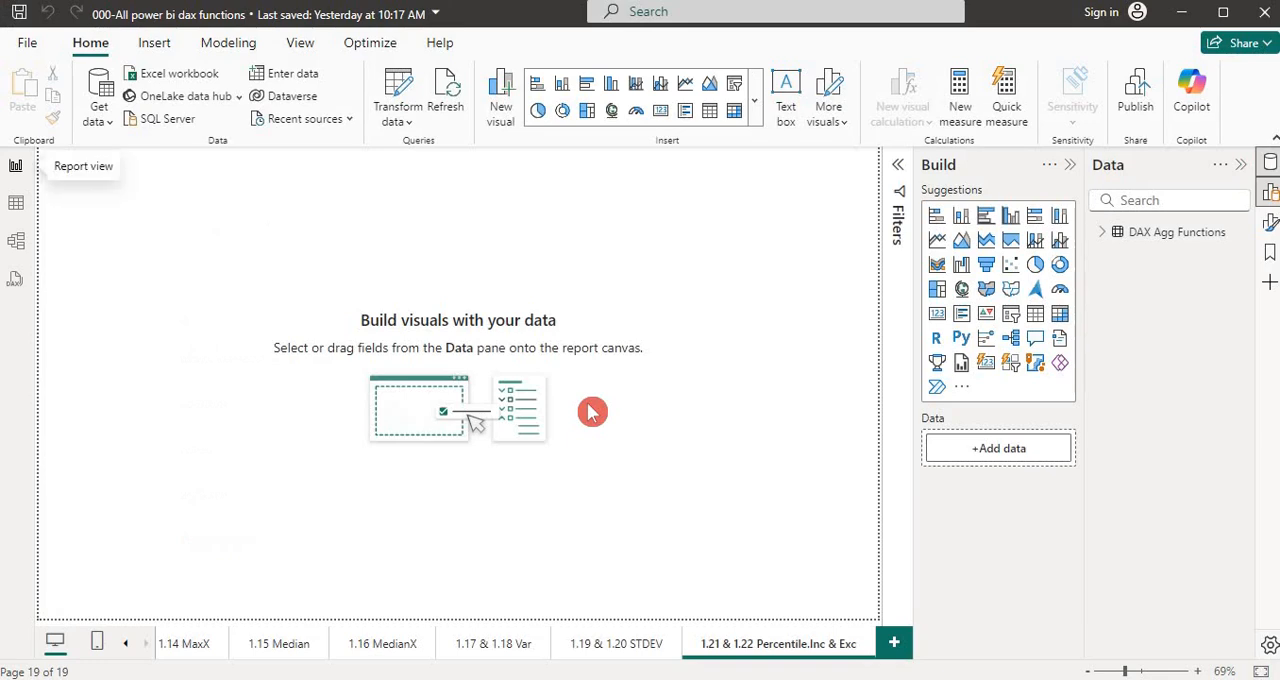
Switch to the Excel workbook 000-All power bi dax functions and select cell A1 of the 2 - Logical Function Raw Data sheet
key(alt+Tab)
key(alt+Tab)
key(alt+Tab)
key(alt+Tab)
key(alt+Tab)
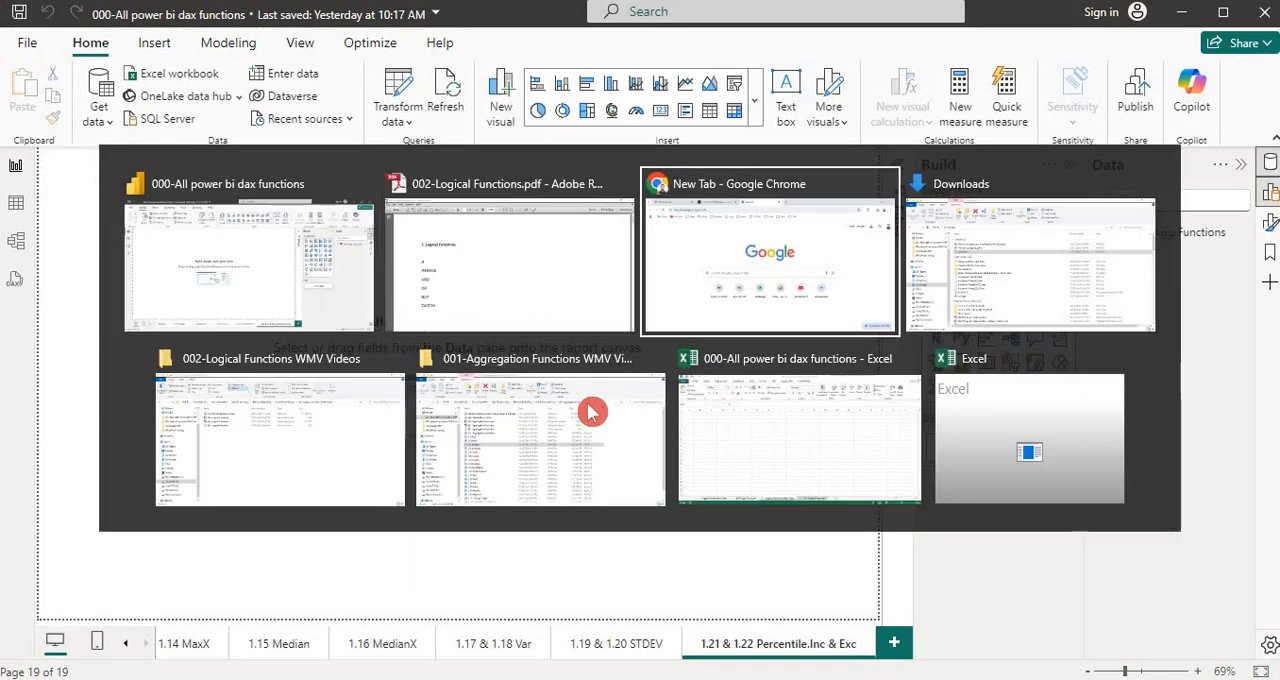
key(alt+Tab)
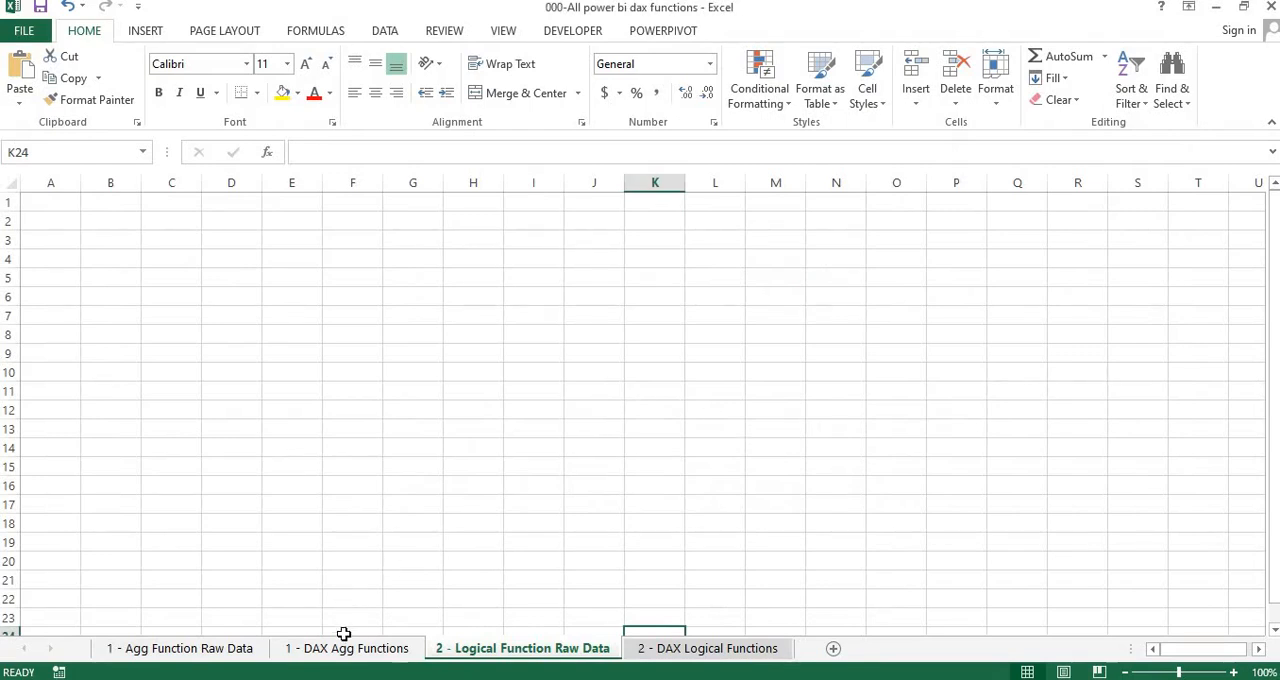
click(411, 580)
key(ctrl+Home)
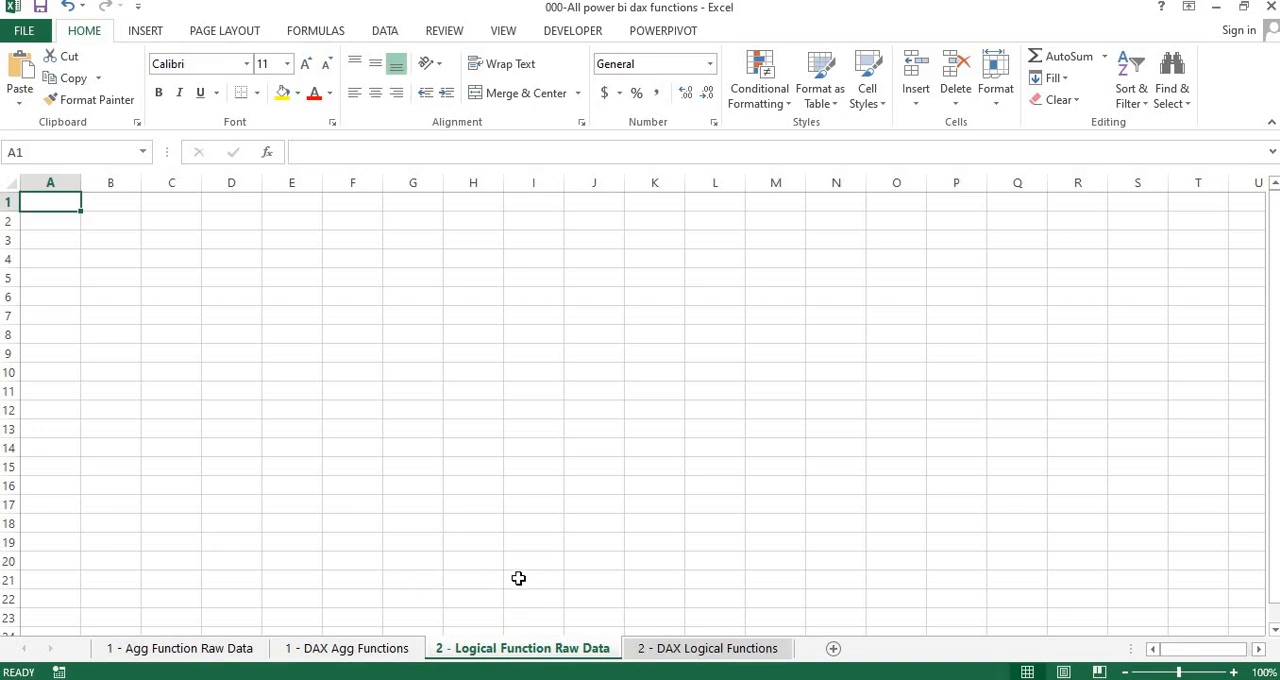
Open the 002-Logical Functions text document from the desktop and bring its Notepad window up over the Excel workbook
key(super+d)
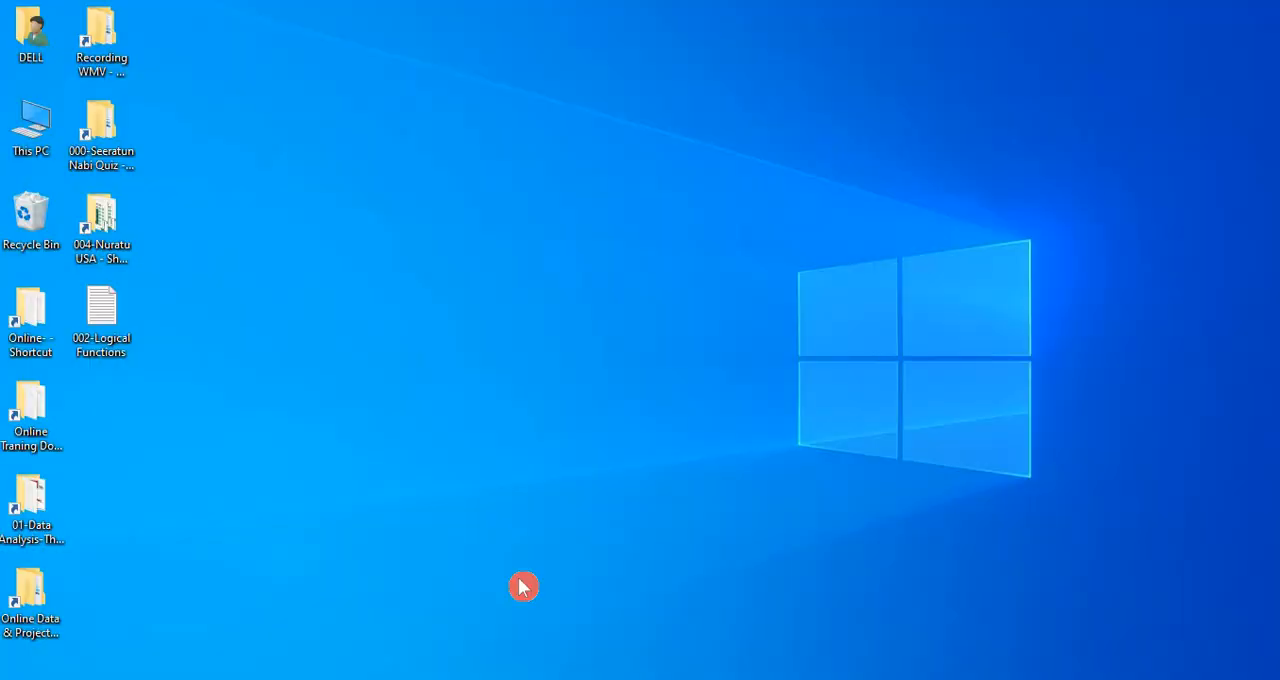
double_click(112, 321)
key(alt+Tab)
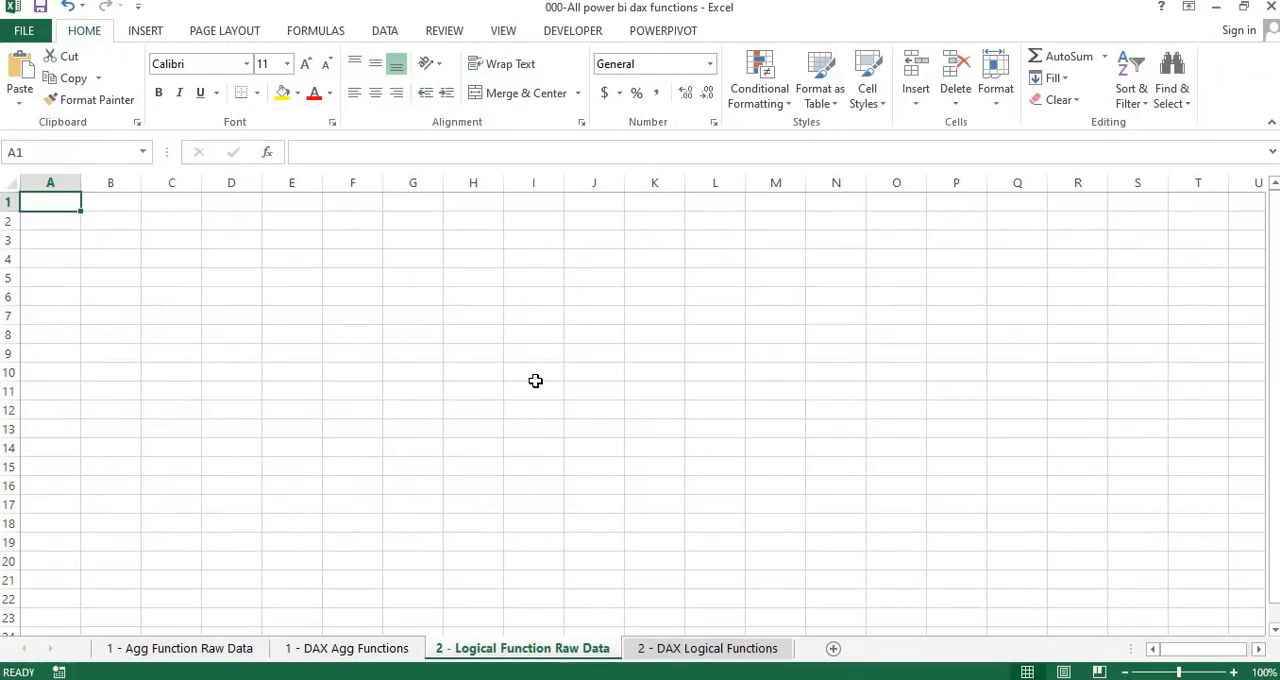
key(alt+Tab)
key(Tab)
key(Tab)
key(Tab)
key(Tab)
key(Tab)
key(Tab)
key(Tab)
key(Tab)
key(Tab)
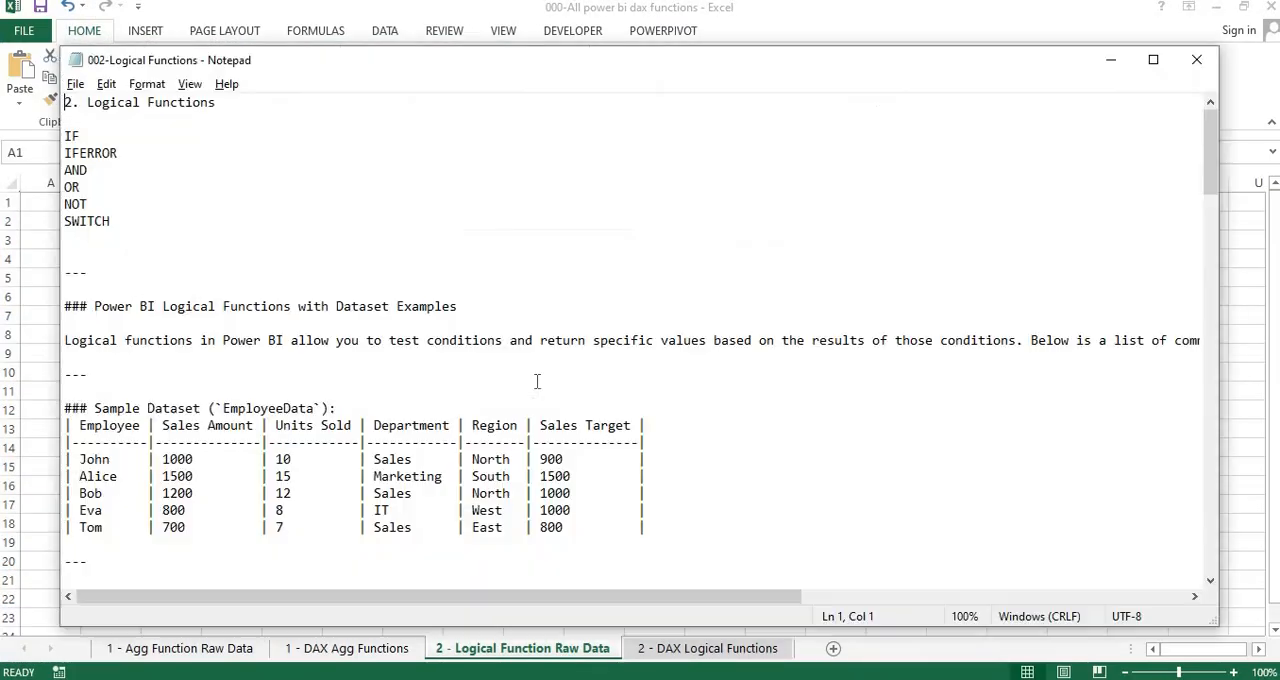
Skim the logical functions notes, copy the entire text, and minimize the Notepad window
click(488, 364)
key(Down)
key(Down)
key(Down)
key(Down)
key(Down)
key(Down)
key(Down)
key(Down)
key(Down)
key(Down)
key(Down)
key(Down)
key(Down)
key(Down)
key(Down)
key(Down)
key(Down)
key(Down)
key(Down)
key(Down)
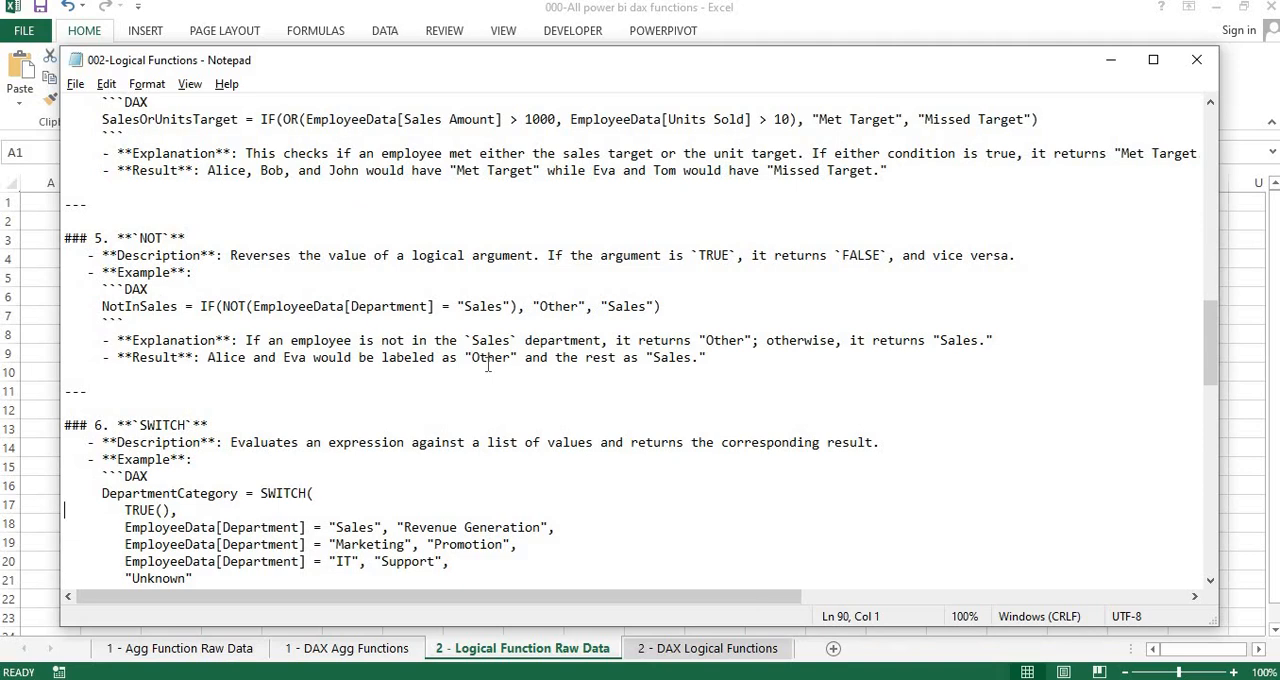
key(ctrl+Home)
key(ctrl+a)
key(ctrl+c)
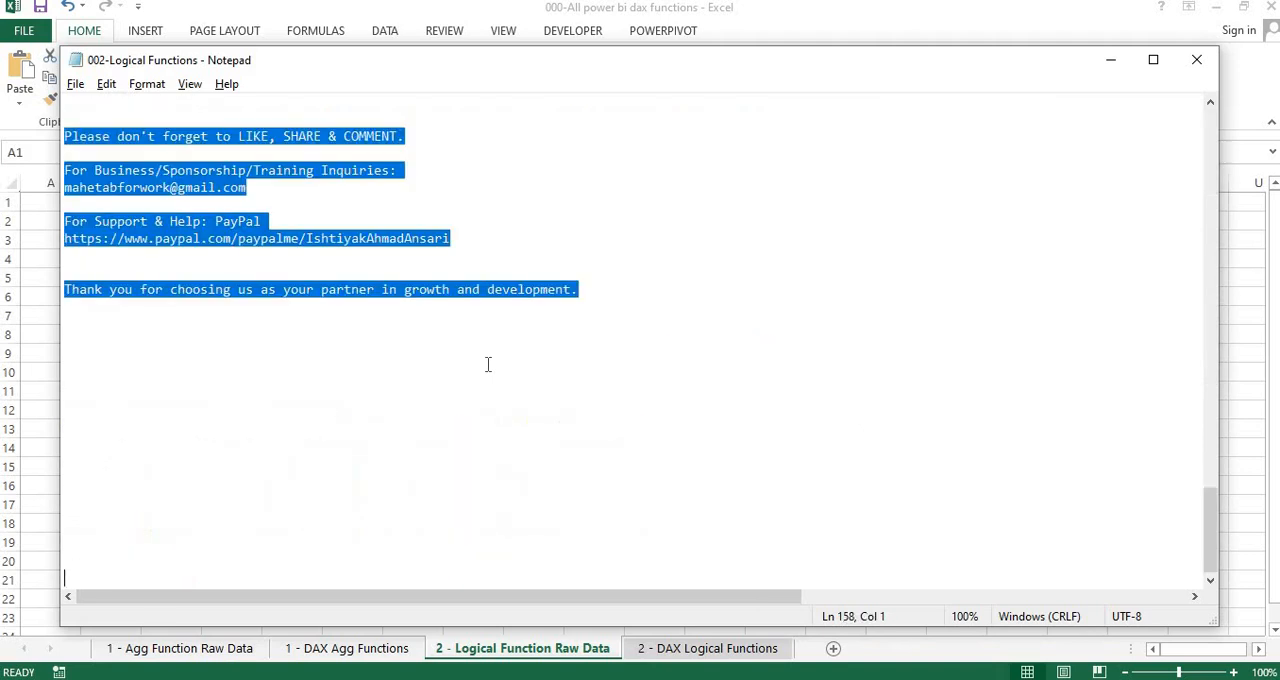
click(1120, 66)
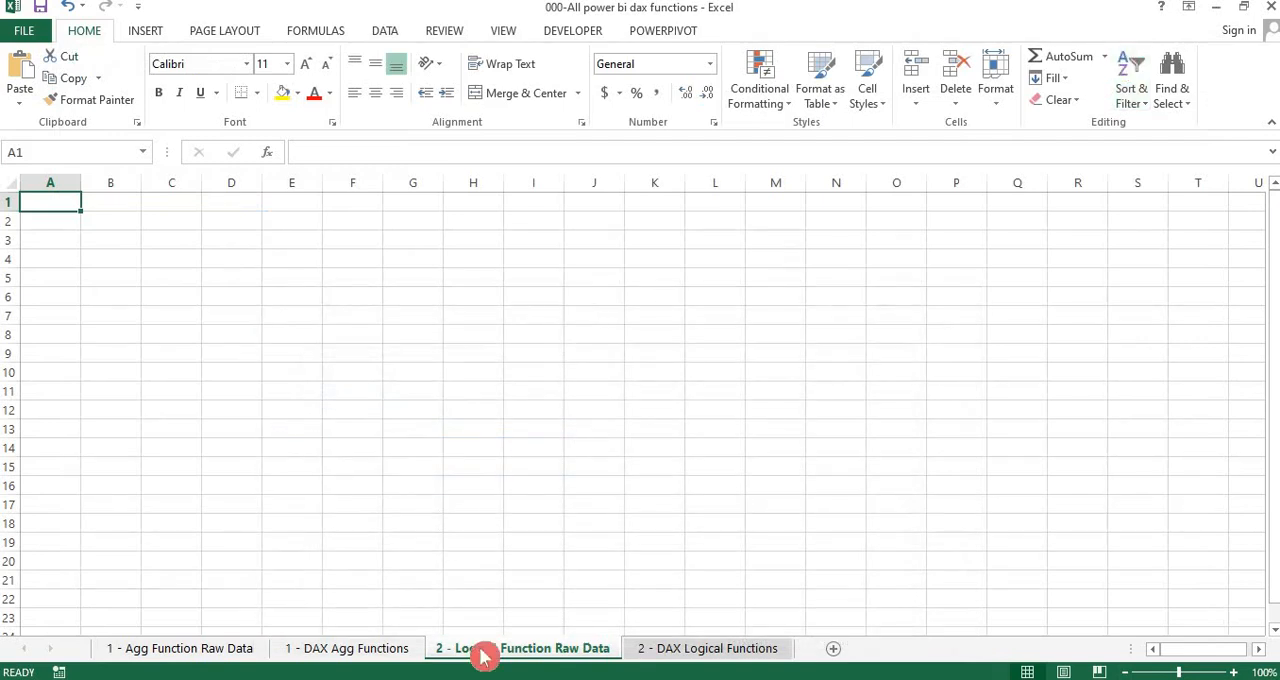
Review the 1 - Agg Function Raw Data and 1 - DAX Agg Functions sheets for how the earlier data was laid out
click(180, 650)
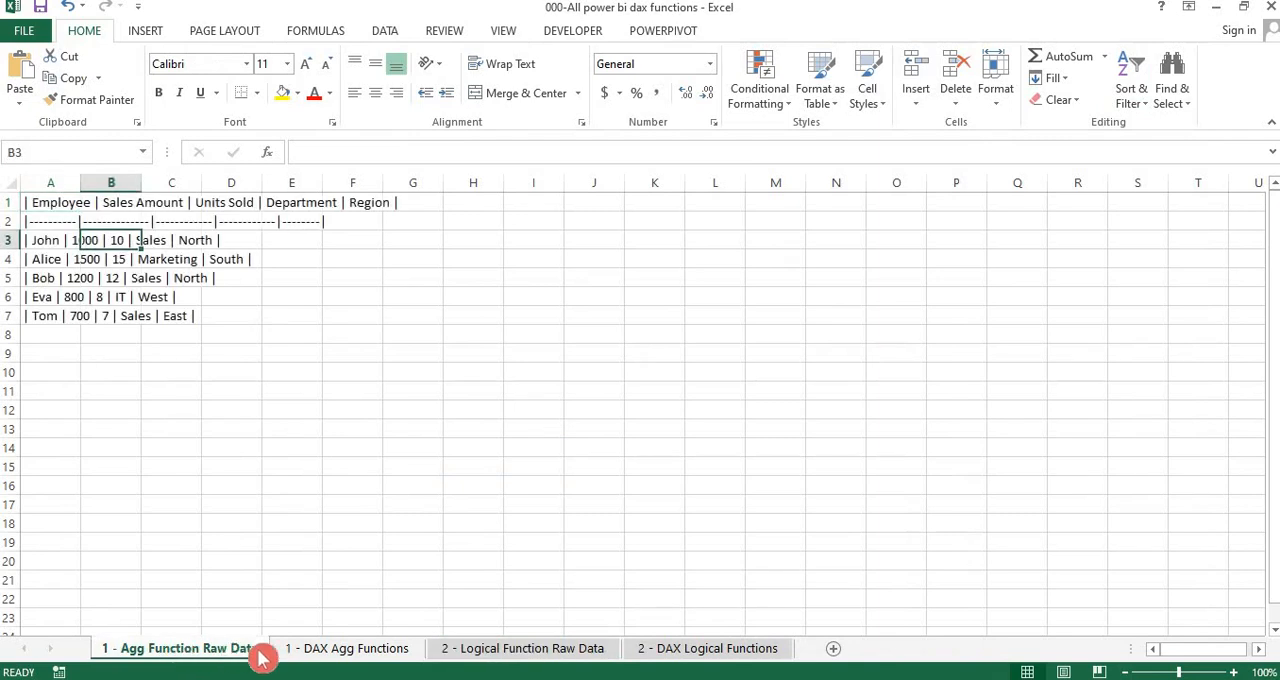
click(314, 652)
click(172, 652)
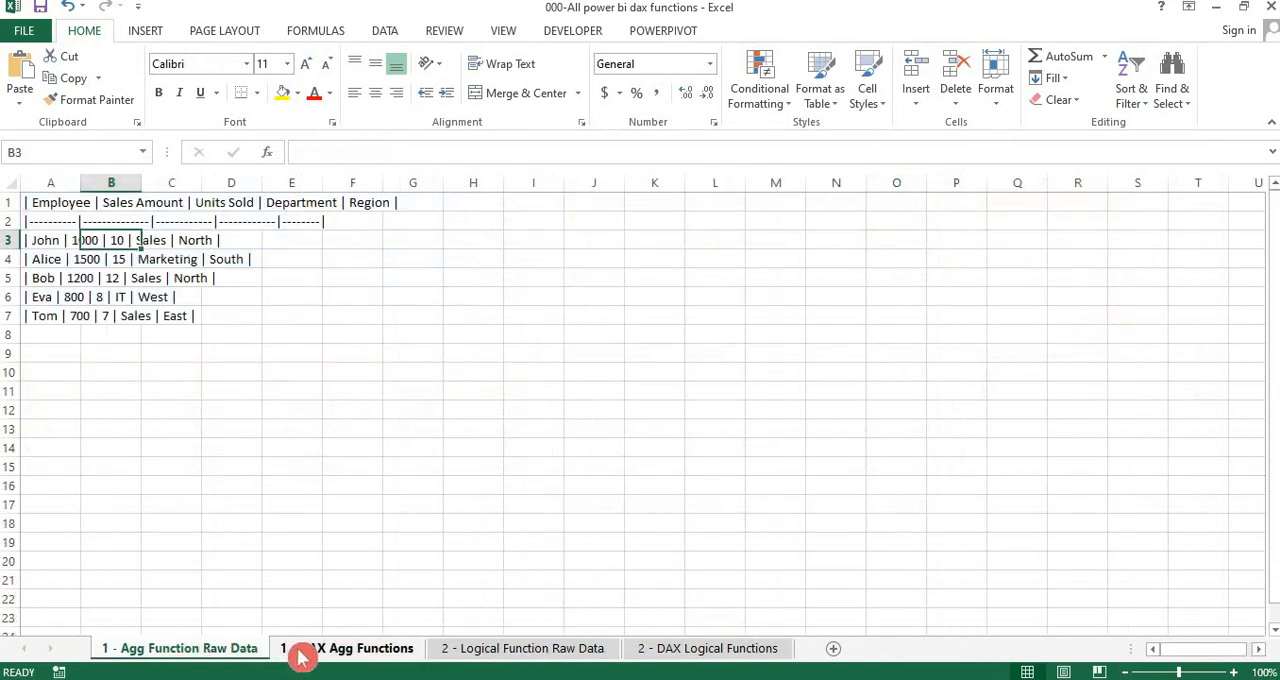
click(300, 652)
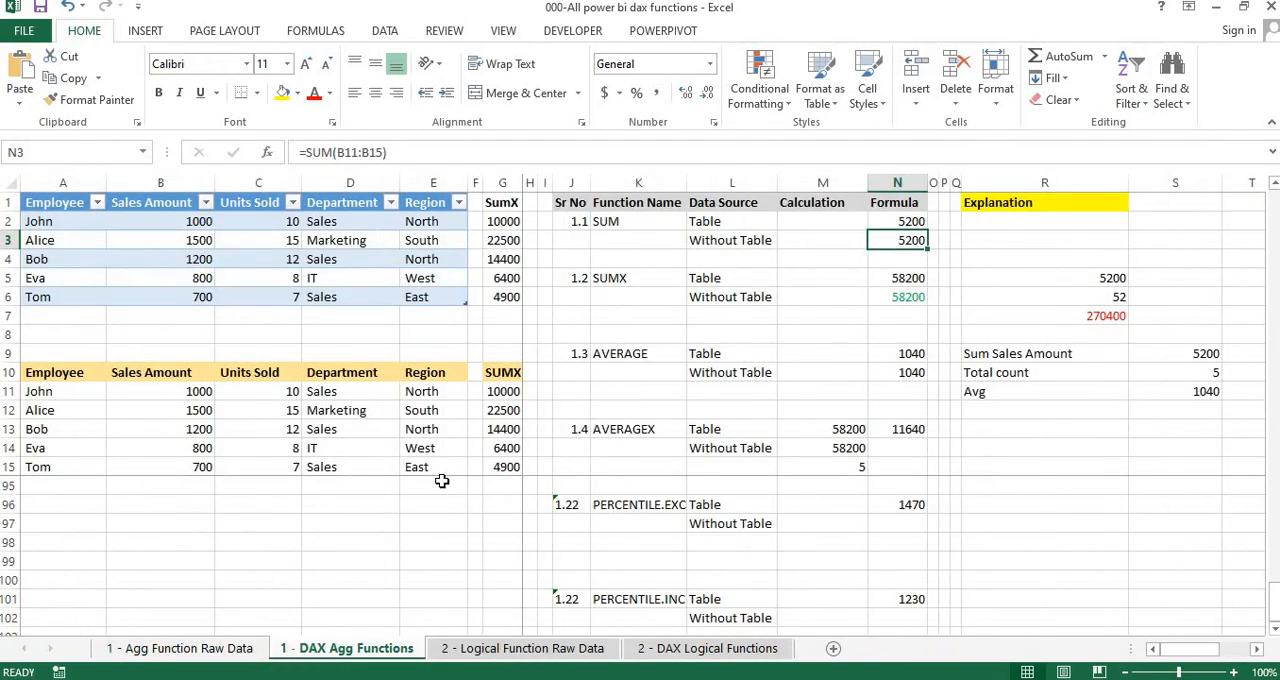
Paste the copied logical functions notes into the 2 - Logical Function Raw Data sheet, starting at cell A1
click(475, 656)
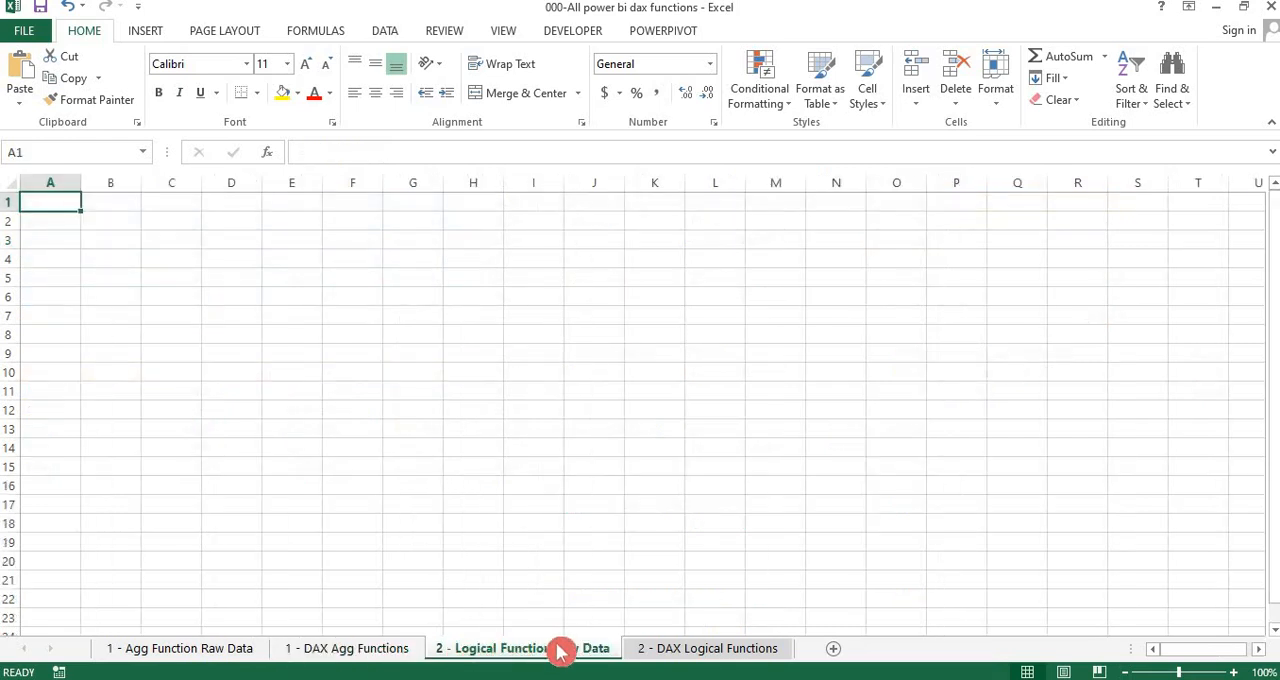
click(688, 656)
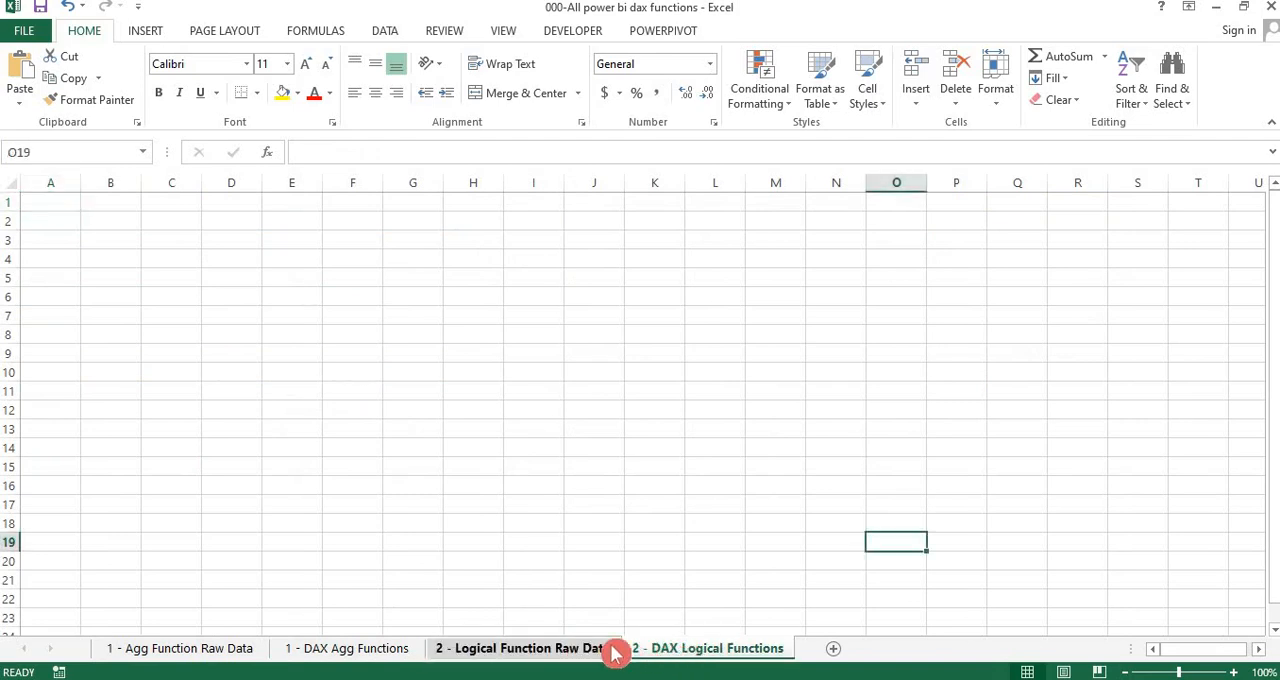
click(541, 655)
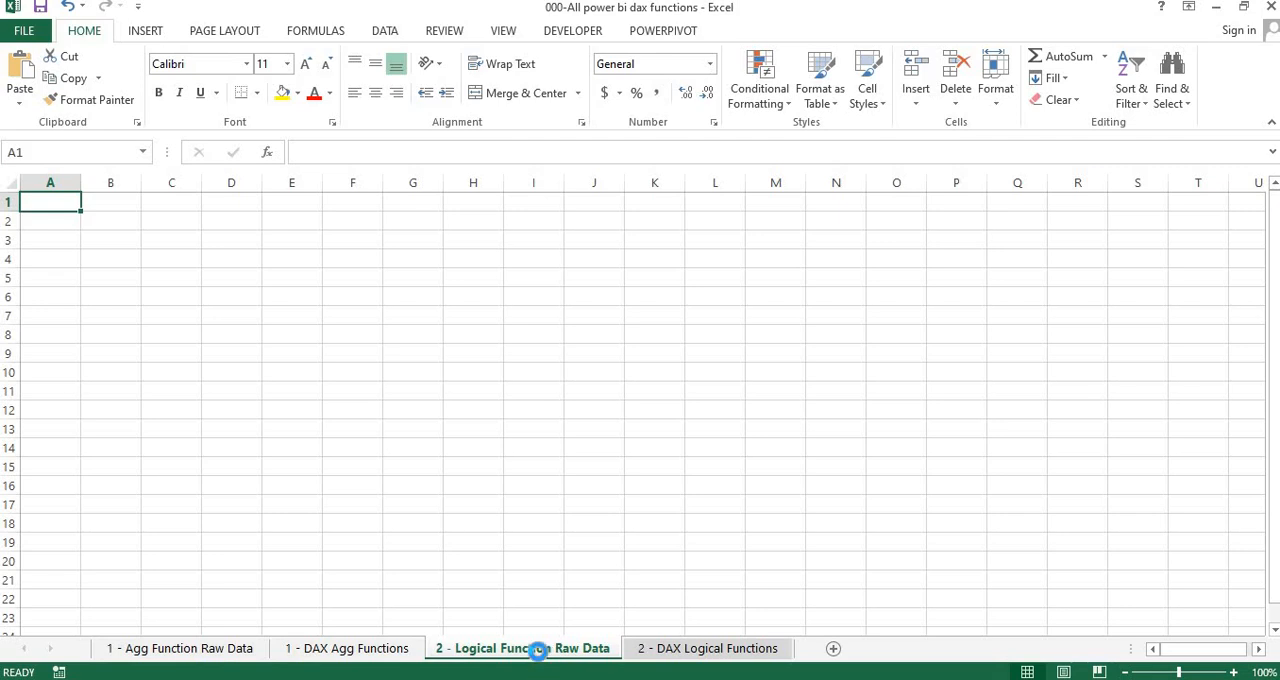
key(ctrl+v)
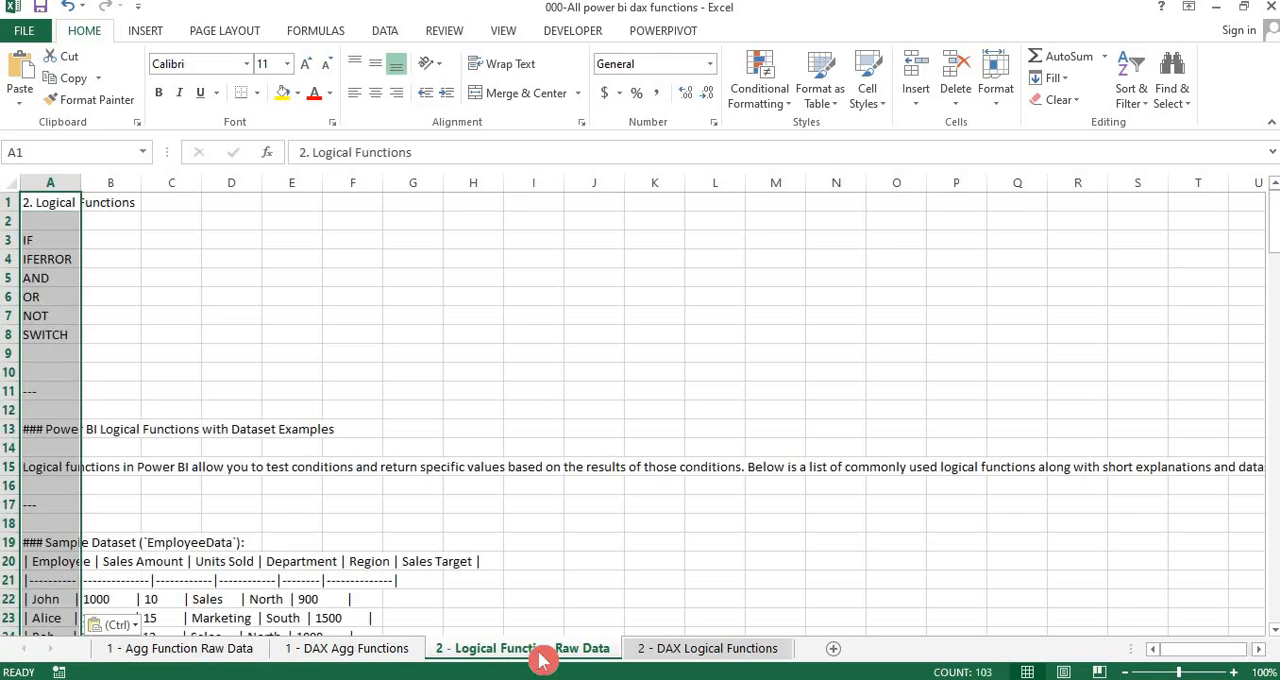
Read through the pasted raw notes in column A, covering the function list, sample dataset and function examples, and return to cell A1
key(Down)
key(Down)
key(Down)
key(Down)
key(Down)
key(Down)
key(Down)
key(Down)
key(Down)
key(Down)
key(Down)
key(Down)
key(Down)
key(Down)
key(Down)
key(Down)
key(Down)
key(Down)
key(Down)
key(Down)
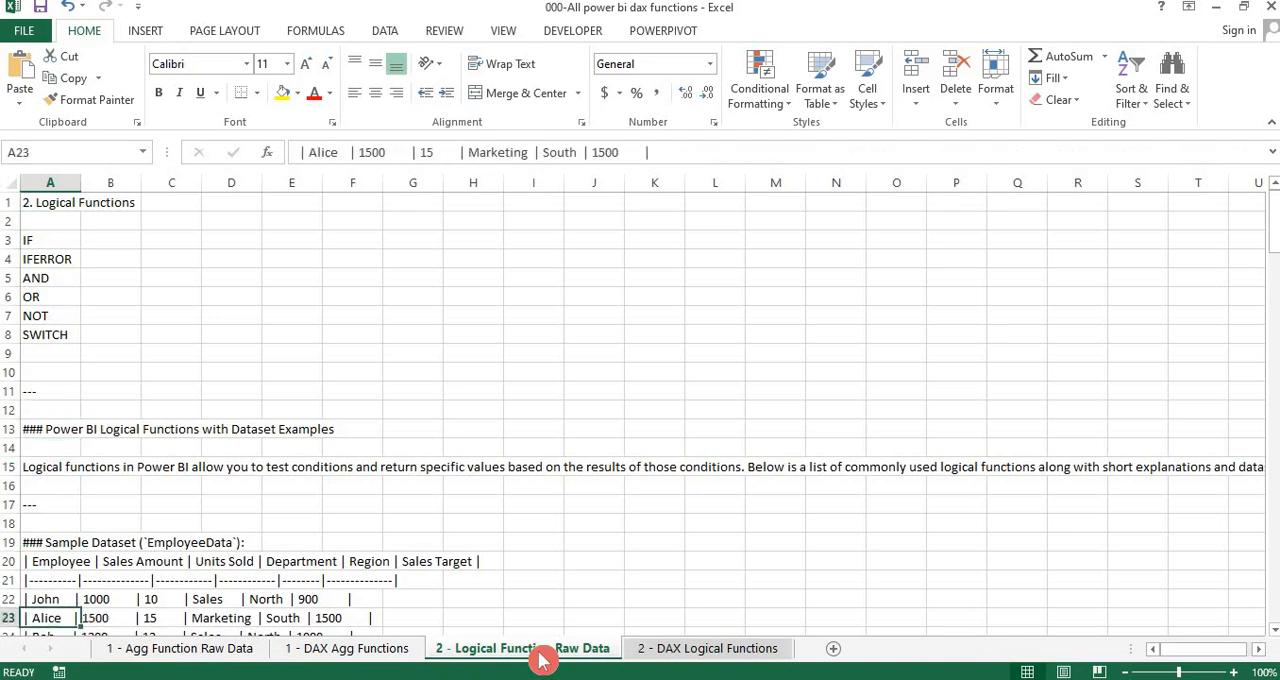
key(Down)
key(Down)
key(Down)
key(Up)
key(Up)
key(Up)
key(Up)
key(Up)
key(Up)
key(Up)
key(Up)
key(Up)
key(Up)
key(Up)
key(Up)
key(Up)
key(Up)
key(Up)
key(Up)
key(Up)
key(Up)
key(Up)
key(Up)
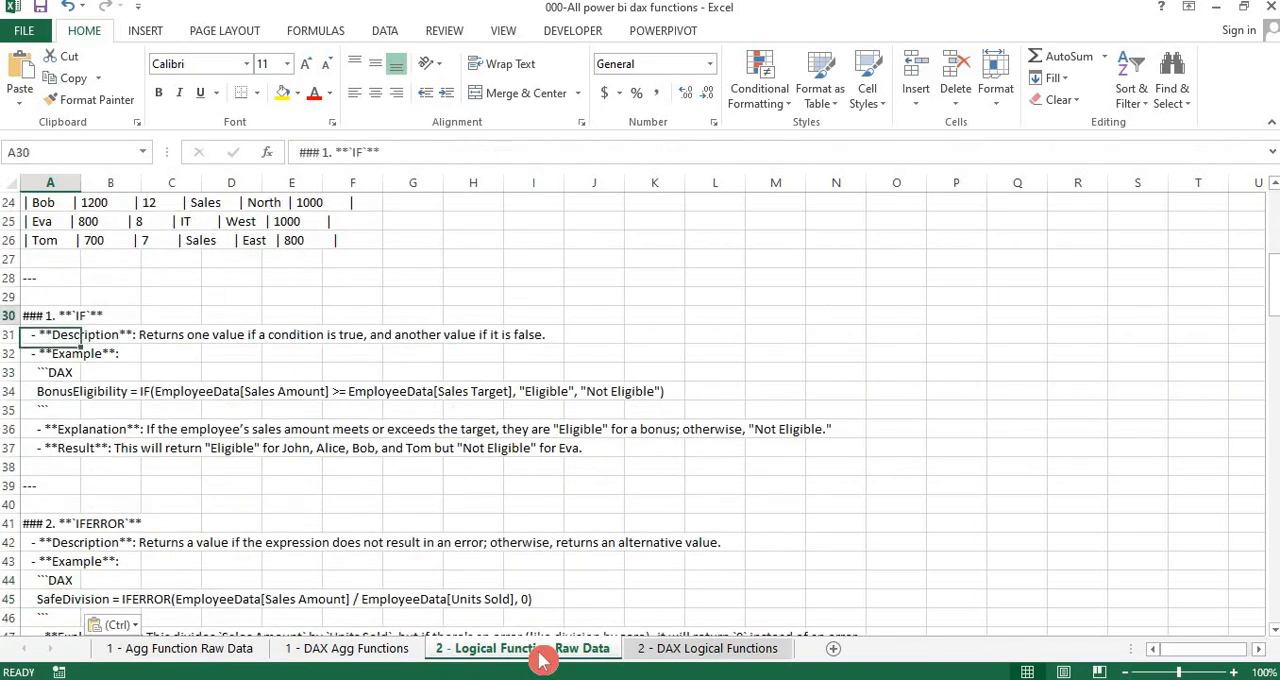
key(Up)
key(Up)
key(Up)
key(Up)
key(Up)
key(Up)
key(Up)
key(Down)
key(Down)
key(Down)
key(Down)
key(Down)
key(Down)
key(Down)
key(Down)
key(Down)
key(Down)
key(Down)
key(Down)
key(Down)
key(Down)
key(Down)
key(Down)
key(Down)
key(Down)
key(Down)
key(Down)
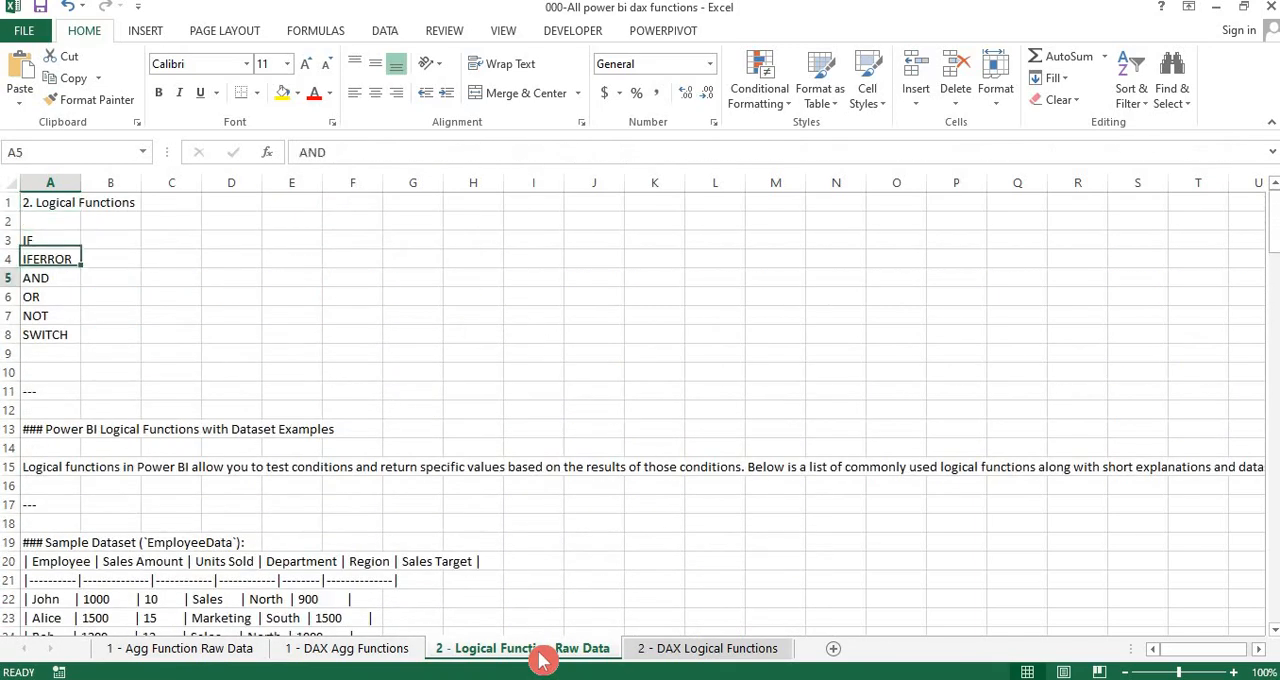
key(Down)
key(Down)
key(Down)
key(Down)
key(Down)
key(Down)
key(Down)
key(Down)
key(Down)
key(Down)
key(Down)
key(Down)
key(Down)
key(Down)
key(Down)
key(Down)
key(Down)
key(Down)
key(Down)
key(Down)
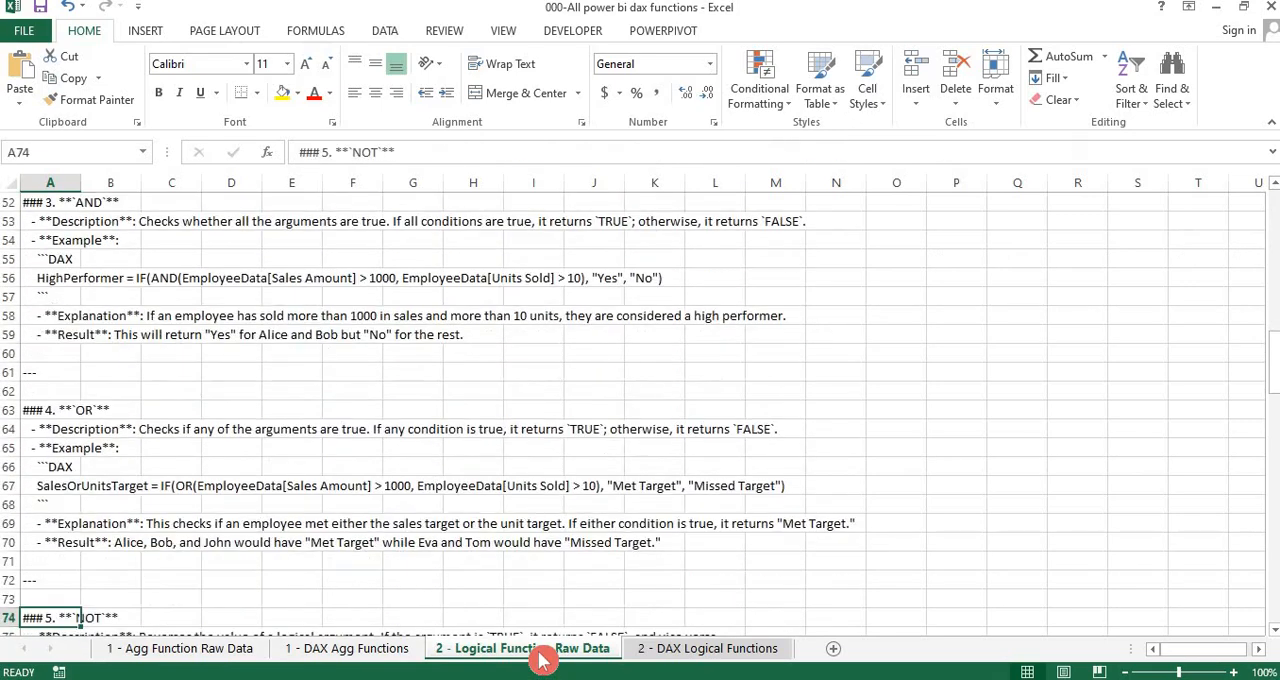
key(Up)
key(Up)
key(Up)
key(Up)
key(Up)
key(Up)
key(Up)
key(Up)
key(Up)
key(Up)
key(Up)
key(Up)
key(Up)
key(Up)
key(Up)
key(Up)
key(Up)
key(Up)
key(Up)
key(Up)
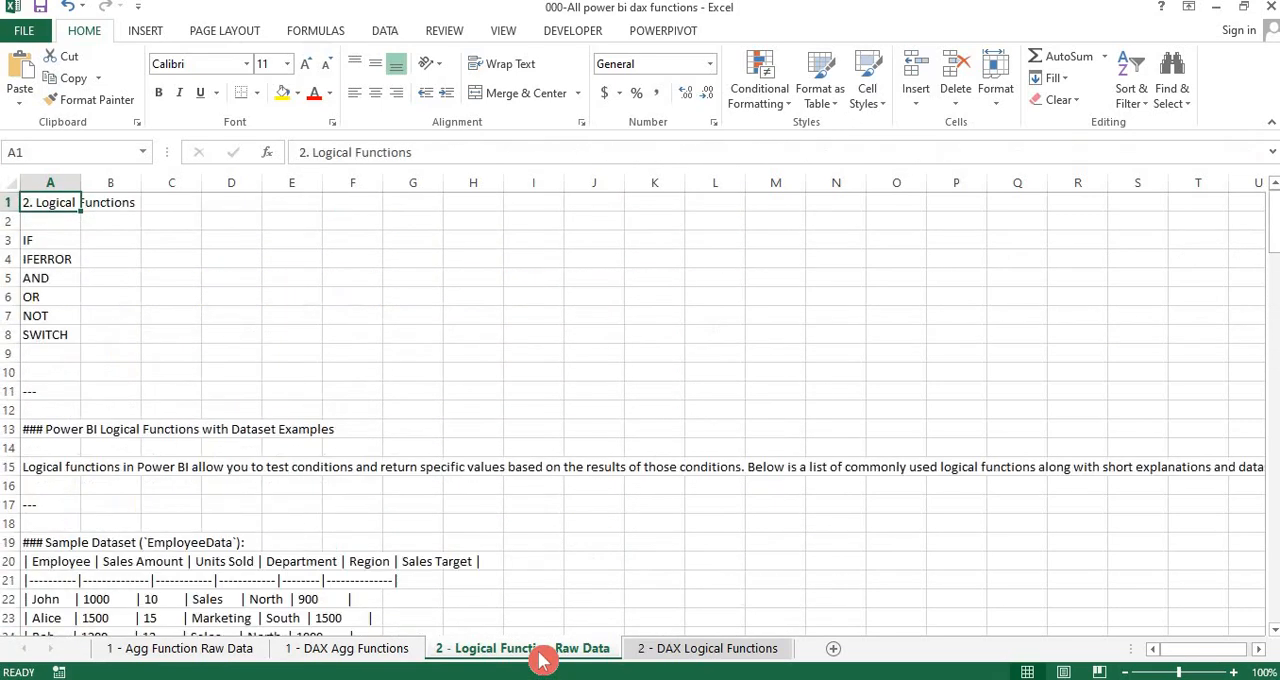
Paste the same logical functions notes into the 2 - DAX Logical Functions sheet, starting at cell A1
click(672, 650)
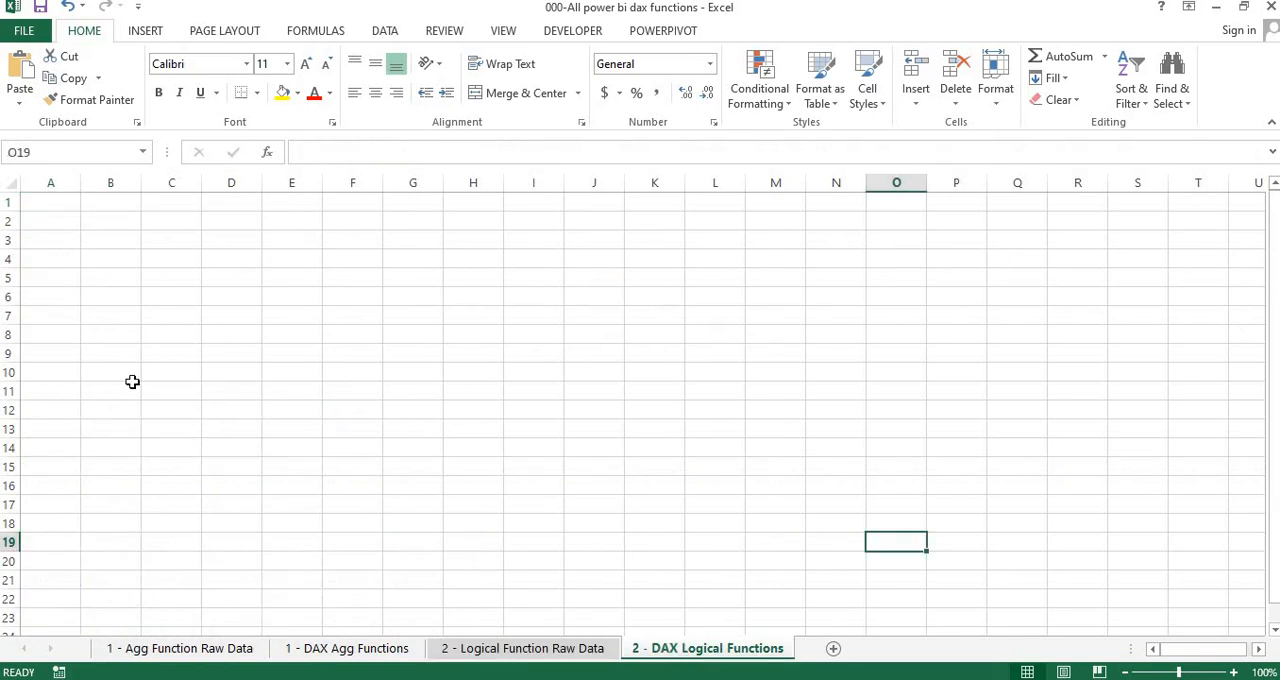
click(48, 204)
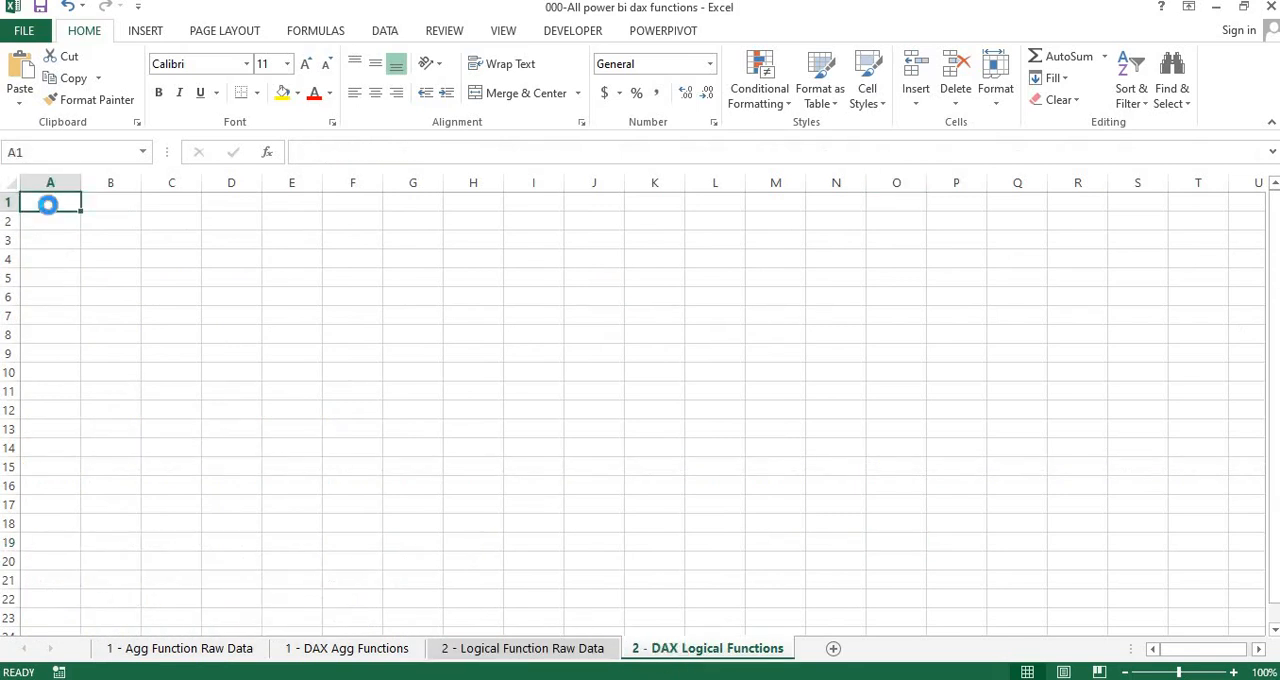
key(ctrl+v)
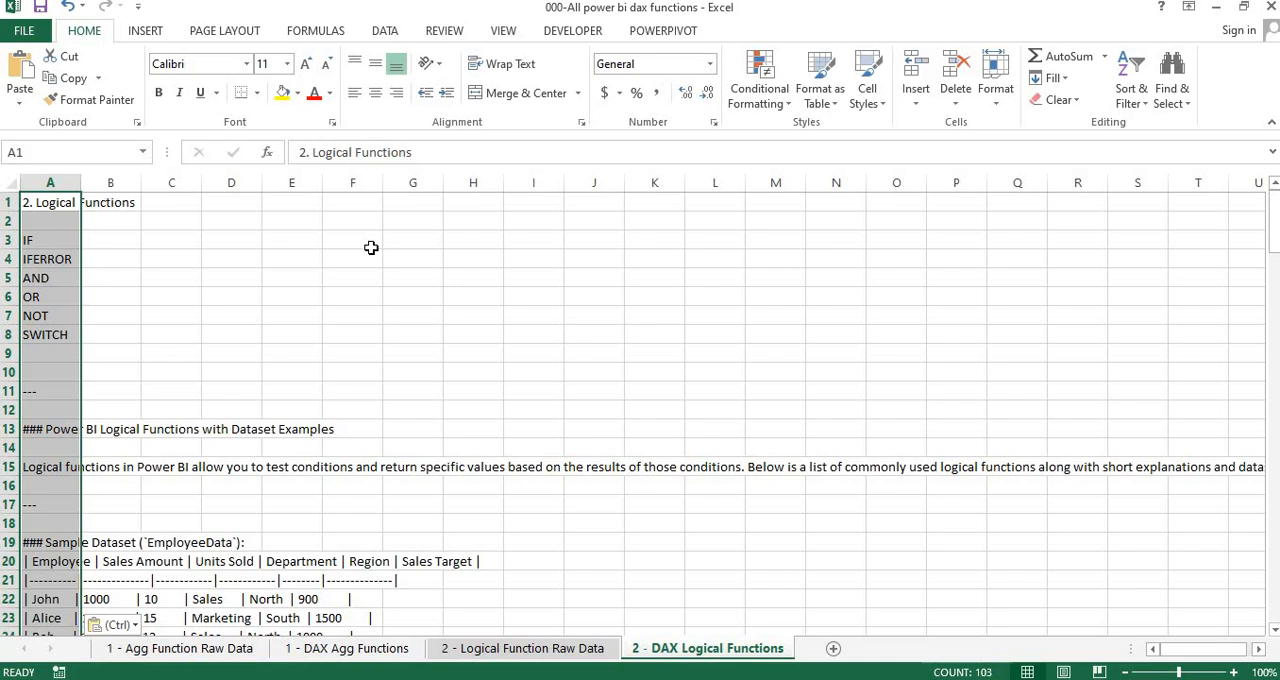
click(370, 290)
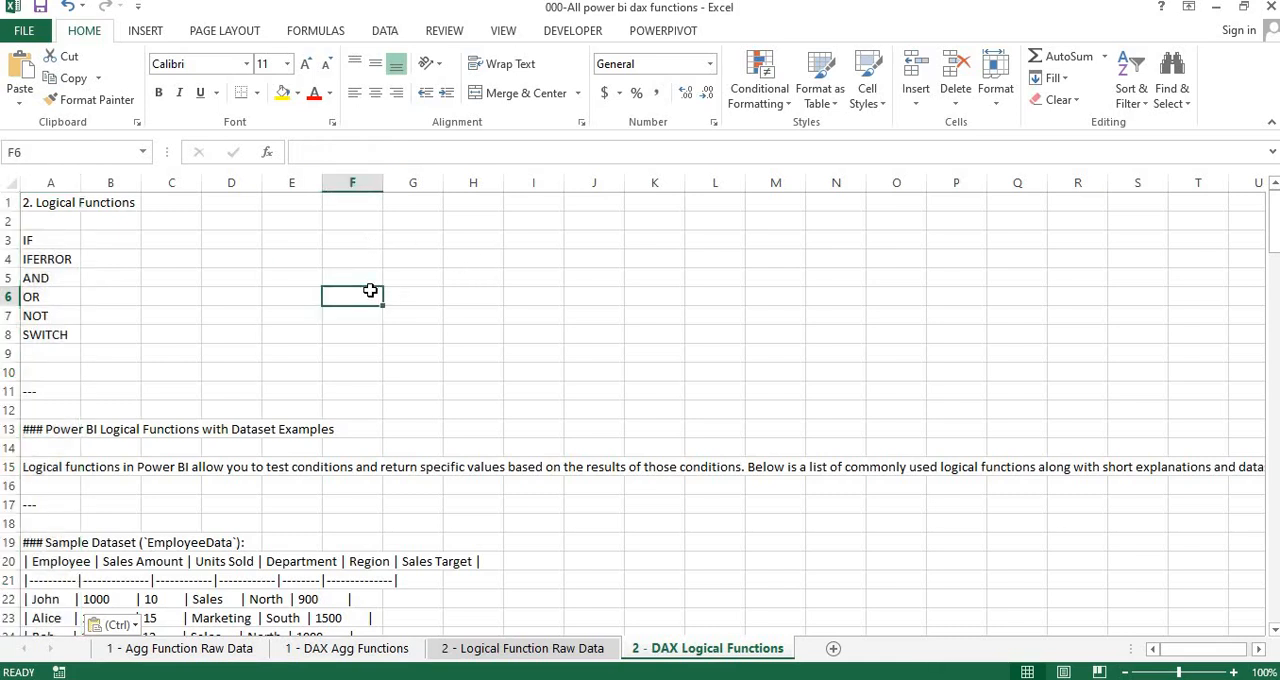
Switch to the Notepad notes, check the function list and sample dataset at their beginning, and minimize the window
key(alt+Tab)
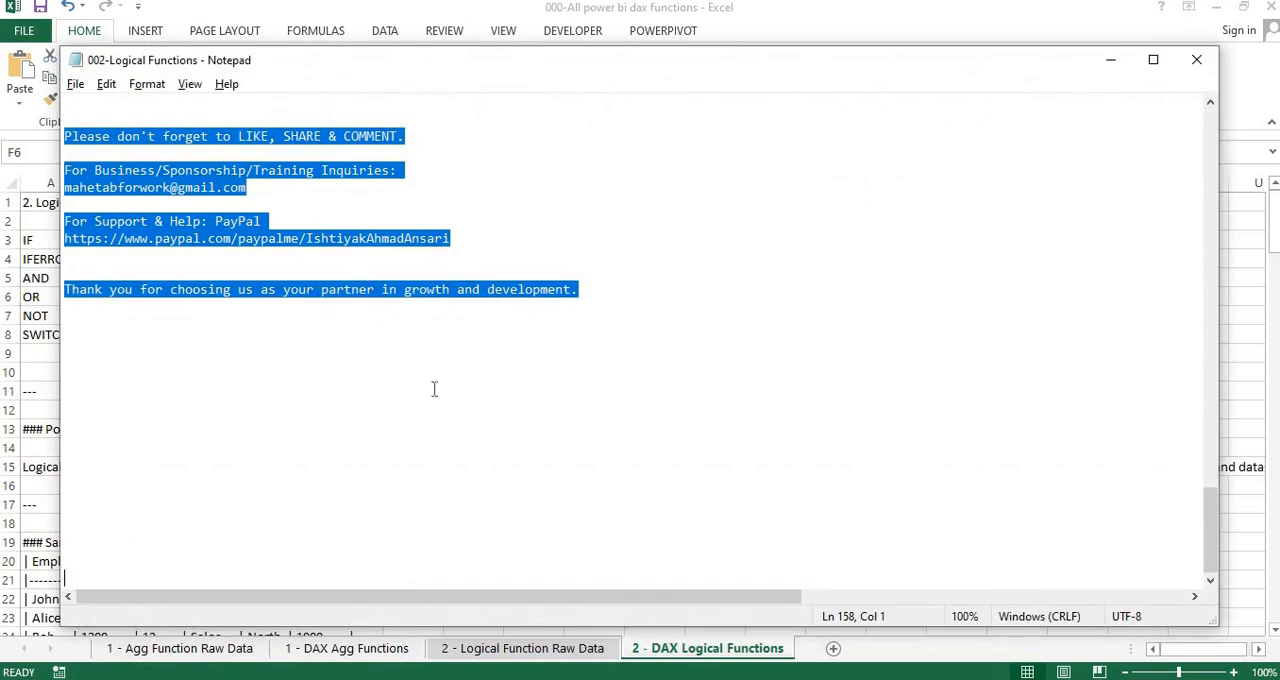
click(434, 389)
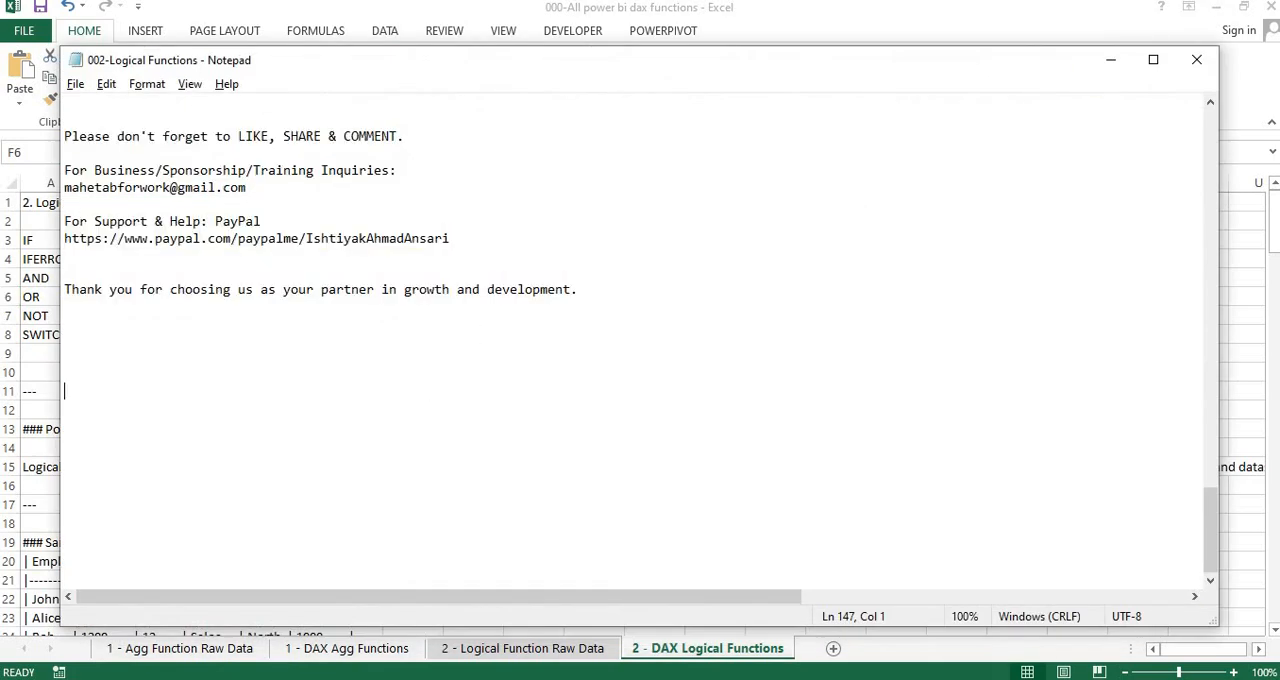
click(922, 164)
key(ctrl+Home)
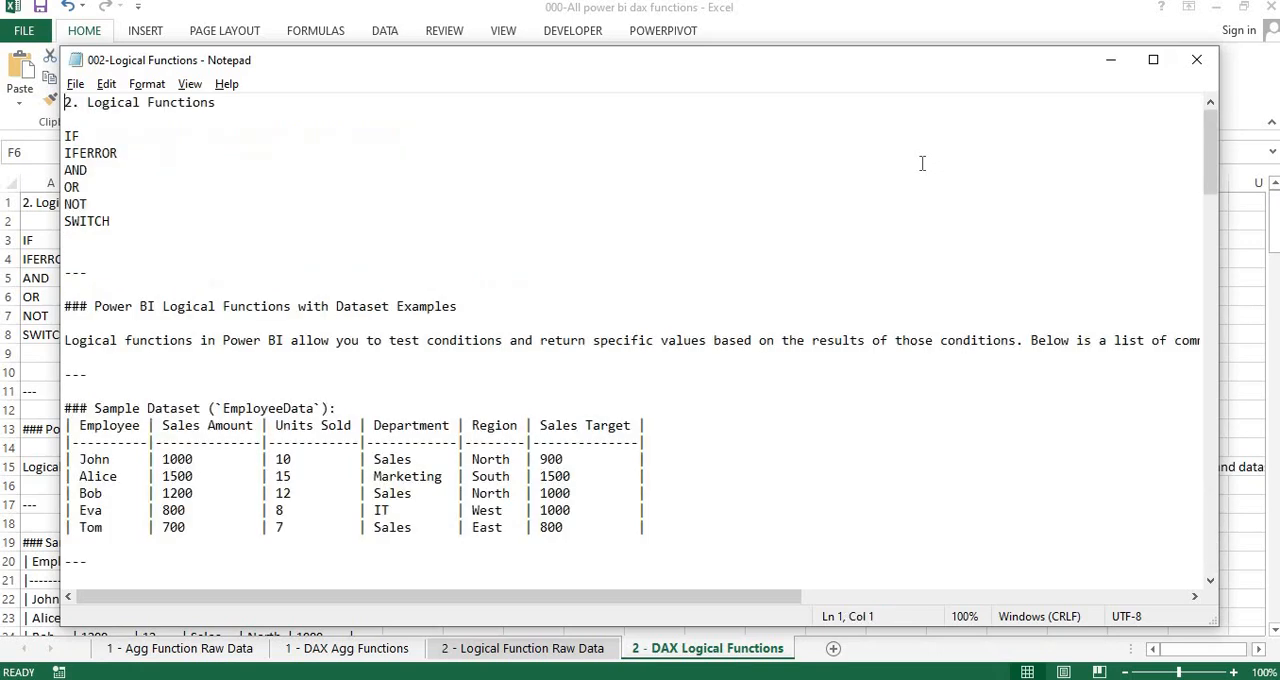
click(413, 340)
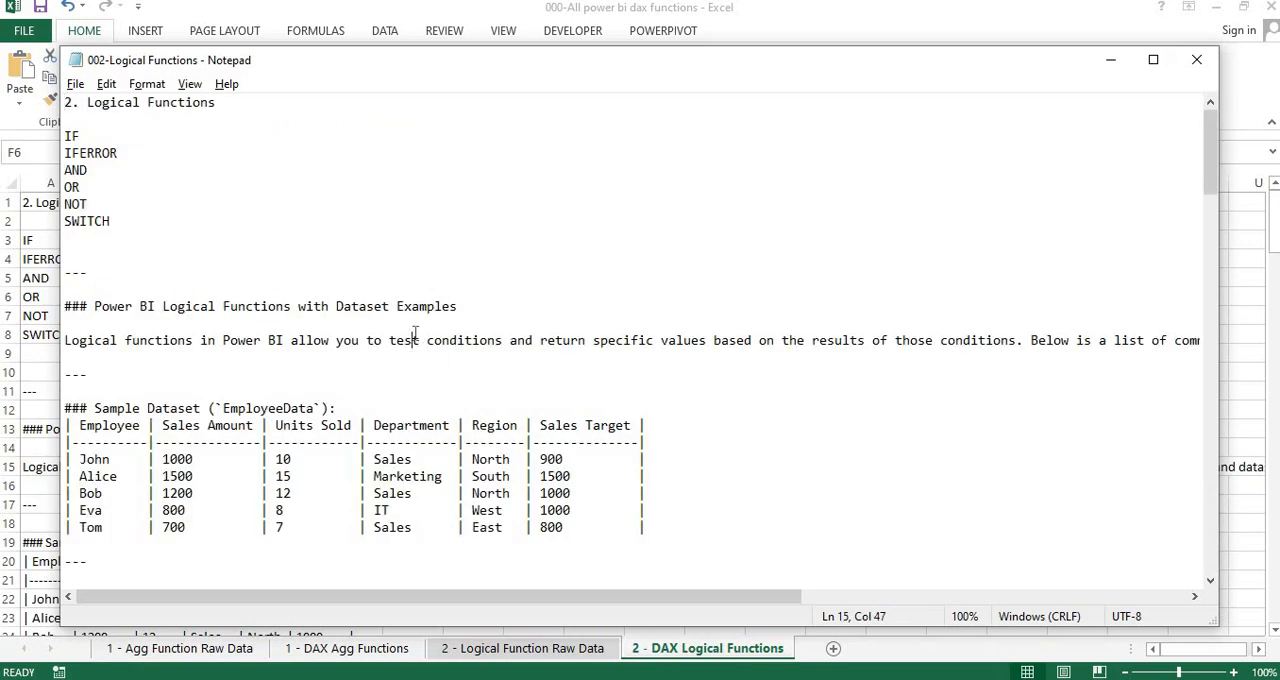
click(1110, 60)
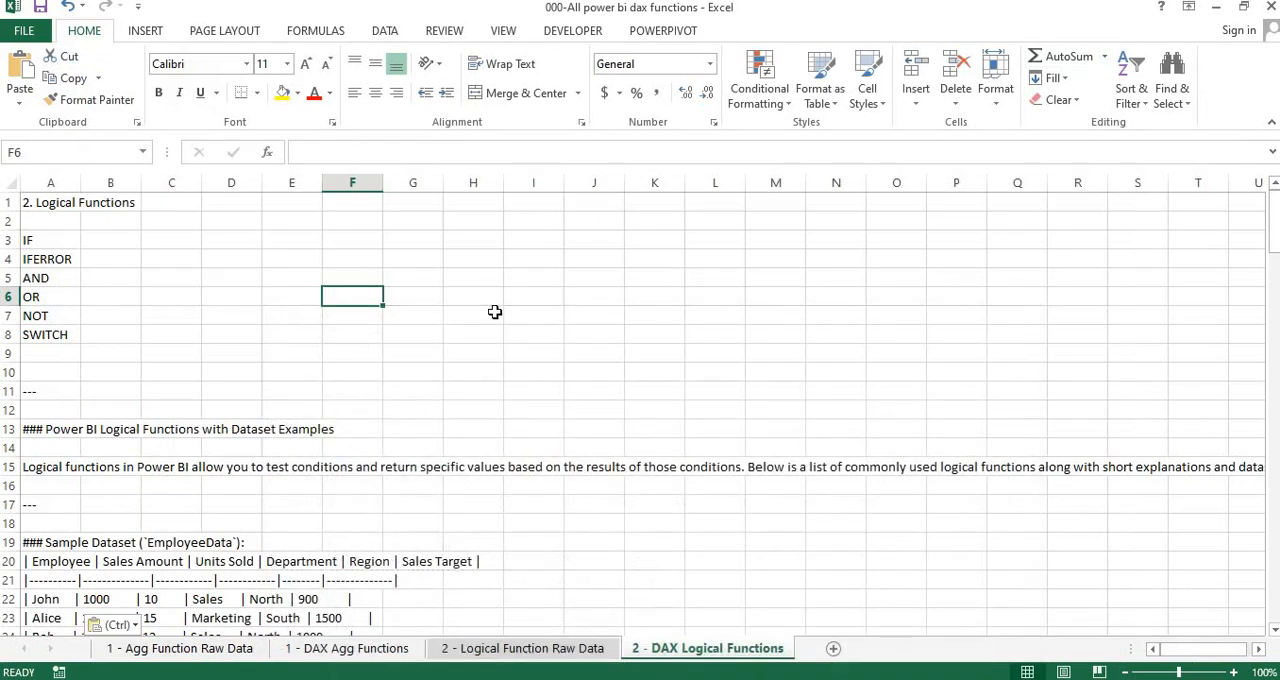
Compare the pasted notes on the 2 - DAX Logical Functions sheet with the employee table layout on the 1 - DAX Agg Functions sheet
key(ctrl+Home)
click(660, 647)
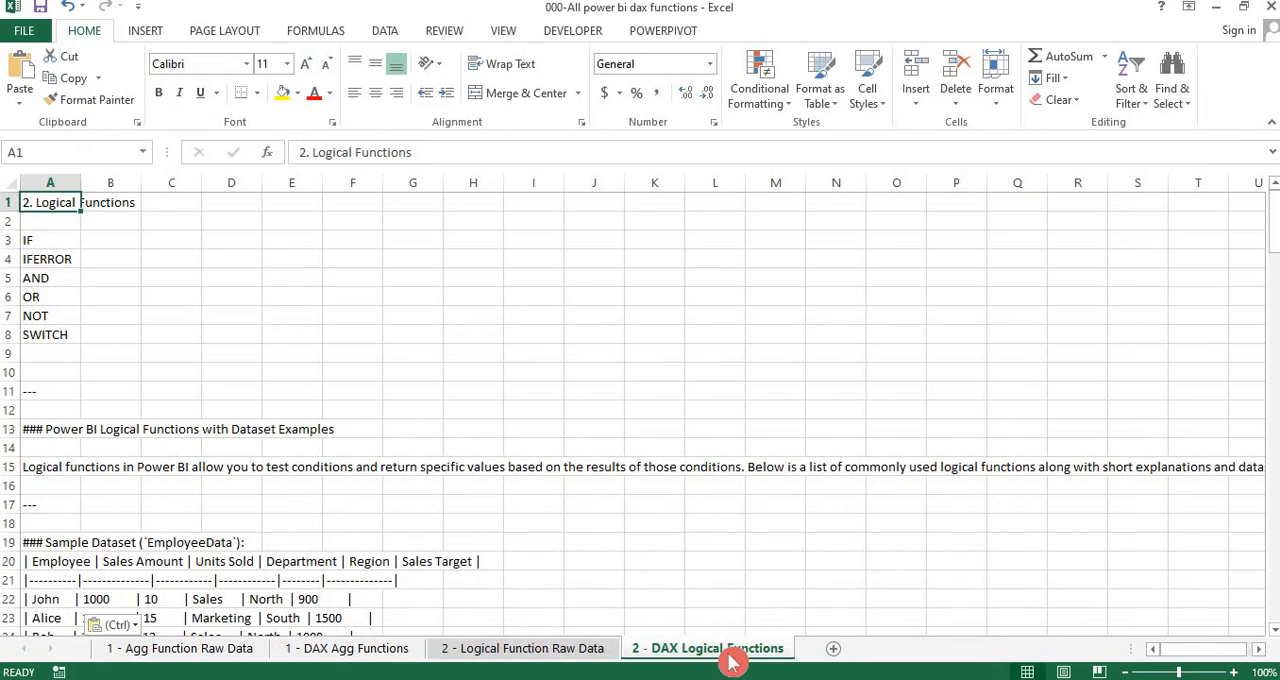
click(354, 648)
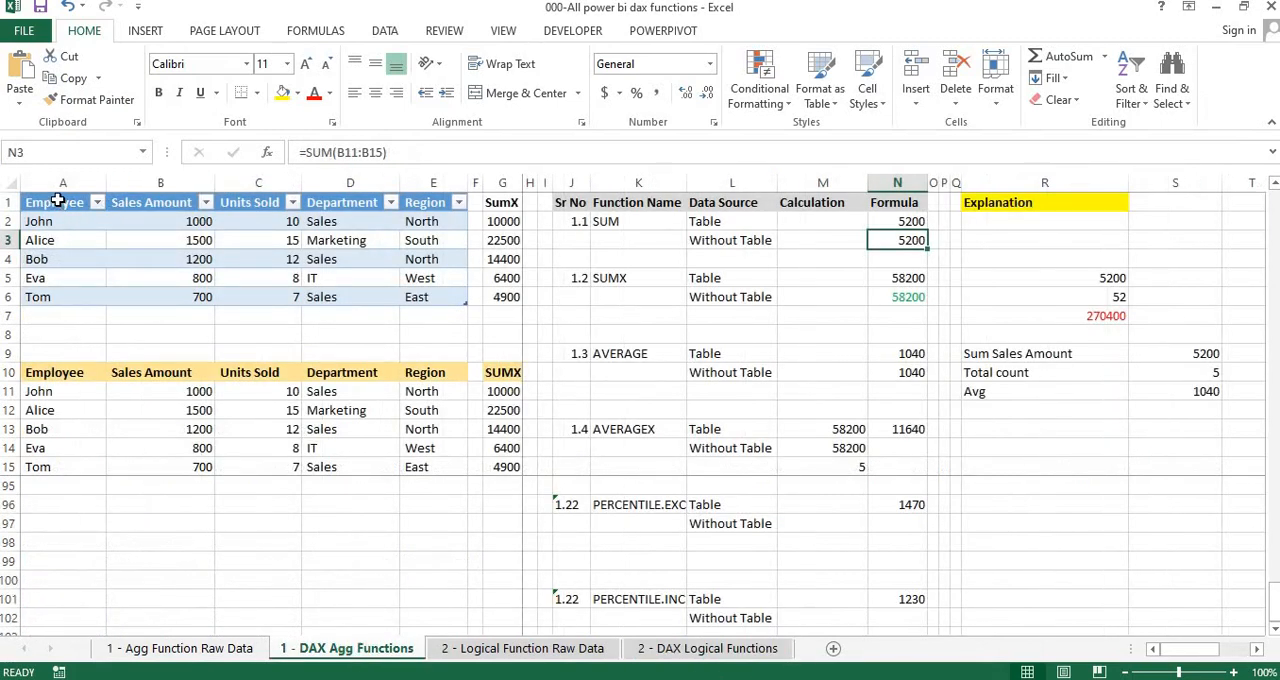
drag(160, 221, 350, 334)
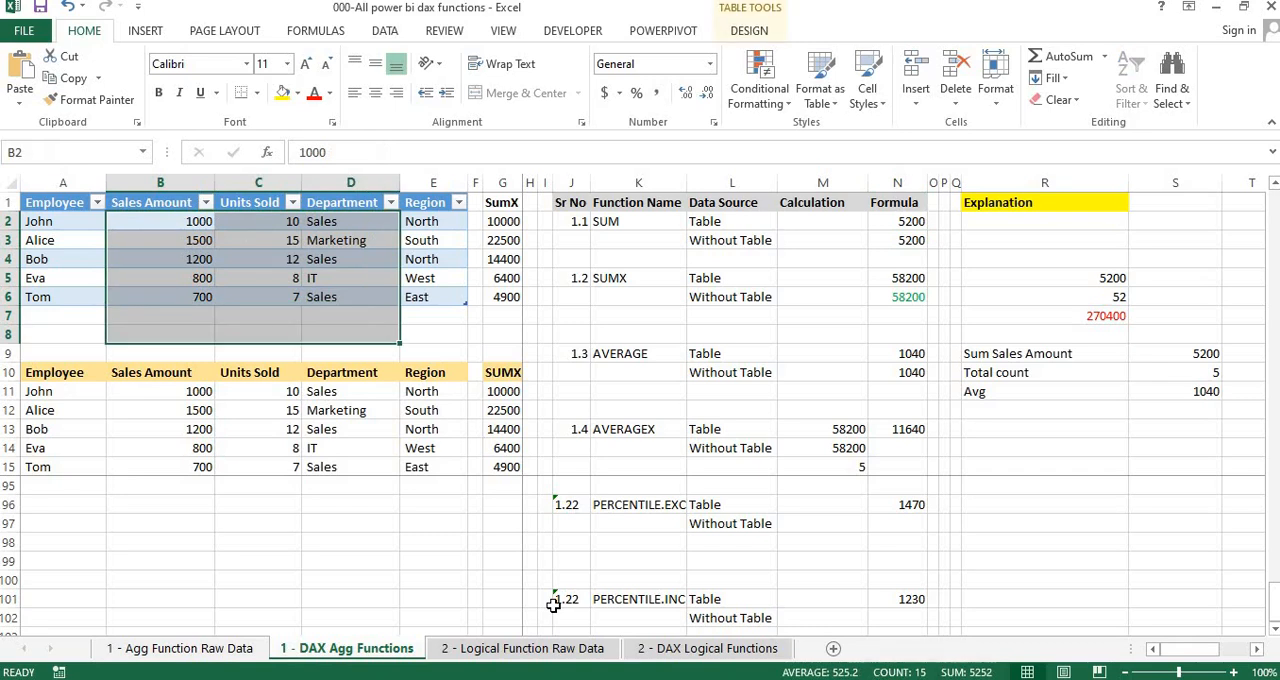
Switch from the Excel workbook to the New Tab page in Google Chrome
key(alt+Tab)
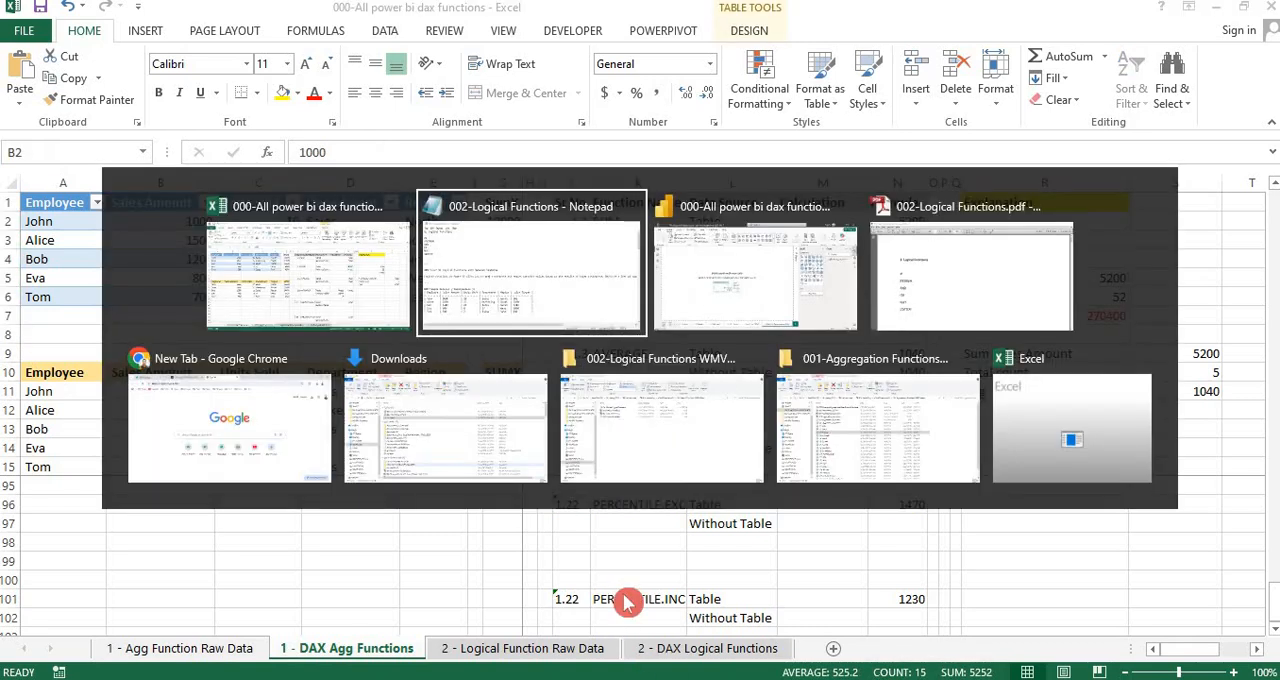
key(alt+Tab)
key(alt+Tab)
key(alt+Tab)
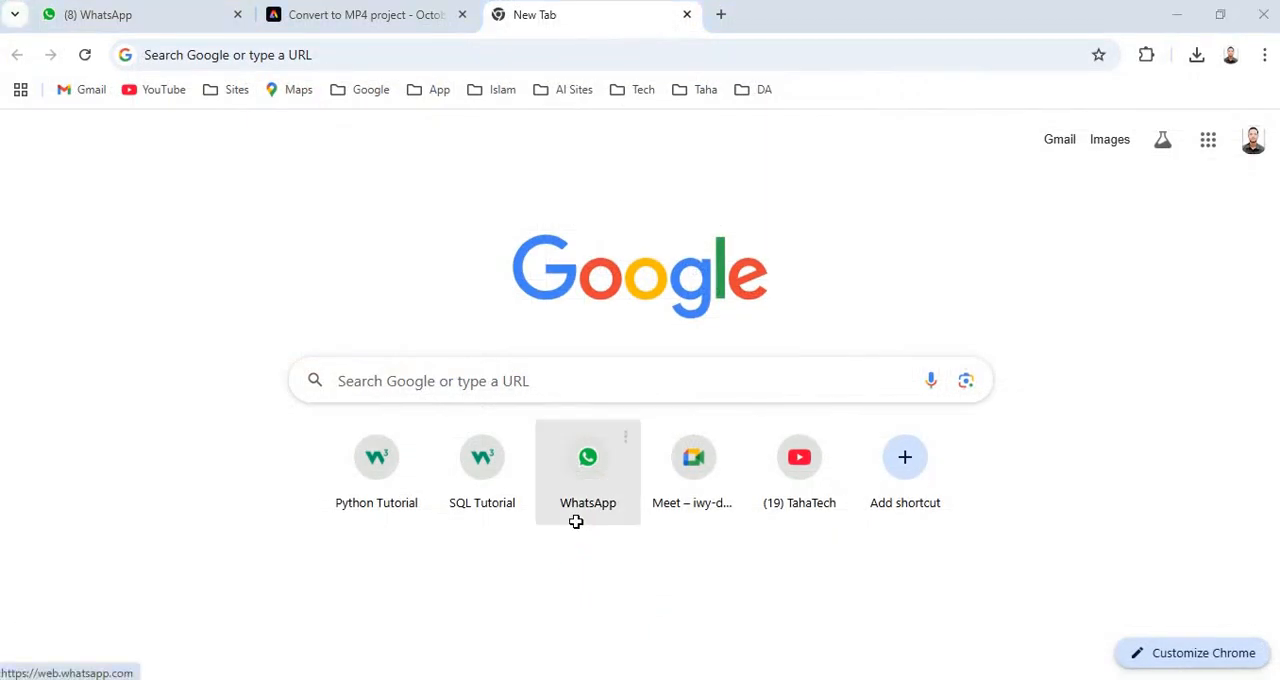
Return to the Excel workbook and review the notes on the 2 - DAX Logical Functions sheet down to the sample dataset header
key(alt+Tab)
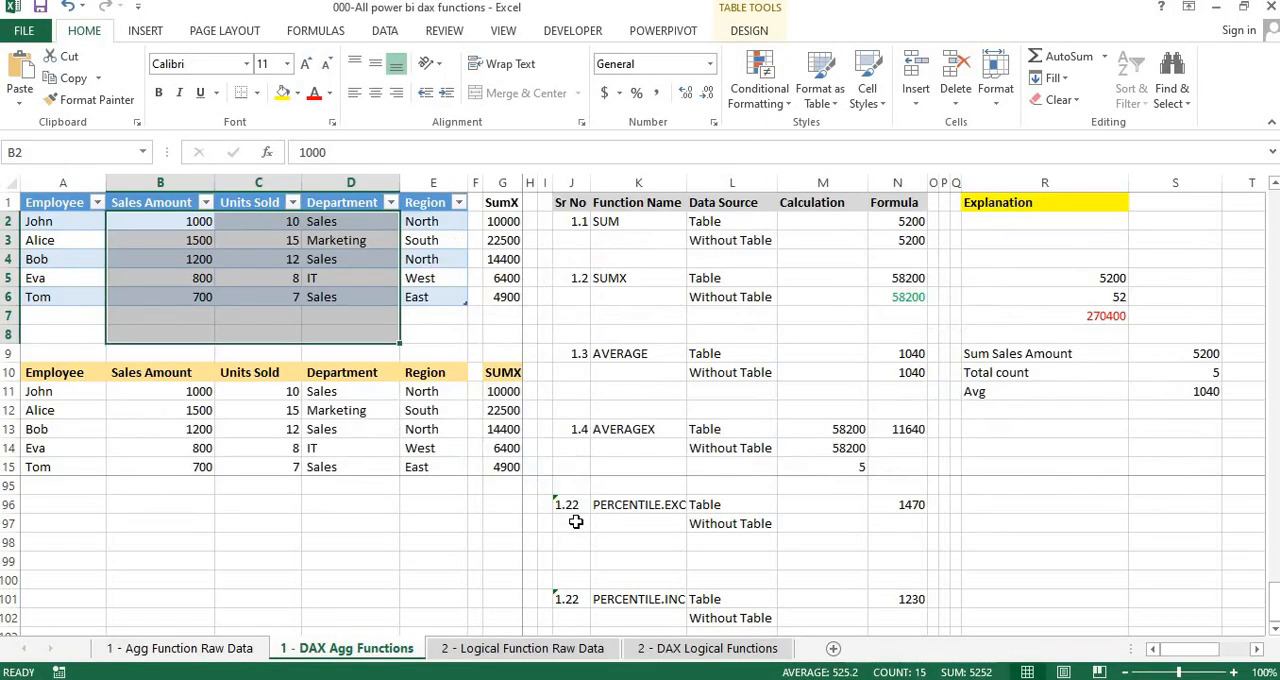
click(171, 521)
click(680, 648)
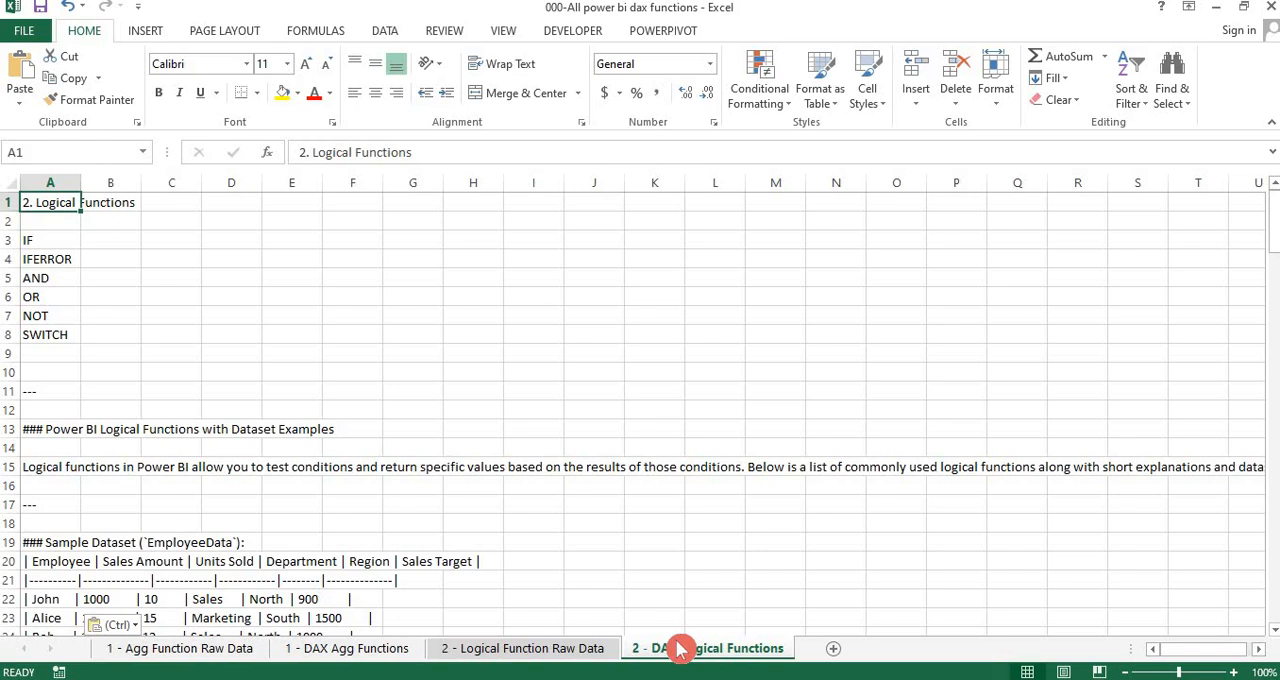
key(shift+Down)
key(shift+Down)
key(shift+Down)
key(shift+Down)
key(shift+Down)
key(shift+Down)
key(shift+Down)
key(shift+Down)
key(shift+Down)
key(shift+Down)
key(shift+Down)
key(shift+Down)
key(shift+Down)
key(shift+Down)
key(shift+Down)
key(shift+Down)
key(shift+Down)
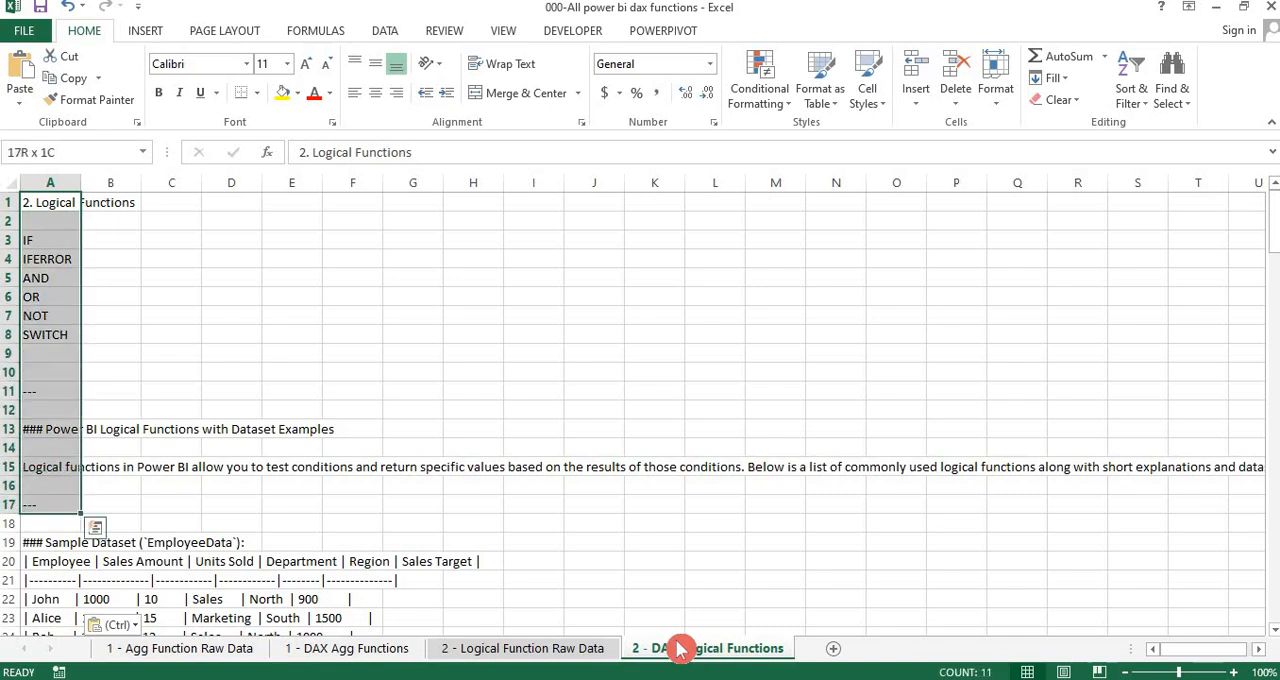
key(Down)
key(Down)
key(Down)
key(Down)
key(Down)
key(Down)
key(Down)
key(Down)
key(Down)
key(Down)
key(Down)
key(Down)
key(Down)
key(Down)
key(Down)
key(Down)
key(Down)
key(Down)
key(Down)
key(Down)
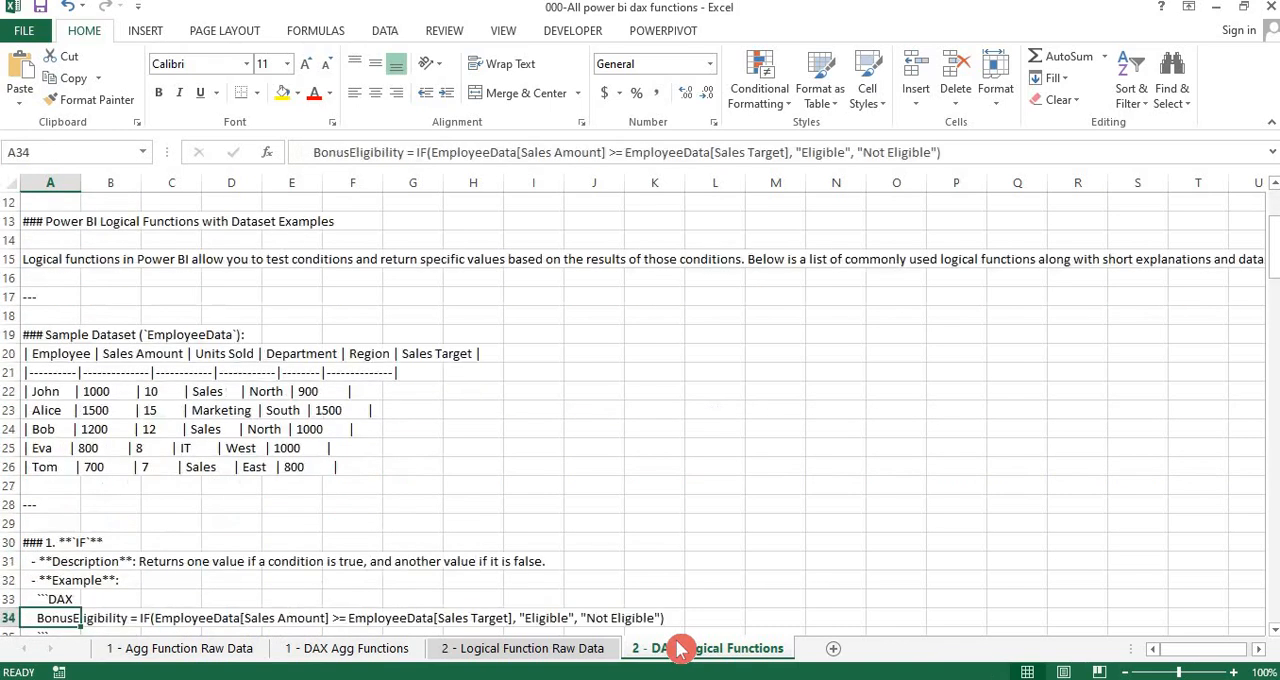
key(Up)
key(Up)
key(Up)
key(Up)
key(Up)
key(Up)
key(Up)
key(Up)
key(Up)
key(Up)
key(Up)
key(Up)
key(Up)
key(Up)
key(Up)
key(Up)
key(Up)
key(Up)
key(Up)
key(Up)
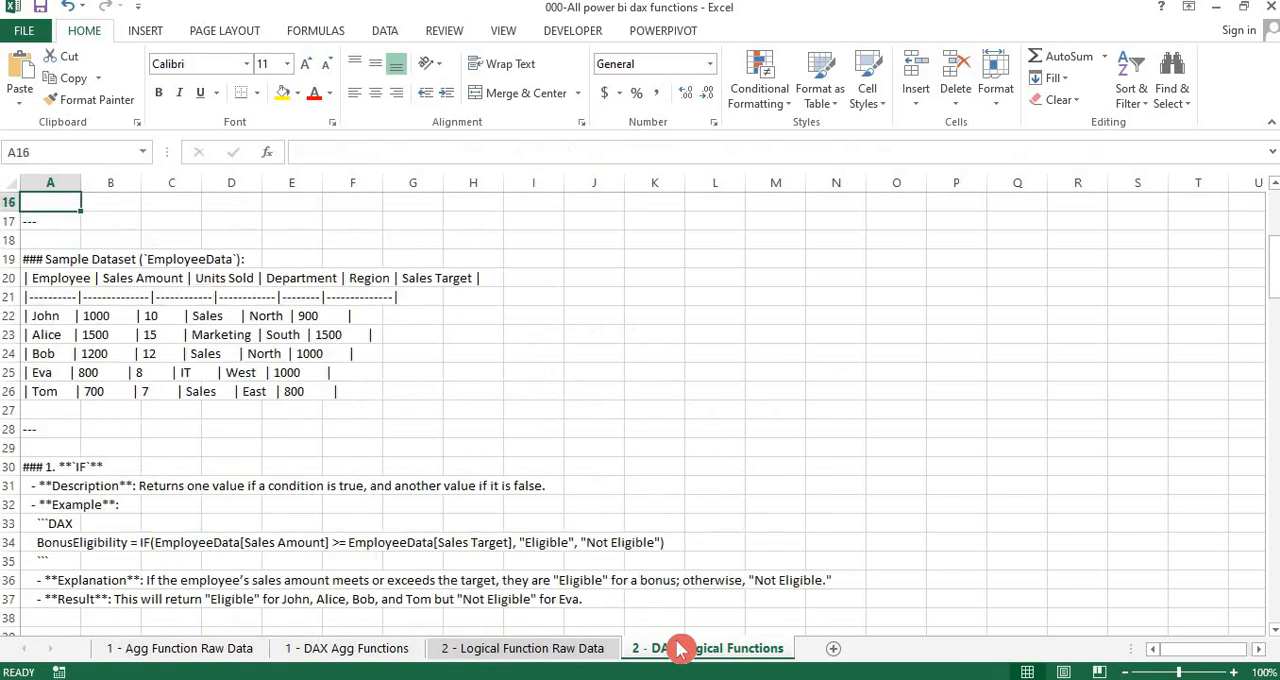
key(Down)
key(Down)
key(Down)
key(Down)
key(Down)
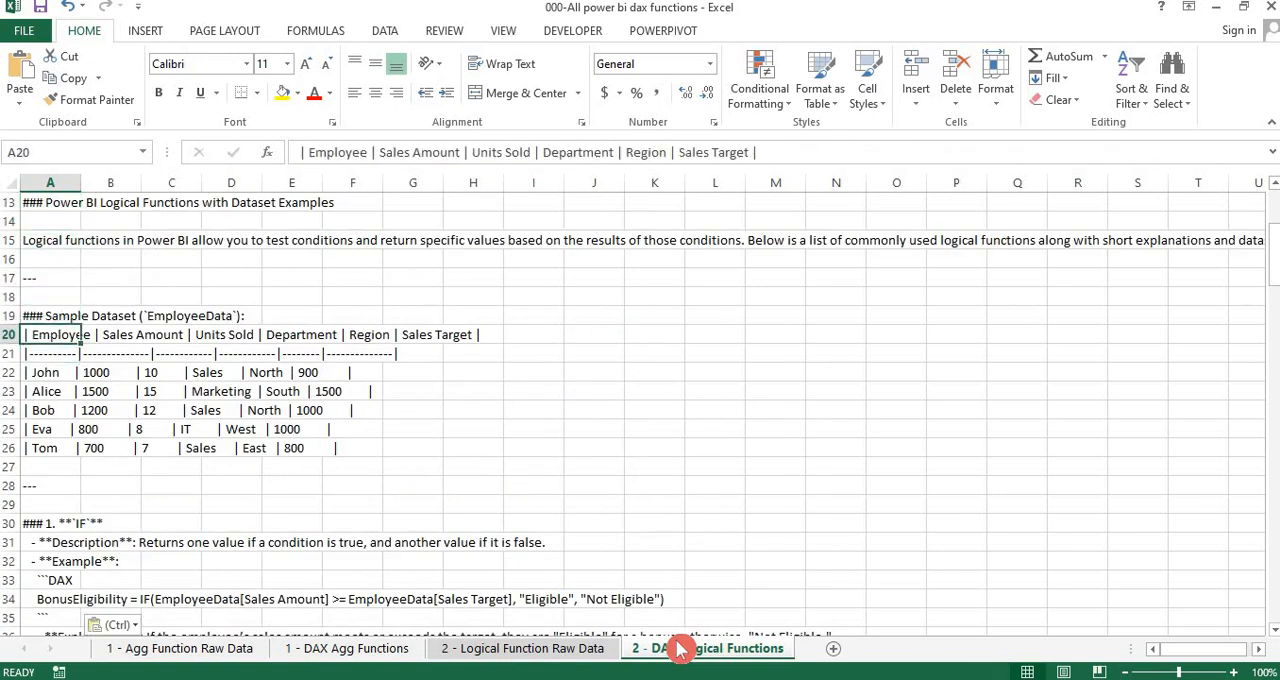
Highlight the sample dataset in rows 20 to 26 and compare it with the employee table on the 1 - DAX Agg Functions sheet
key(shift+Right)
key(shift+Right)
key(shift+Right)
key(shift+Right)
key(shift+Right)
key(shift+Right)
key(shift+Right)
key(shift+Down)
key(shift+Down)
key(shift+Down)
key(shift+Down)
key(shift+Down)
key(shift+Down)
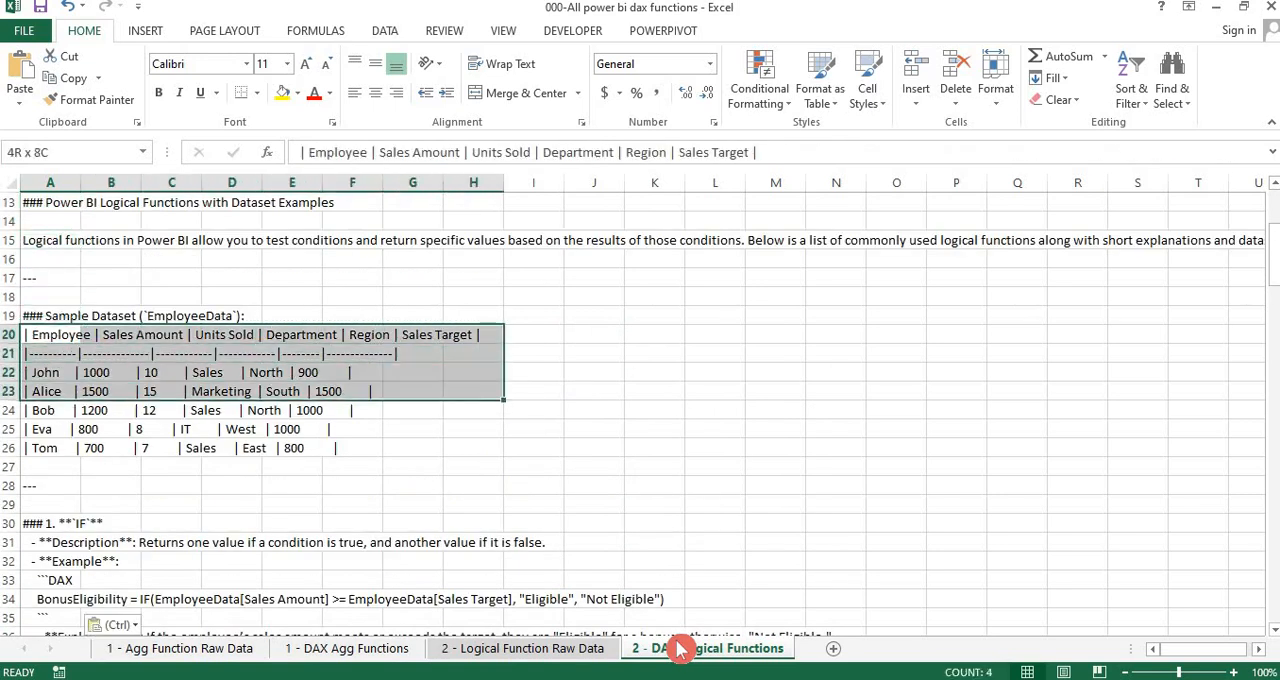
click(395, 648)
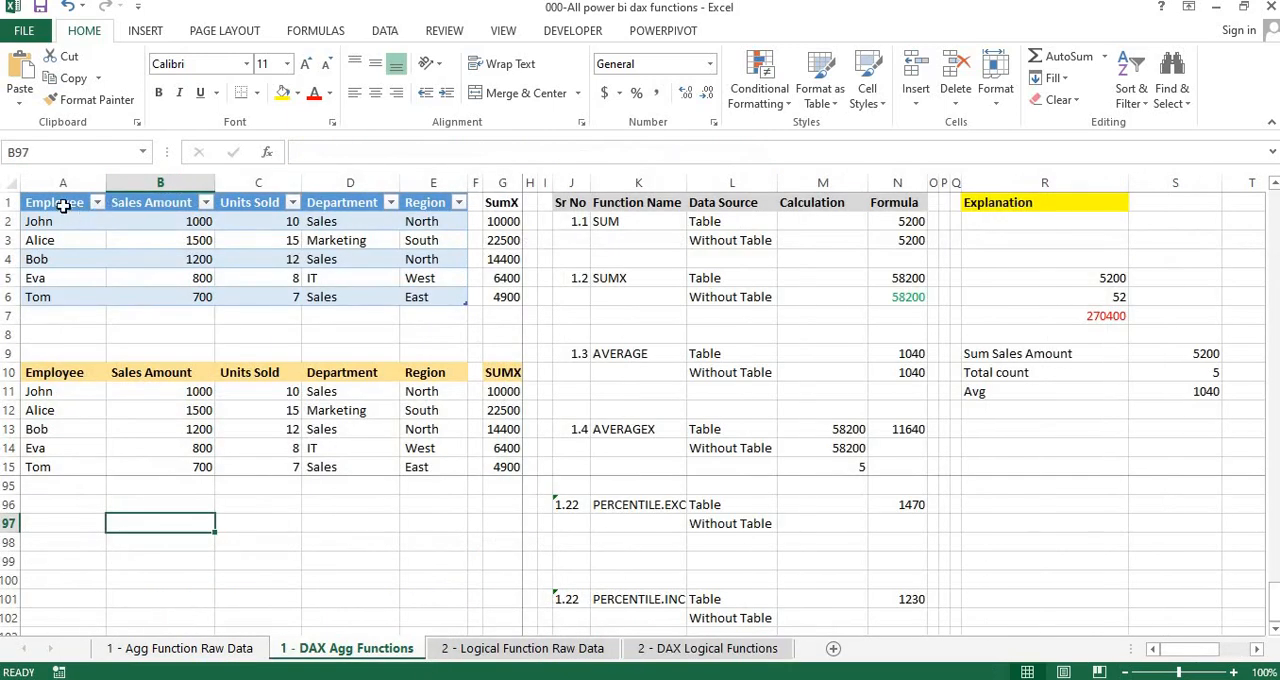
click(62, 206)
click(60, 238)
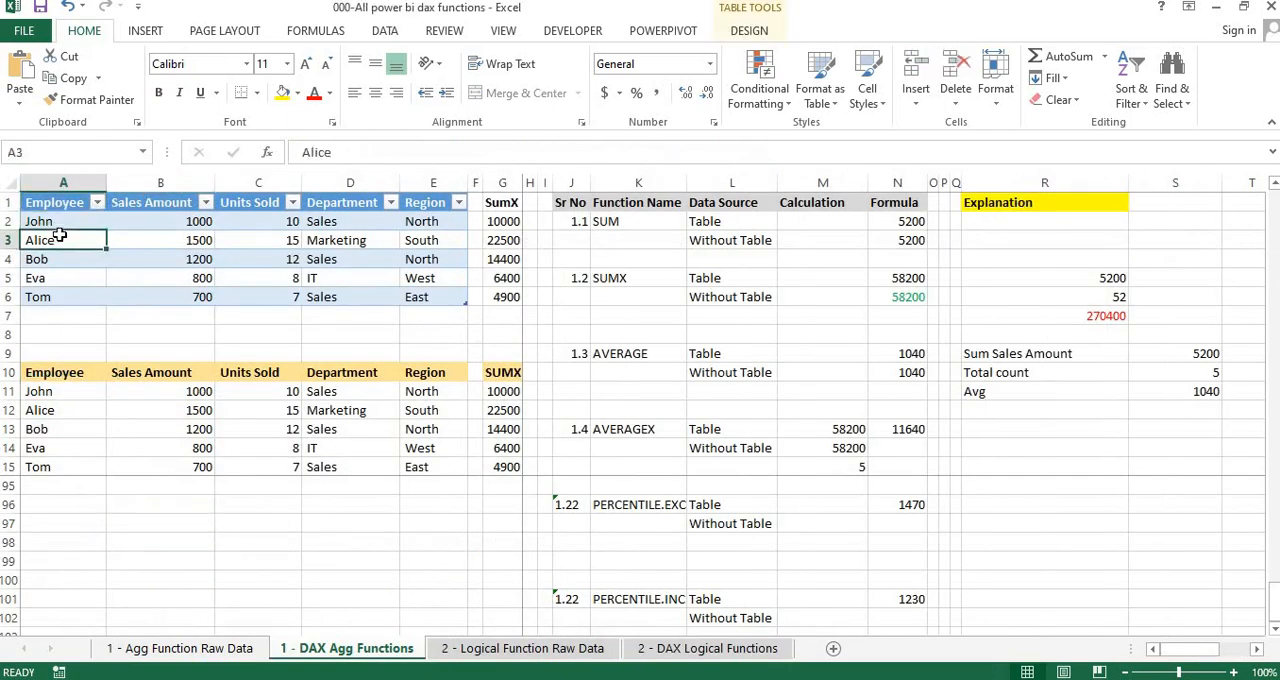
Delete rows 1 to 19 above the sample dataset on the 2 - DAX Logical Functions sheet
click(690, 651)
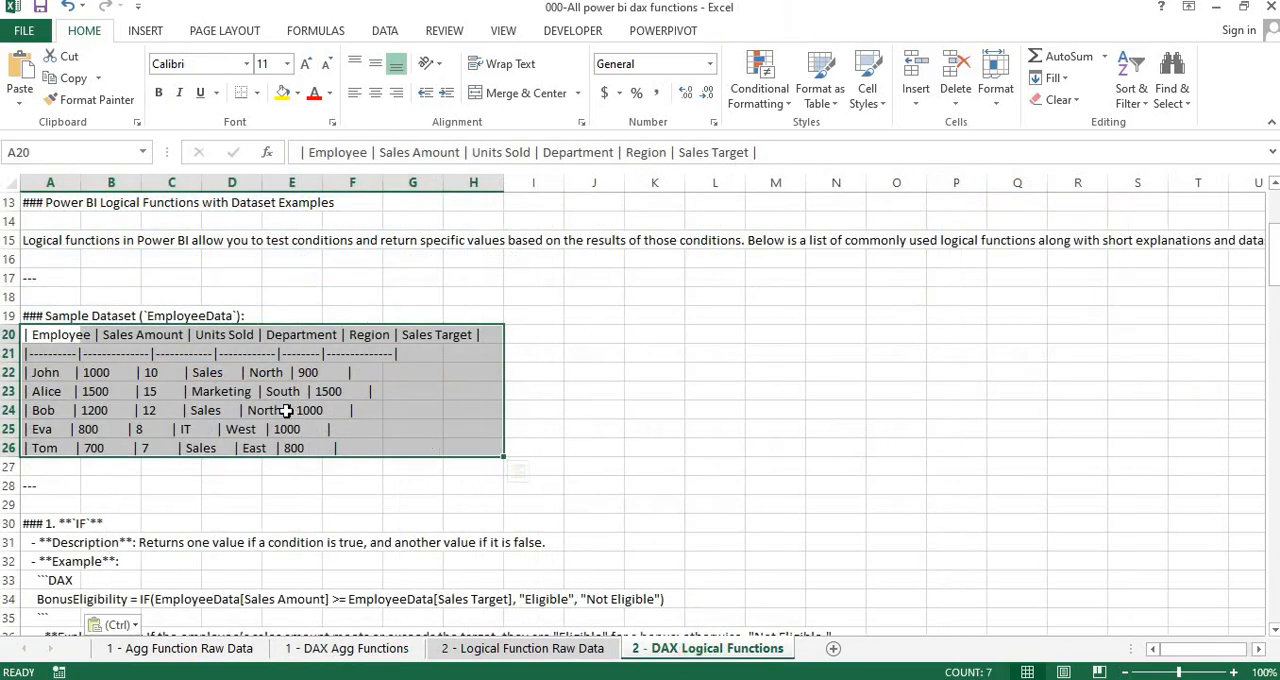
click(286, 411)
key(ctrl+Home)
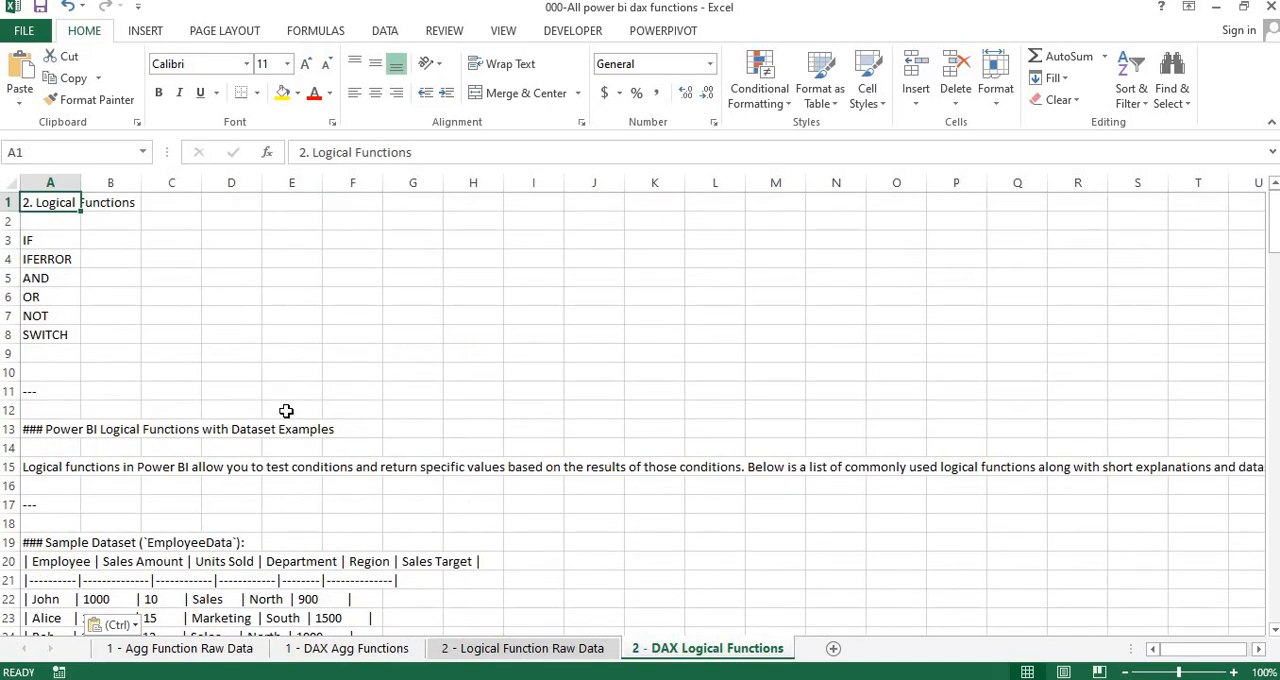
key(shift+Down)
key(shift+Down)
key(shift+Down)
key(shift+Down)
key(shift+Down)
key(shift+Down)
key(shift+Down)
key(shift+Down)
key(shift+Down)
key(shift+Down)
key(shift+Down)
key(shift+Down)
key(shift+Down)
key(shift+Down)
key(shift+Down)
key(shift+Down)
key(shift+Down)
key(shift+Down)
key(shift+Down)
key(shift+Down)
key(shift+Up)
key(shift+Up)
key(shift+Up)
key(shift+Up)
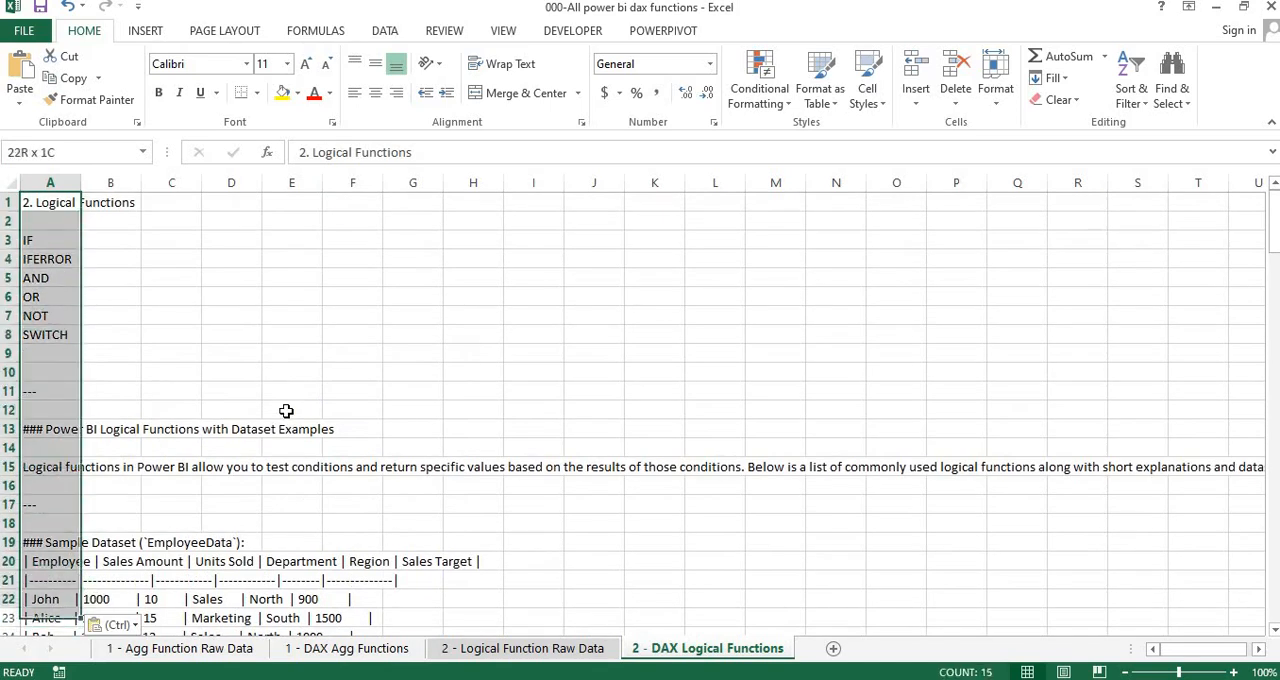
key(shift+space)
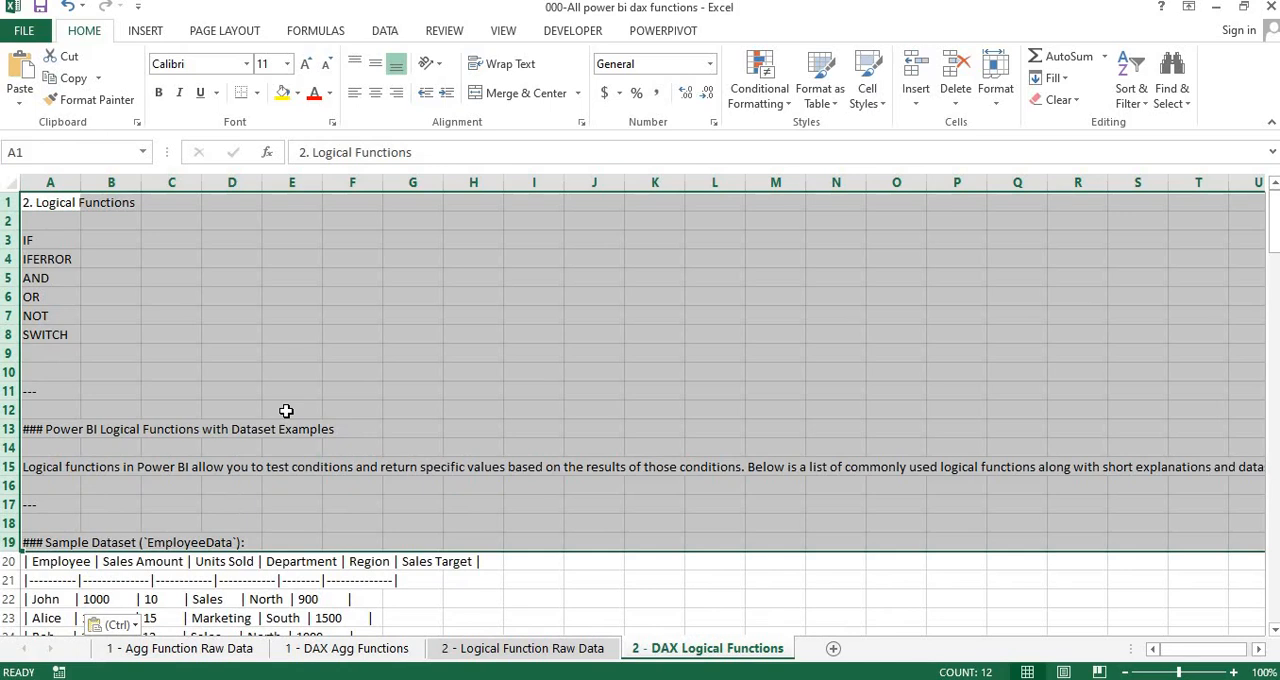
key(ctrl+minus)
Delete all rows from row 8 to the end of the sheet, below the sample dataset, and return to cell A1
key(Down)
key(Down)
key(Down)
key(Down)
key(Down)
key(Down)
key(Down)
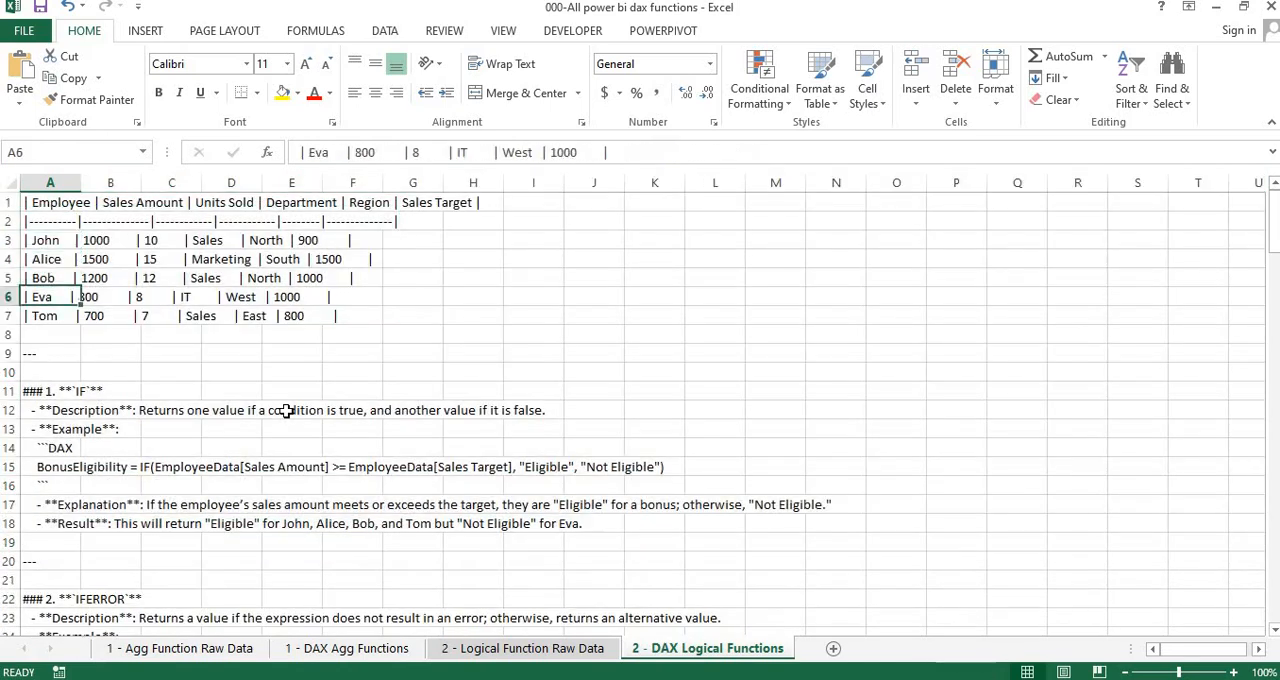
key(shift+space)
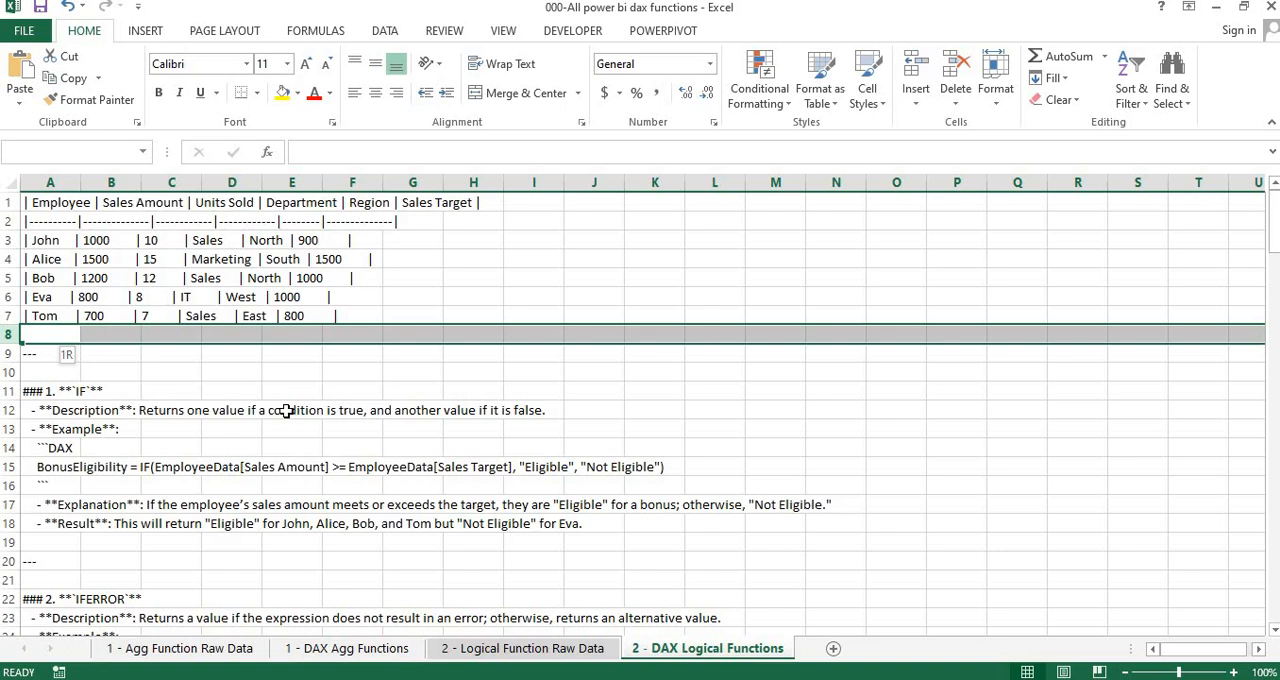
key(ctrl+shift+Down)
key(ctrl+shift+Down)
key(ctrl+shift+Down)
key(ctrl+shift+Down)
key(ctrl+shift+Down)
key(ctrl+shift+Down)
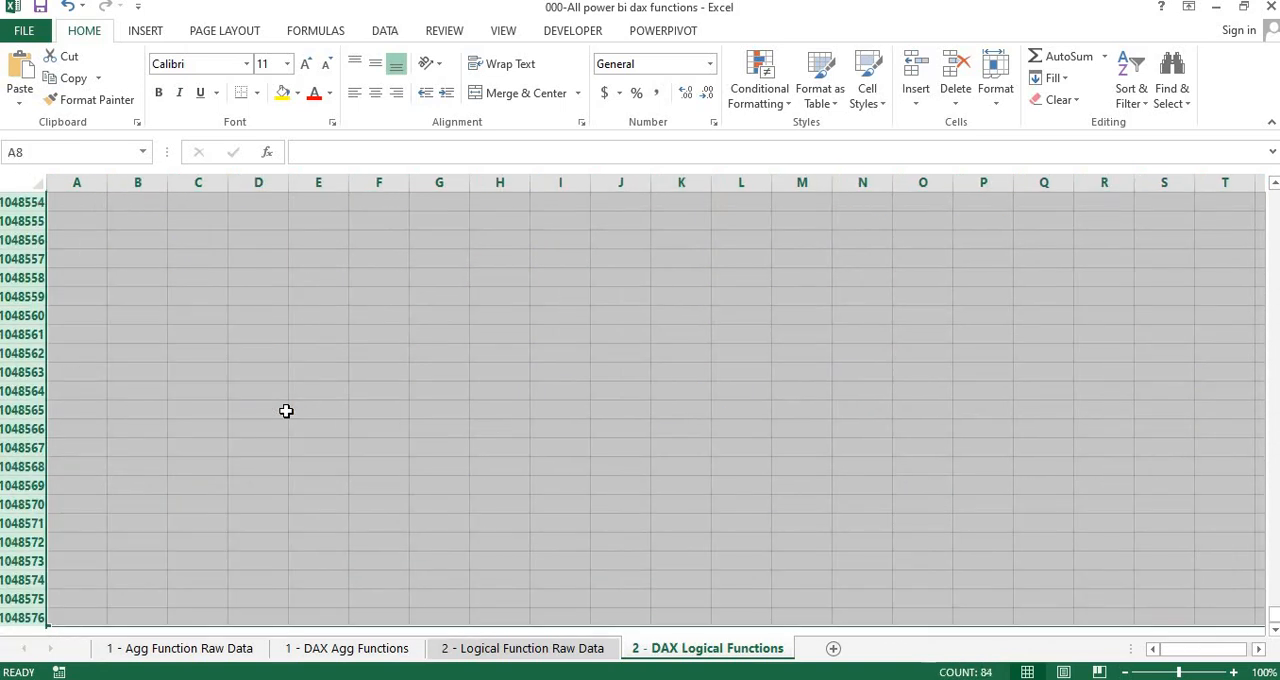
key(ctrl+BackSpace)
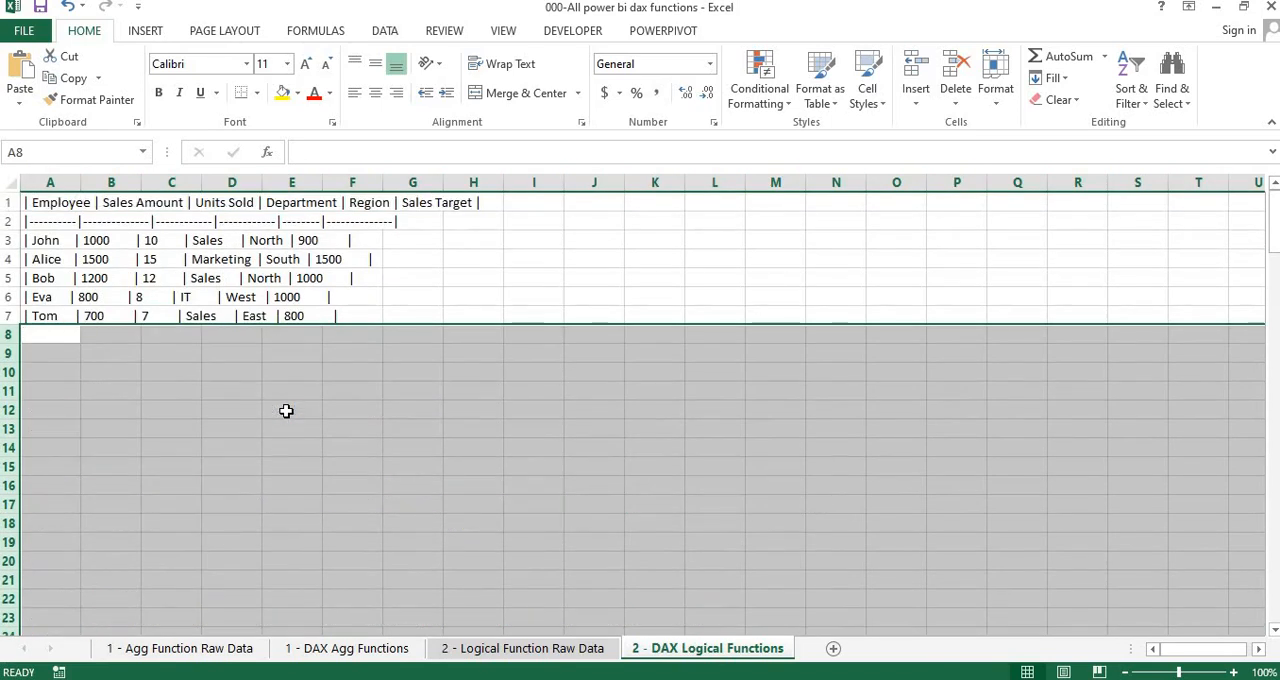
key(ctrl+Up)
key(ctrl+Up)
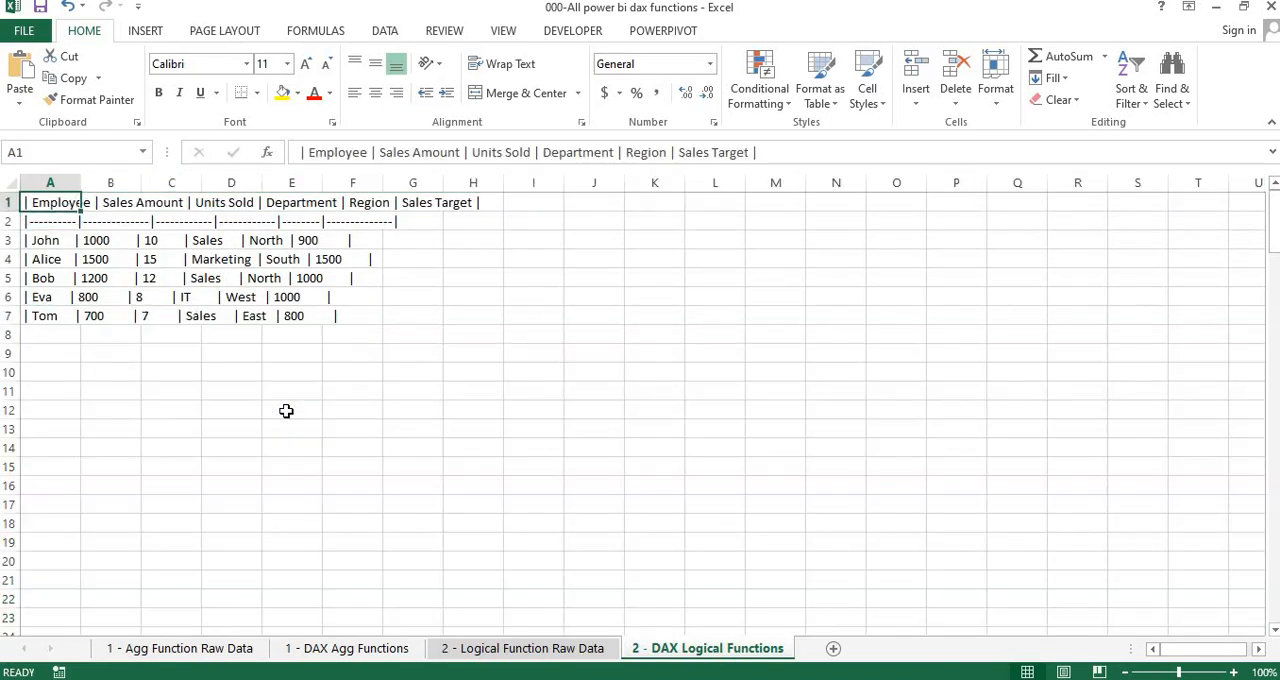
Autofit column A to the width of the dataset text in A1:A7
key(Down)
key(Down)
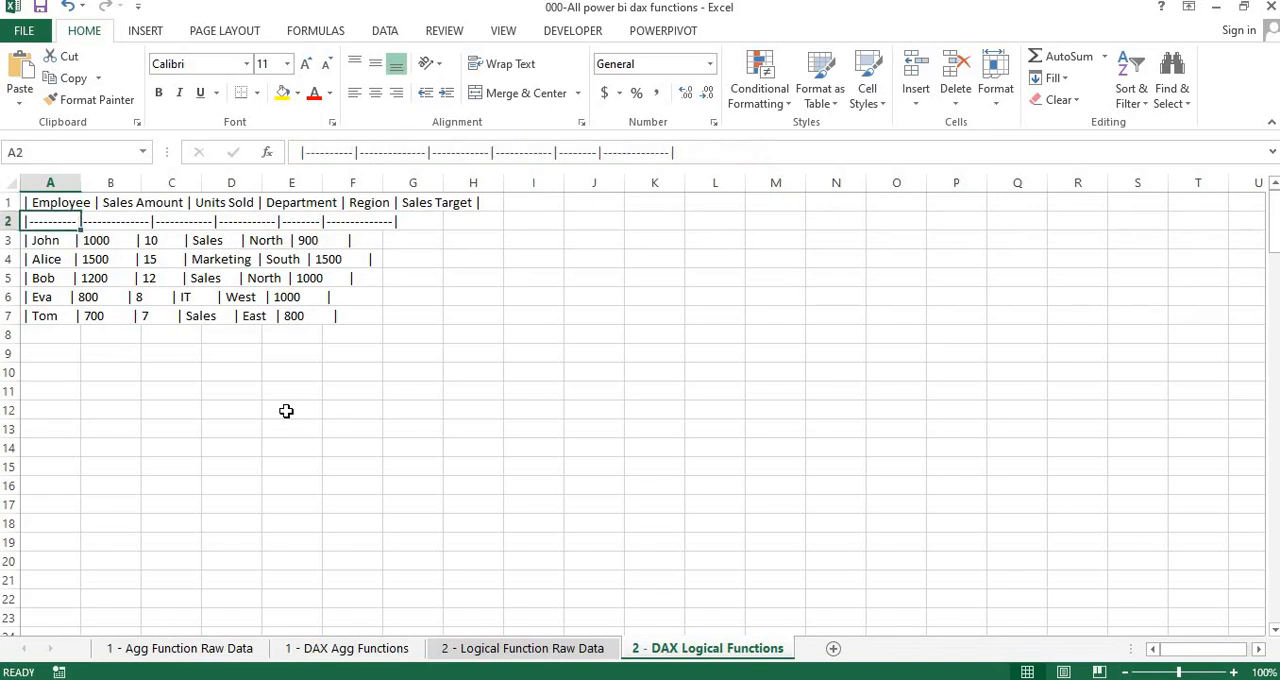
key(ctrl+v)
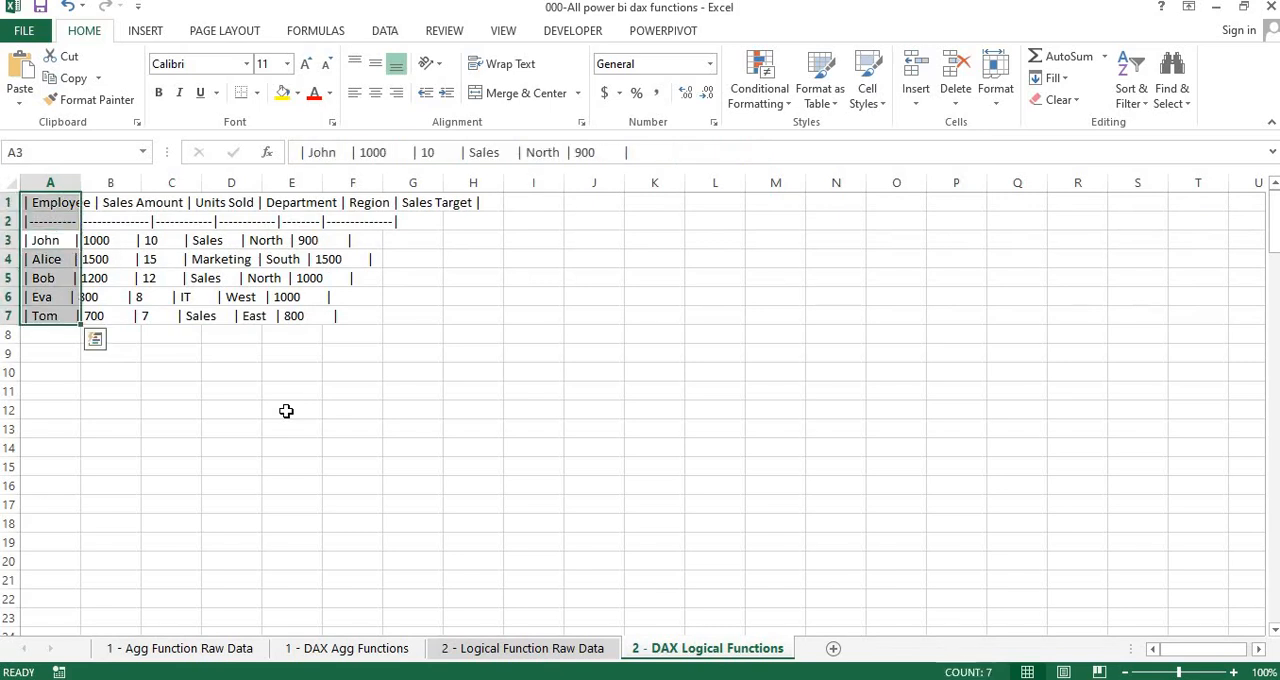
key(alt+o)
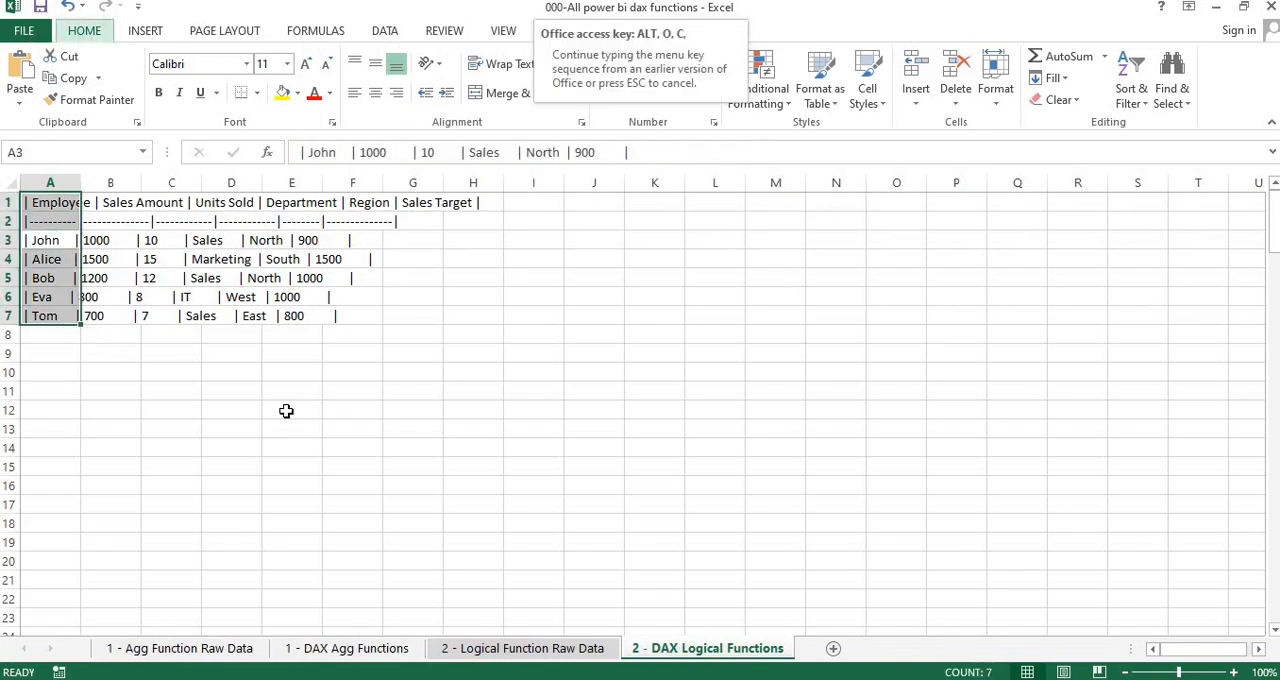
key(a)
click(398, 428)
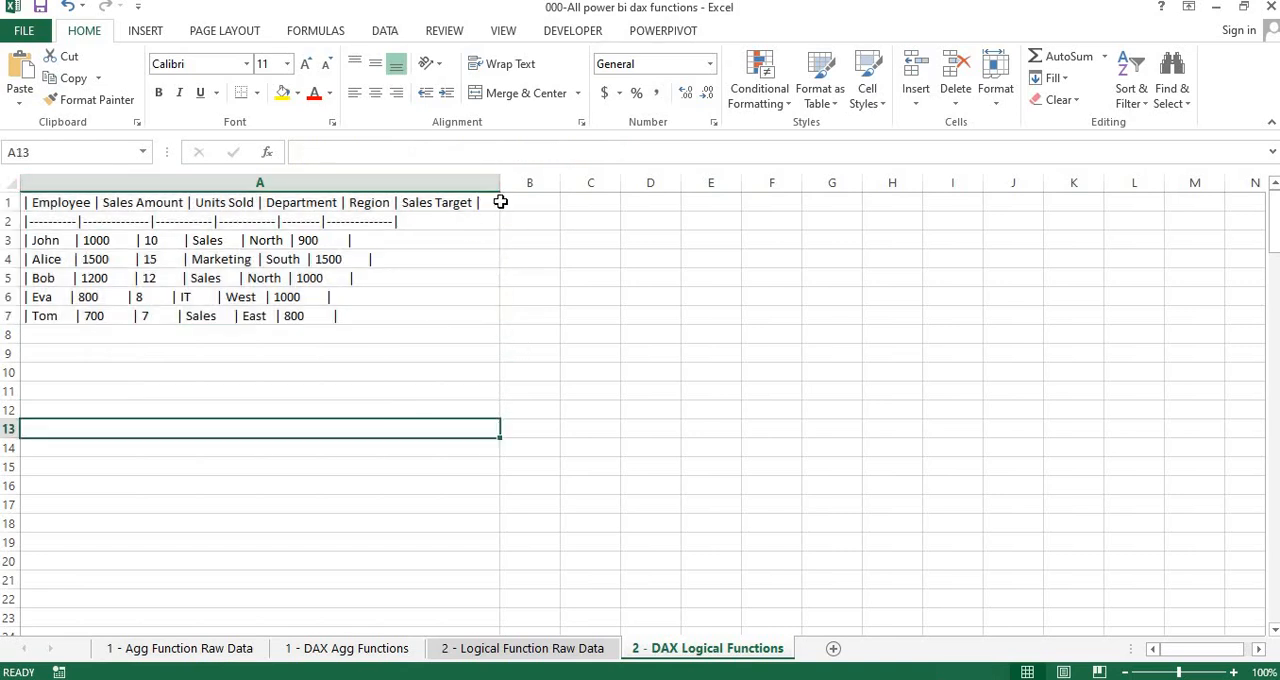
Select all columns from B through XFD beside the dataset and return to cell A1
click(398, 178)
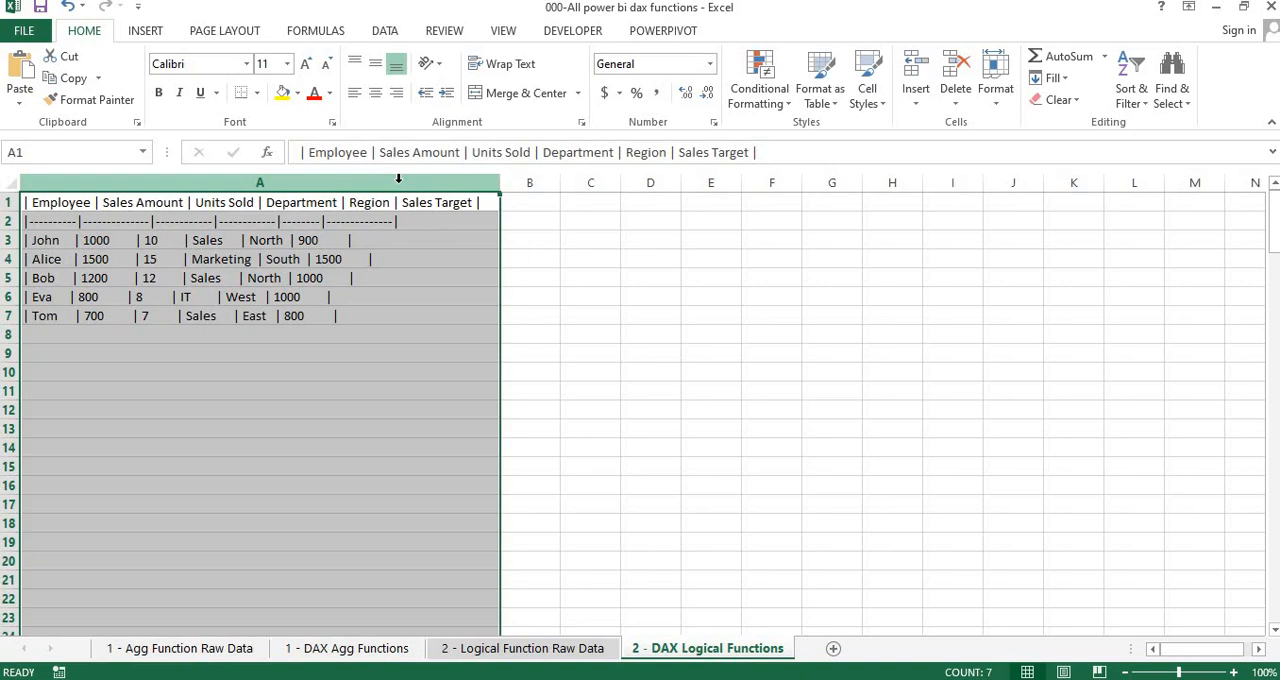
click(548, 176)
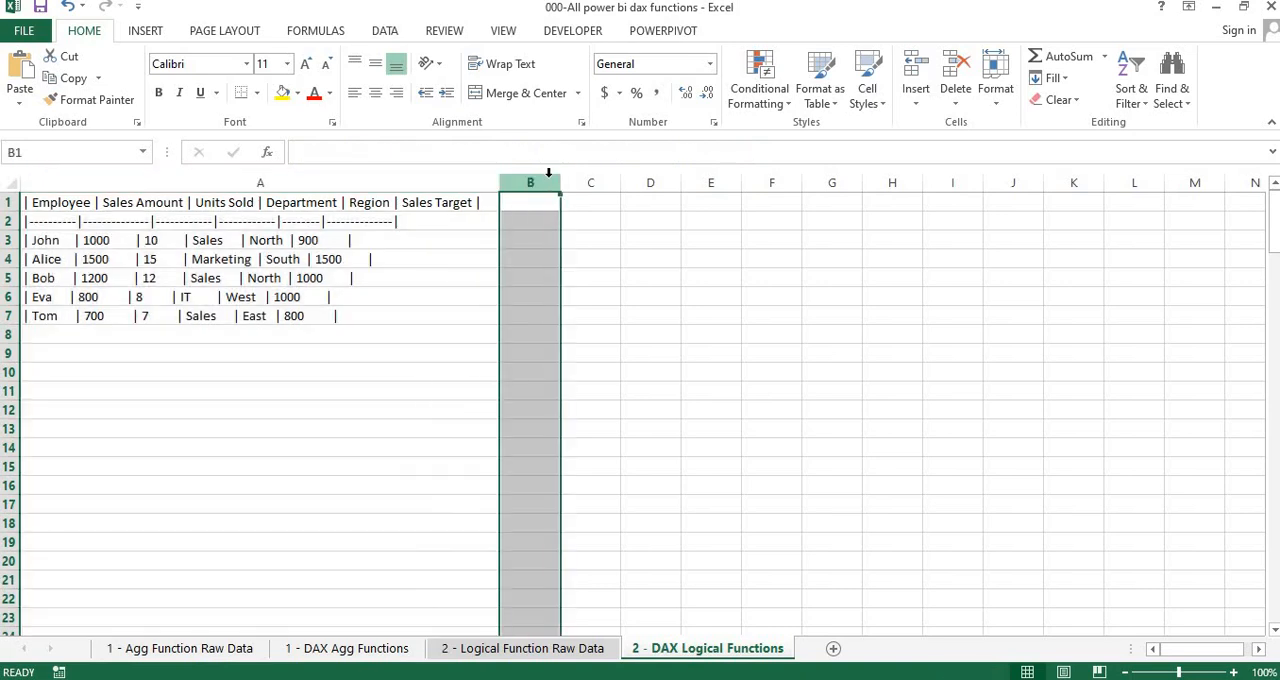
click(594, 178)
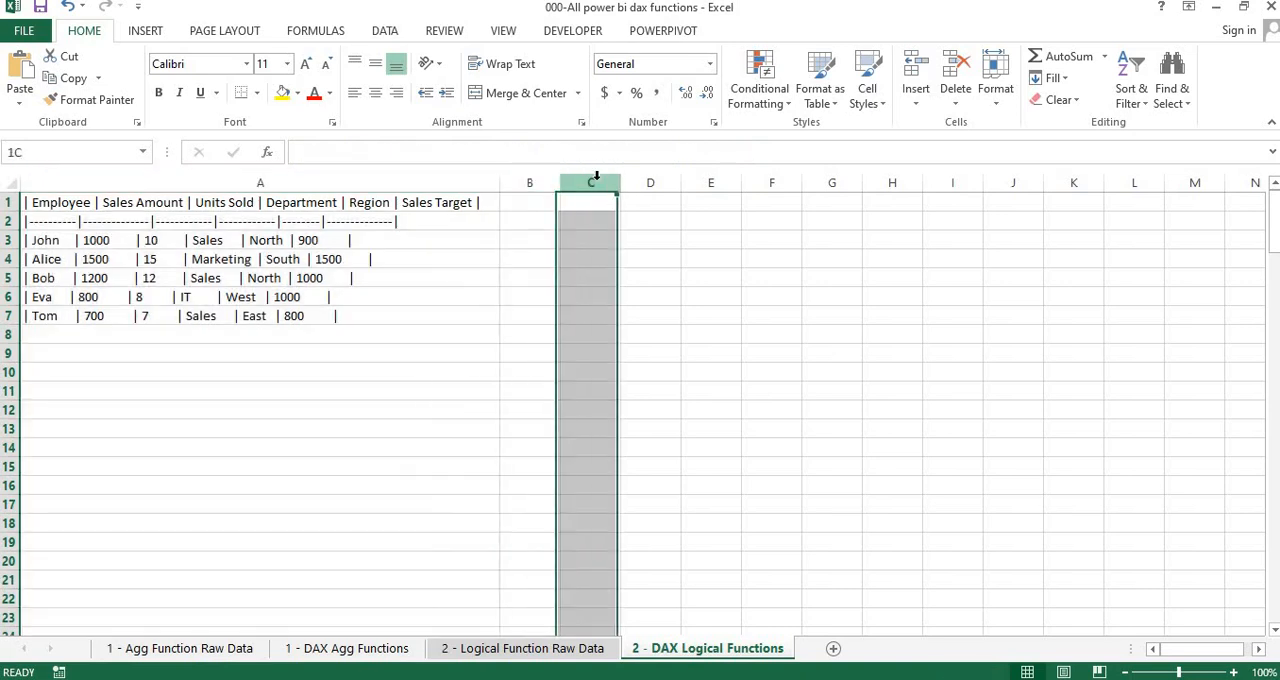
click(527, 183)
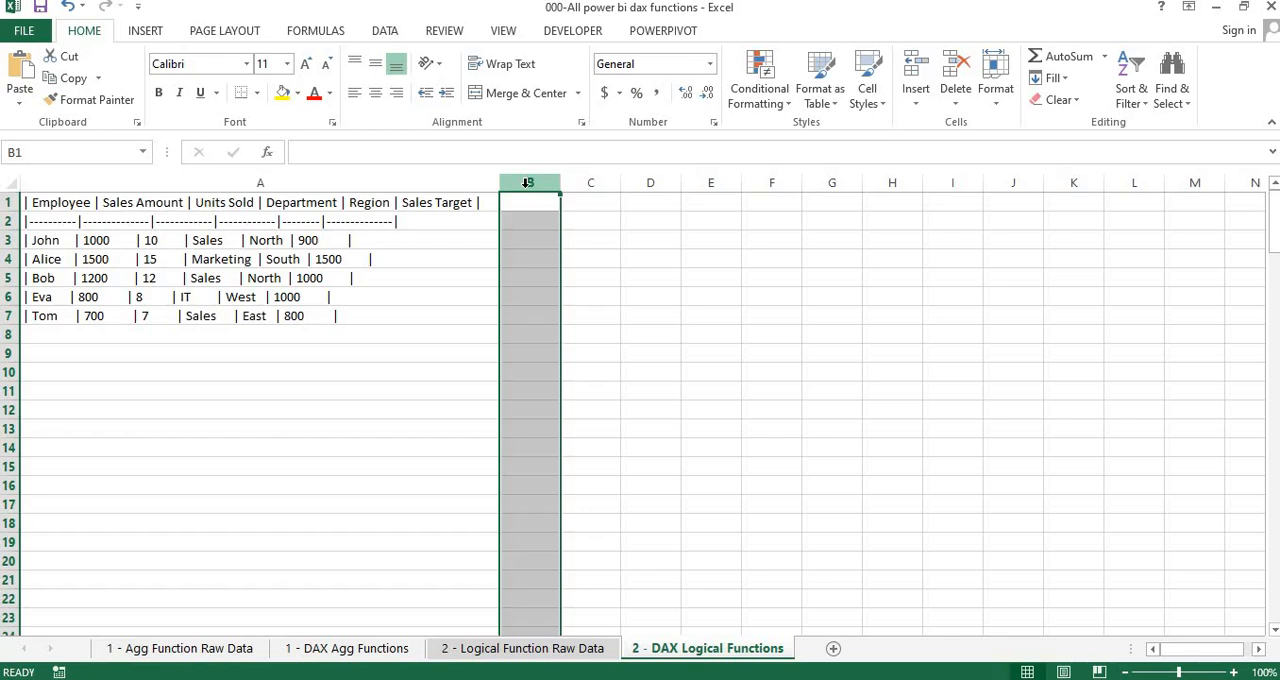
key(Up)
key(Right)
key(Left)
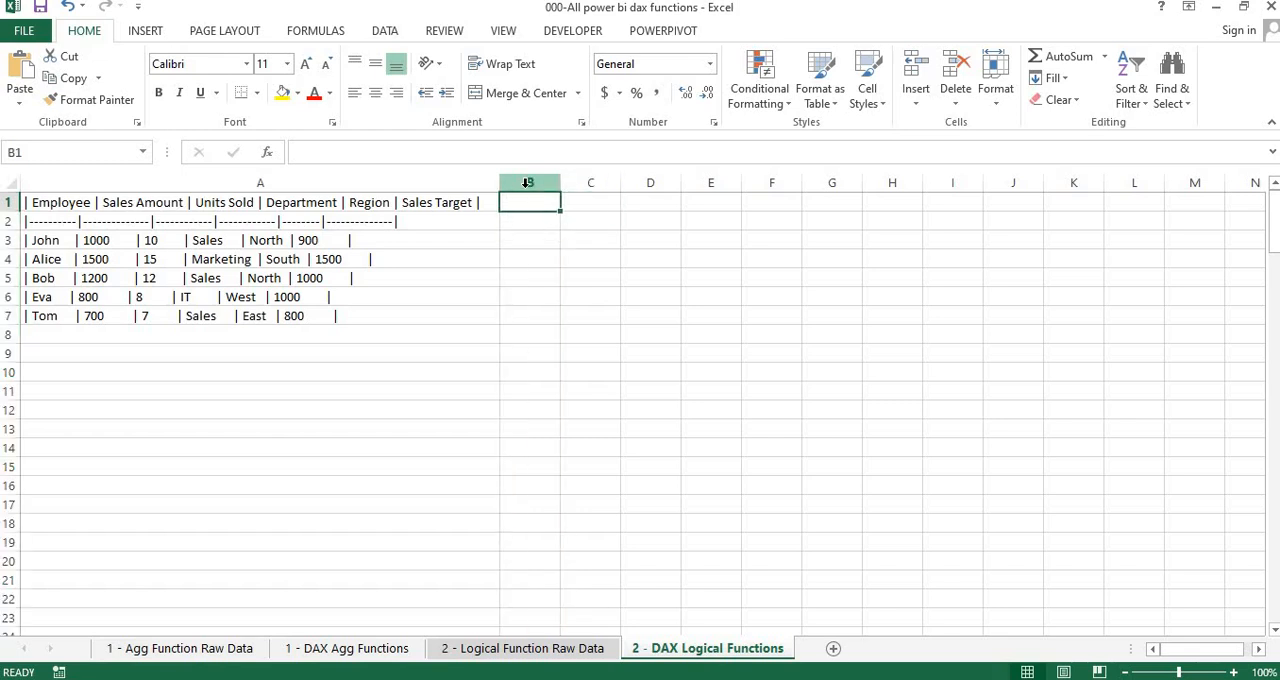
click(527, 183)
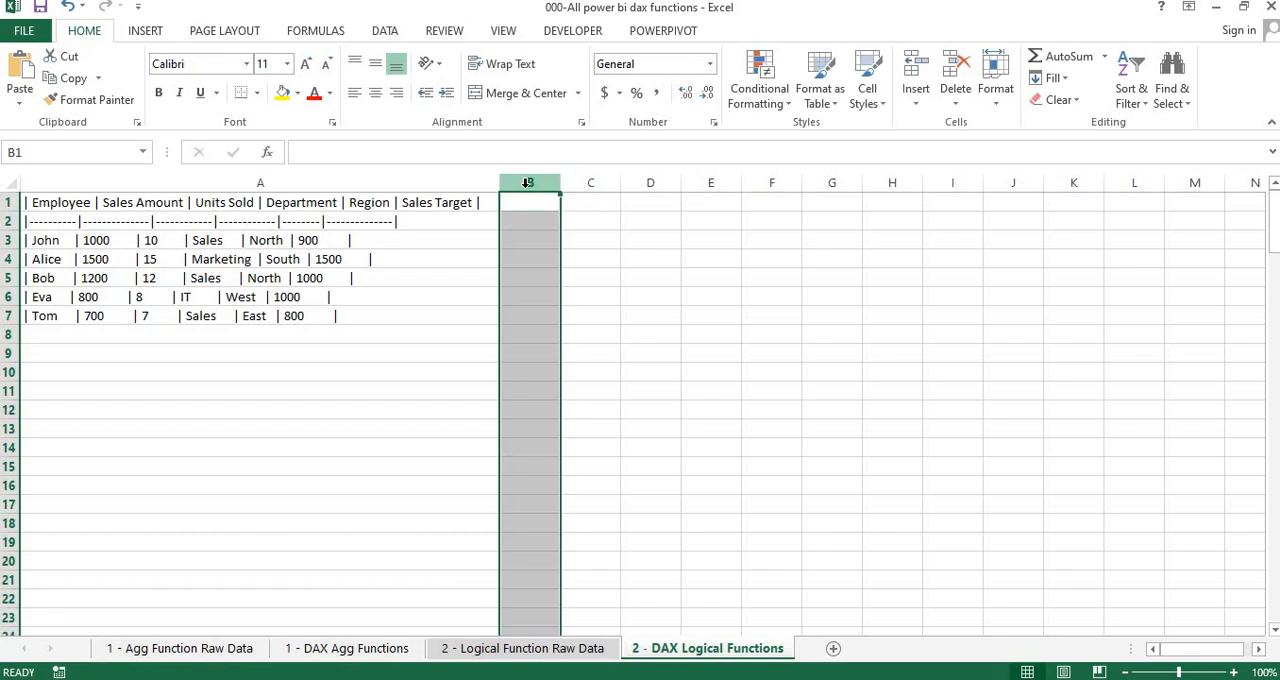
key(ctrl+shift+Right)
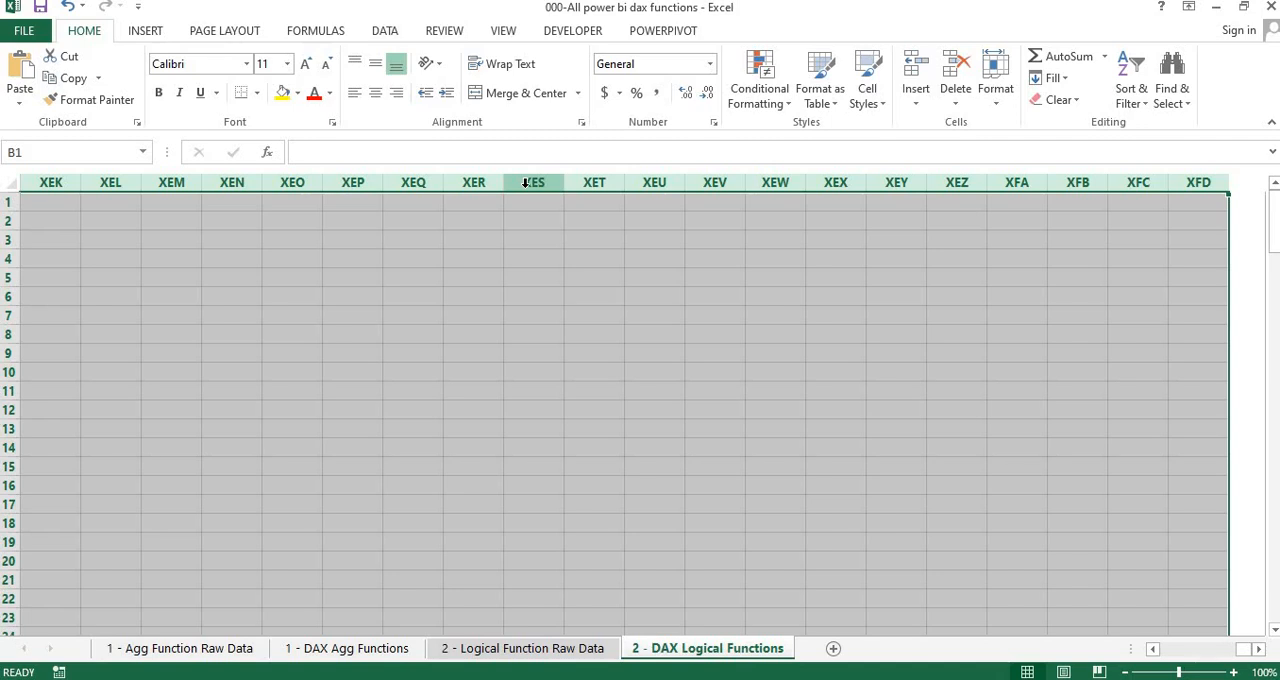
key(ctrl+BackSpace)
key(Left)
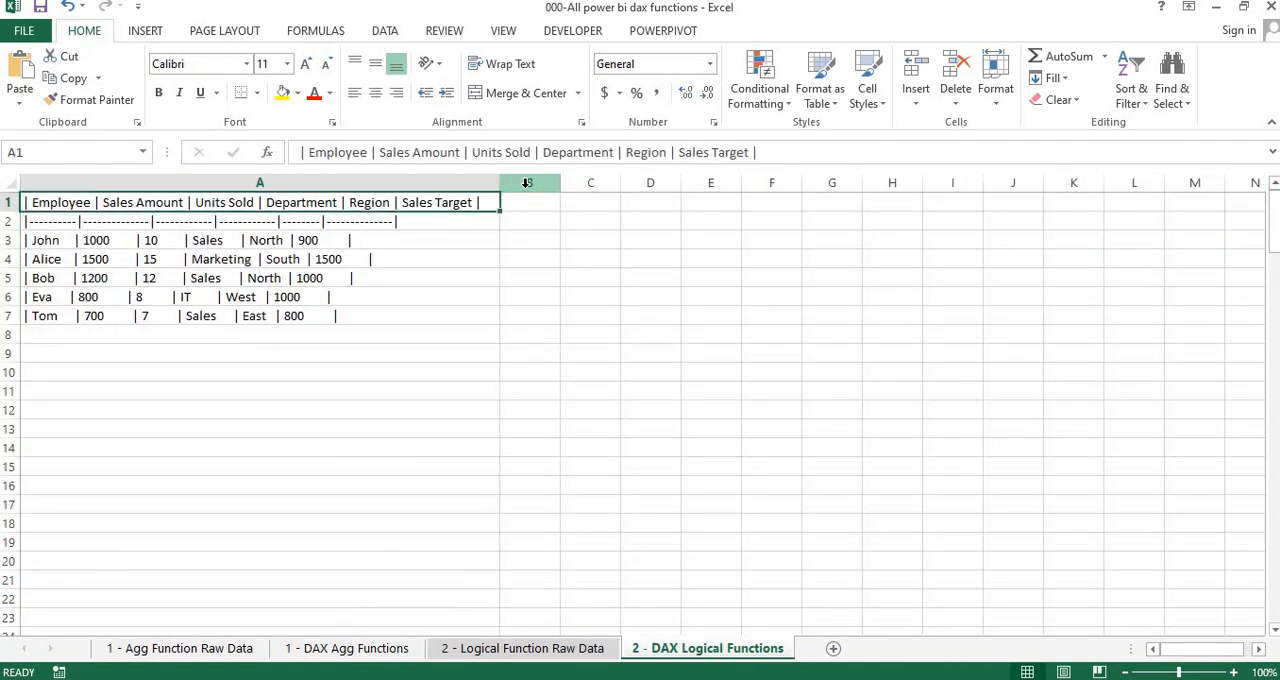
Check the cells of row 1 out to the sheet's last column, XFD, and return to column A
key(Right)
key(Right)
key(Left)
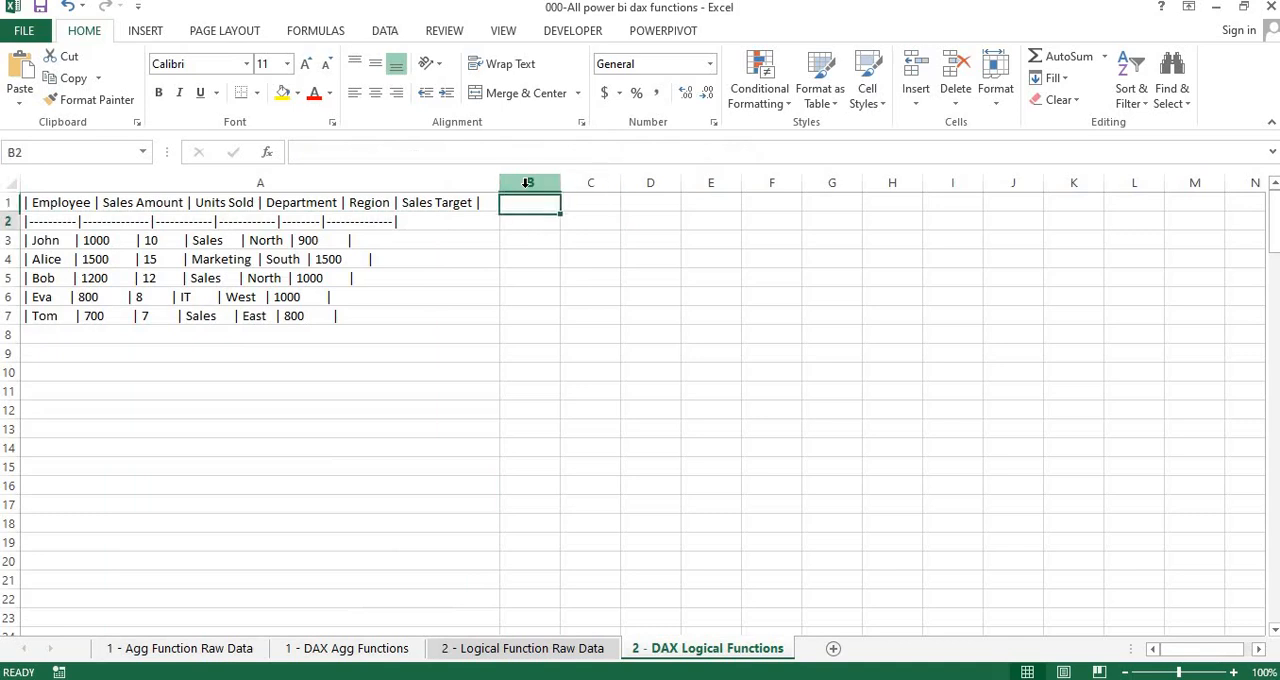
key(ctrl+Right)
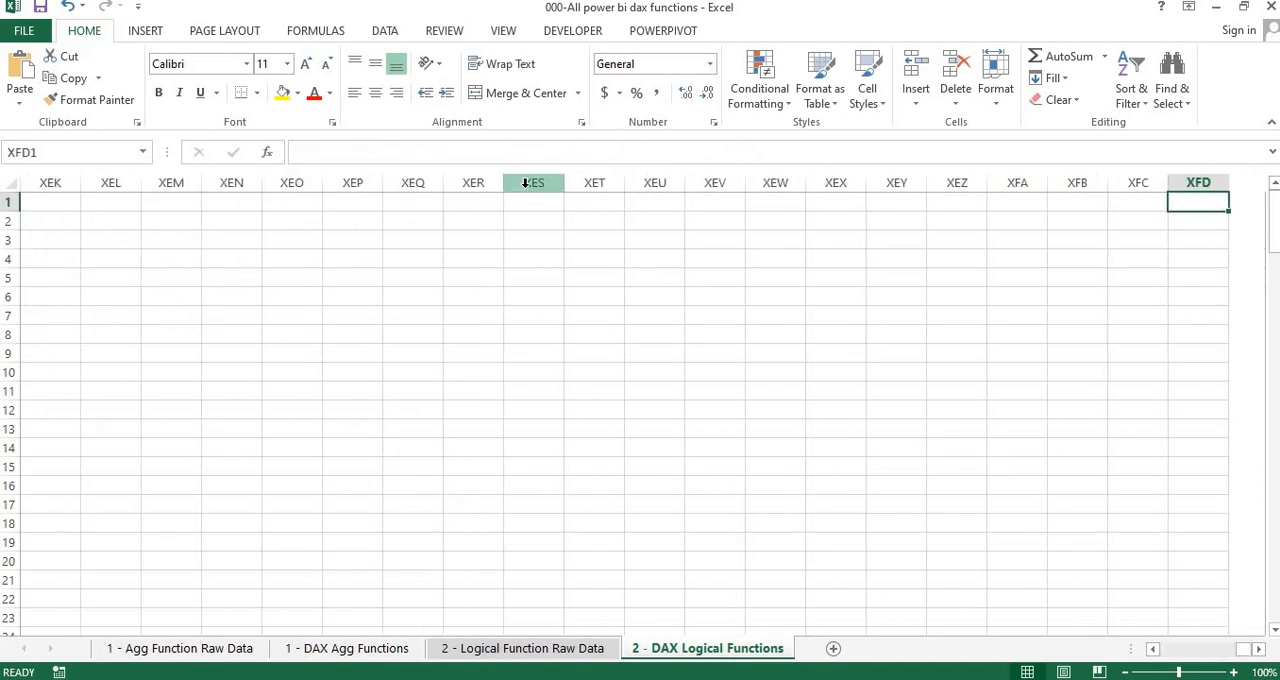
key(ctrl+Left)
Select all rows from row 8 to the sheet's last row, below the dataset, and return to cell A1
key(Down)
key(Down)
key(Down)
key(Down)
key(Down)
key(Down)
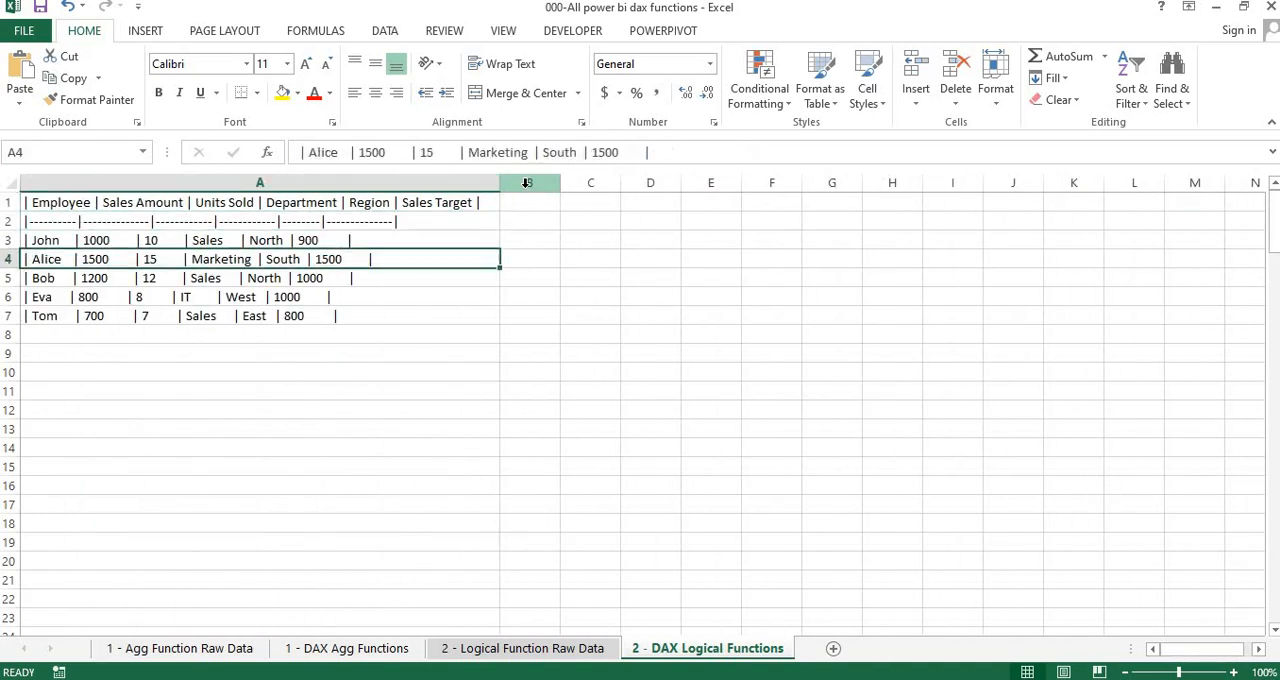
key(Down)
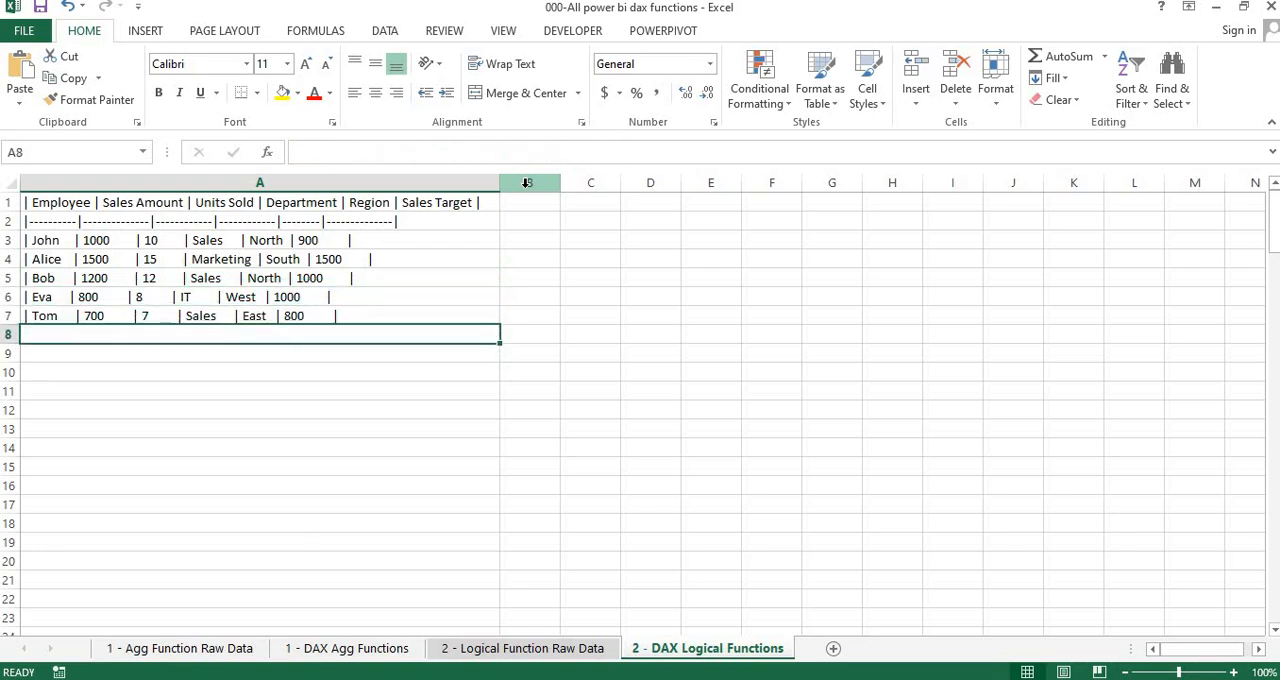
key(shift+space)
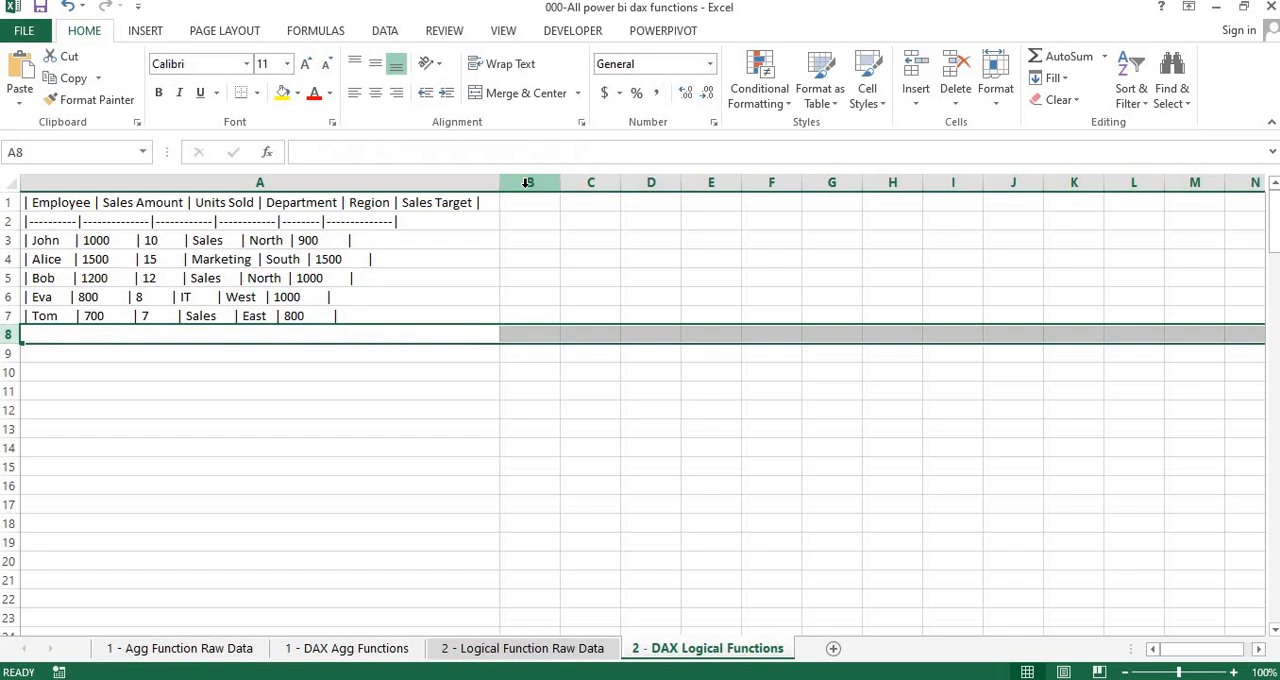
key(ctrl+shift+Down)
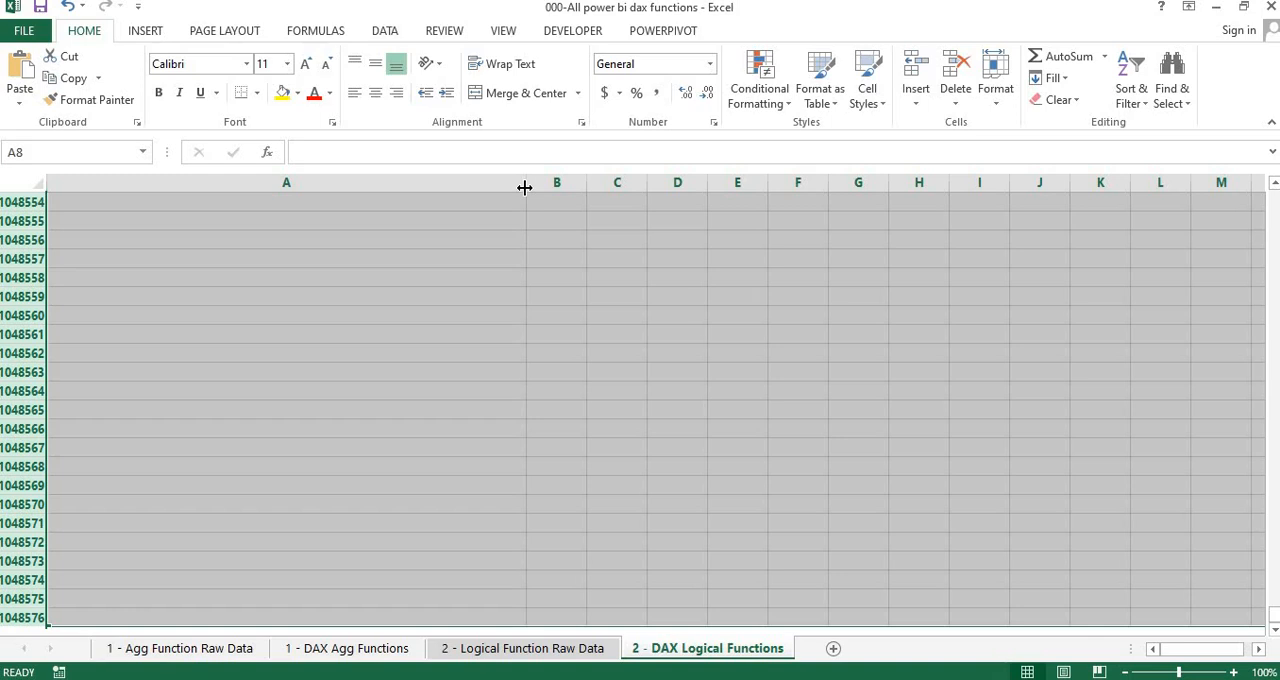
key(ctrl+BackSpace)
key(ctrl+Home)
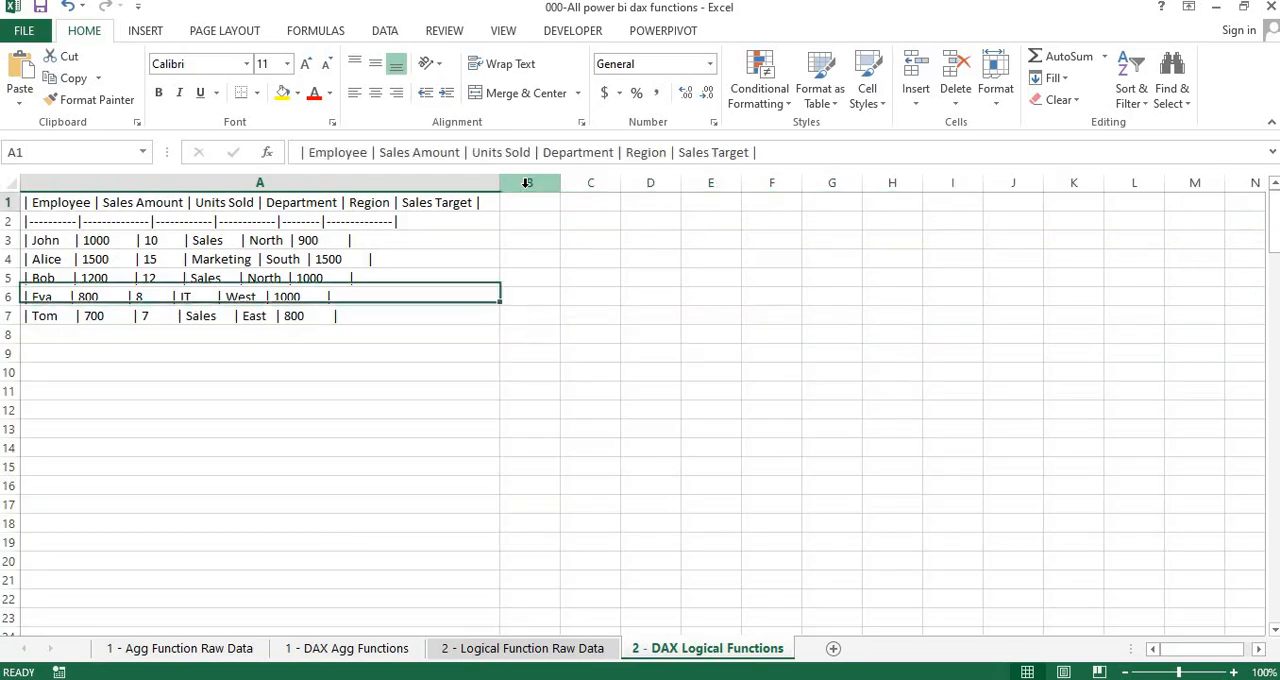
Look over the pipe-separated dataset rows in A1:A7 and the cells beside and below them
key(Down)
key(Right)
key(Right)
key(Left)
key(Left)
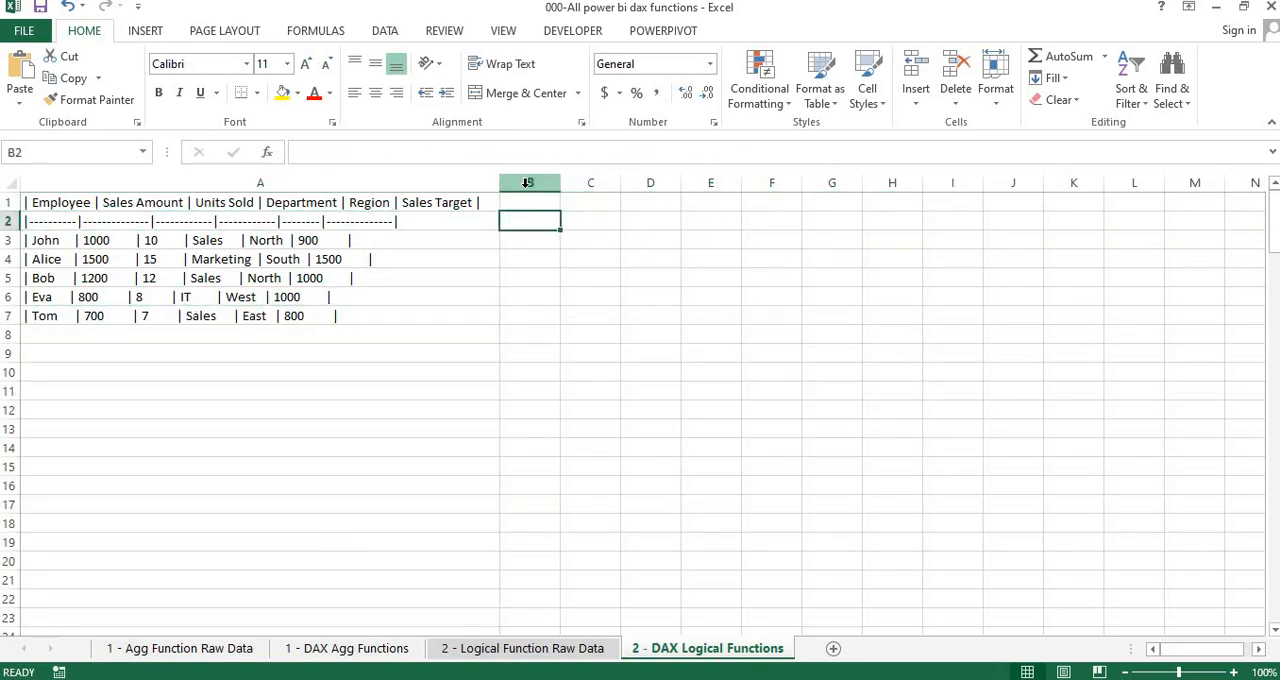
key(Down)
key(Down)
key(Down)
key(Down)
key(Down)
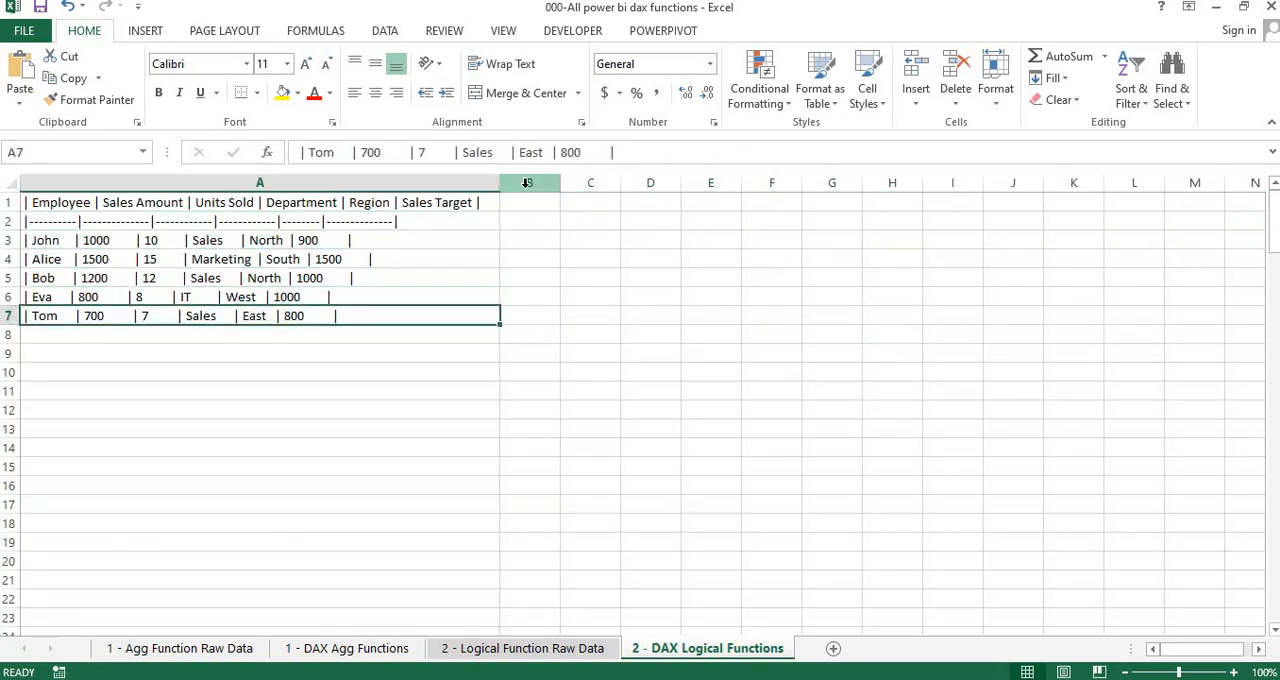
key(ctrl+Home)
key(ctrl+shift+Down)
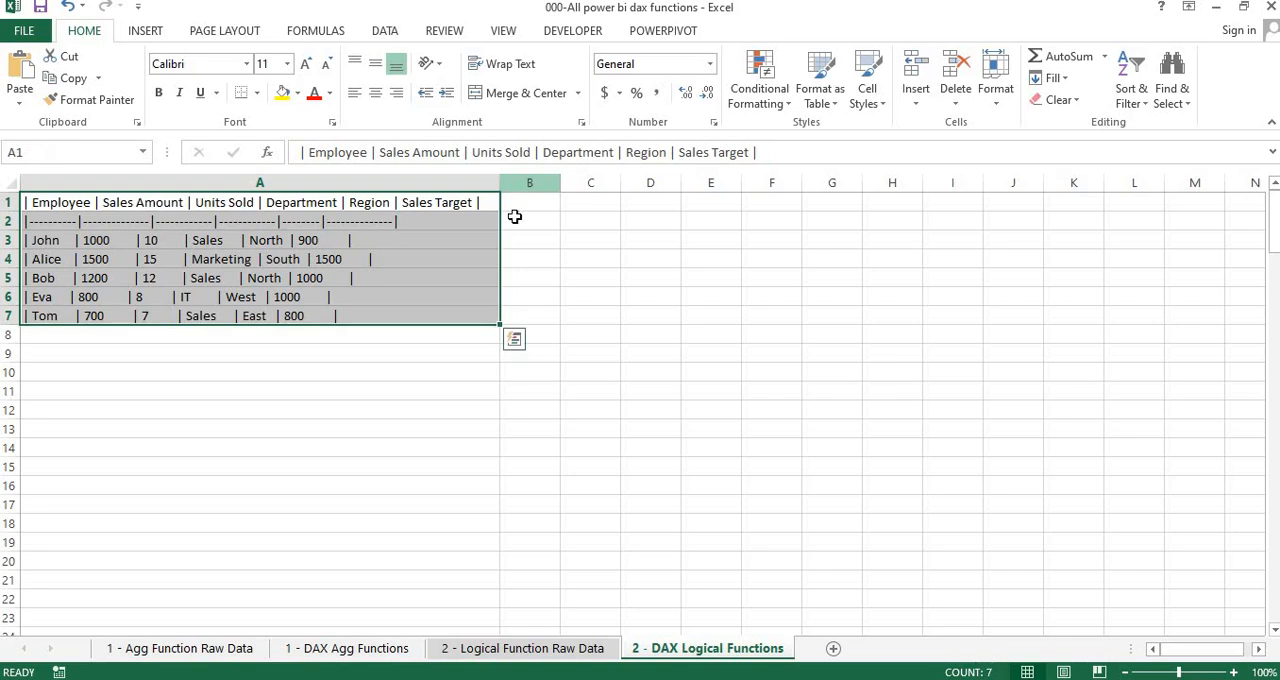
click(337, 406)
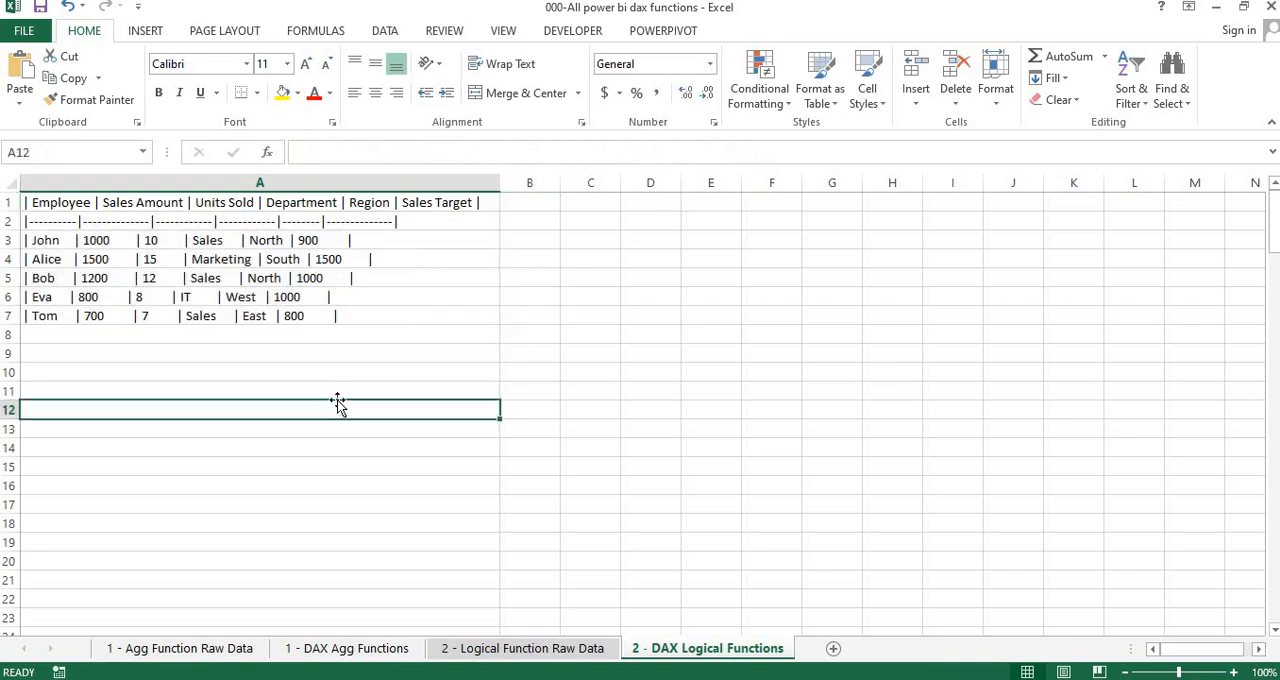
click(371, 296)
Start Text to Columns on A1:A7 with the Delimited data type and continue to the delimiter settings
key(ctrl+Home)
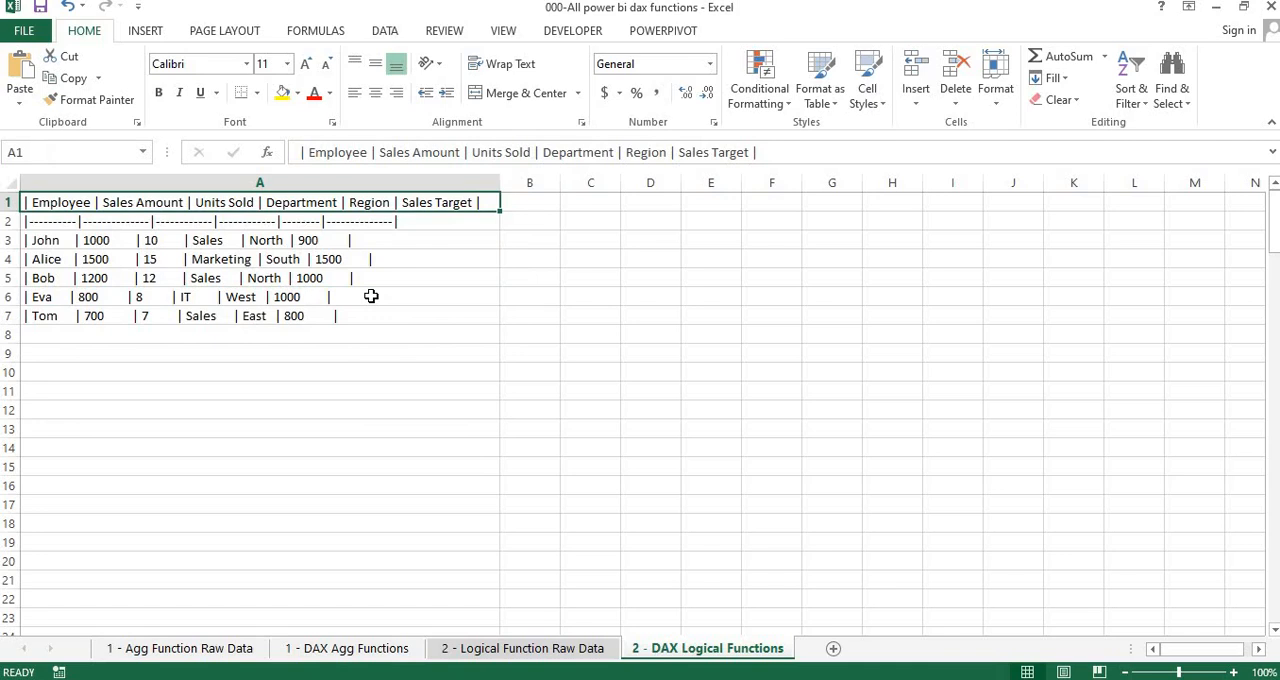
key(ctrl+shift+Down)
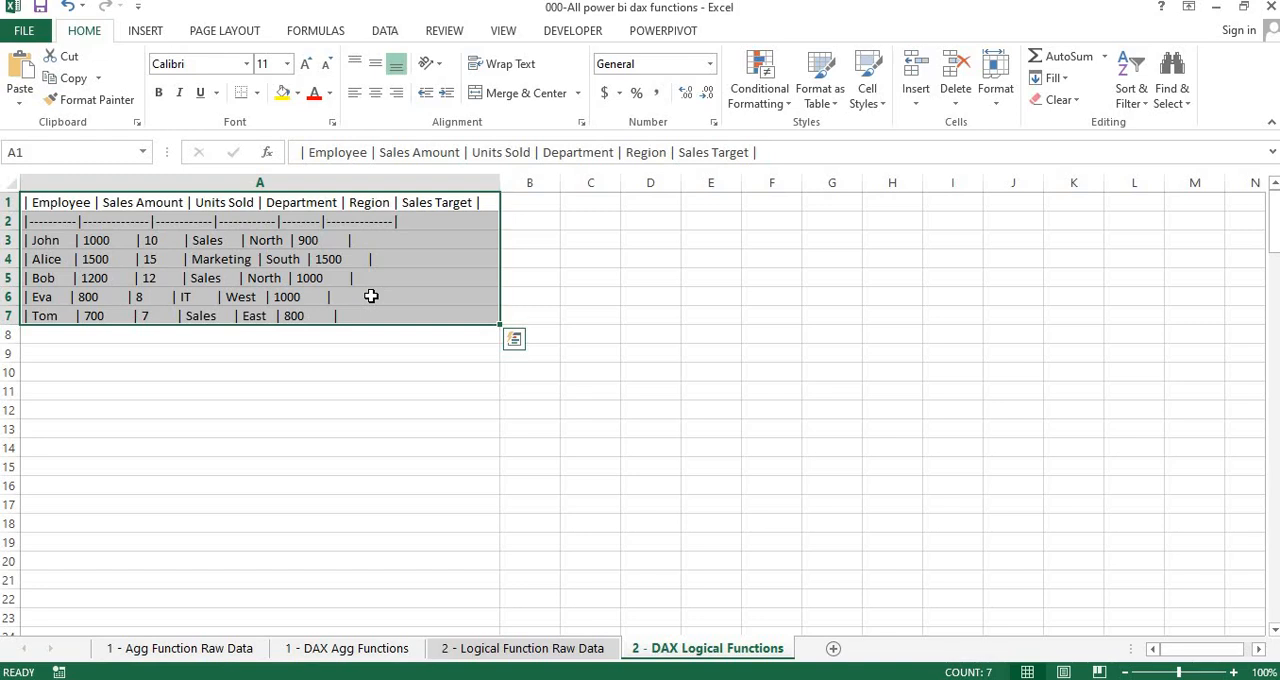
key(alt)
key(a)
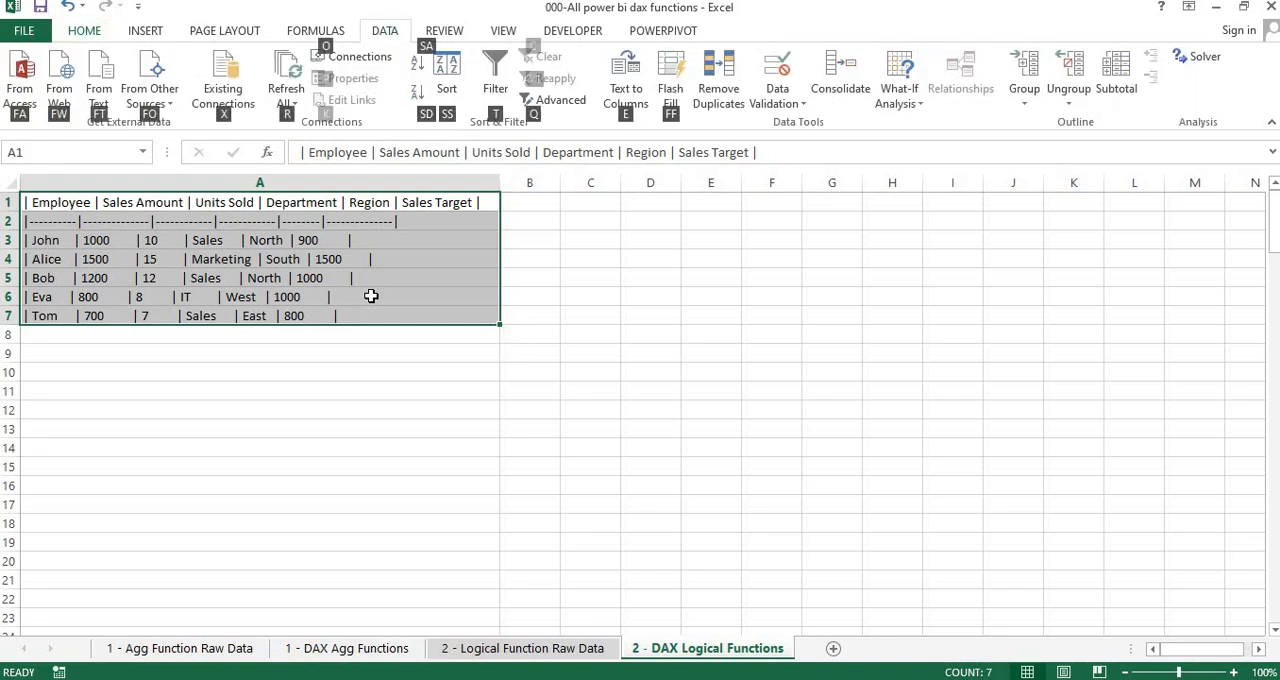
key(e)
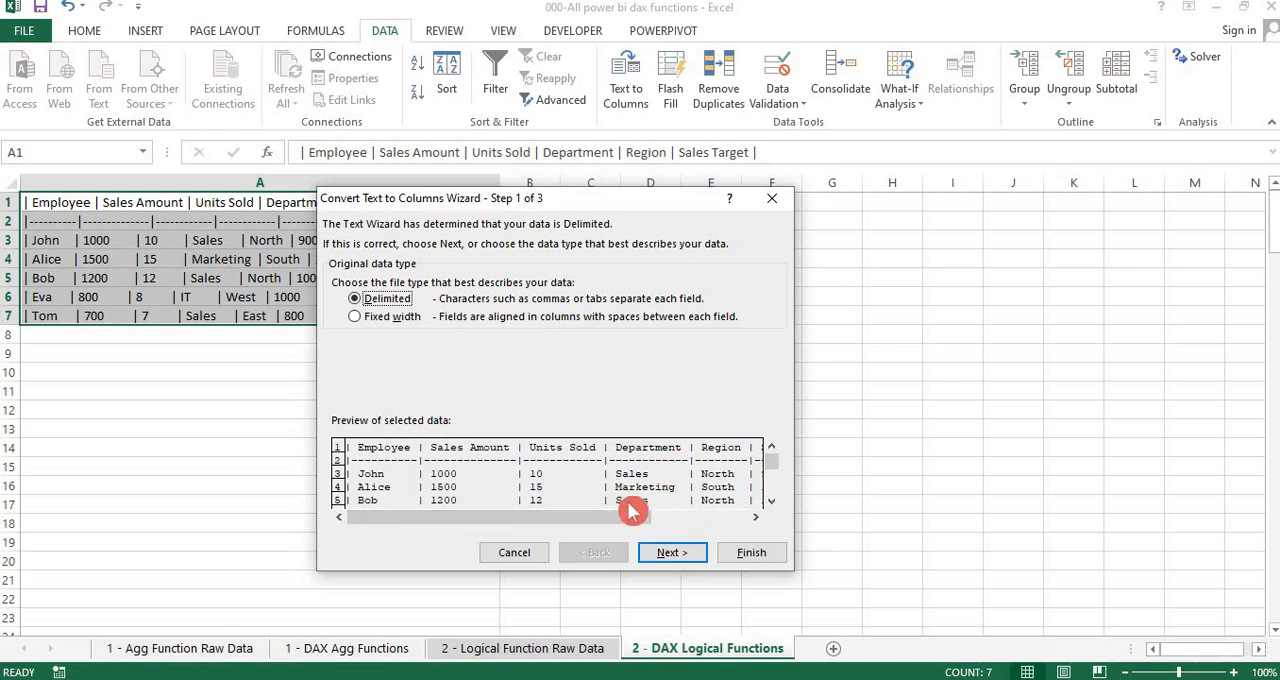
click(724, 518)
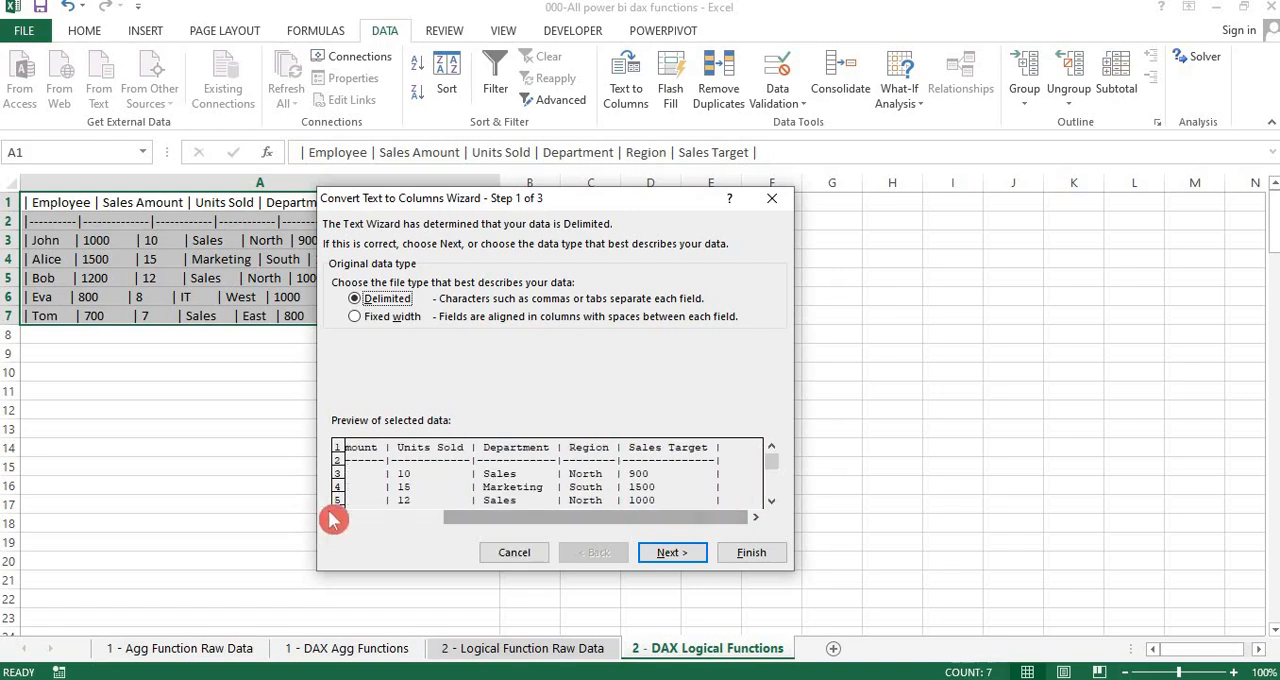
click(366, 527)
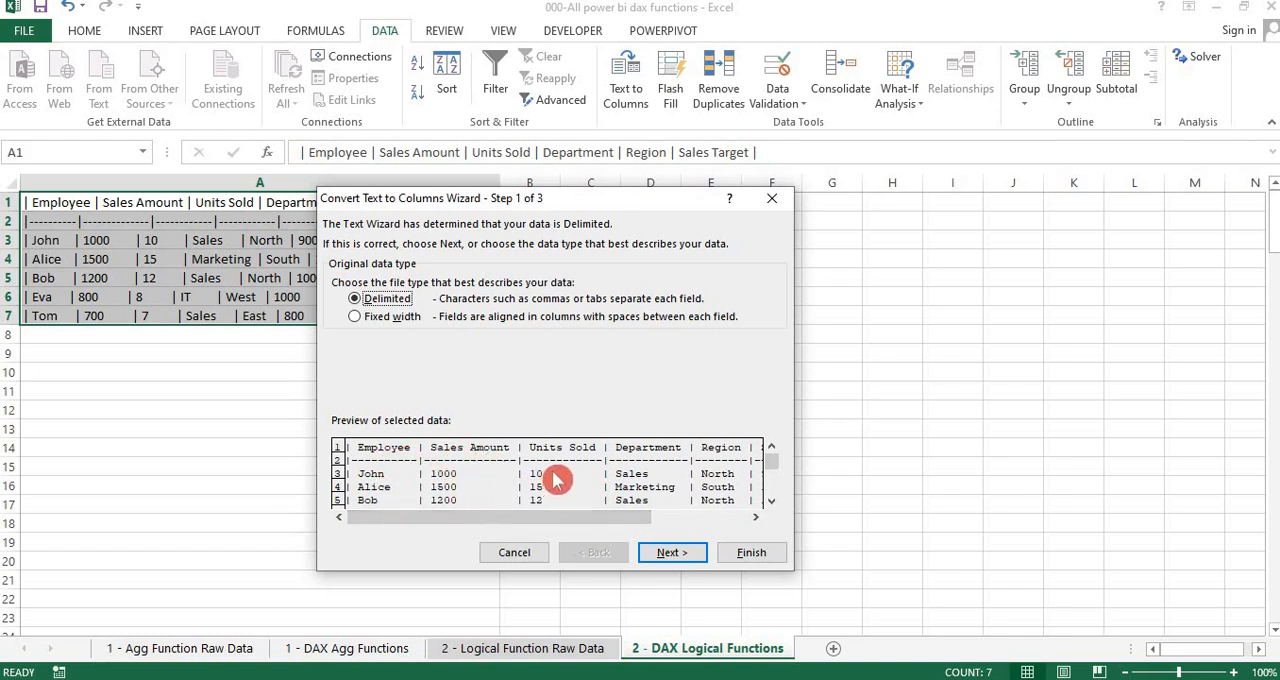
click(722, 516)
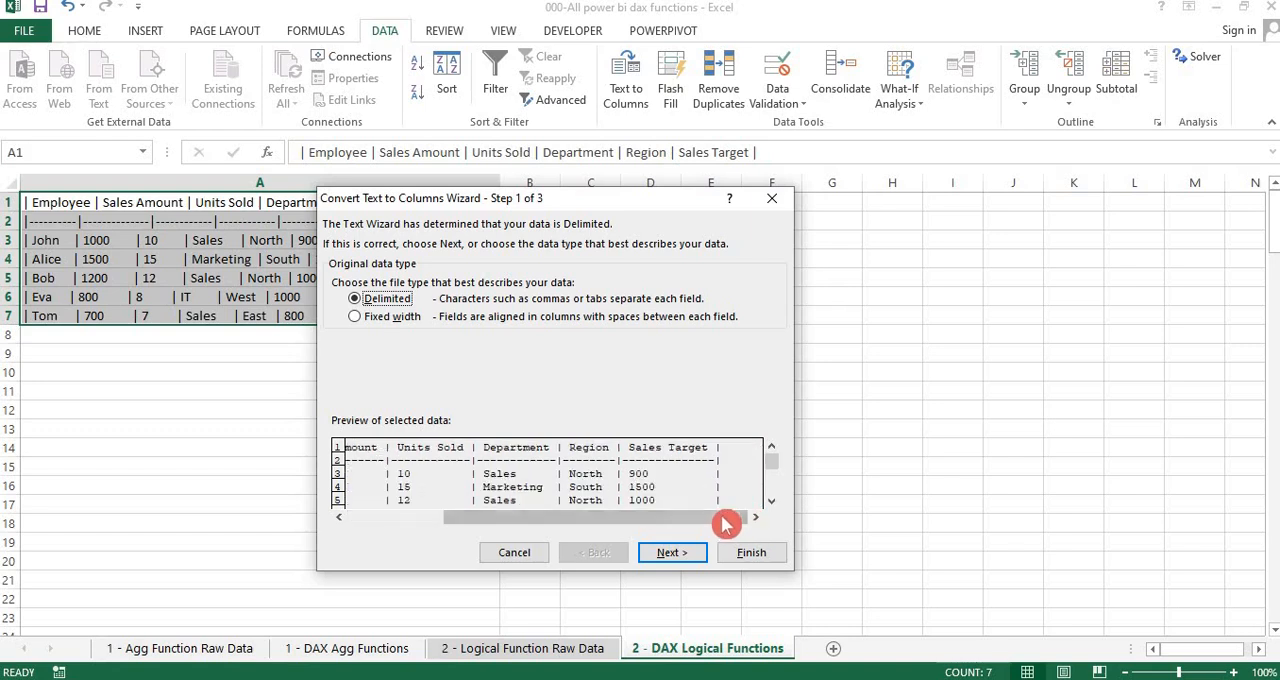
click(672, 553)
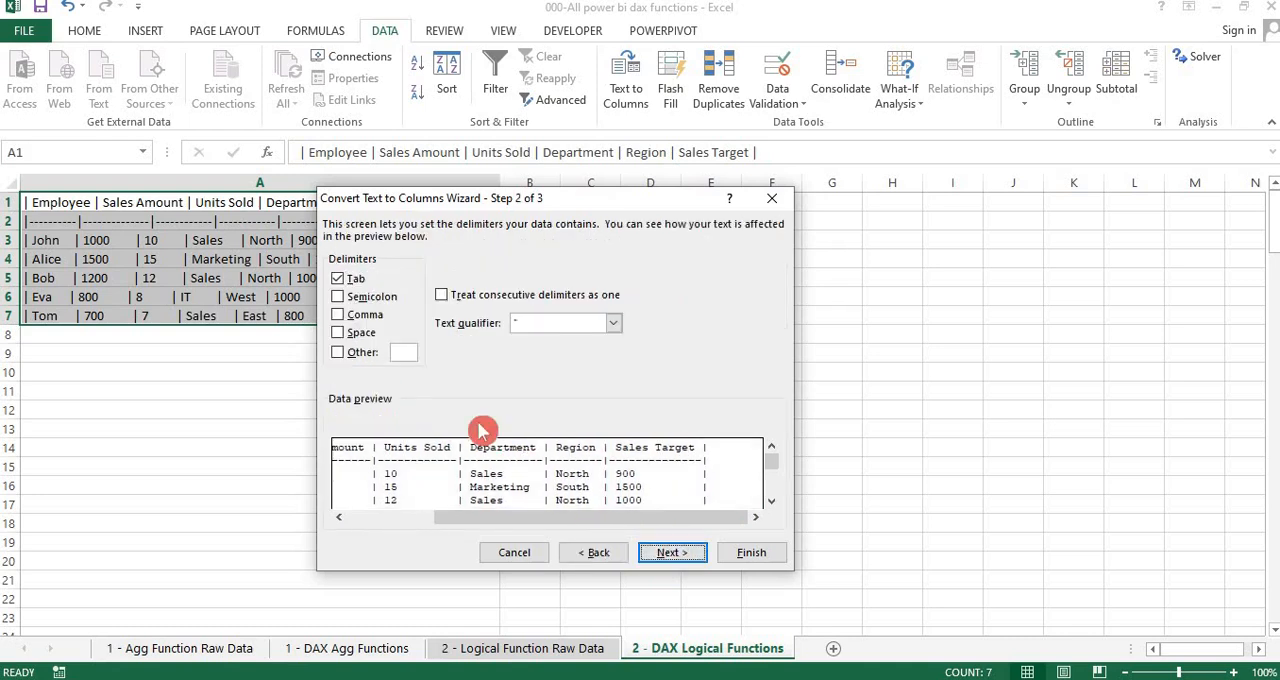
Add | as a custom delimiter, check the preview, and finish the split with General format and destination $A$1
click(340, 355)
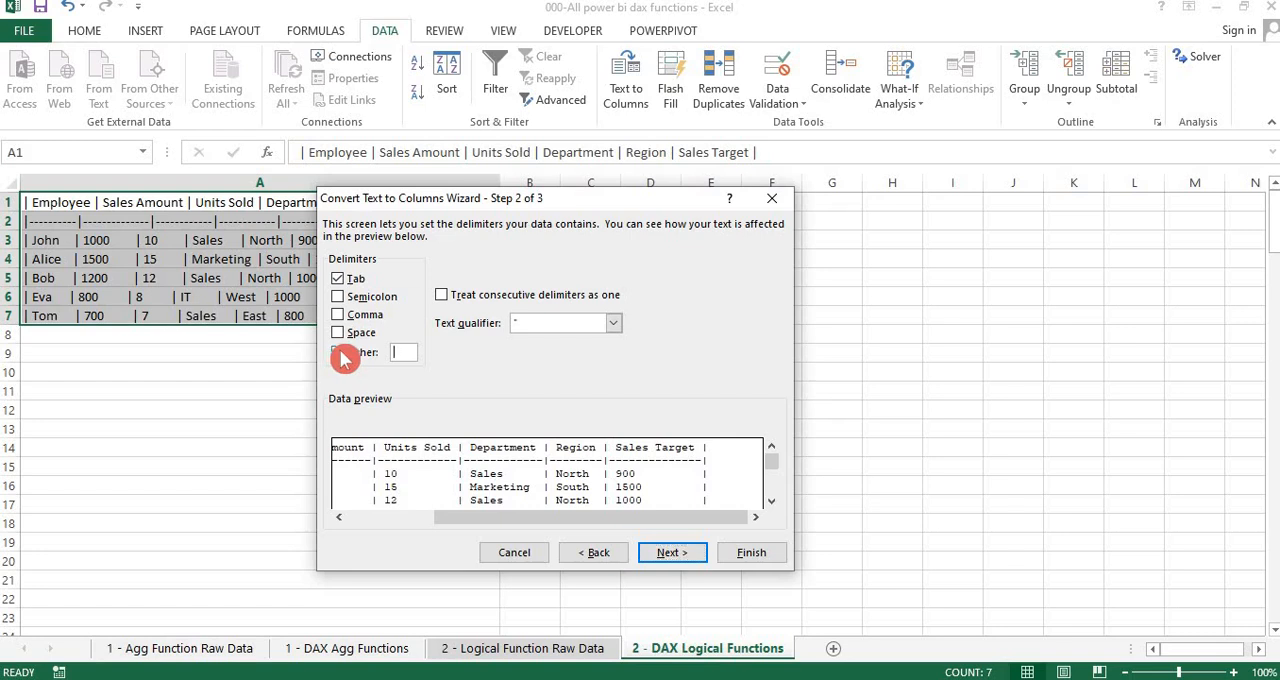
text(|)
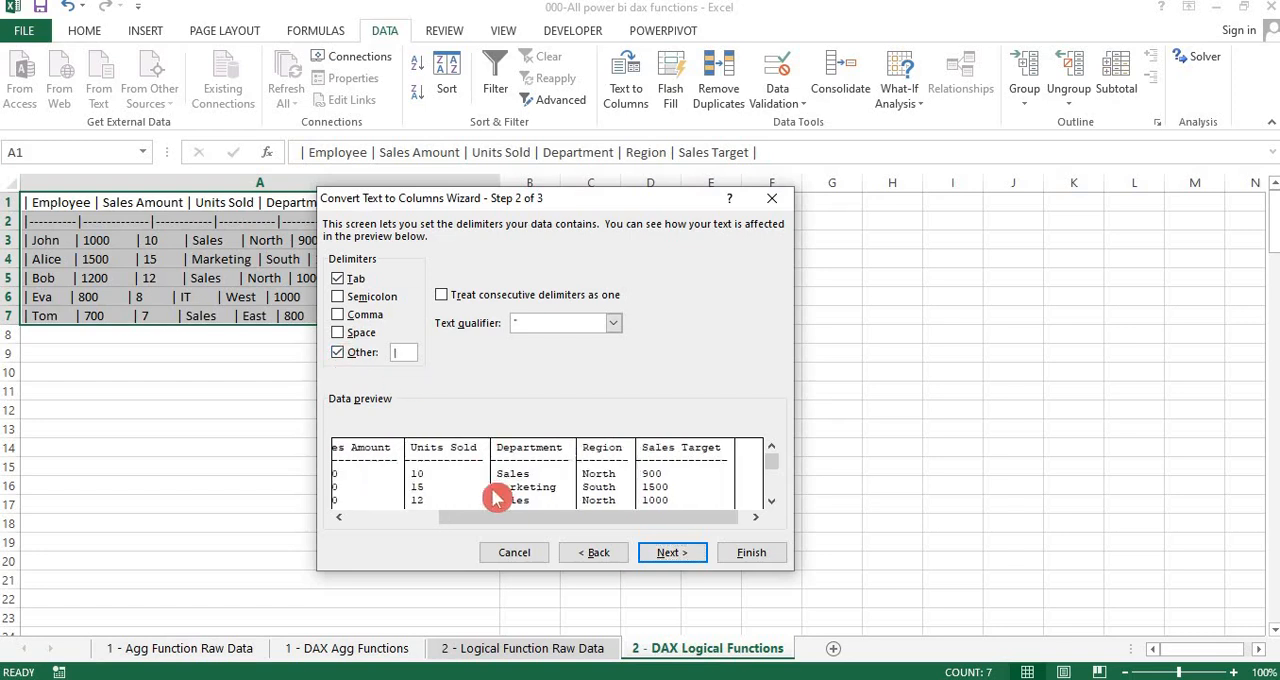
click(371, 518)
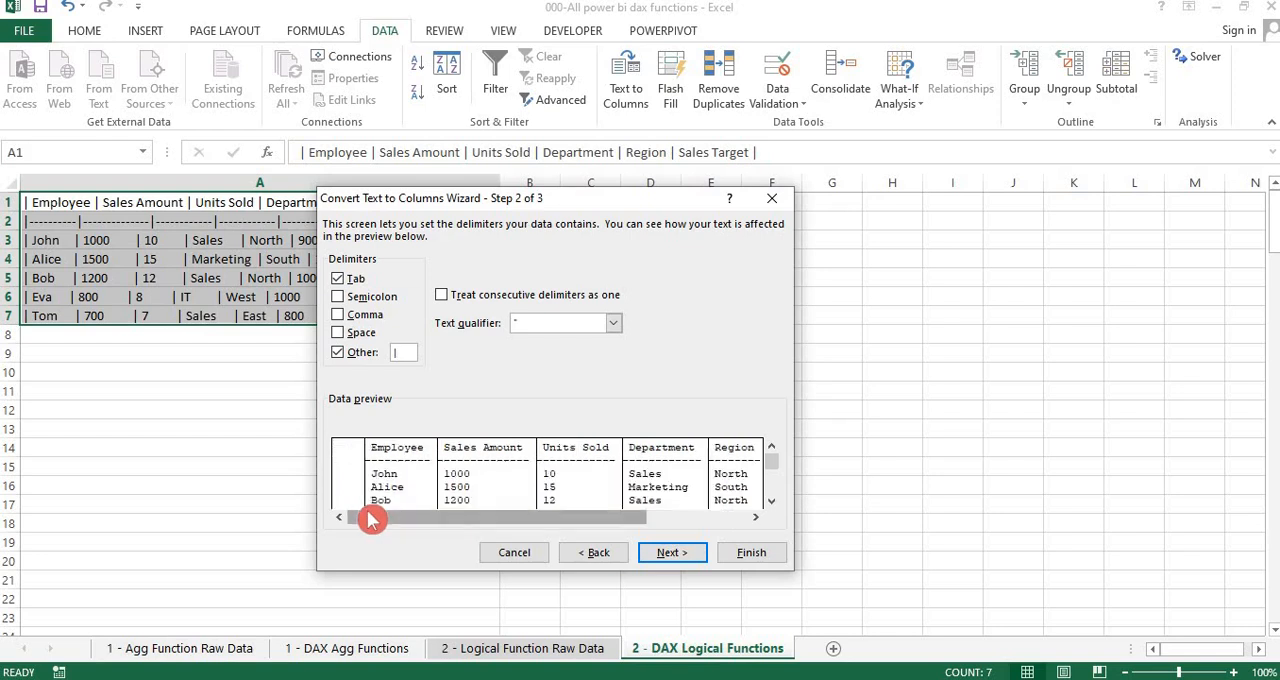
click(716, 524)
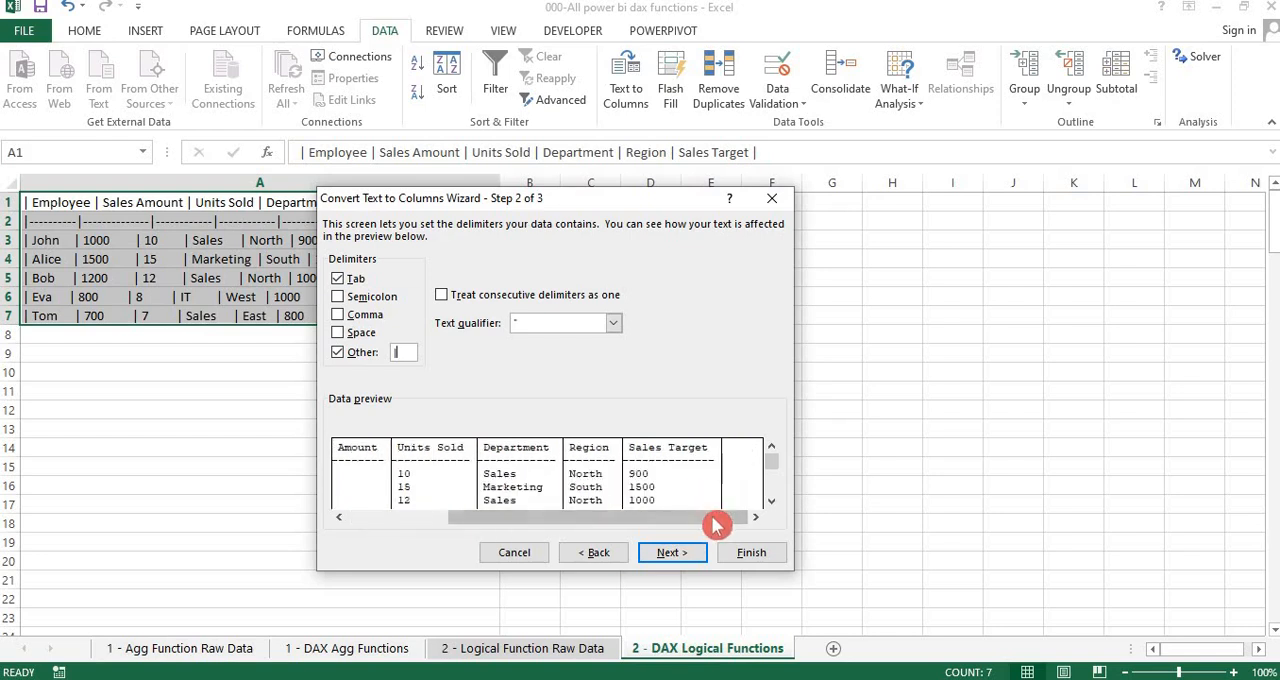
click(368, 520)
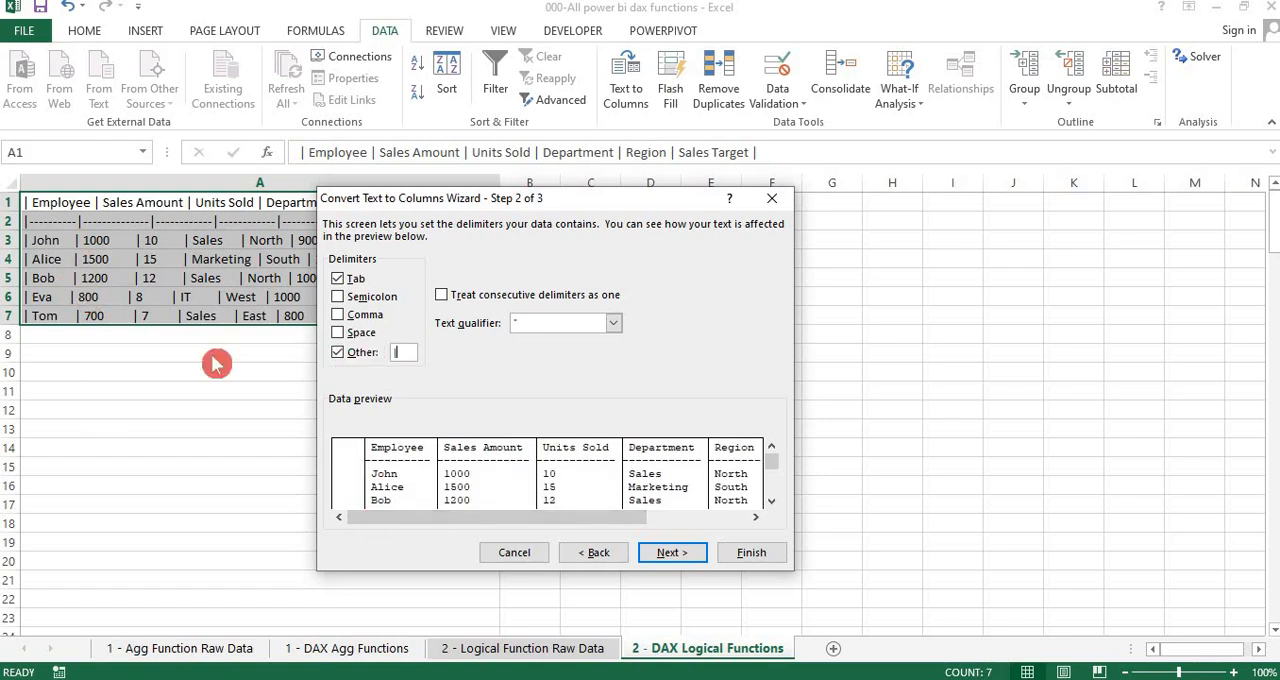
click(341, 355)
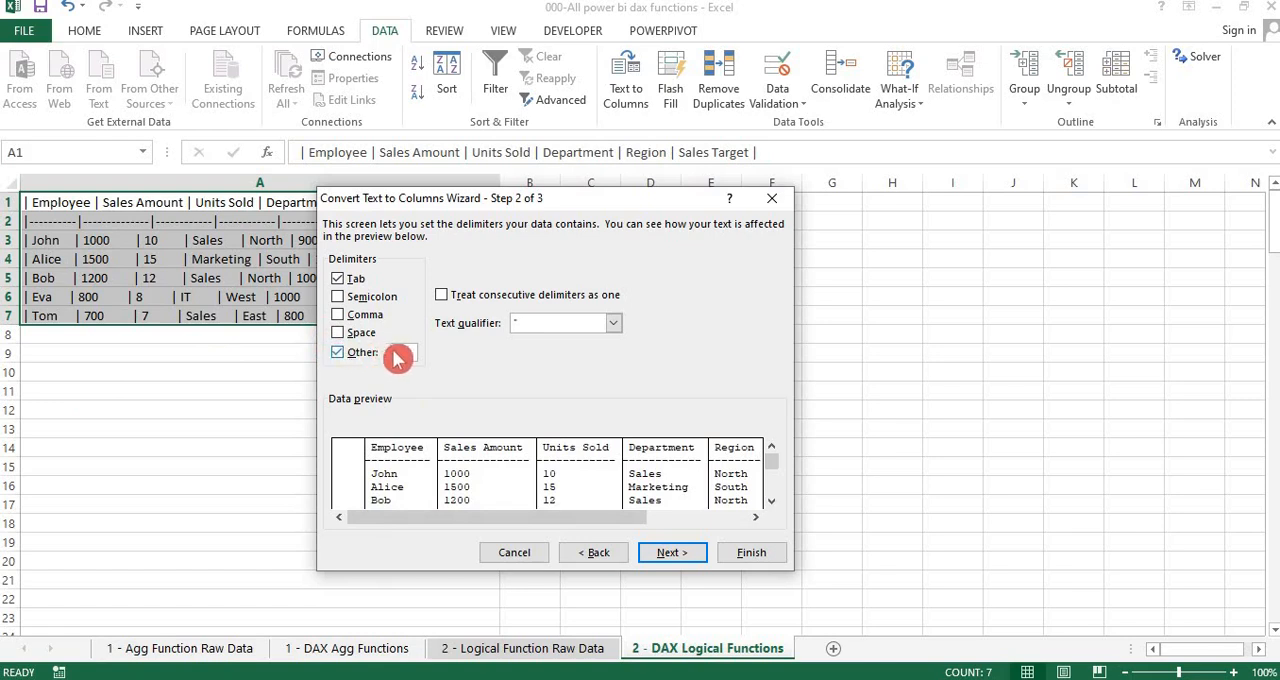
click(685, 553)
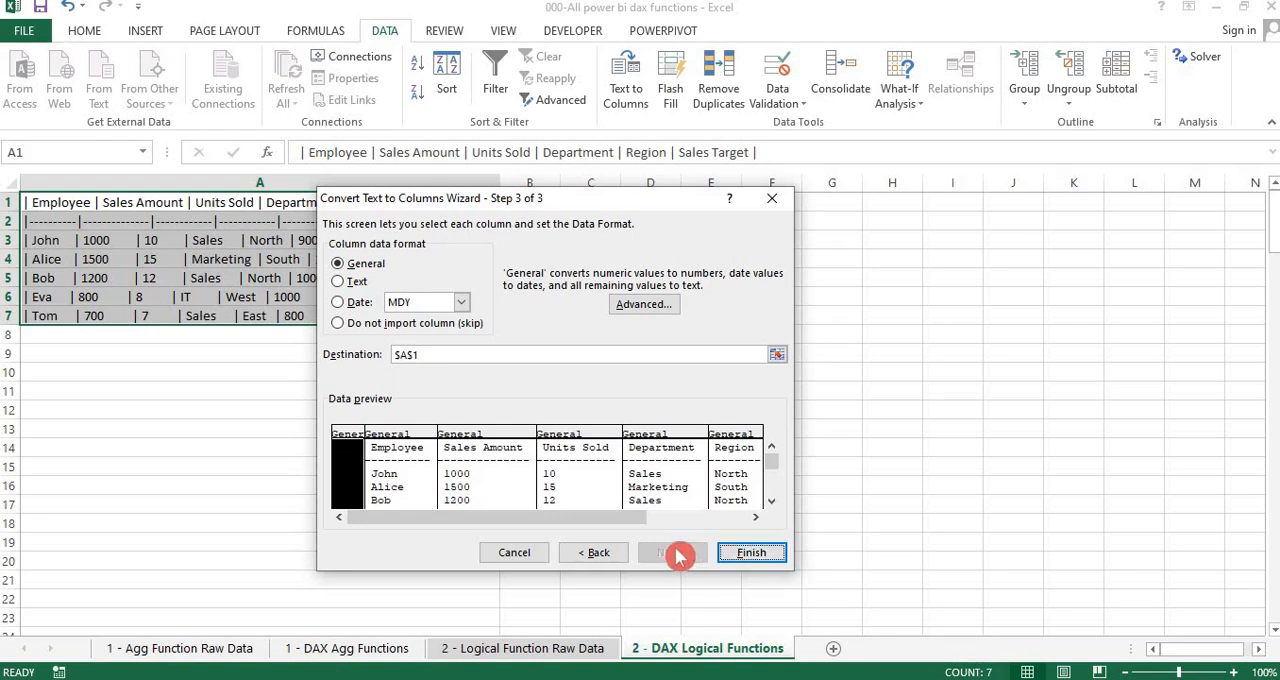
click(750, 556)
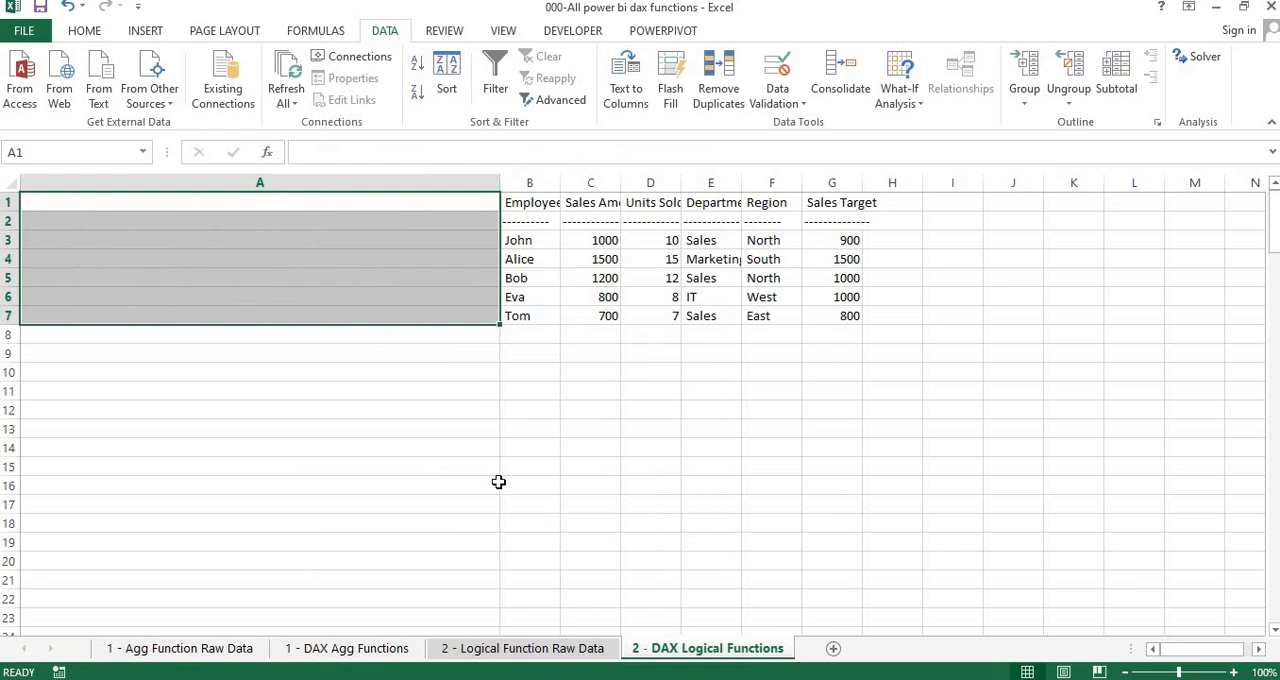
Delete the empty column A in front of the Employee column
click(498, 482)
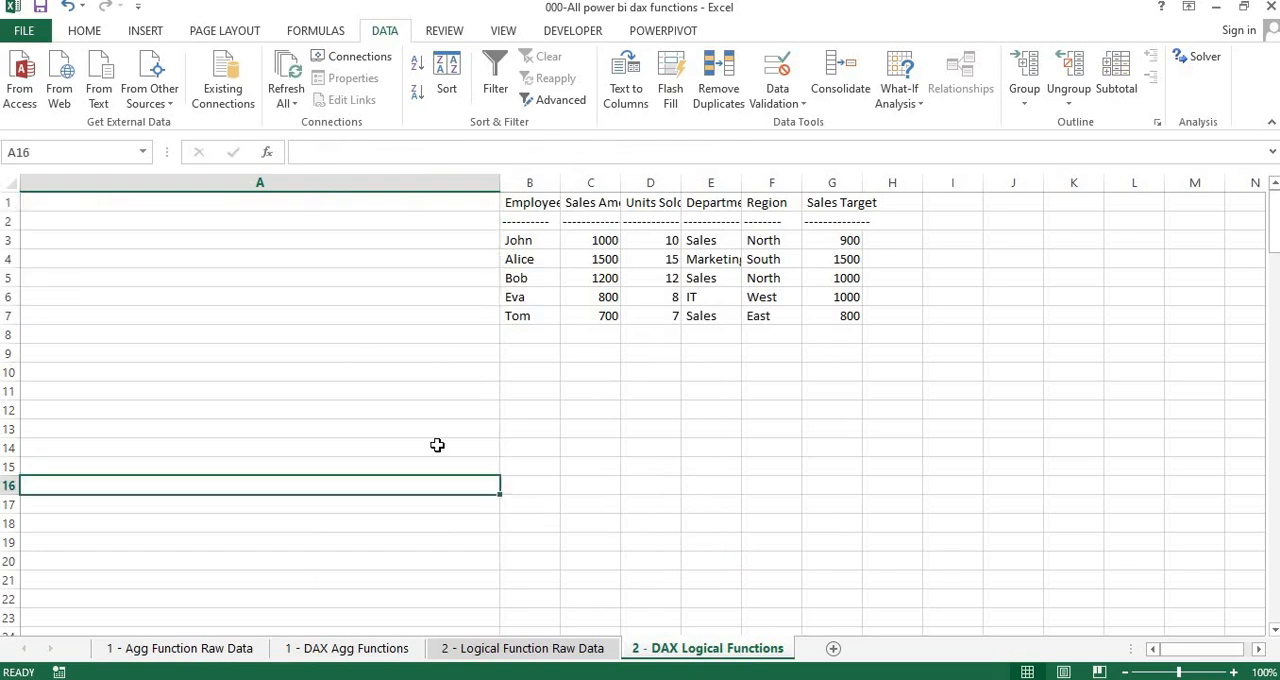
click(327, 180)
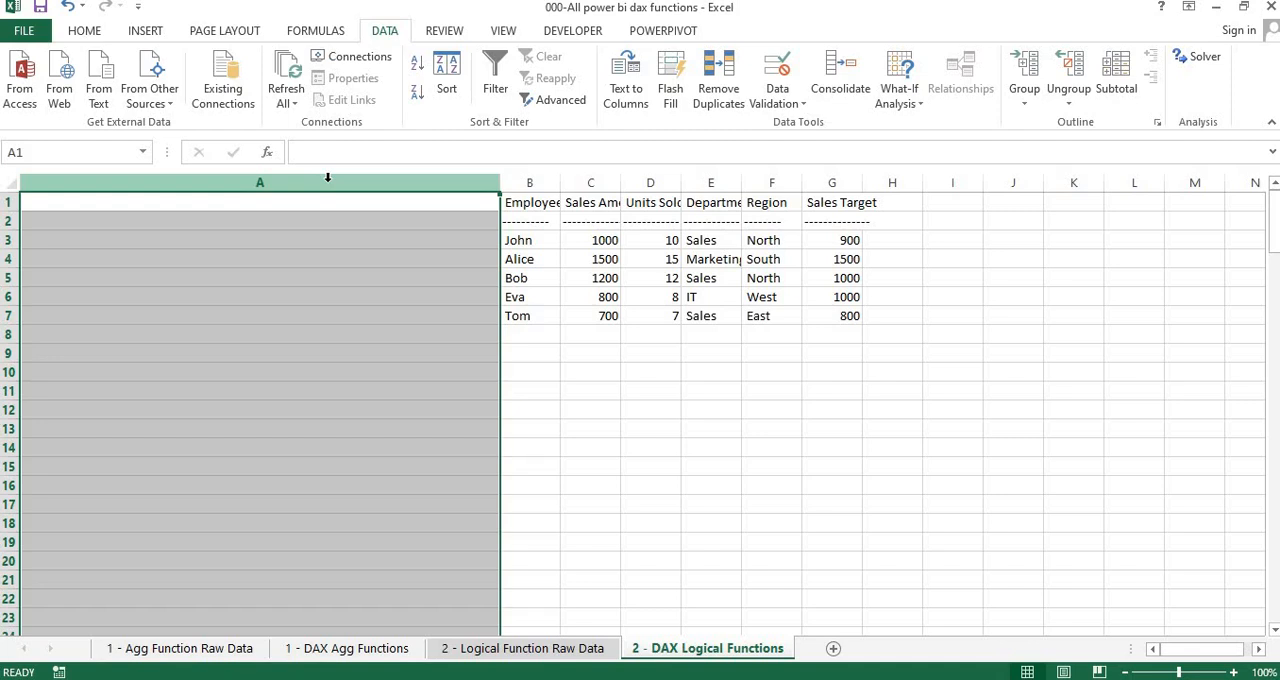
key(ctrl+minus)
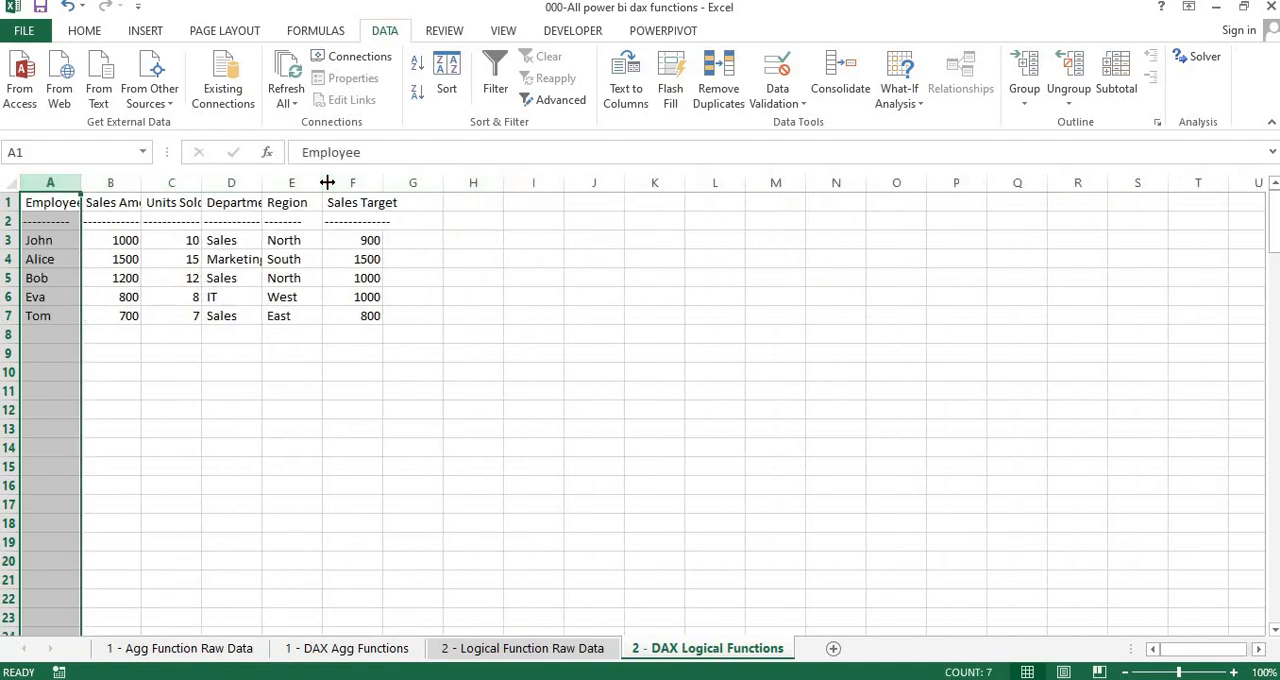
Delete the dashed separator row 2 beneath the headers and return to cell A1
click(251, 221)
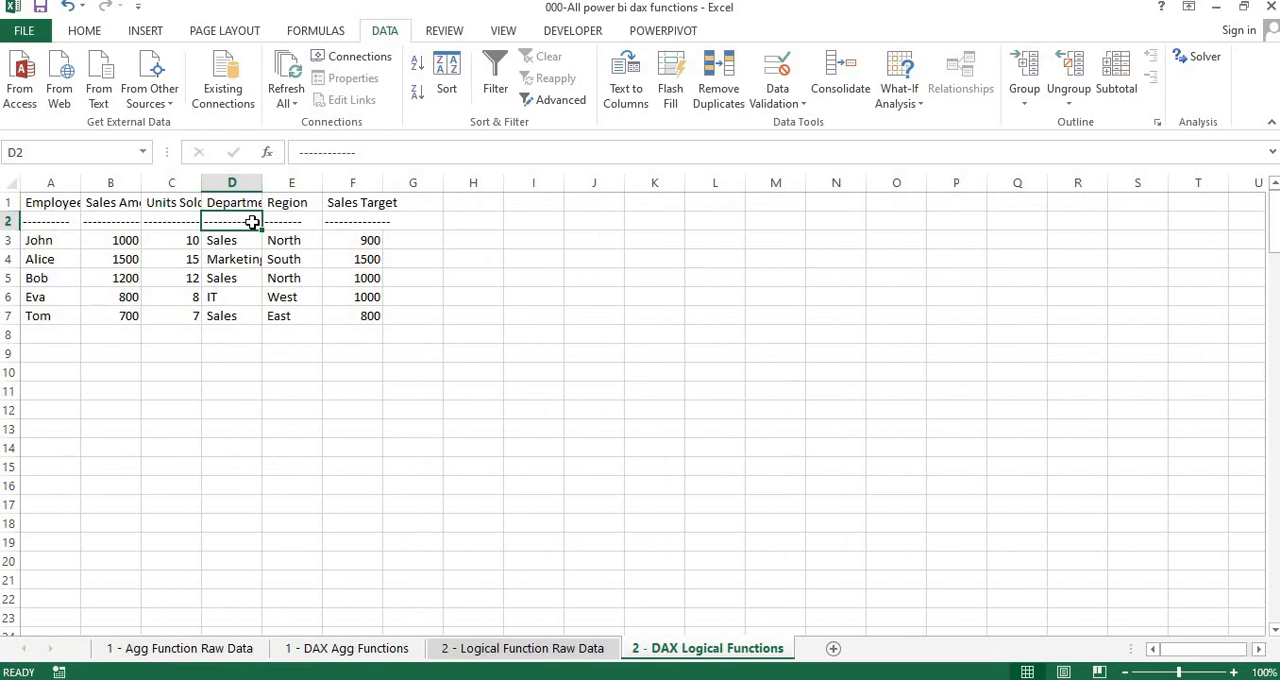
key(Left)
key(Left)
key(Left)
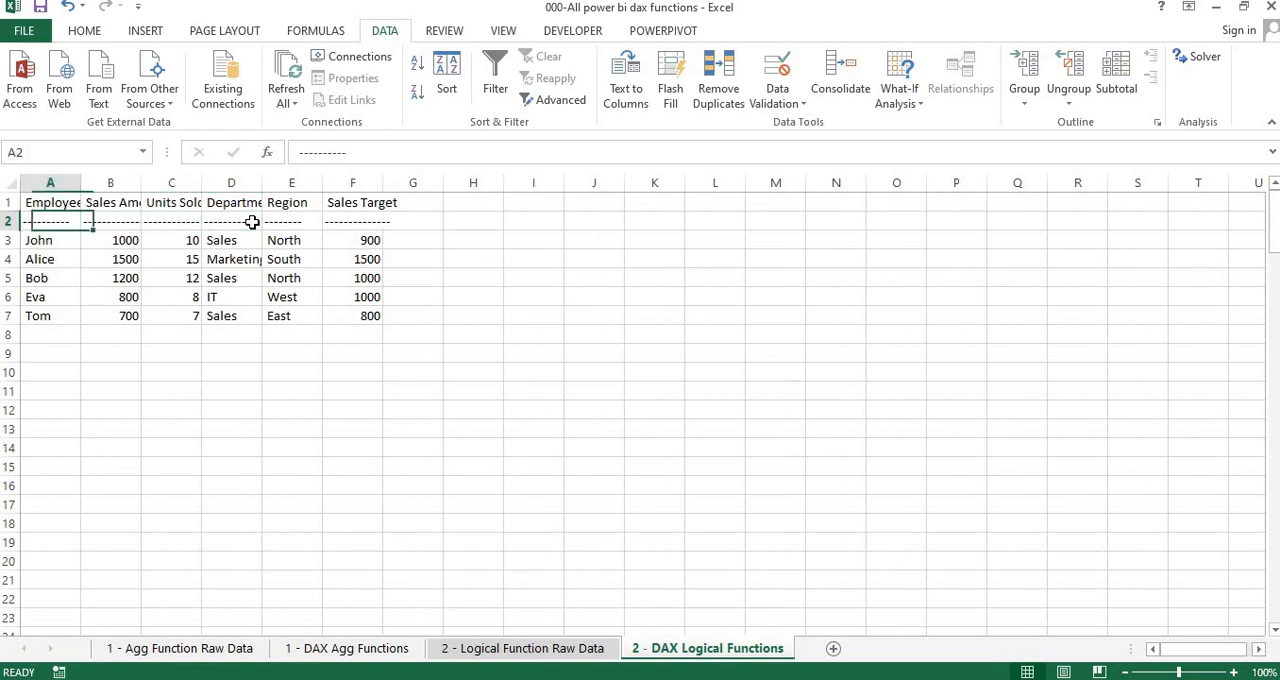
key(Right)
key(Right)
key(Right)
key(Left)
key(Left)
key(Left)
key(shift+space)
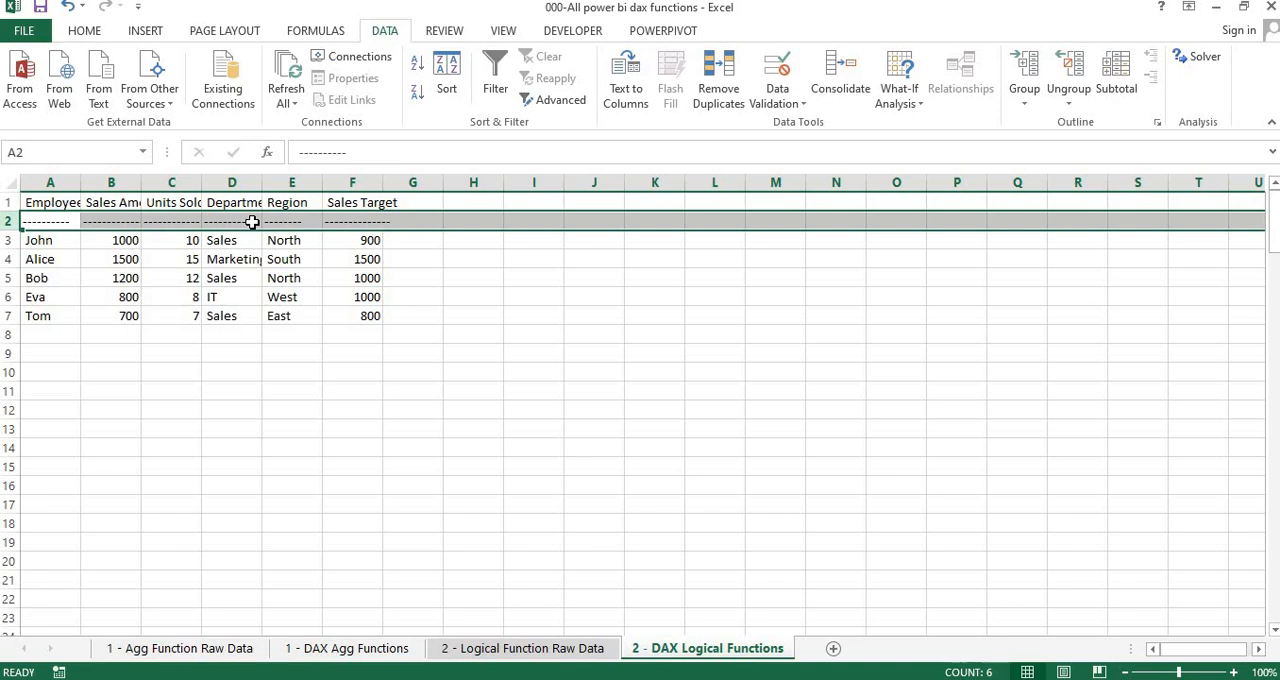
key(Left)
key(shift+space)
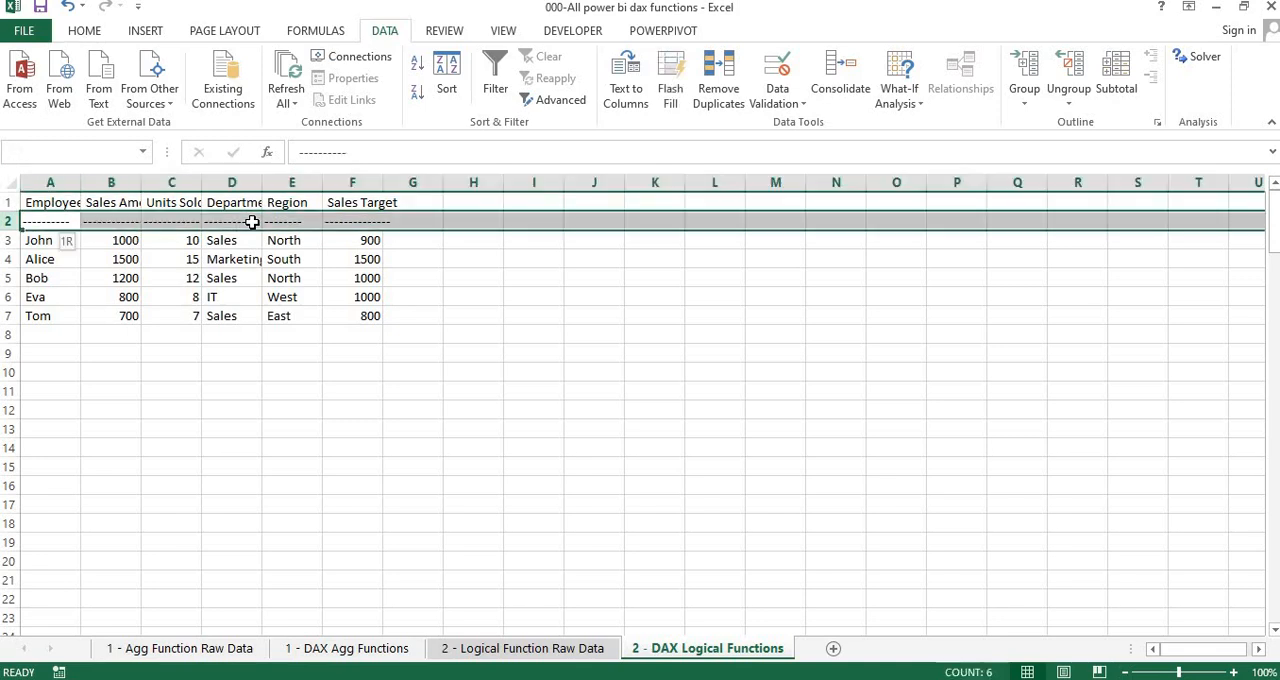
key(Right)
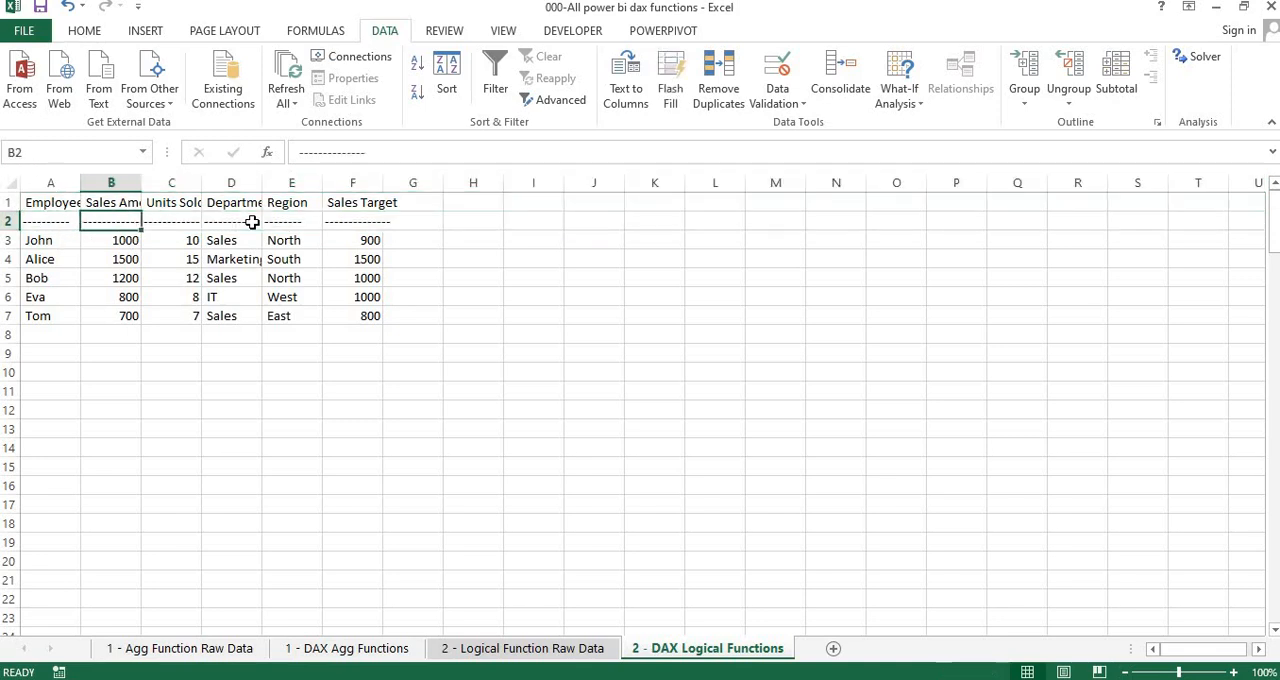
key(Left)
key(shift+space)
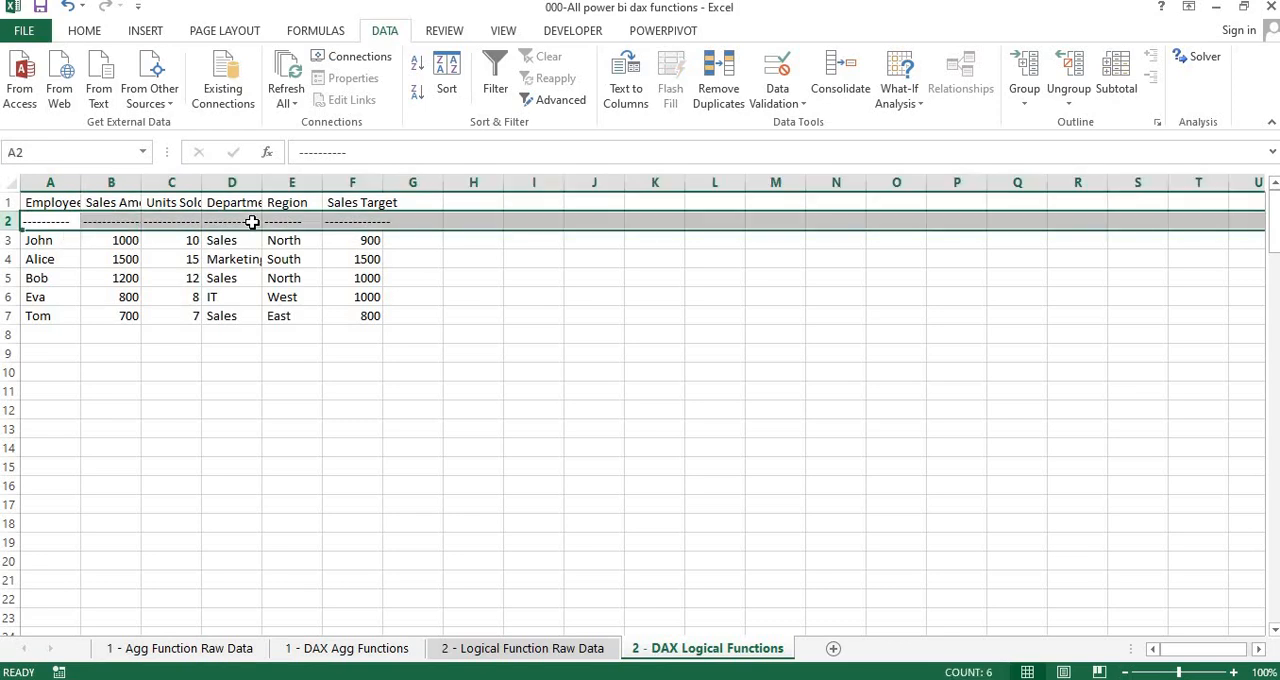
key(ctrl+minus)
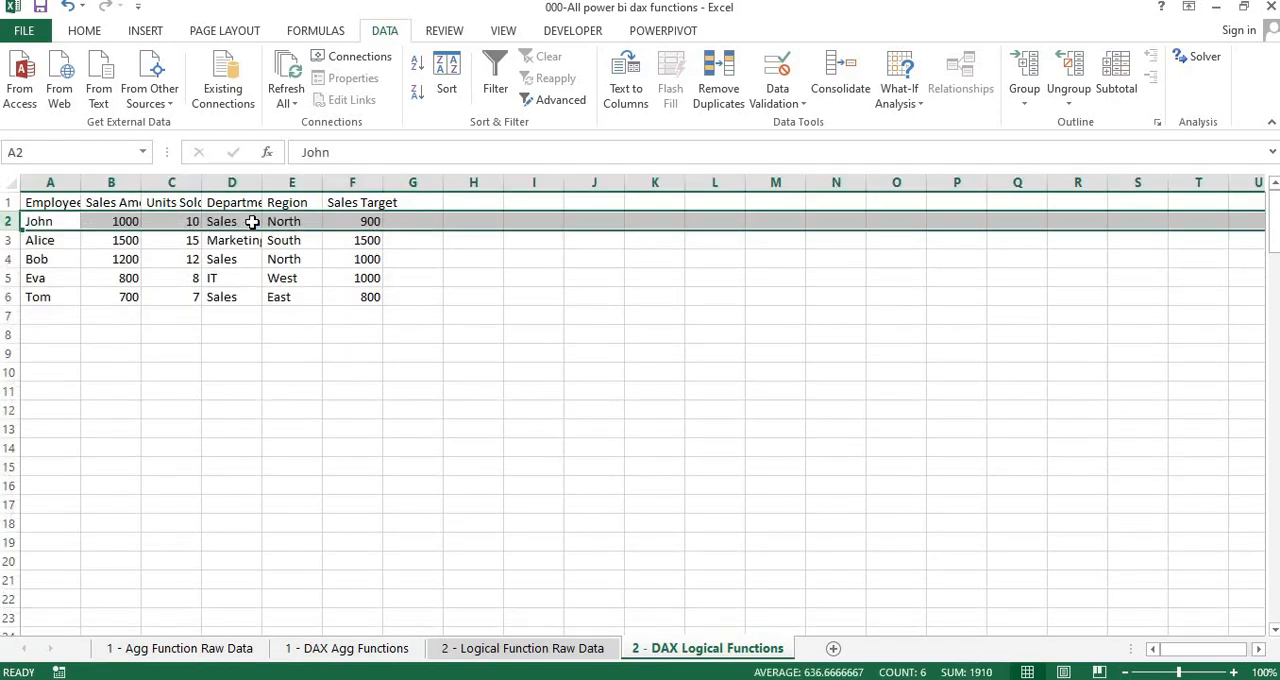
key(Up)
key(Right)
key(Left)
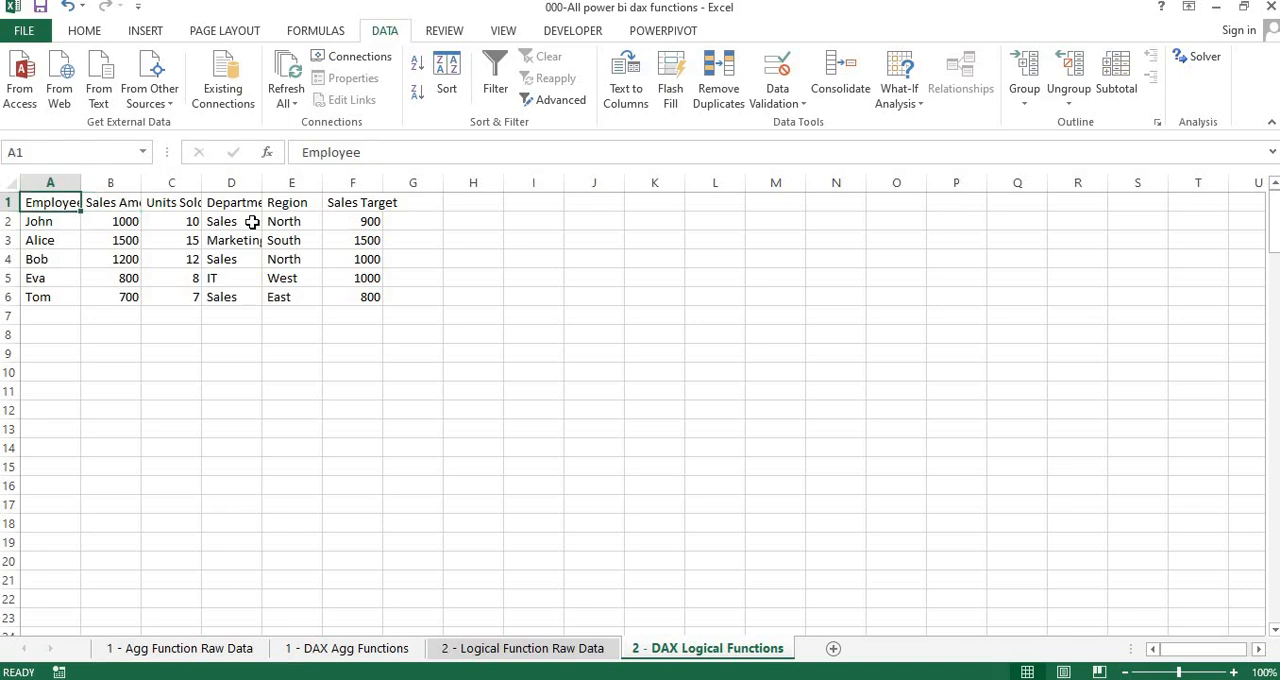
AutoFit the column widths of the employee dataset in columns A to F and return to cell A1
key(ctrl+a)
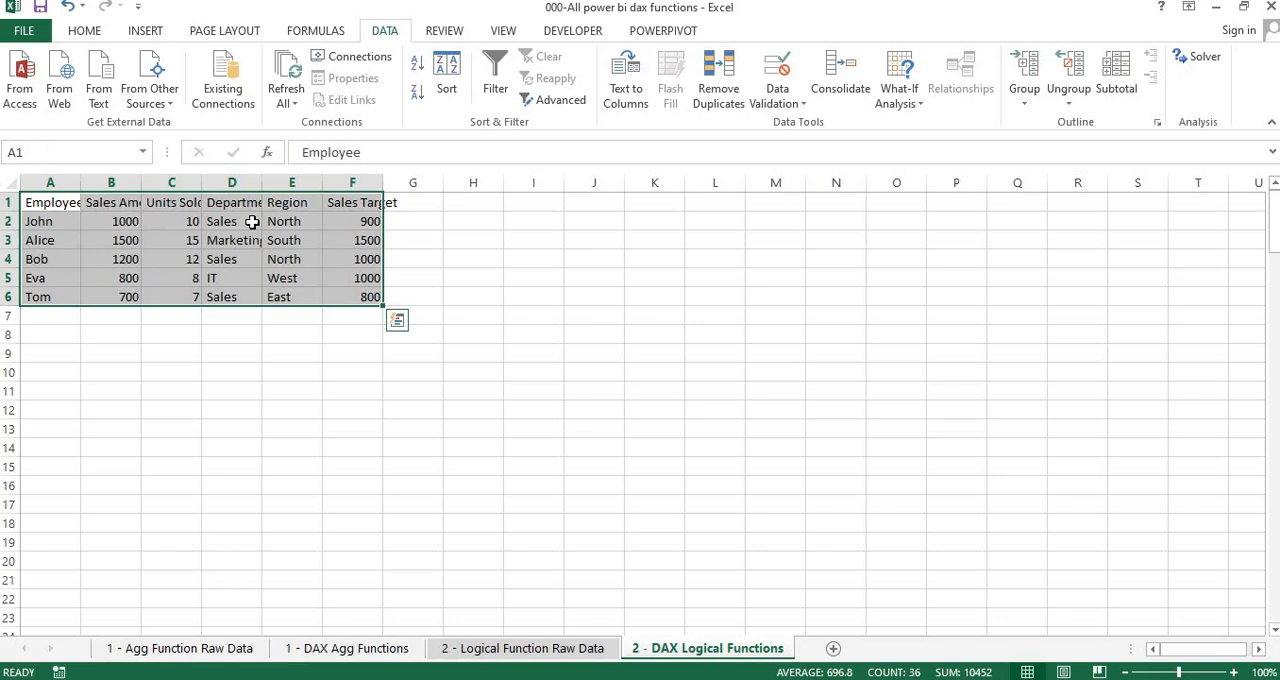
key(alt)
key(o)
key(a)
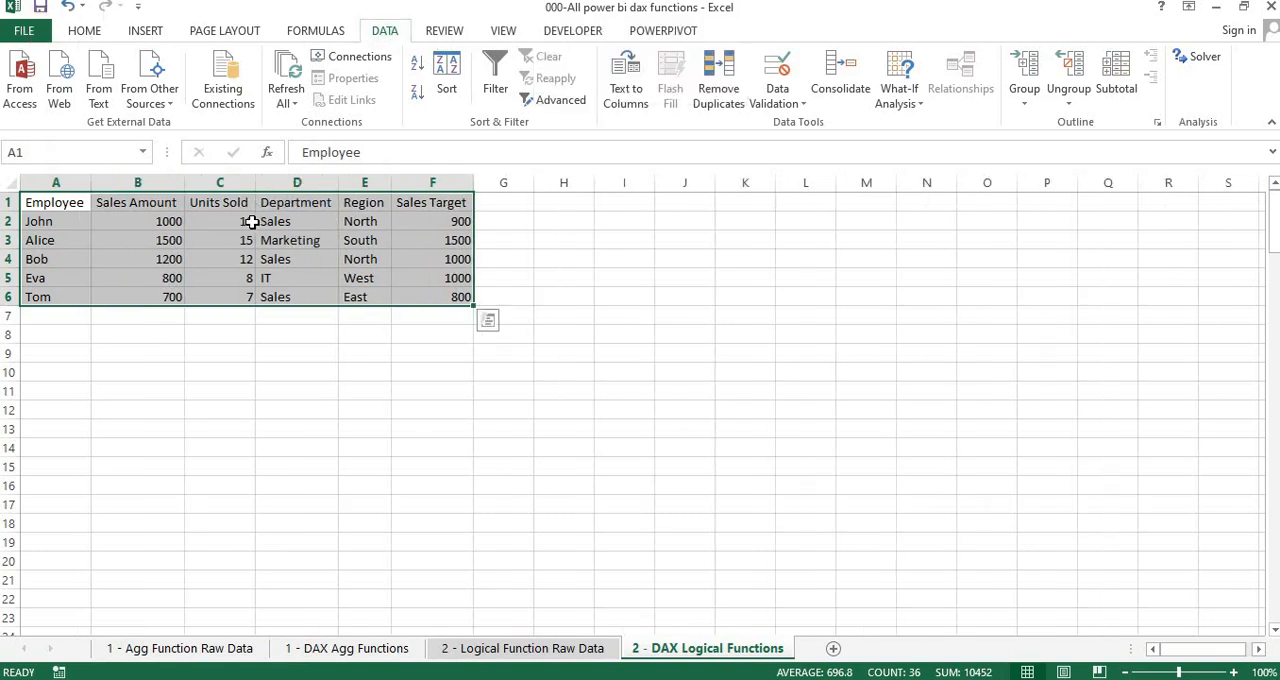
click(370, 282)
key(ctrl+Up)
key(ctrl+Left)
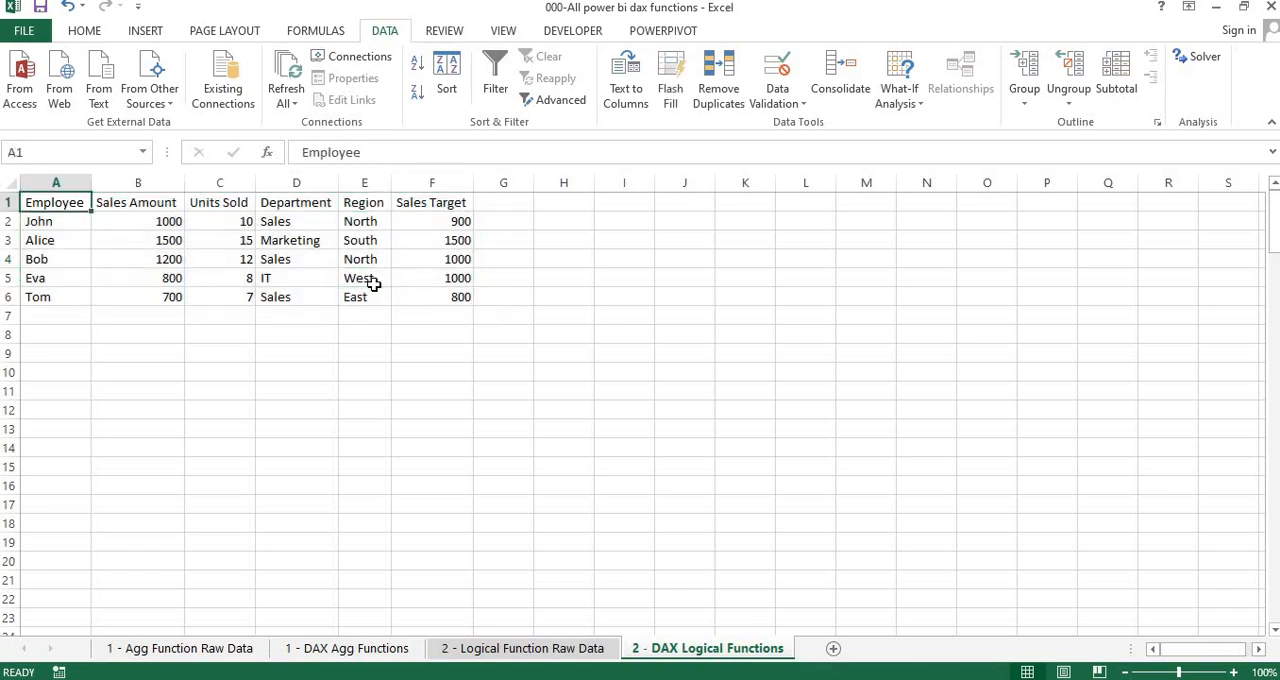
Select dataset A1:F6 and check how the table and plain-range copies are laid out on the 1 - DAX Agg Functions sheet
key(ctrl+shift+Down)
key(ctrl+shift+Right)
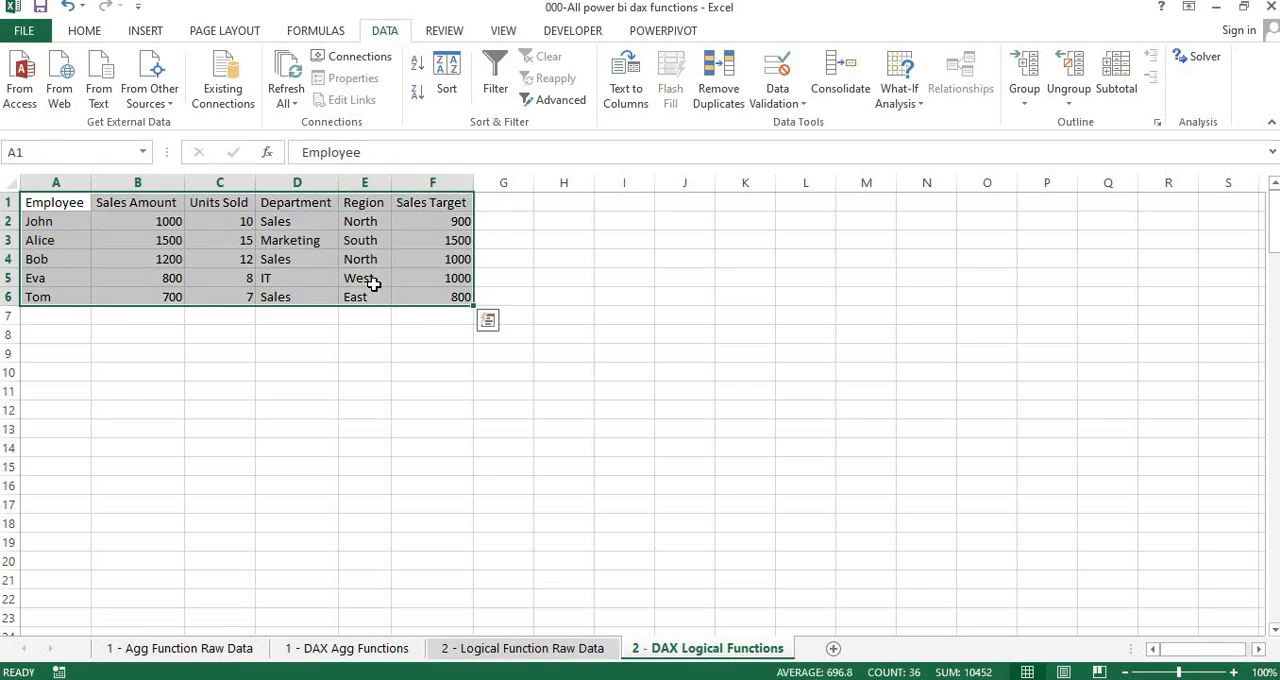
click(330, 649)
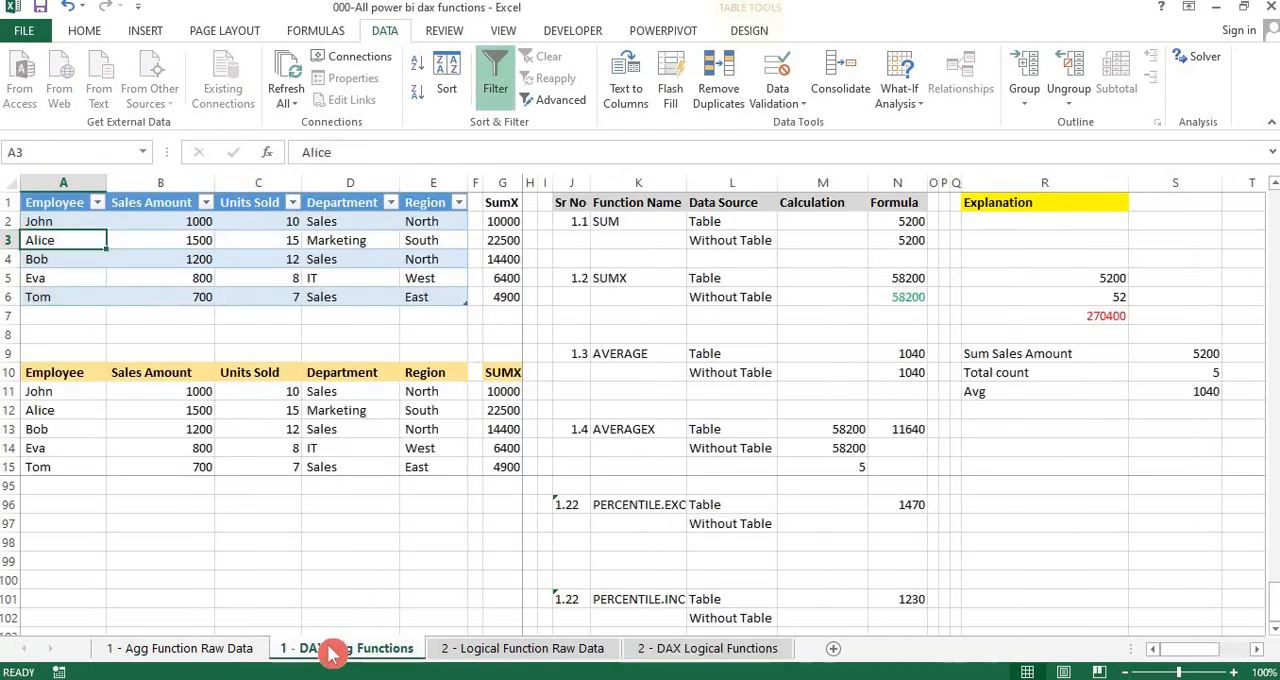
click(270, 292)
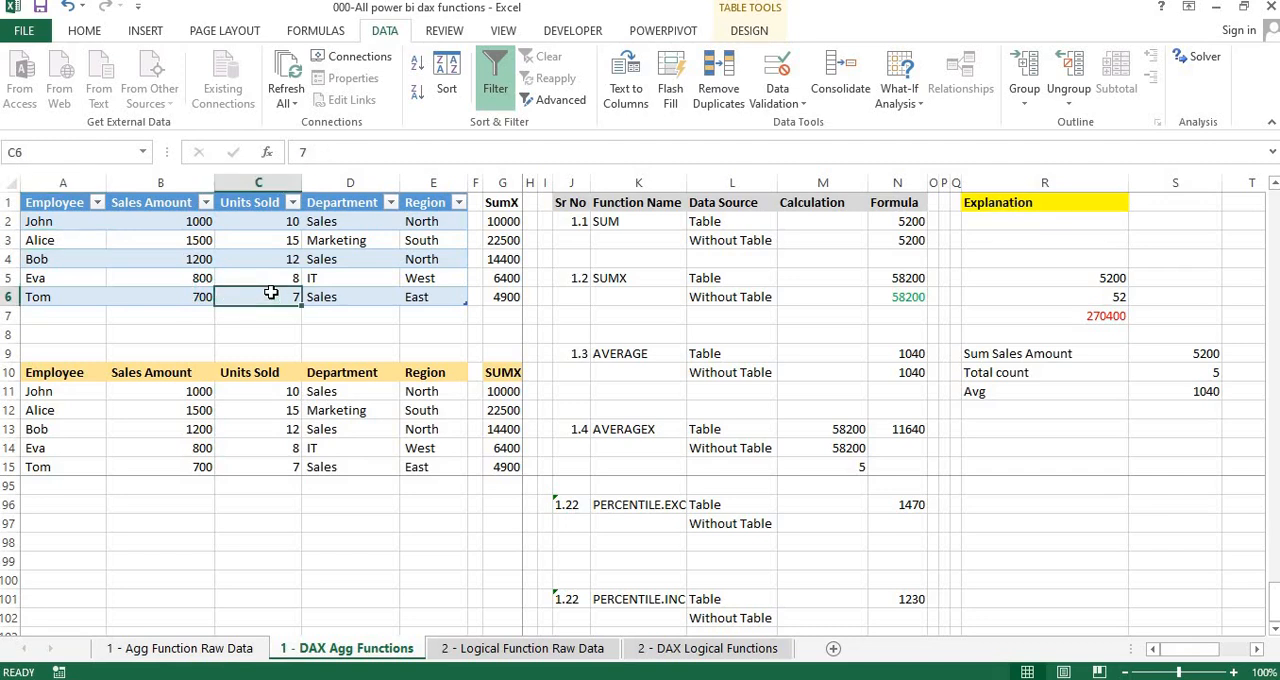
click(328, 408)
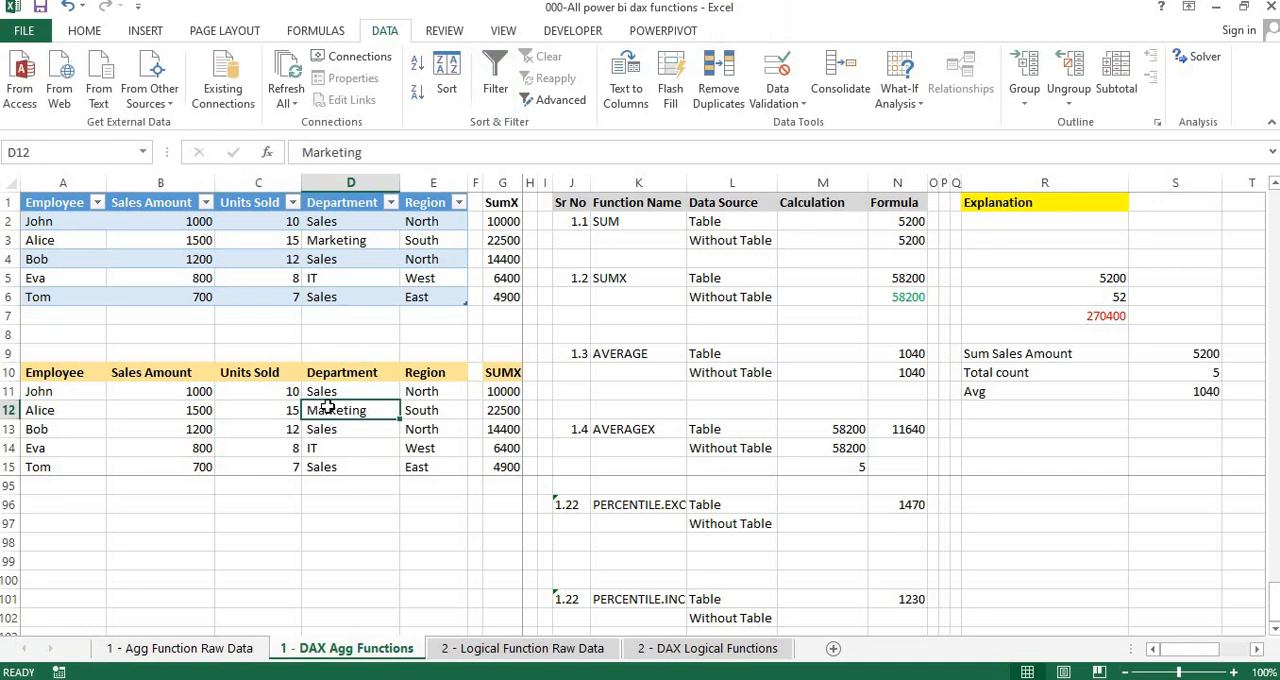
click(394, 276)
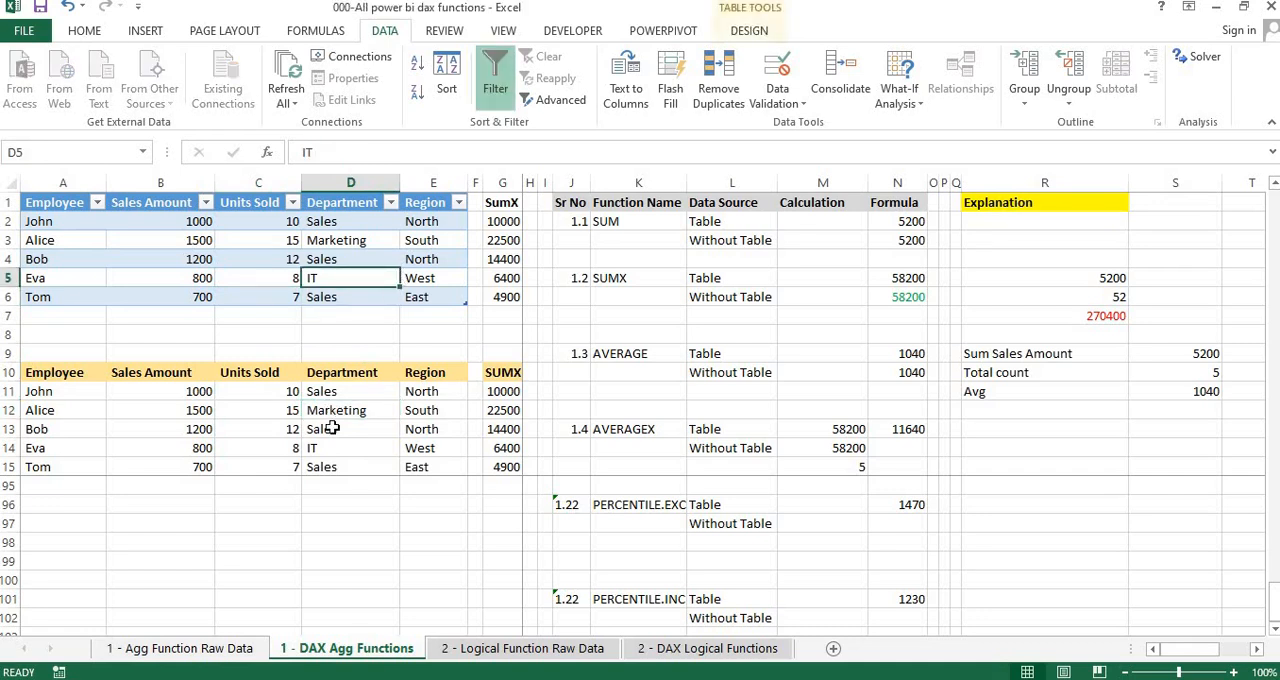
click(332, 428)
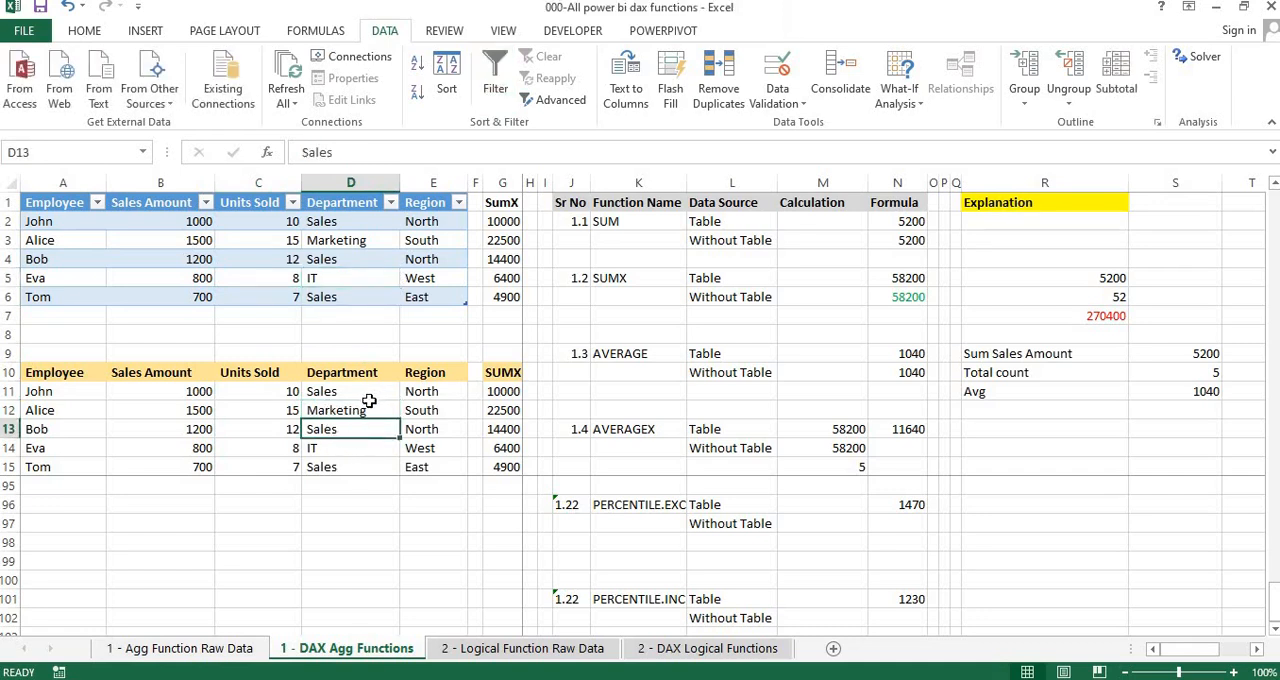
Copy the selected dataset A1:F6 on the 2 - DAX Logical Functions sheet and paste the duplicate at A12
click(660, 658)
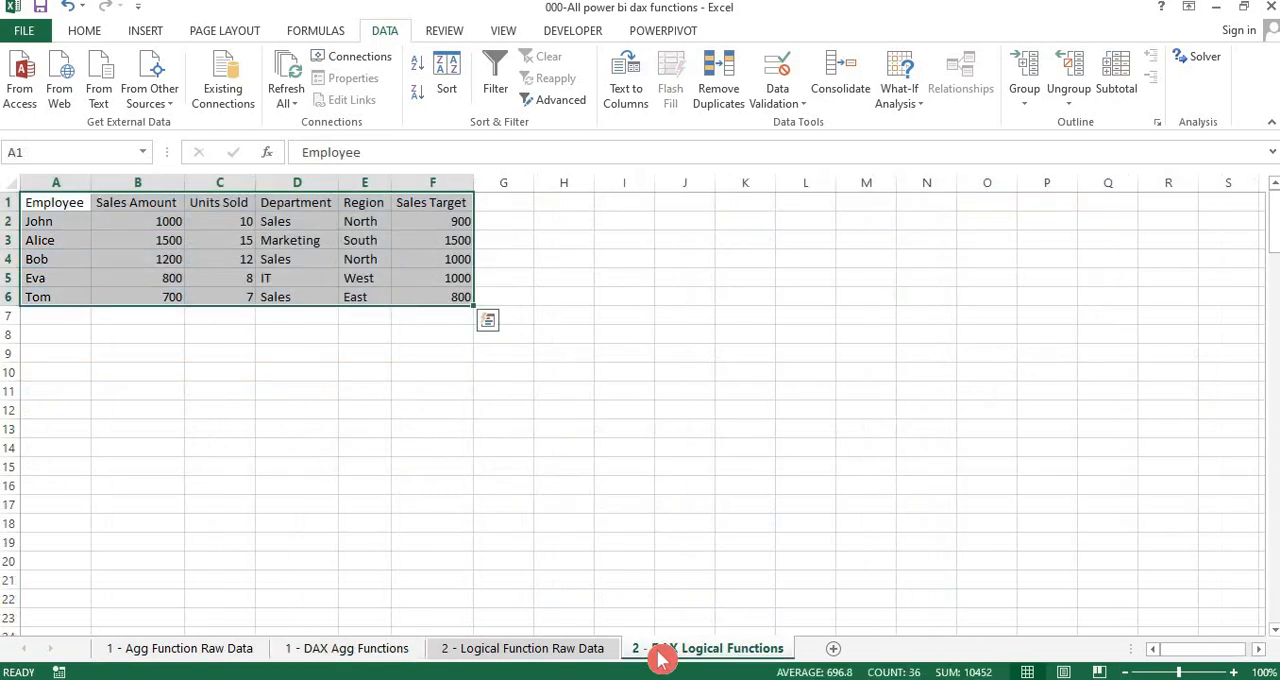
key(ctrl+c)
key(Down)
key(Down)
key(Down)
key(Down)
key(Down)
key(Down)
key(Down)
key(Down)
key(Down)
key(Down)
key(Down)
key(Down)
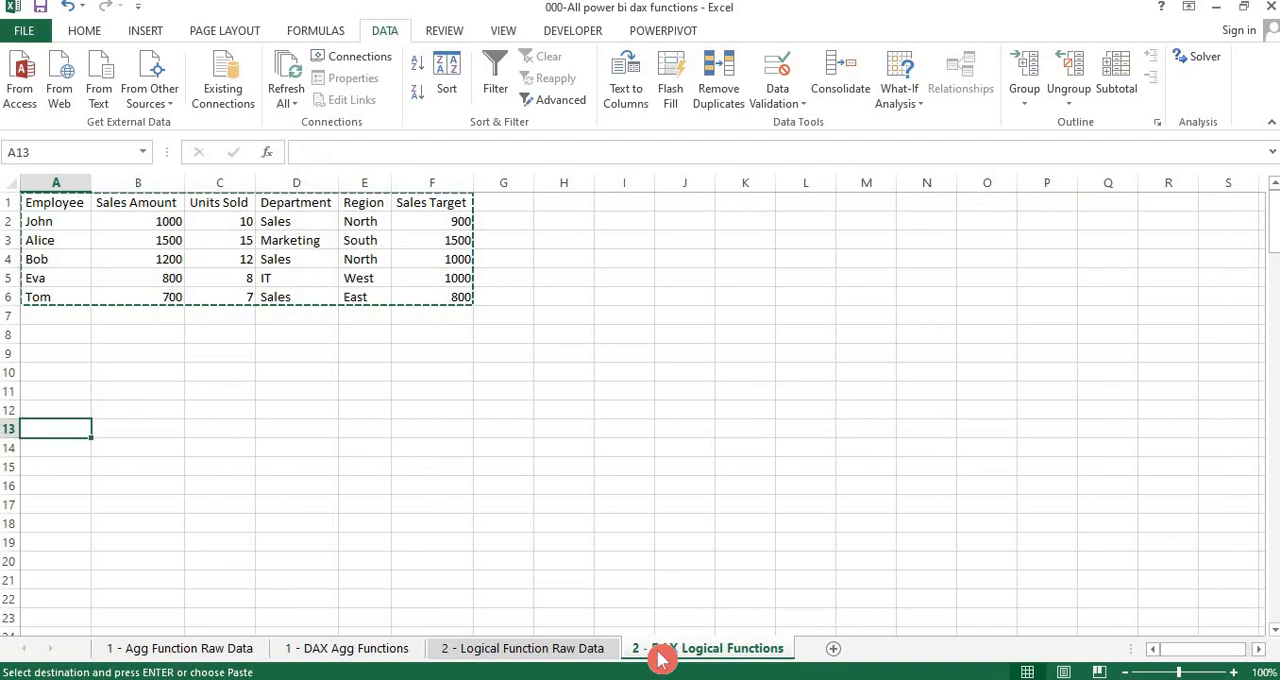
key(Up)
key(Up)
key(Down)
key(Down)
key(Up)
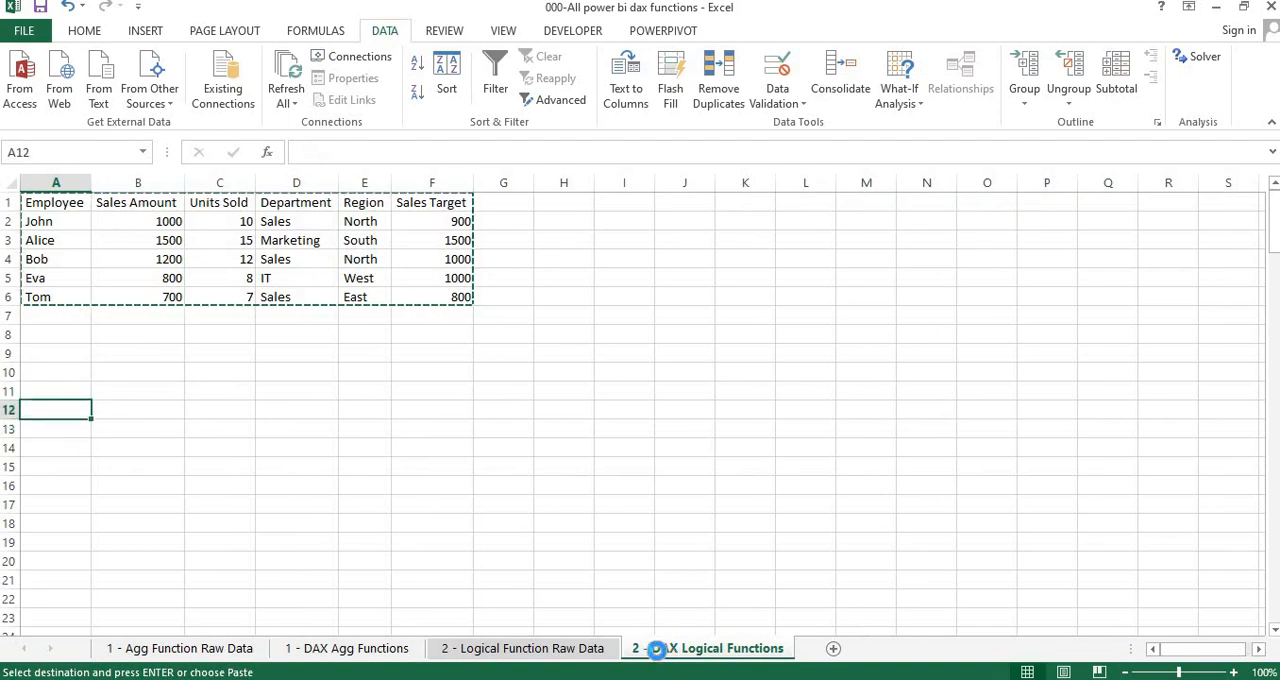
key(ctrl+v)
key(Up)
key(Up)
key(Up)
key(Up)
key(Up)
key(Up)
key(Up)
key(Up)
key(Up)
key(Up)
key(Up)
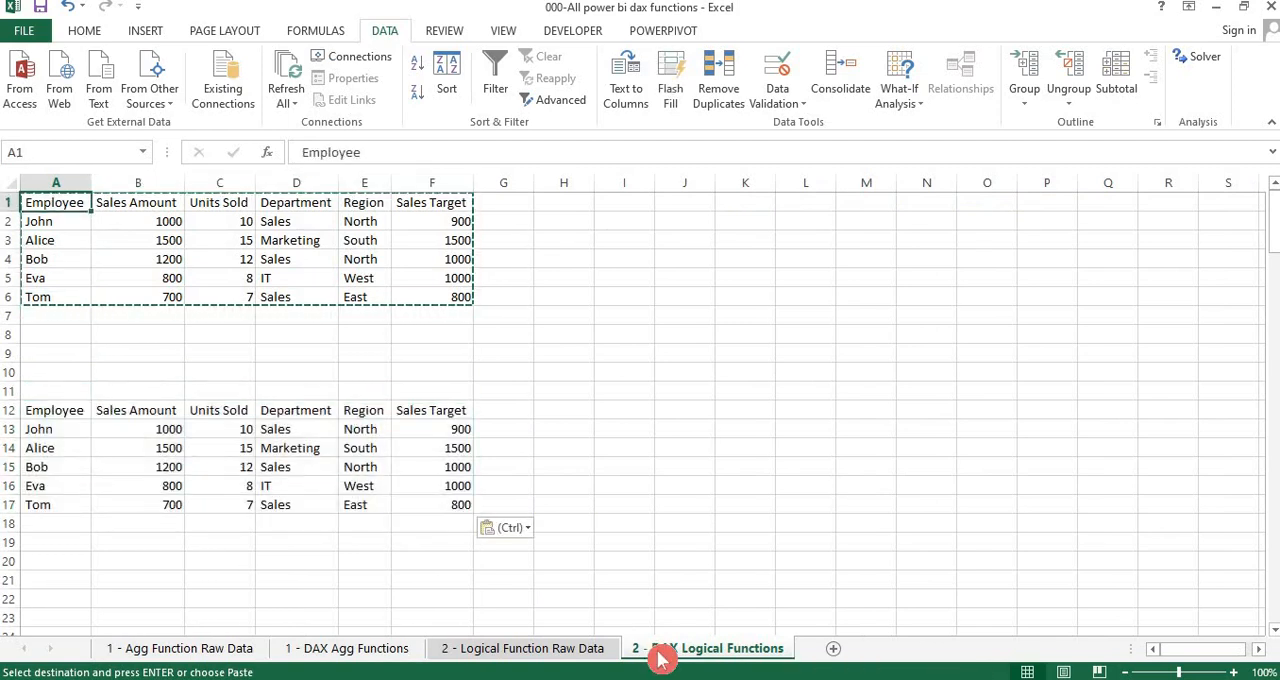
key(Down)
key(Down)
key(Down)
key(Down)
key(Down)
key(Down)
key(Down)
key(Down)
key(Down)
key(Down)
key(Down)
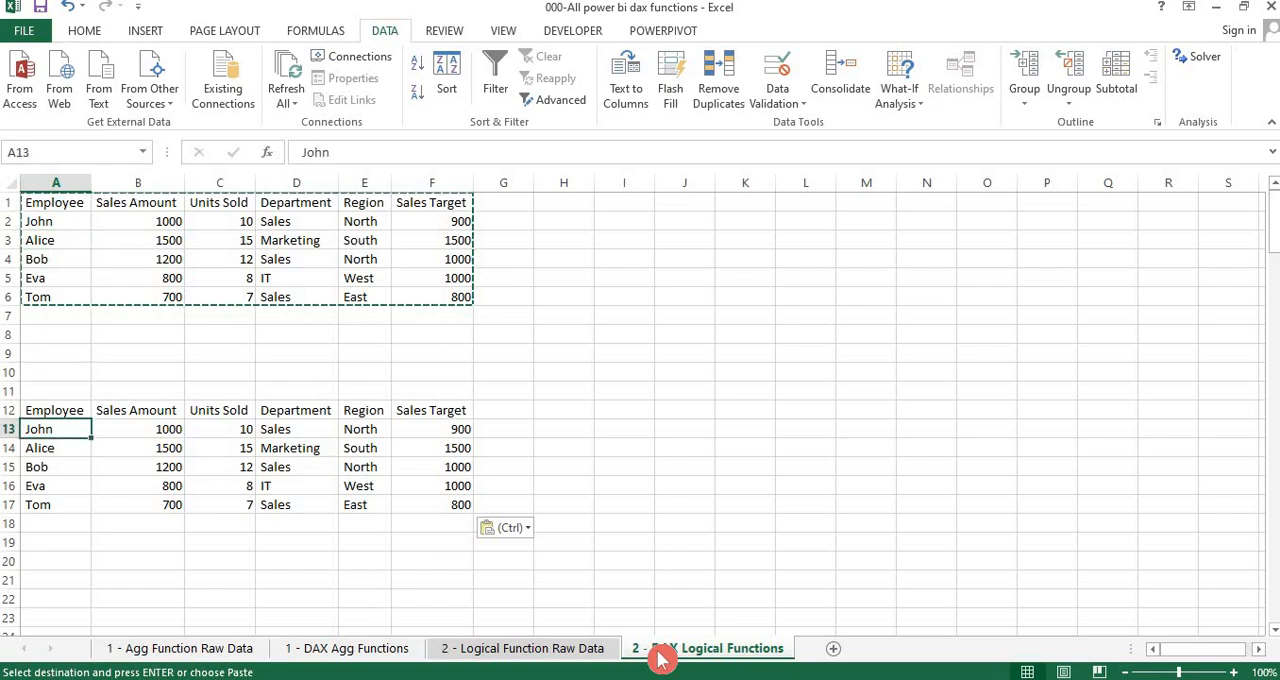
key(Up)
key(Up)
key(Up)
key(Up)
key(Up)
key(Up)
key(Up)
key(Up)
key(Up)
Convert the upper dataset $A$1:$F$6 into an Excel table with headers
key(Up)
key(Up)
key(Up)
key(Down)
key(Down)
key(Down)
key(Down)
key(Down)
key(Down)
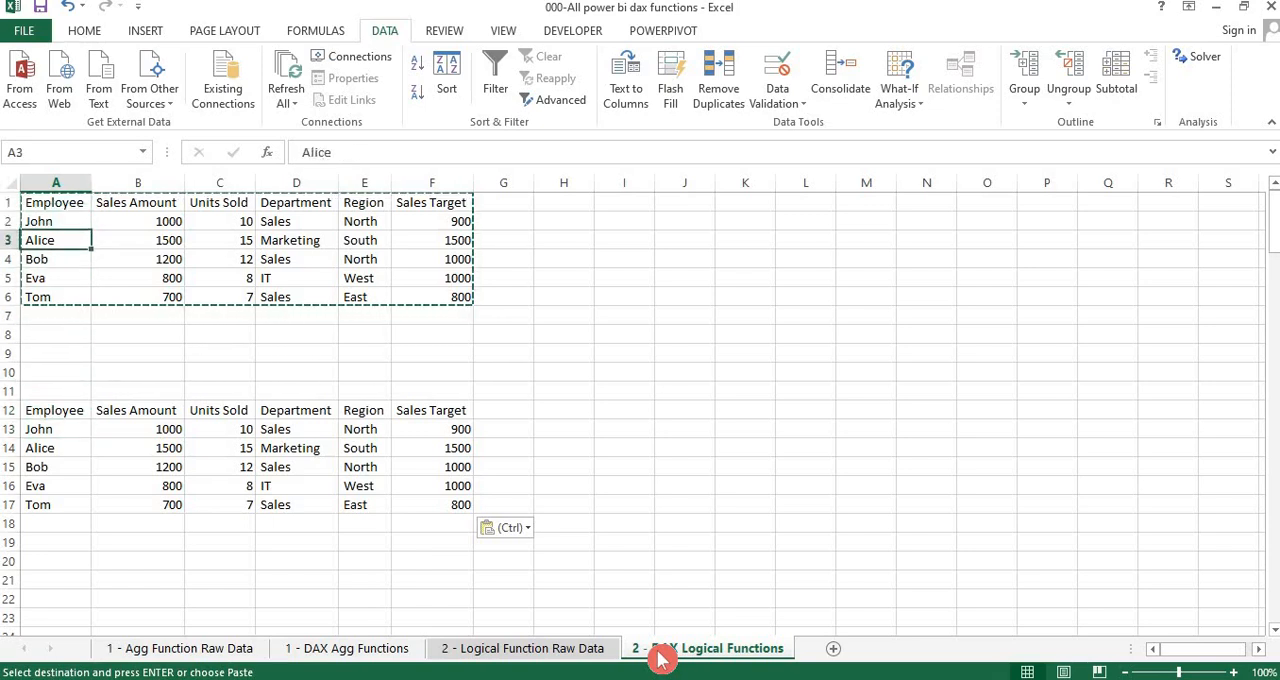
key(Up)
key(Up)
key(Up)
key(Up)
key(Escape)
key(ctrl+a)
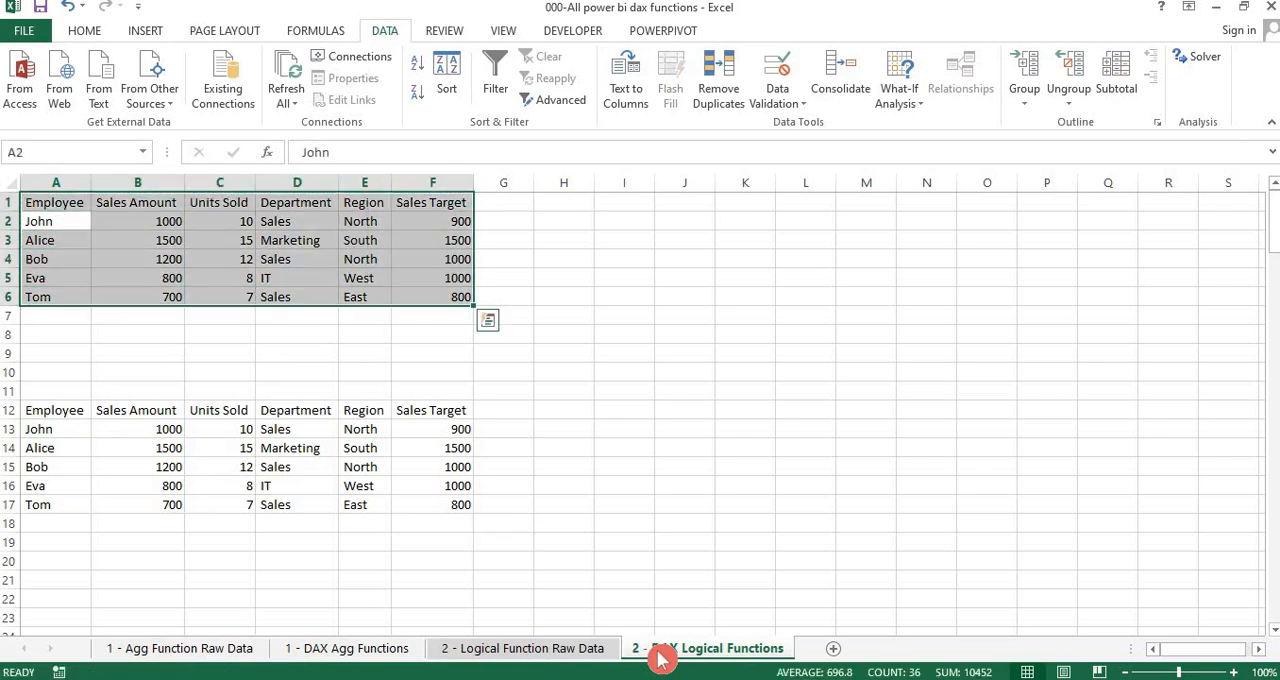
key(ctrl+t)
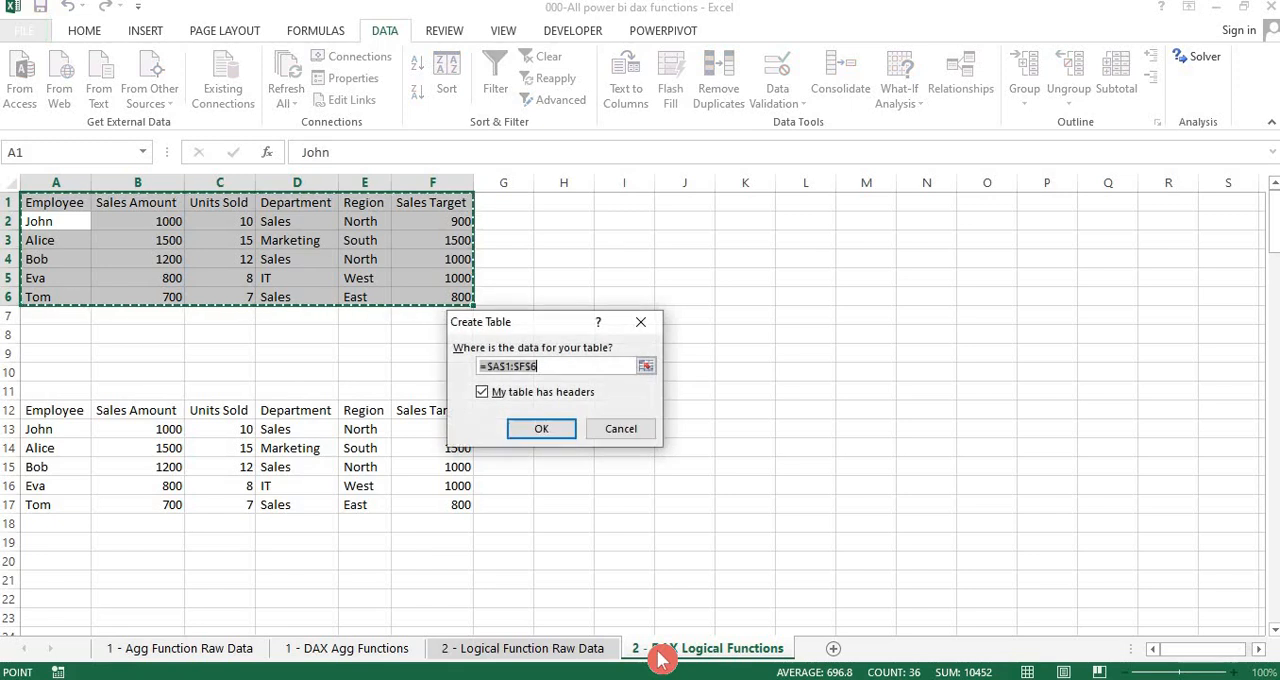
click(557, 435)
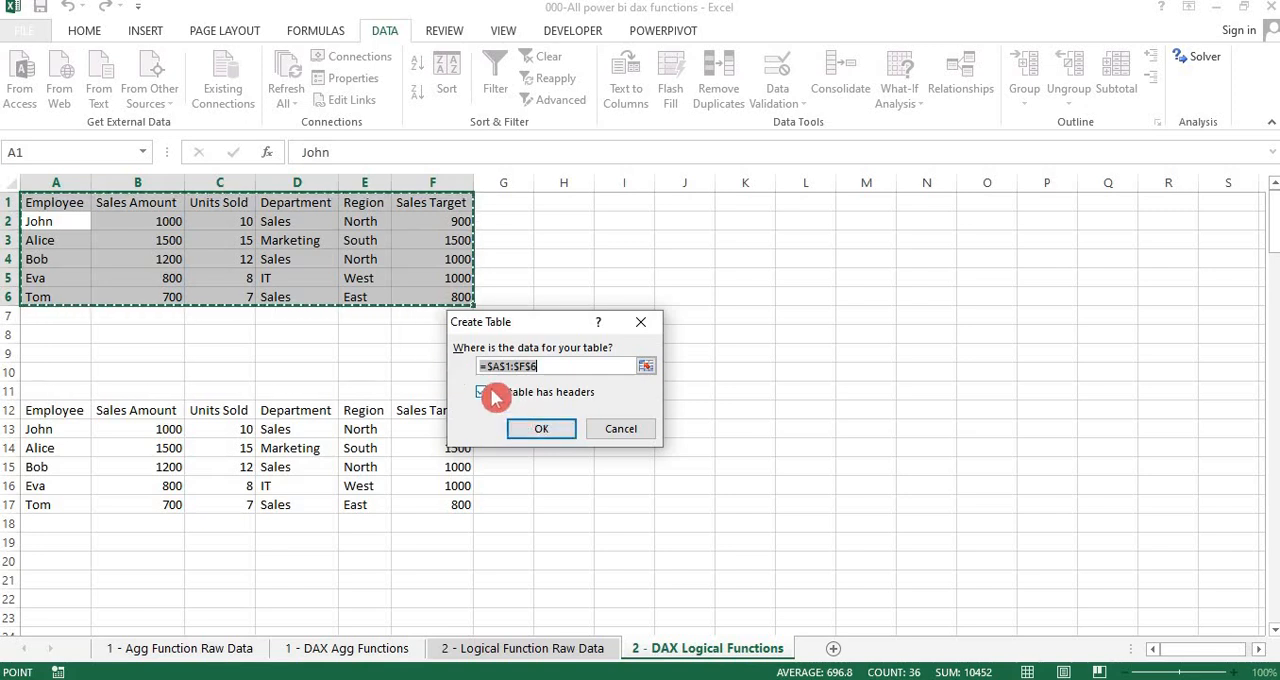
click(541, 428)
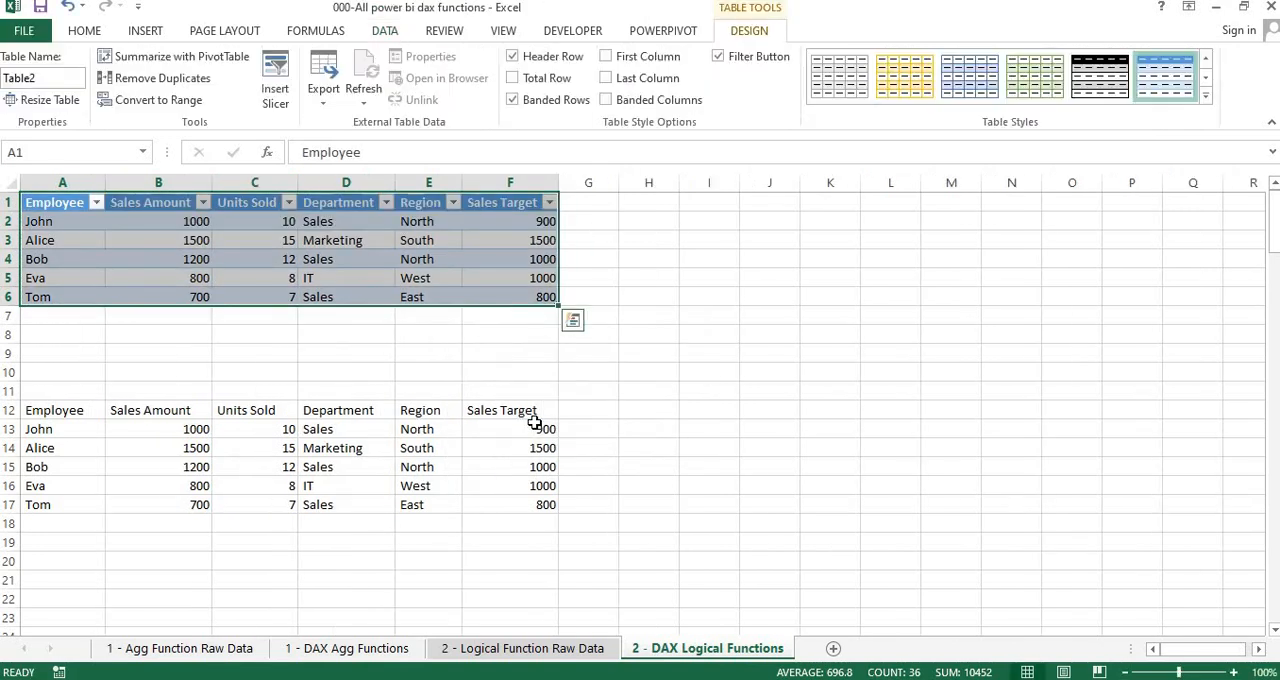
click(628, 359)
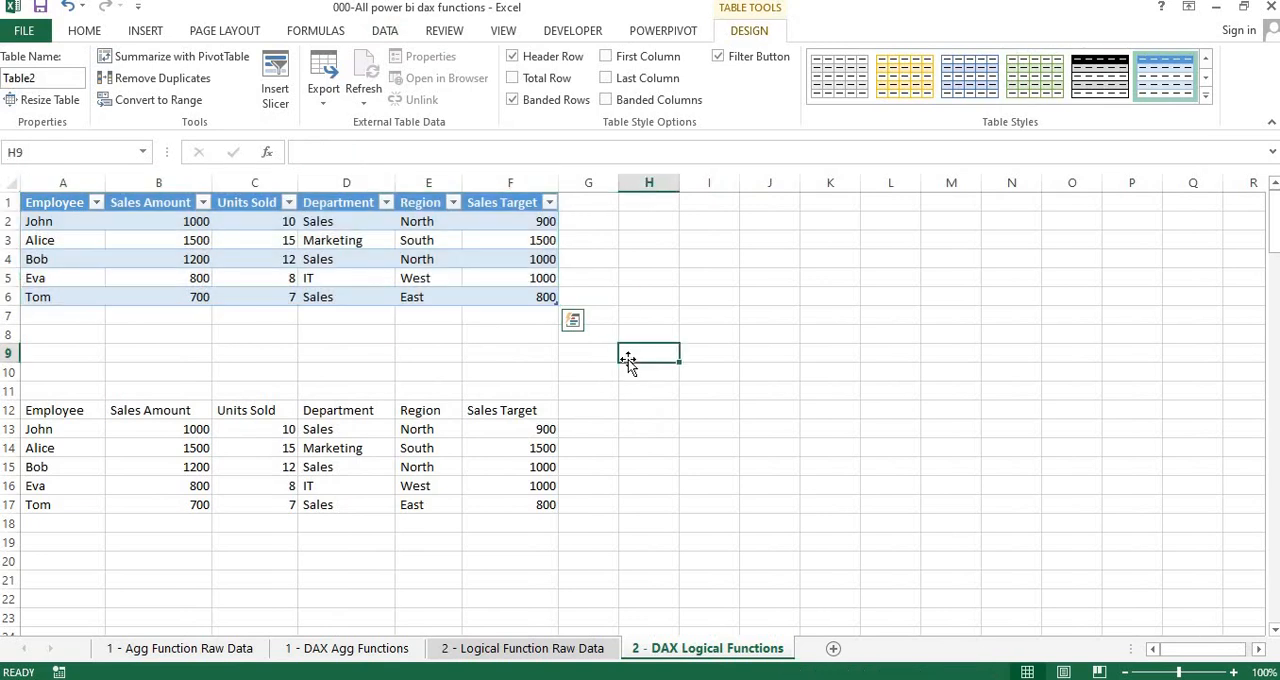
Make the plain dataset's header row A12:F12 bold and give it a light orange fill
click(222, 413)
key(Home)
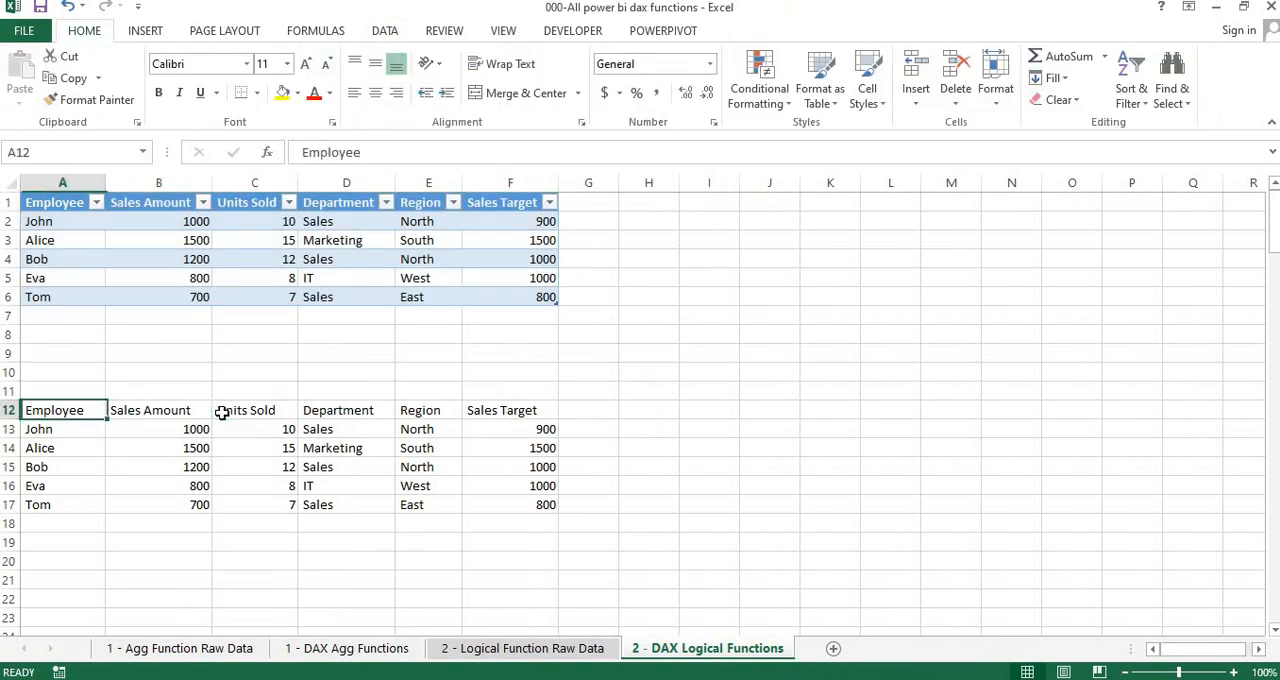
key(ctrl+shift+Right)
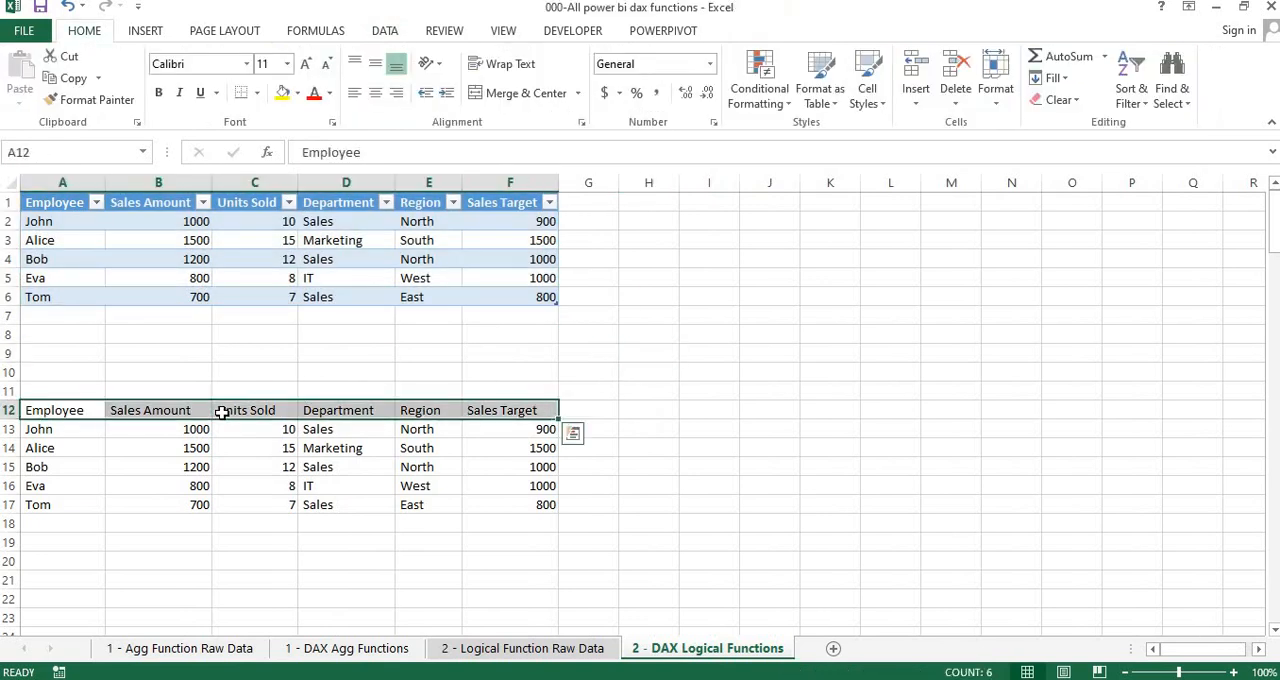
key(ctrl+b)
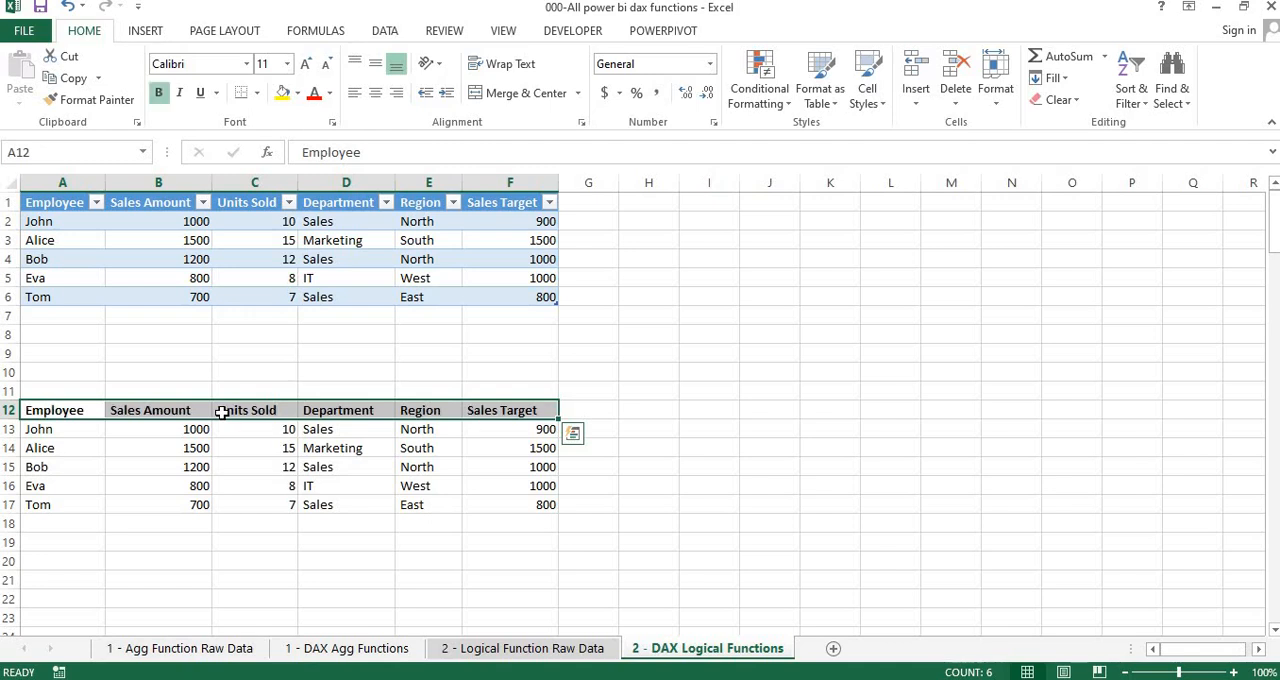
key(alt)
key(h)
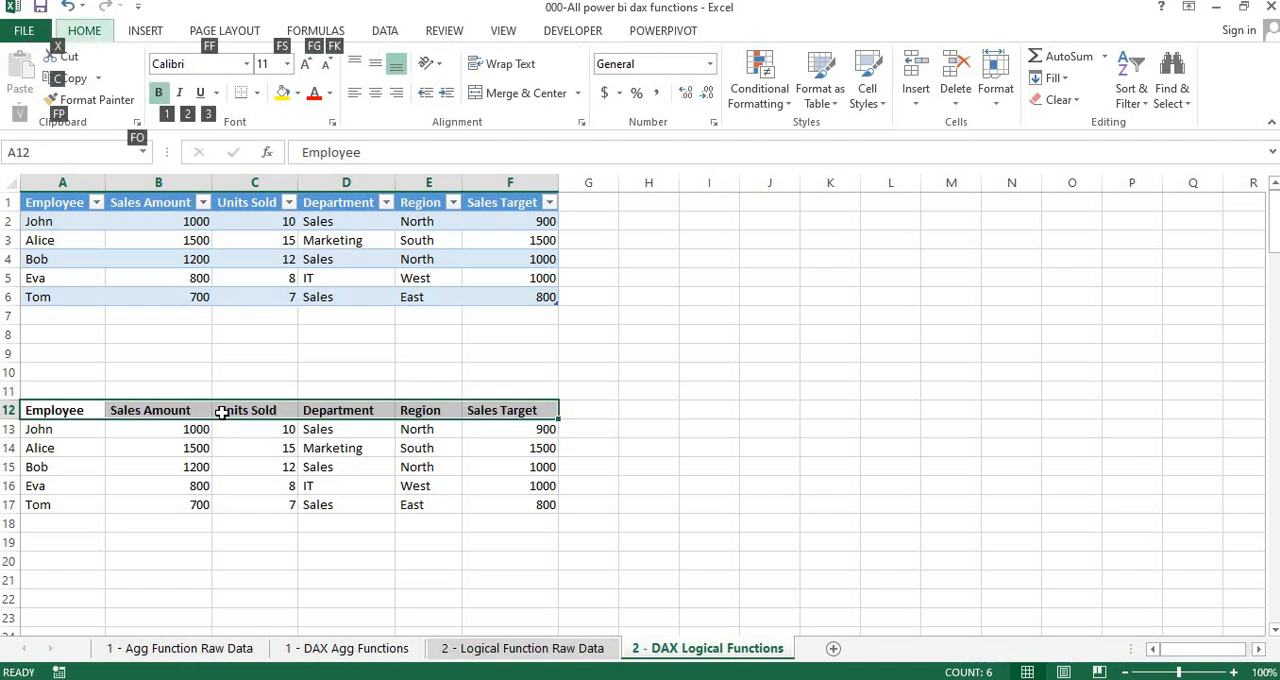
key(h)
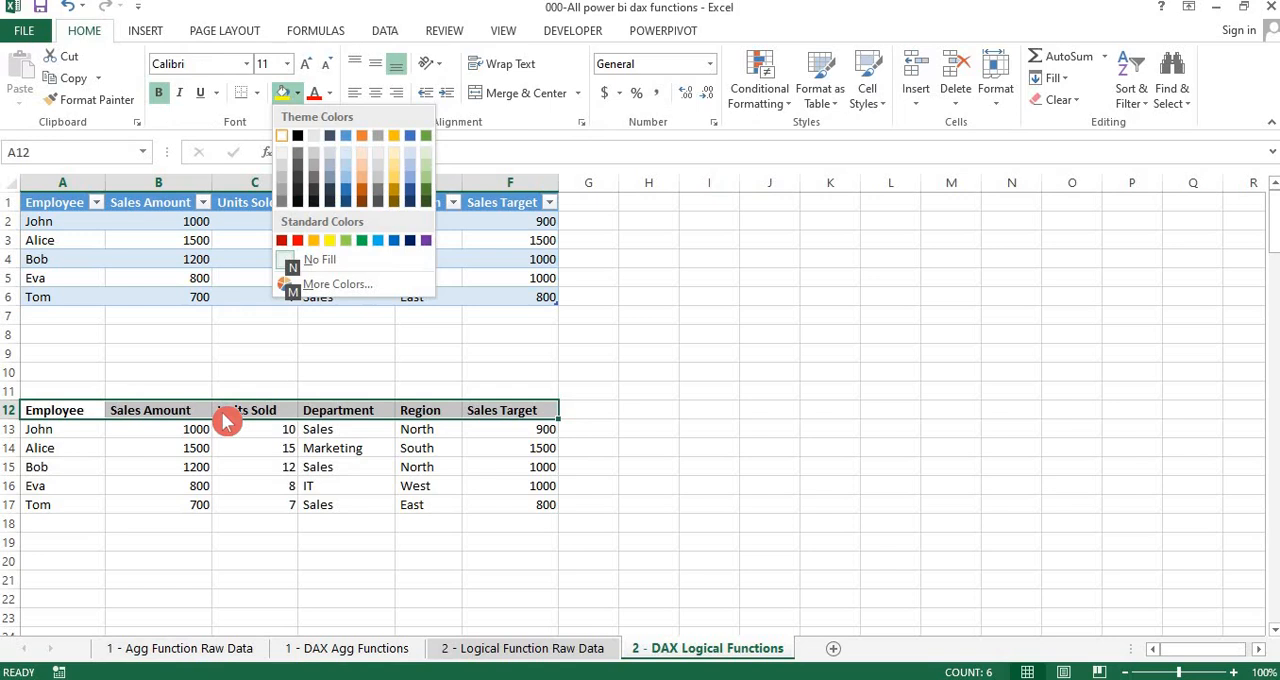
key(Right)
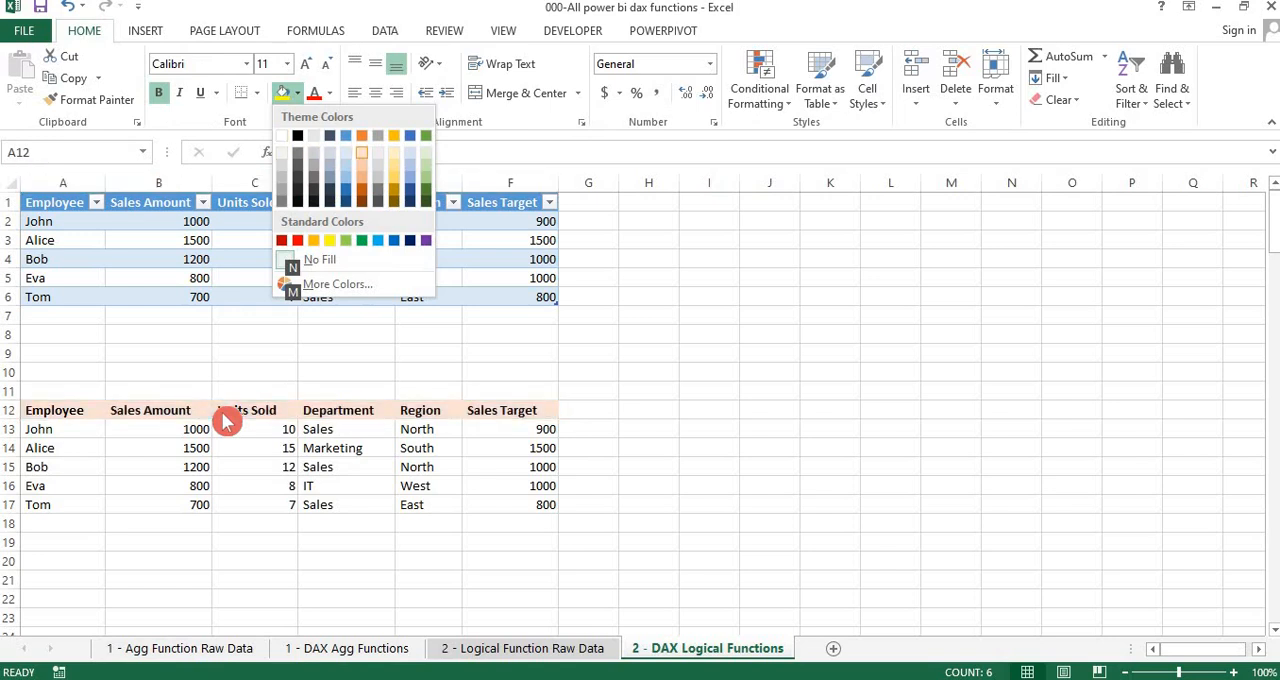
key(Down)
key(Return)
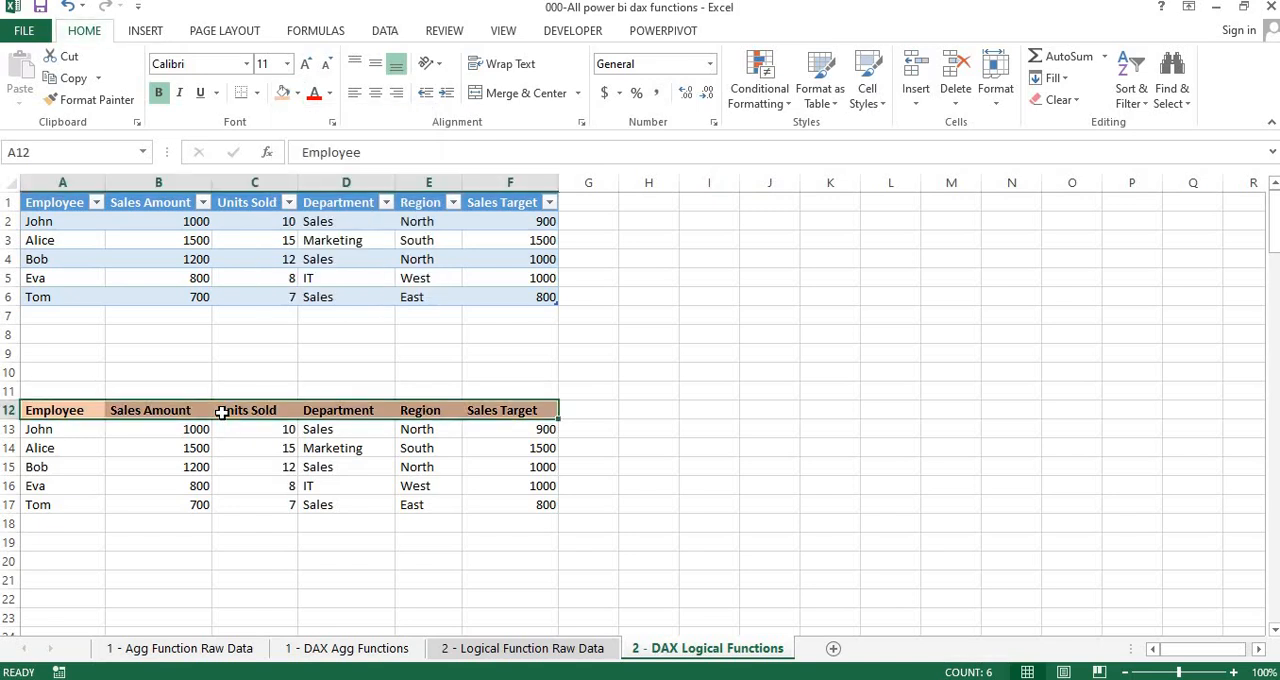
key(Up)
key(ctrl+Home)
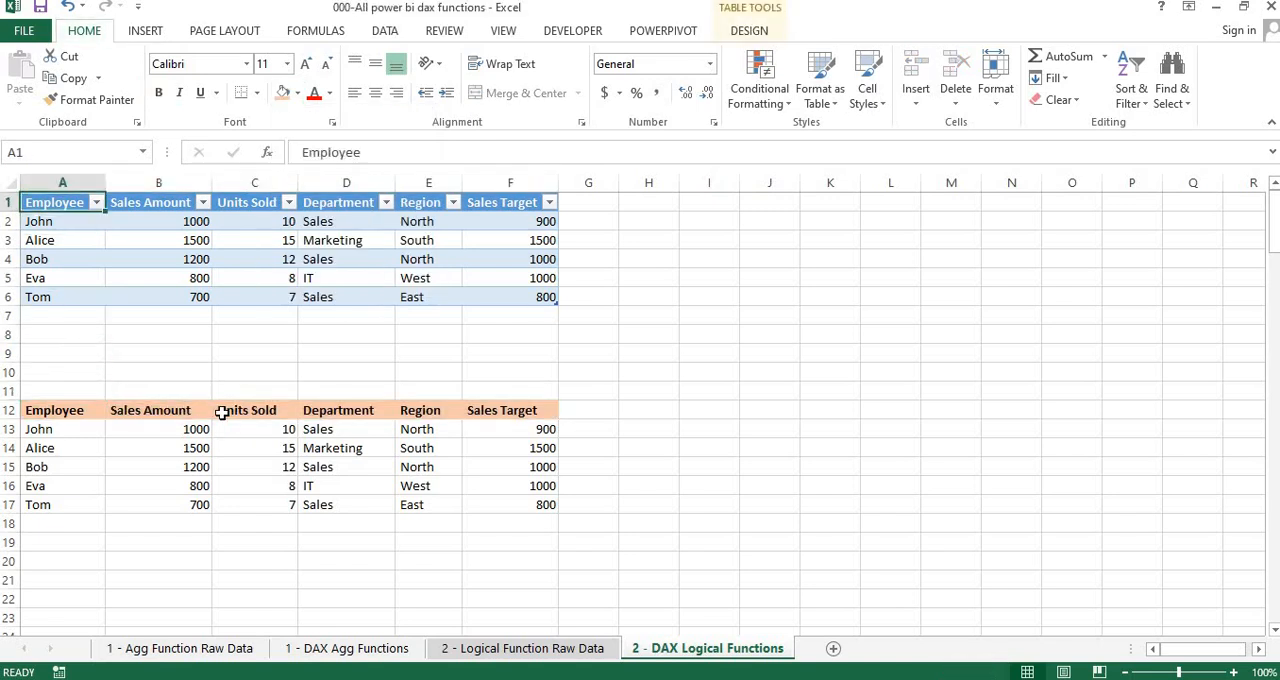
Copy the function headings and SUM rows in J1:R3 from the 1 - DAX Agg Functions sheet
key(Right)
key(Right)
key(Right)
key(Right)
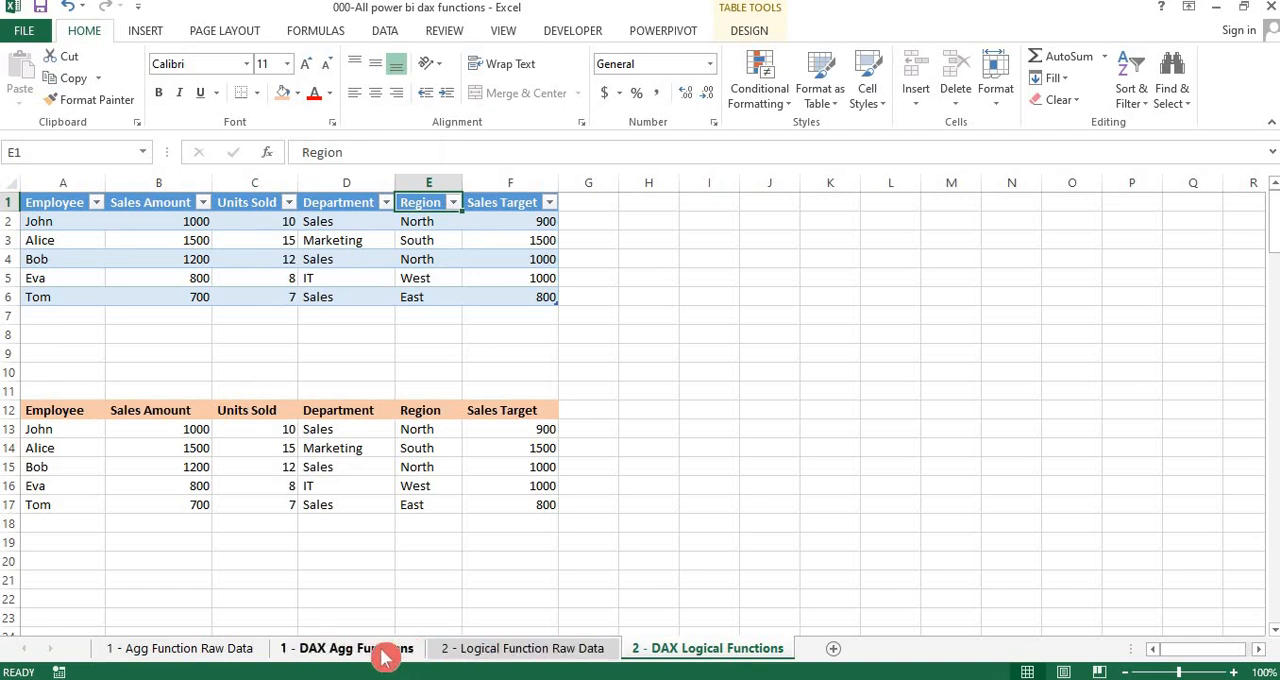
click(385, 655)
key(Up)
key(Up)
key(Right)
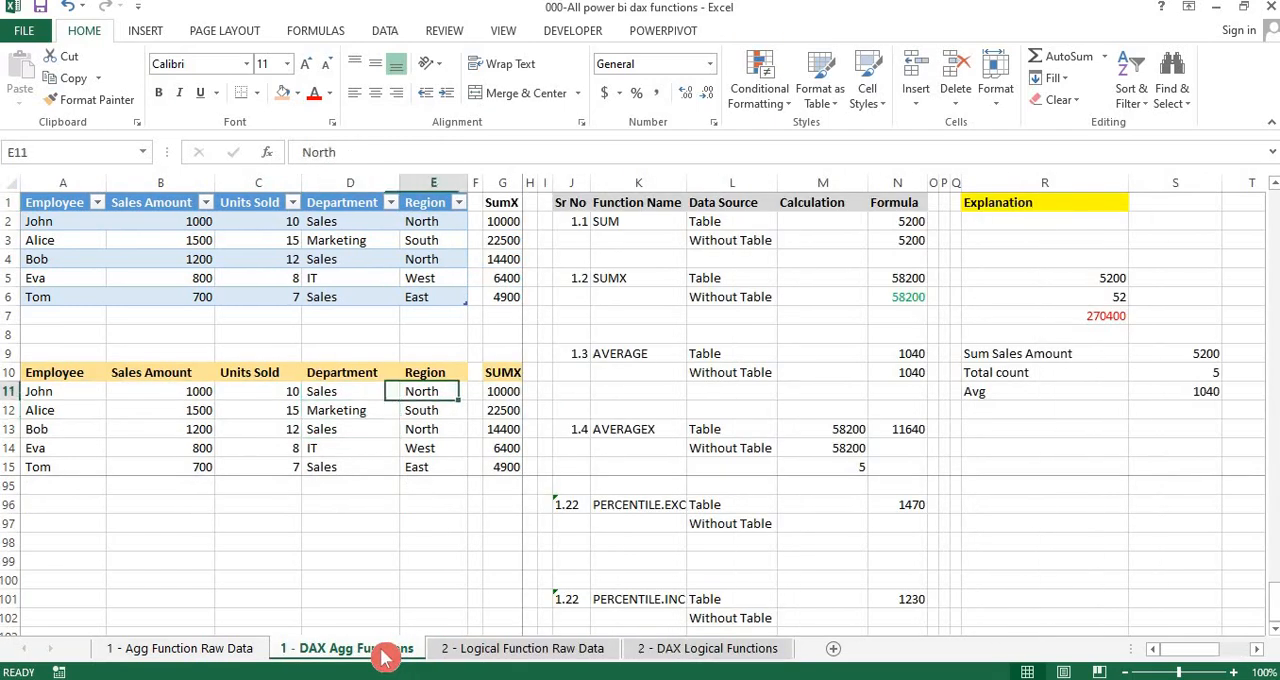
key(Right)
key(Right)
key(Right)
key(Right)
key(Right)
key(Up)
key(Up)
key(Up)
key(Up)
key(Up)
key(Up)
key(Up)
key(Up)
key(Up)
key(Up)
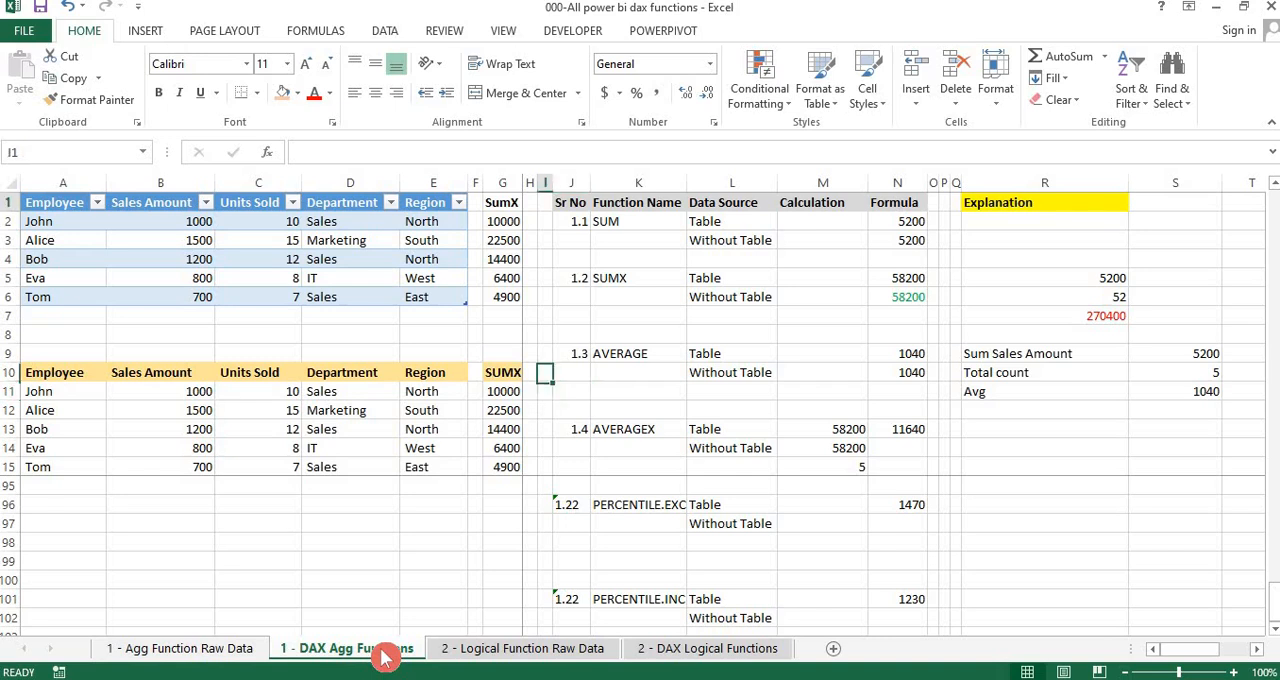
key(shift+Down)
key(shift+Down)
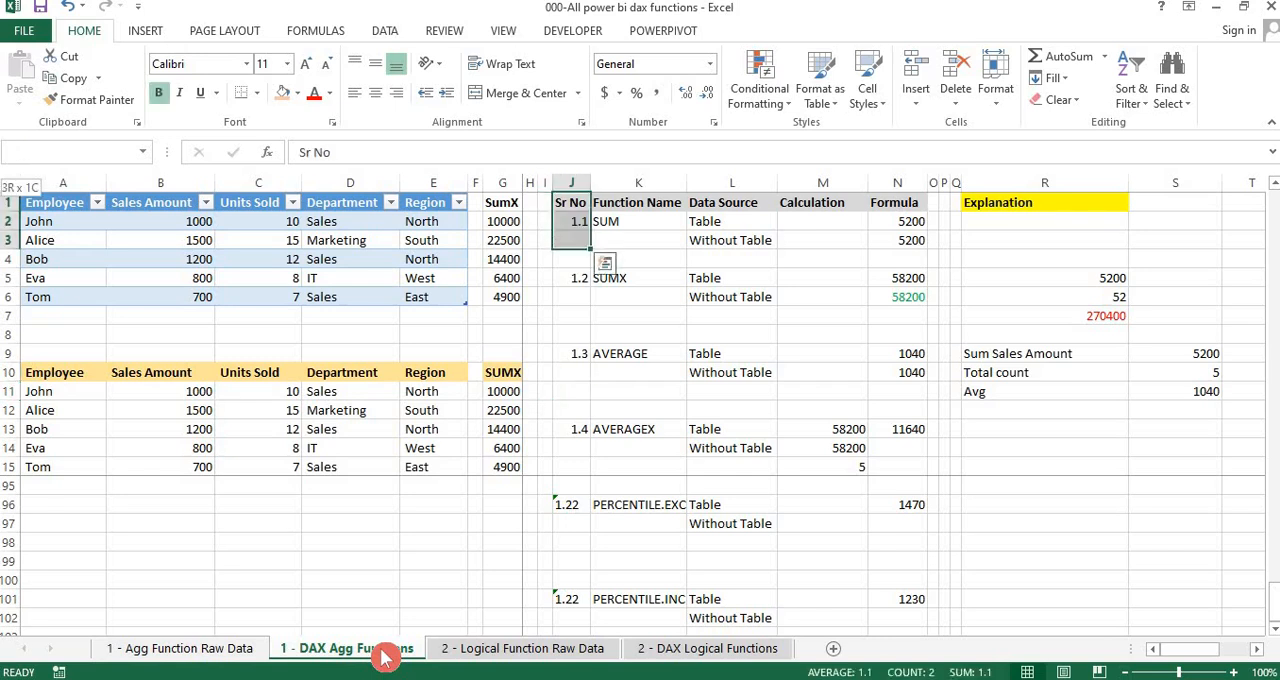
key(shift+Right)
key(shift+Right)
key(shift+Right)
key(shift+Right)
key(shift+Right)
key(shift+Right)
key(shift+Right)
key(shift+Right)
key(ctrl+c)
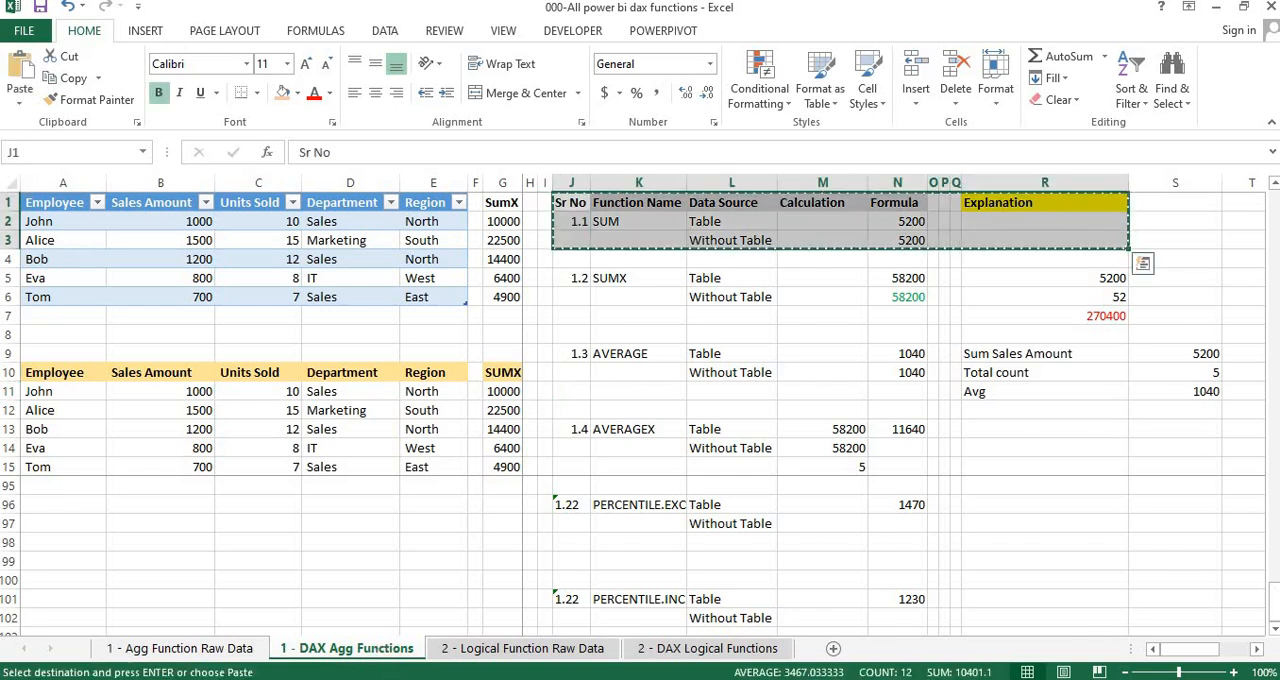
Paste the copied function headings and SUM rows at J1 on the 2 - DAX Logical Functions sheet
click(702, 649)
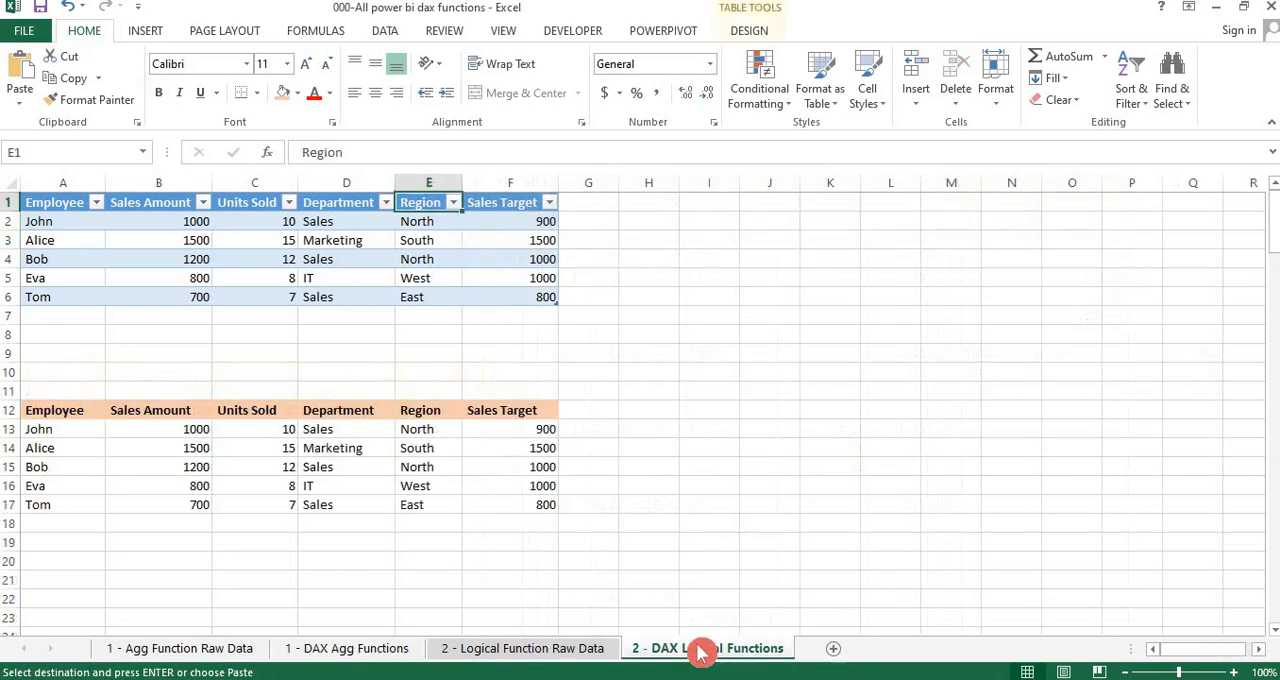
click(719, 205)
click(770, 202)
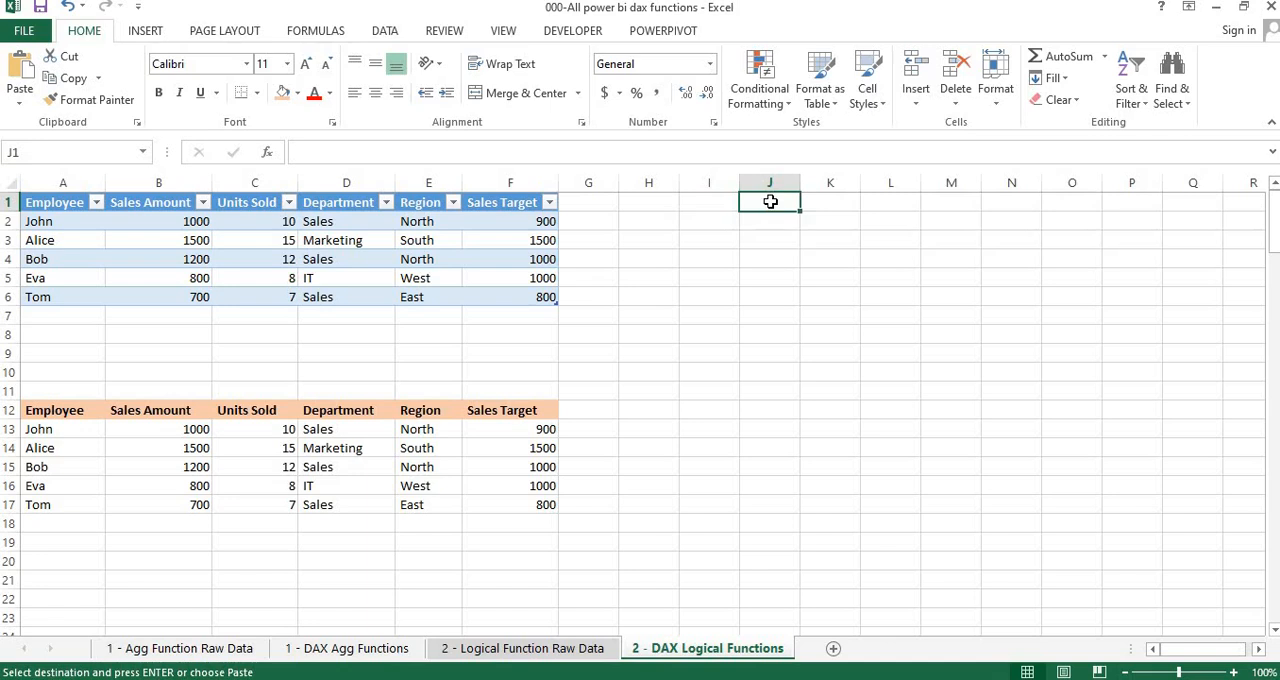
key(ctrl+v)
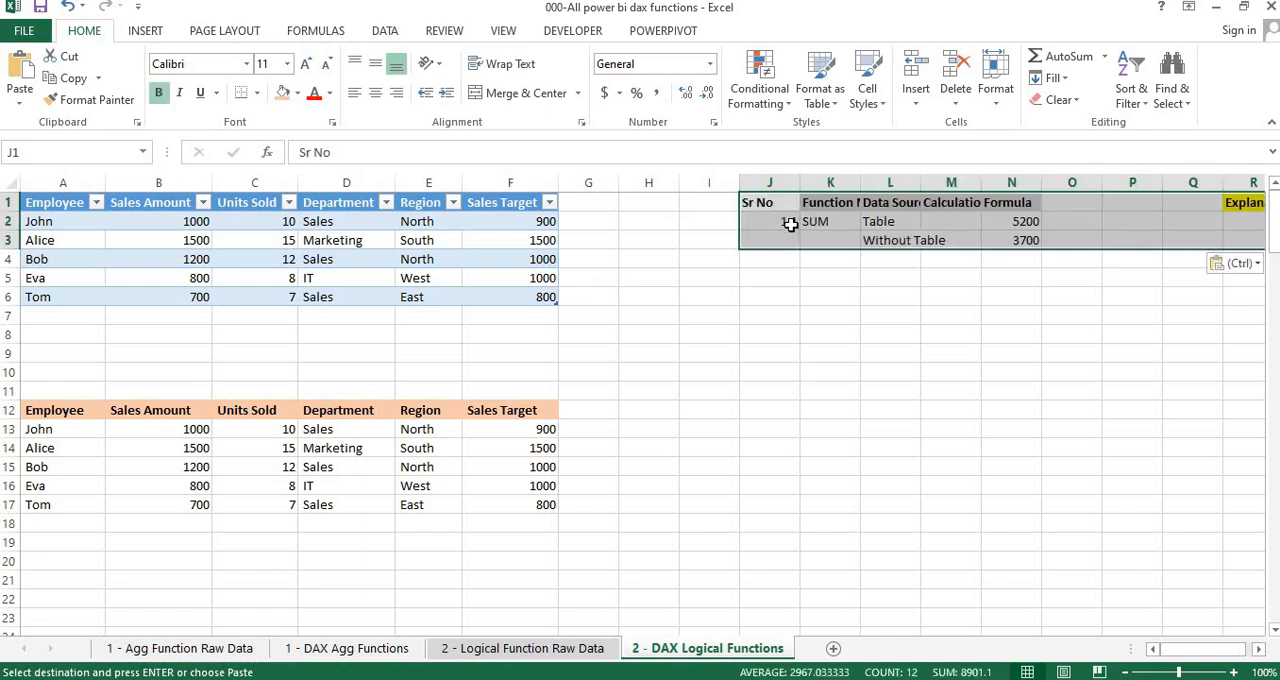
click(791, 225)
key(shift+Right)
key(shift+Right)
key(shift+Right)
key(shift+Right)
key(shift+Right)
key(shift+Right)
key(shift+Right)
key(shift+Right)
key(shift+Right)
key(shift+Right)
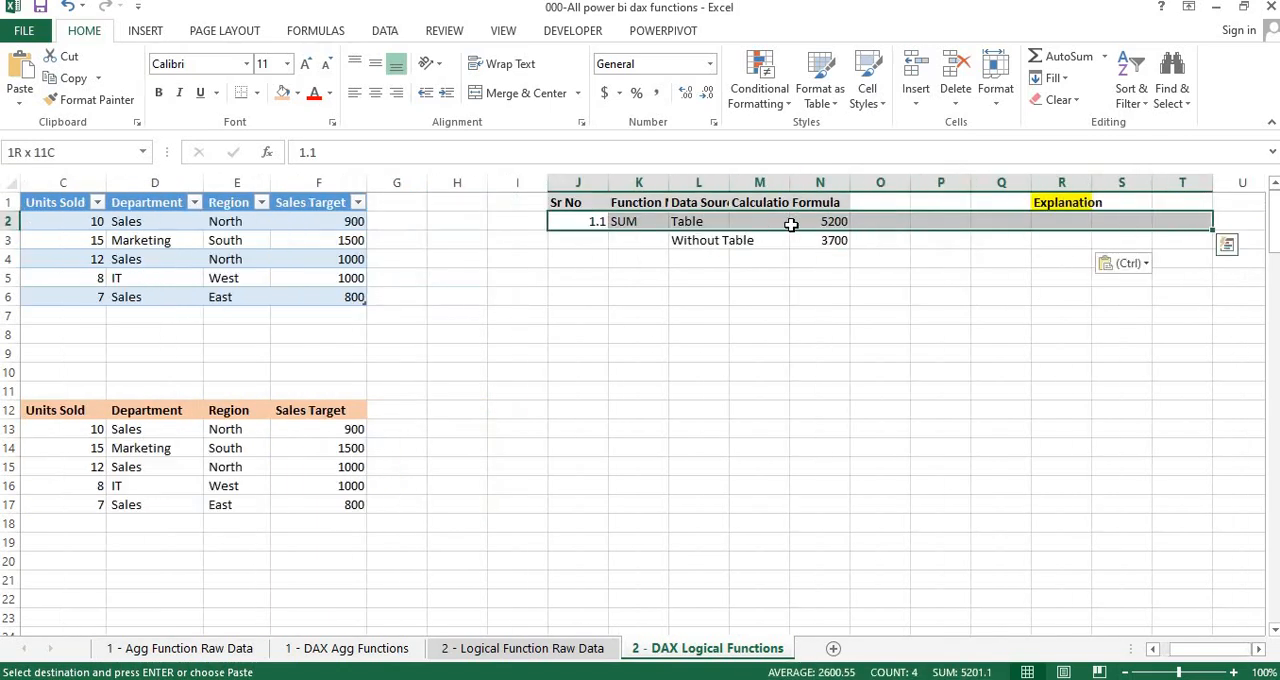
key(shift+Down)
key(shift+Down)
key(shift+Up)
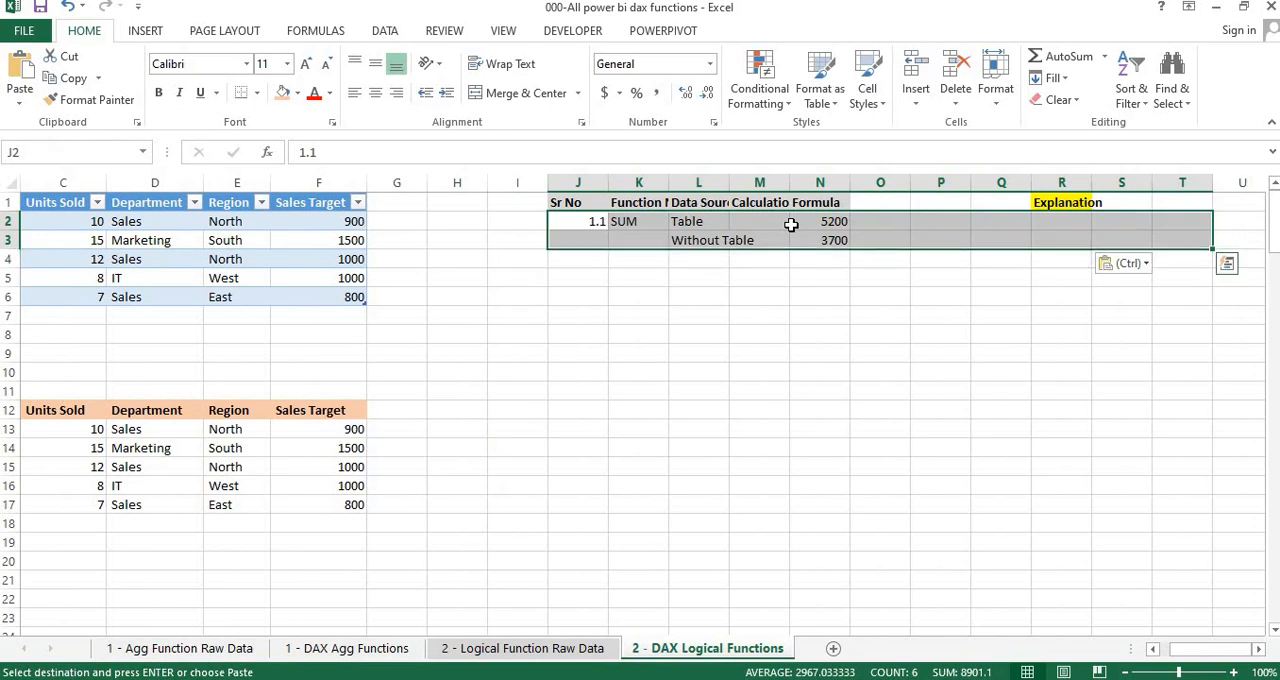
key(shift+Left)
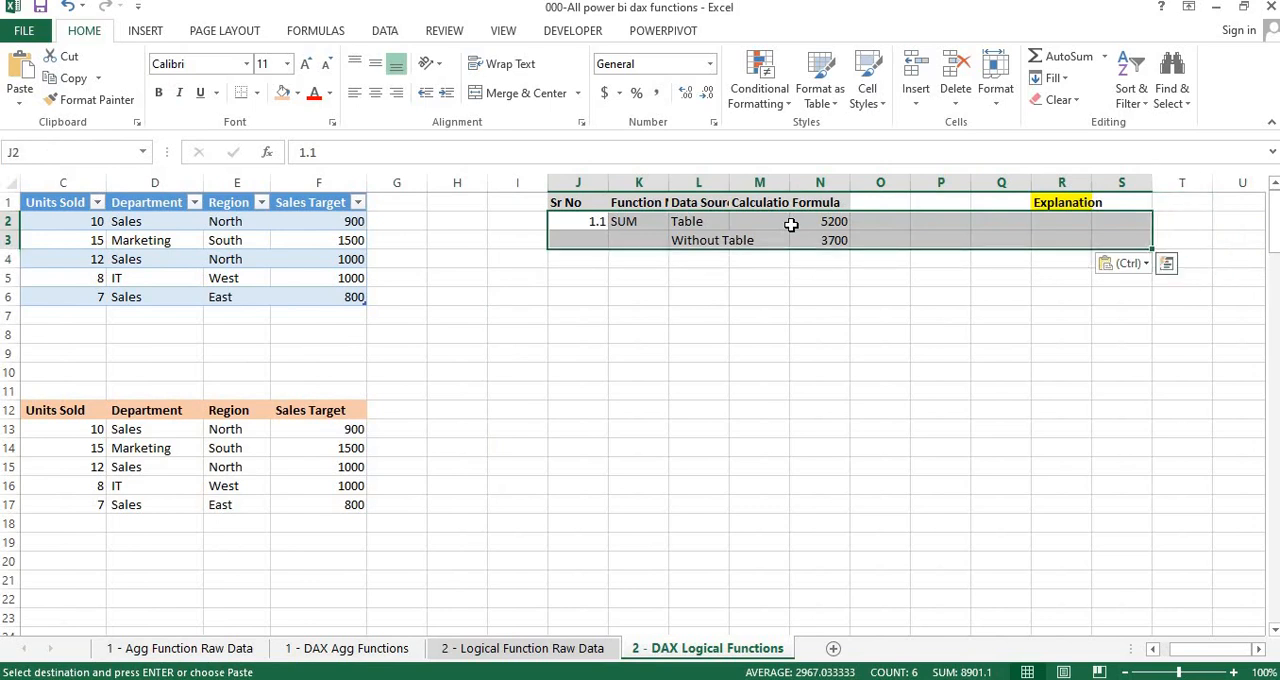
key(Left)
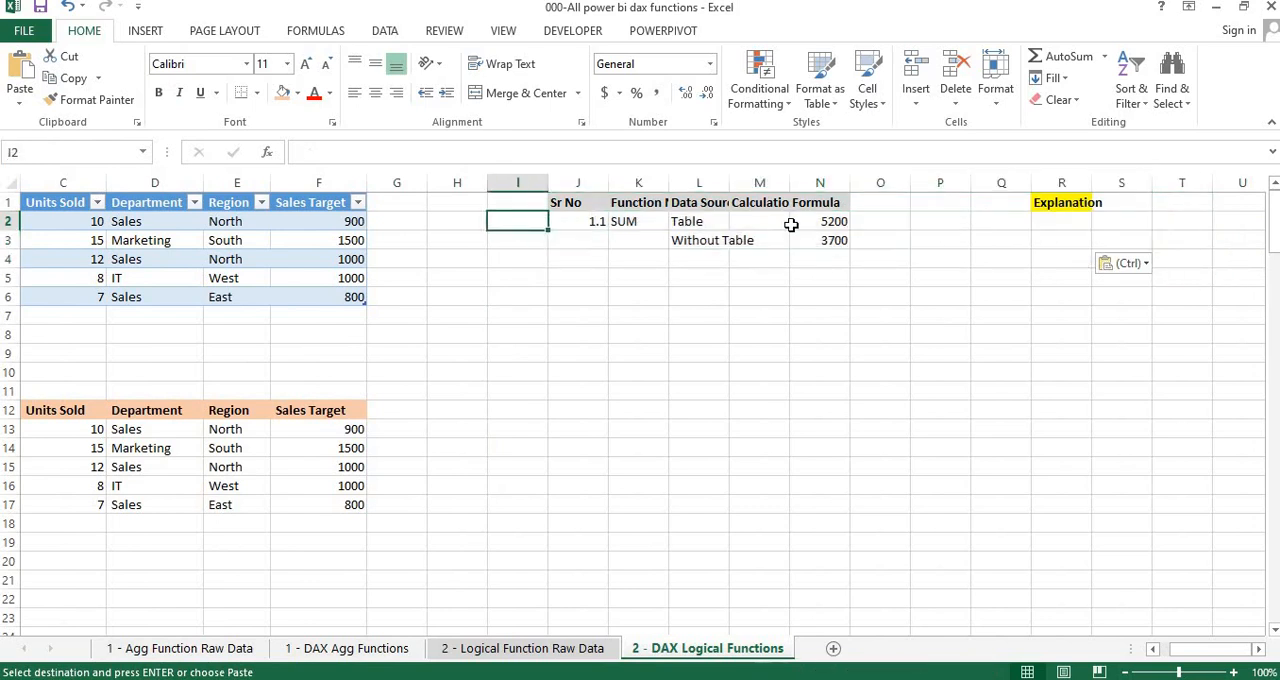
key(Right)
key(Right)
key(Left)
Check the list of logical functions in 002-Logical Functions.pdf and return to the Excel workbook
key(alt+Tab)
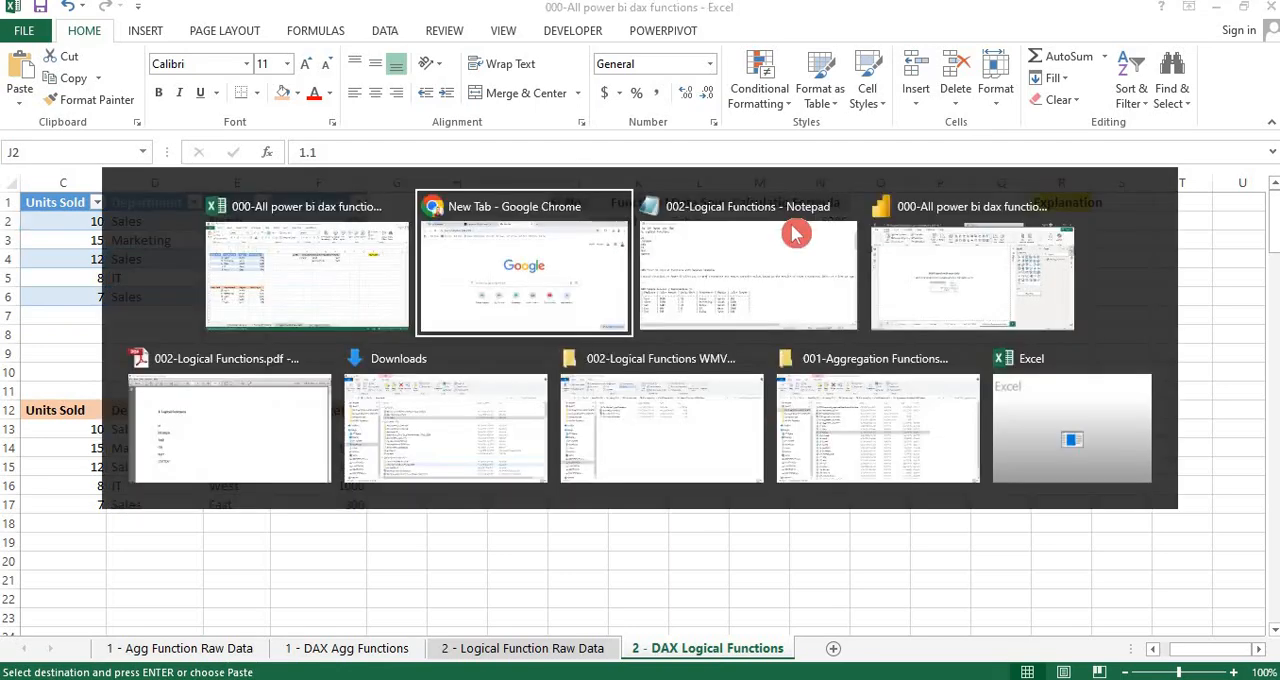
key(alt+Tab)
key(alt+Tab)
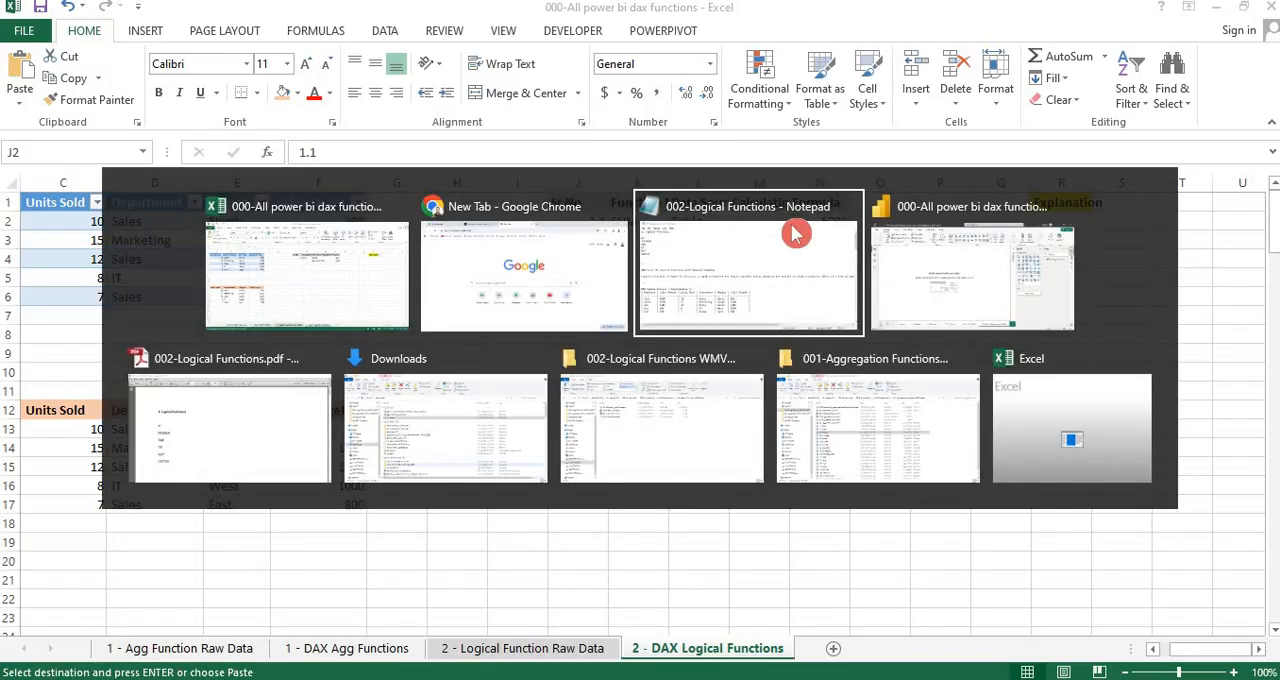
key(Tab)
key(Tab)
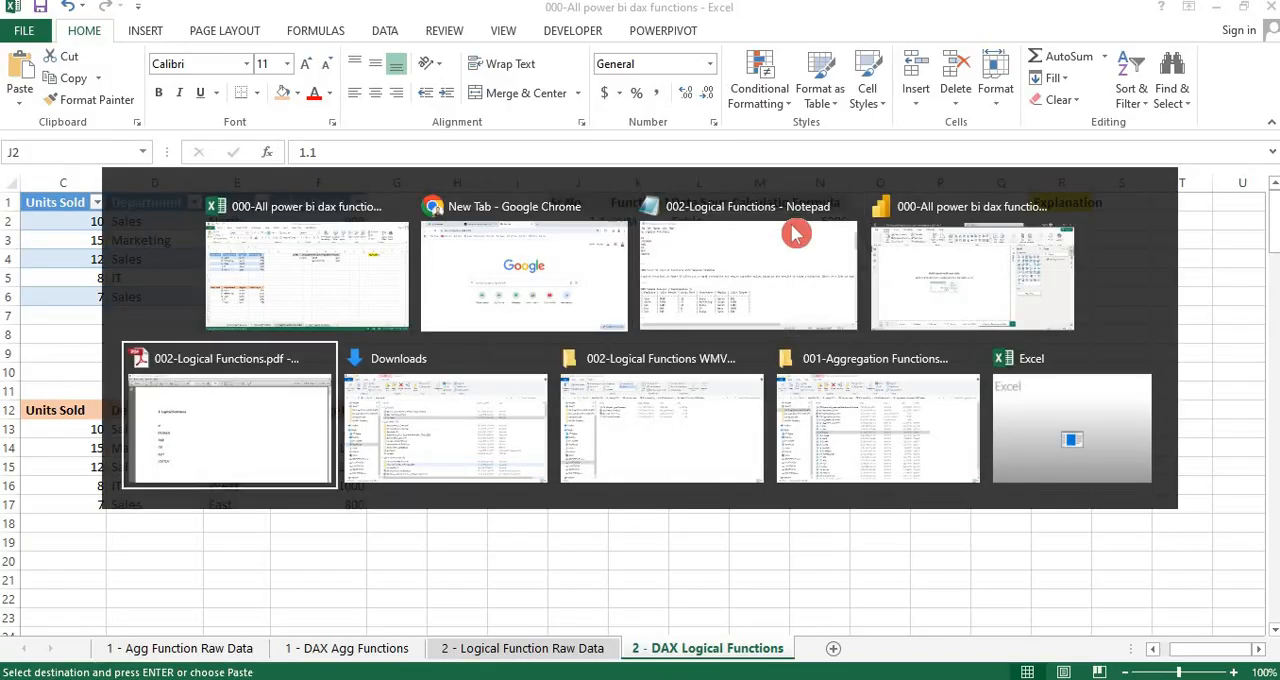
key(alt+Tab)
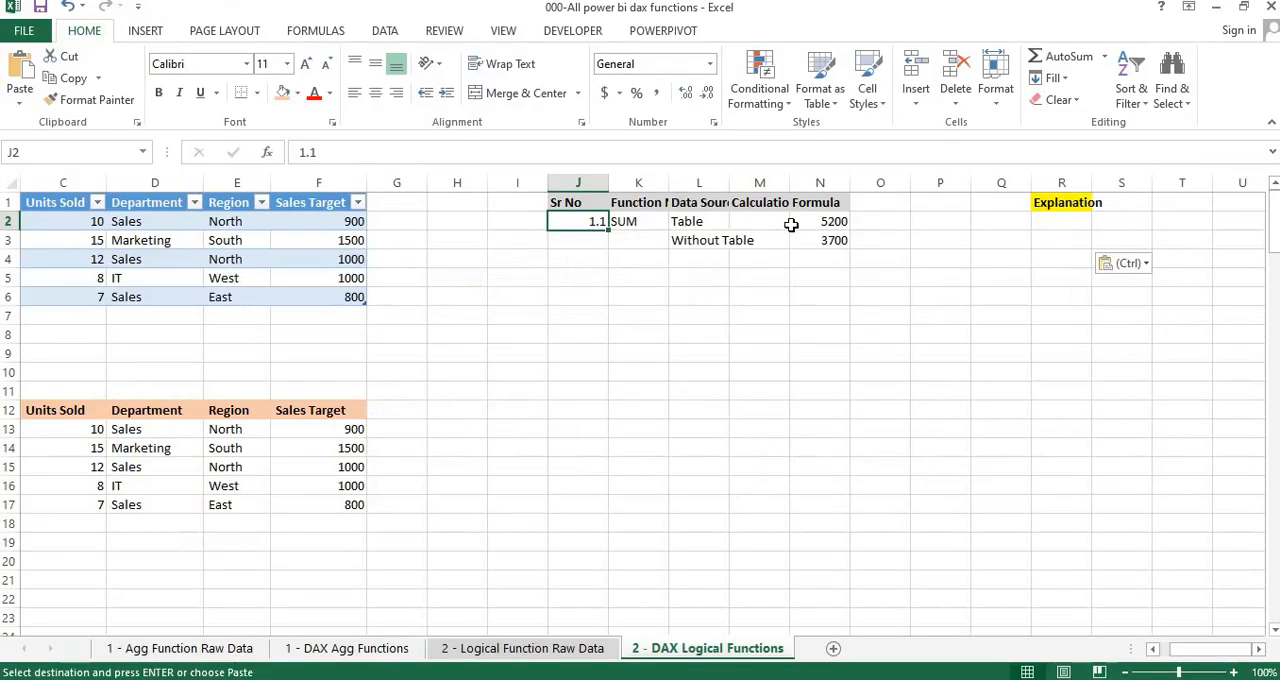
key(alt+Tab)
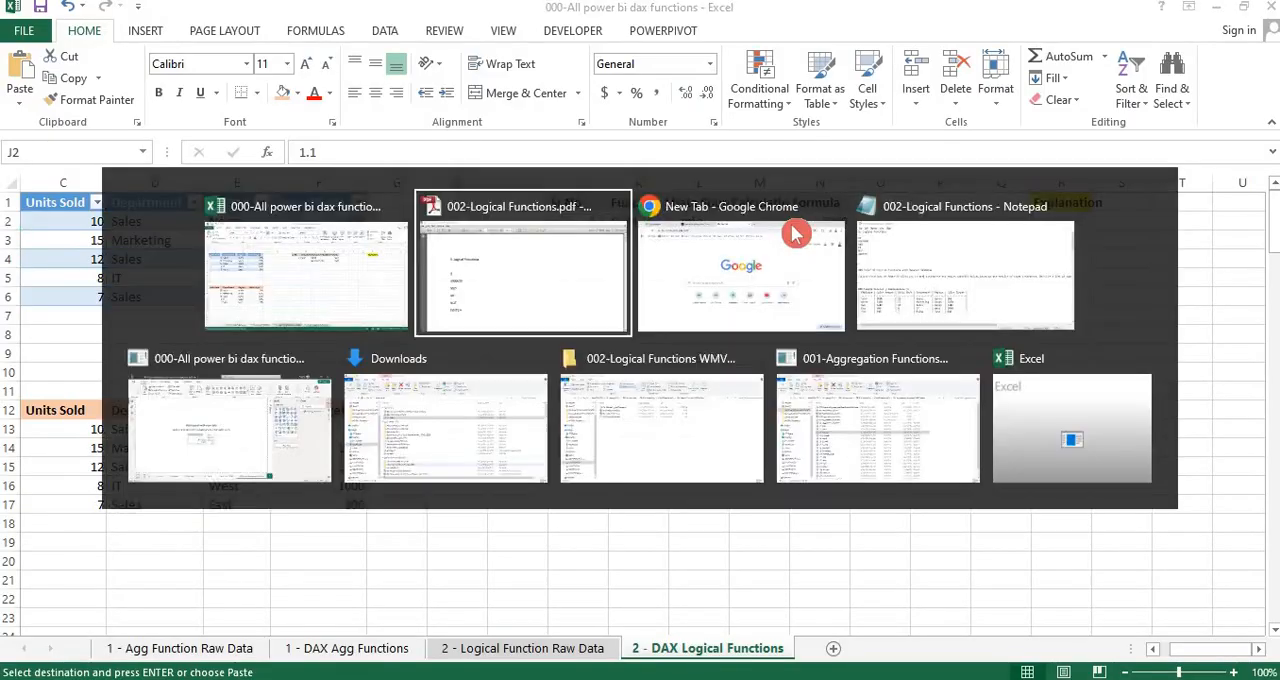
key(alt+Tab)
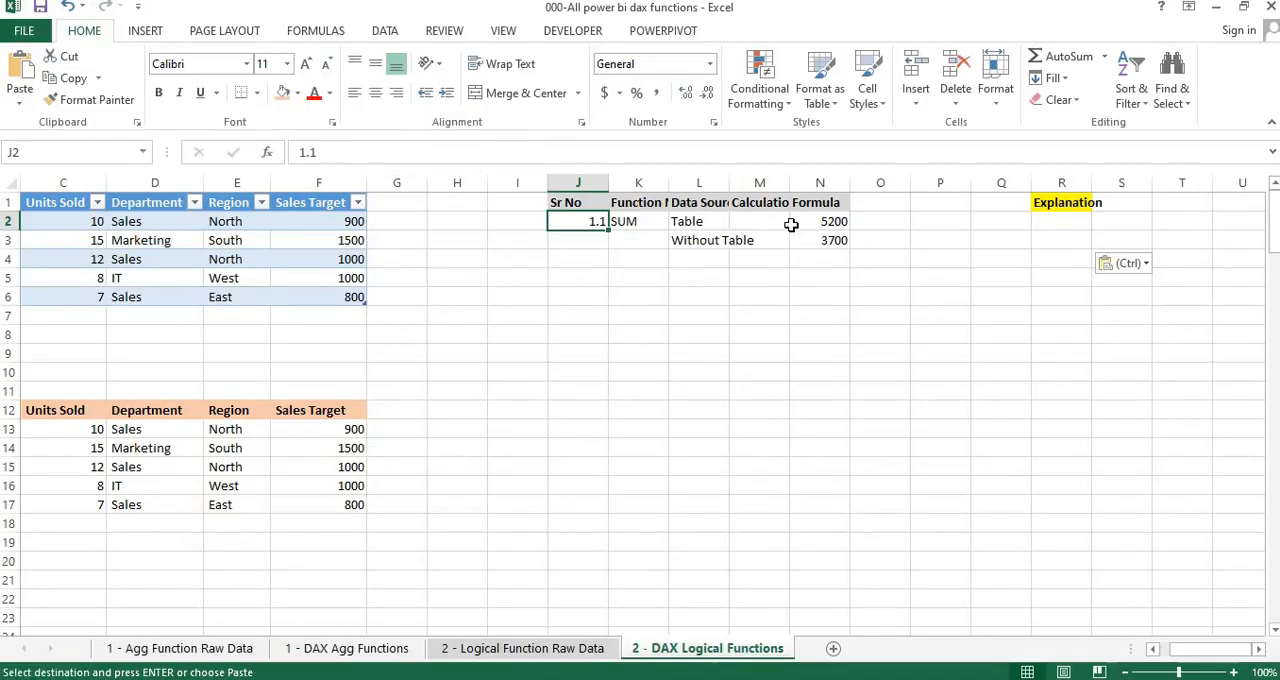
Relabel the pasted SUM entry as number 2.1 with the function name IF and clear its formulas in N2:N3
text(2.1)
key(Tab)
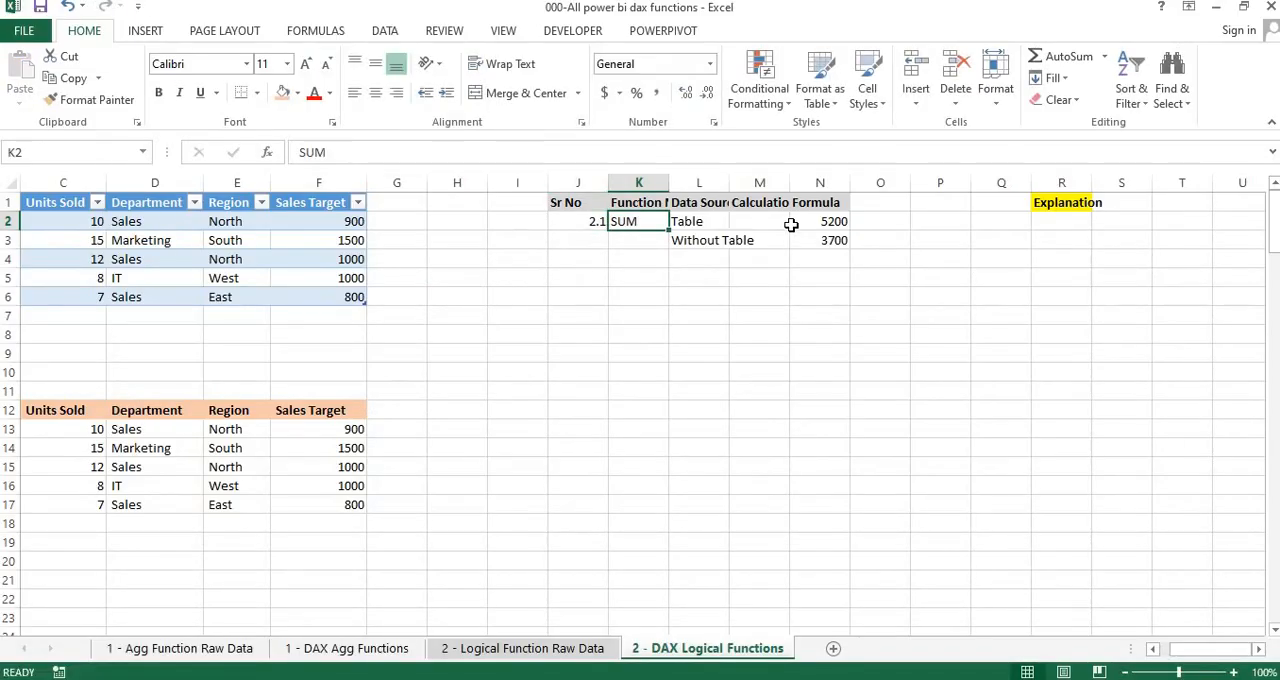
text(IF)
key(Tab)
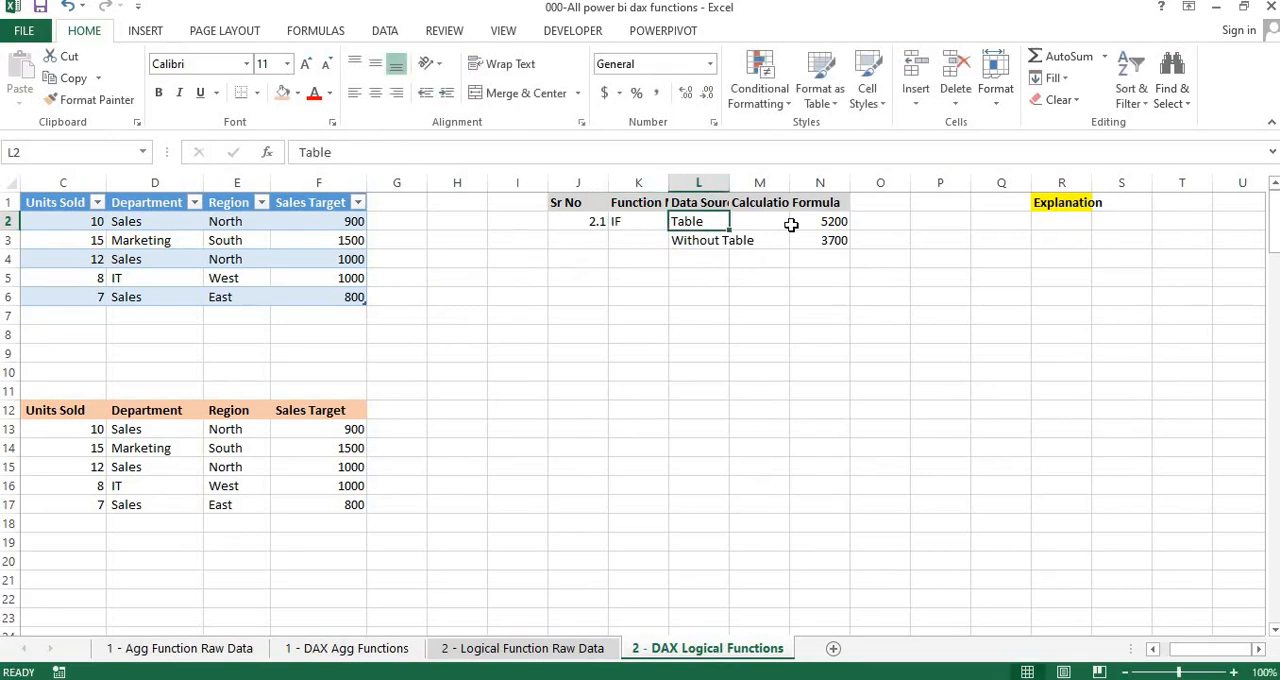
click(791, 224)
key(shift+Down)
key(Delete)
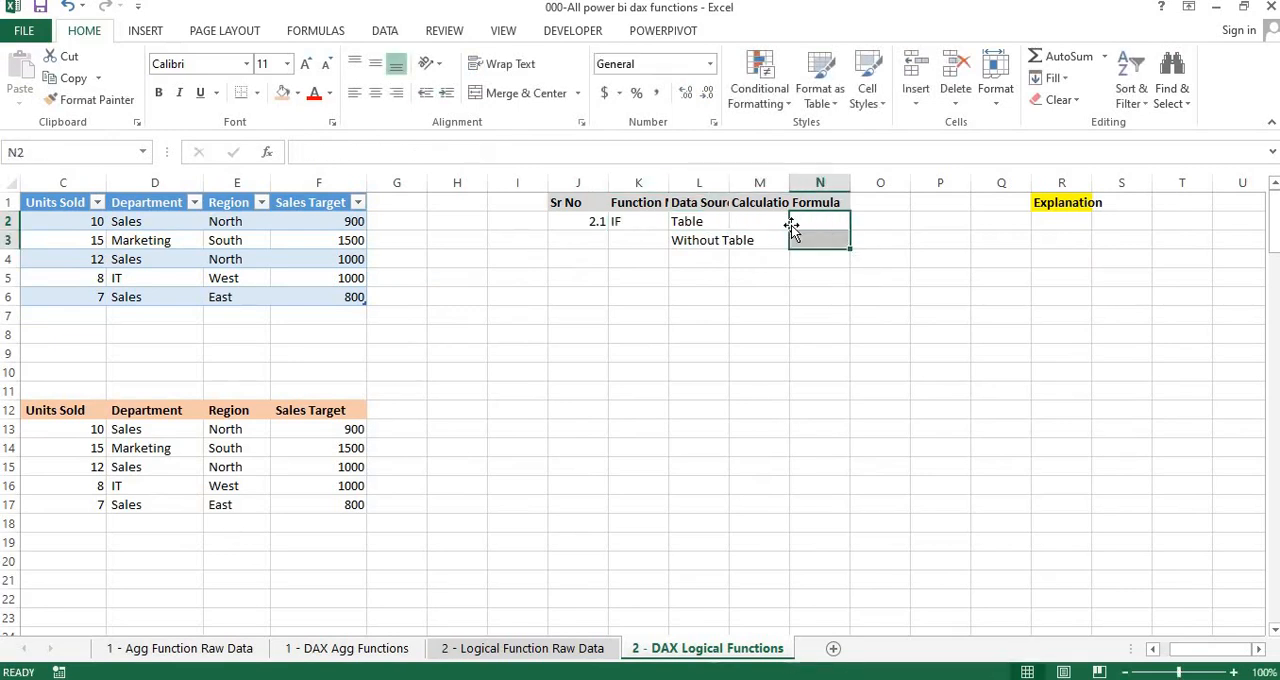
Autofit column R to its Explanation heading
key(Right)
key(Right)
key(Right)
key(Right)
key(Up)
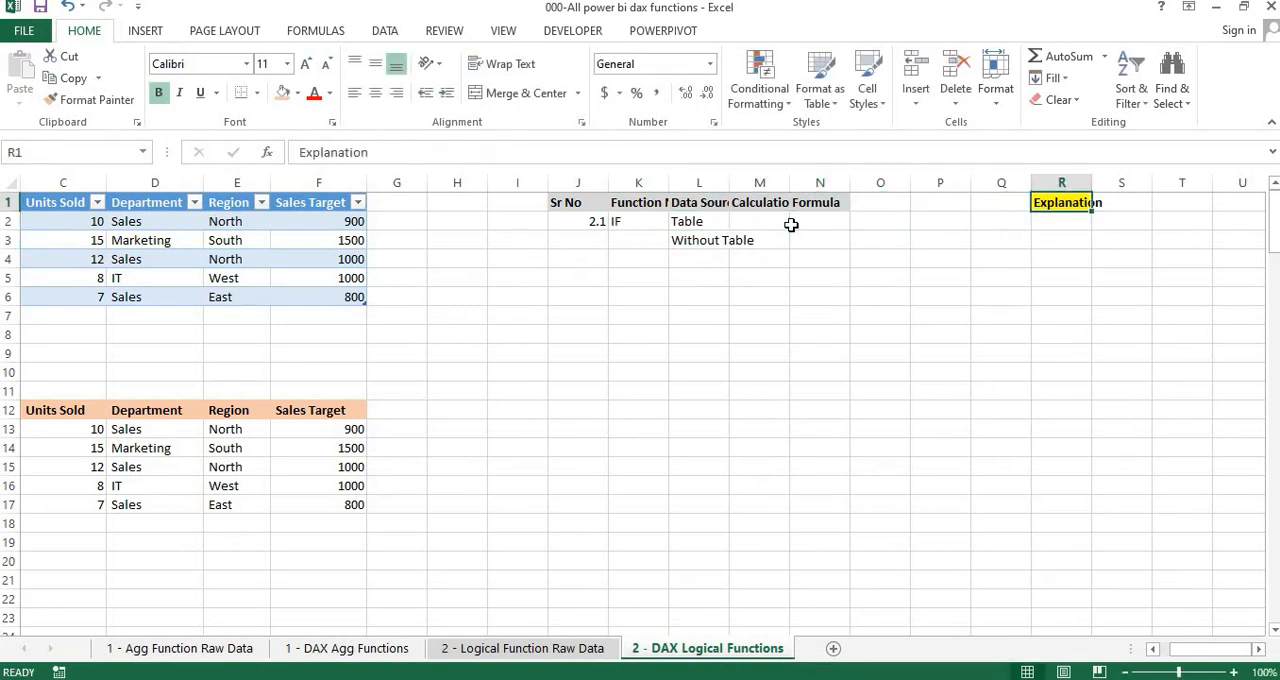
key(alt+h)
key(o)
key(i)
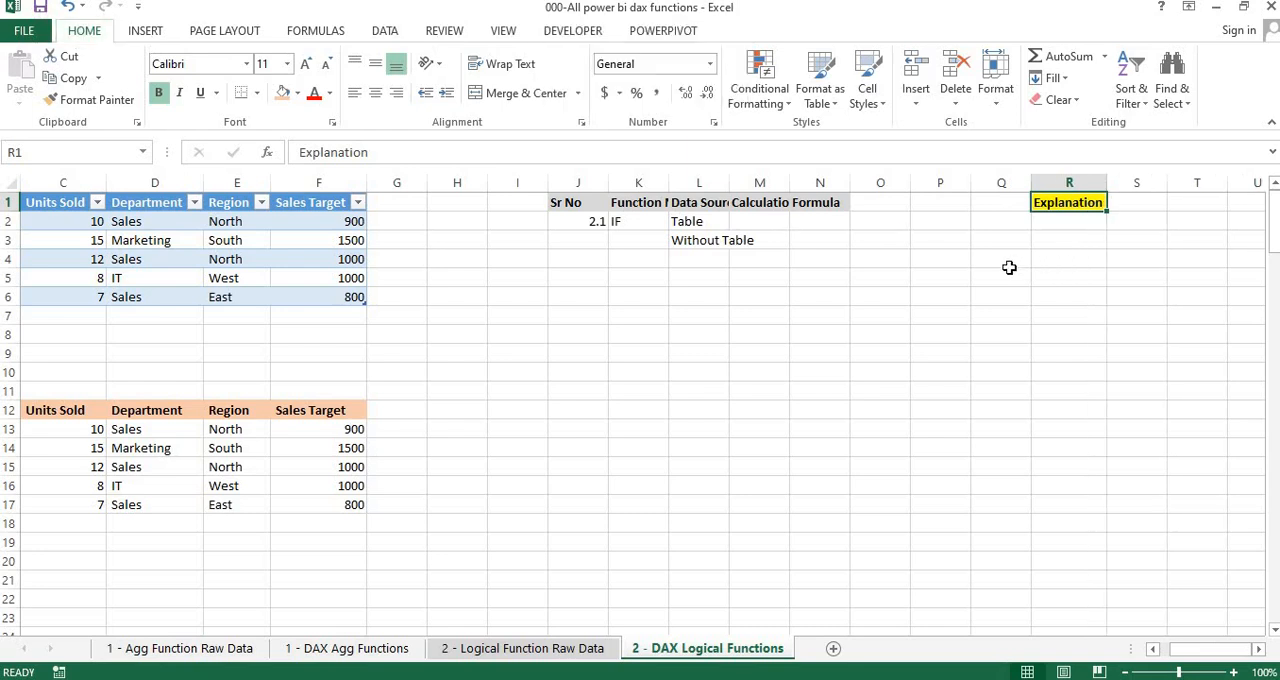
Narrow the empty columns O, P and Q into thin spacers between Formula and Explanation
drag(891, 183, 924, 183)
click(864, 259)
click(733, 290)
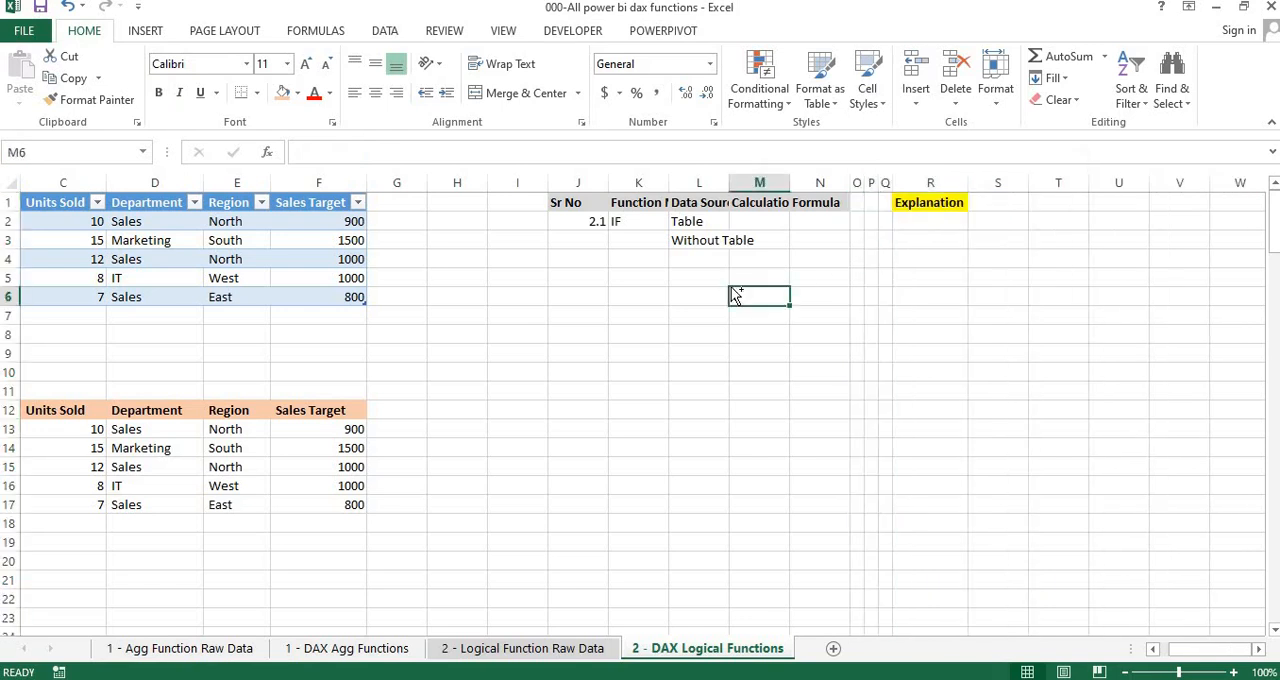
Remove the filter buttons from the upper employee table and apply bold to its header row A1:F1
key(ctrl+Home)
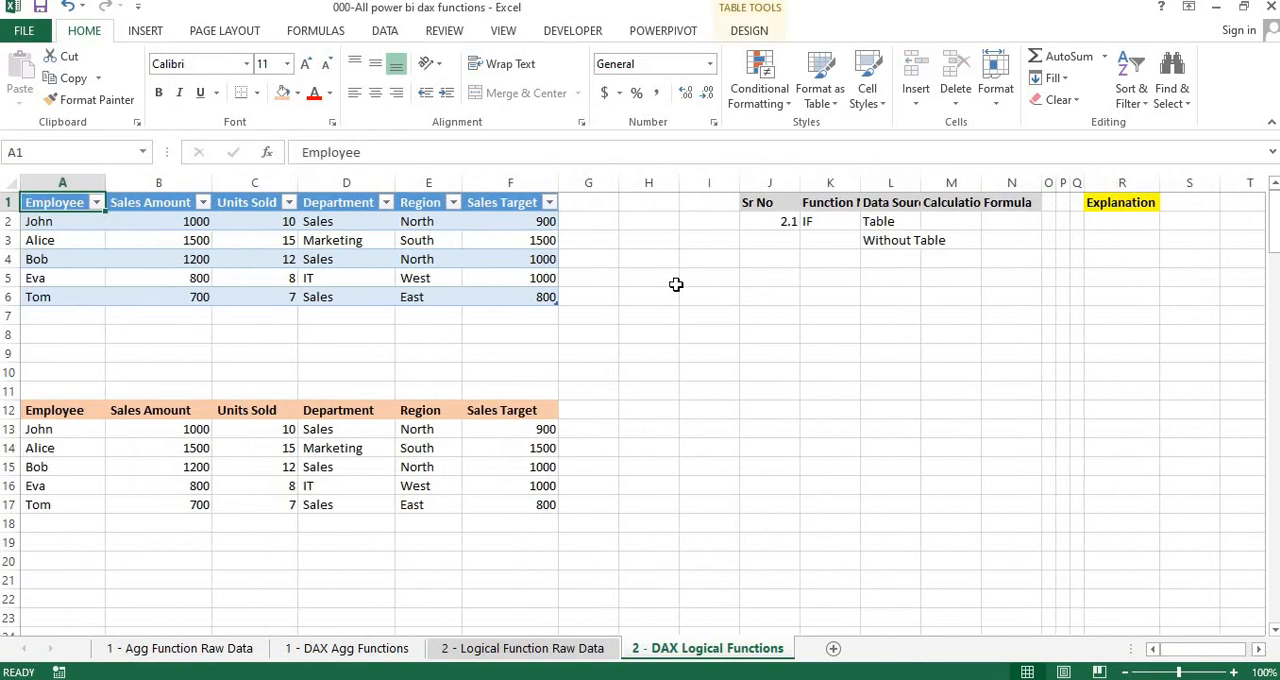
key(ctrl+shift+l)
key(ctrl+shift+Right)
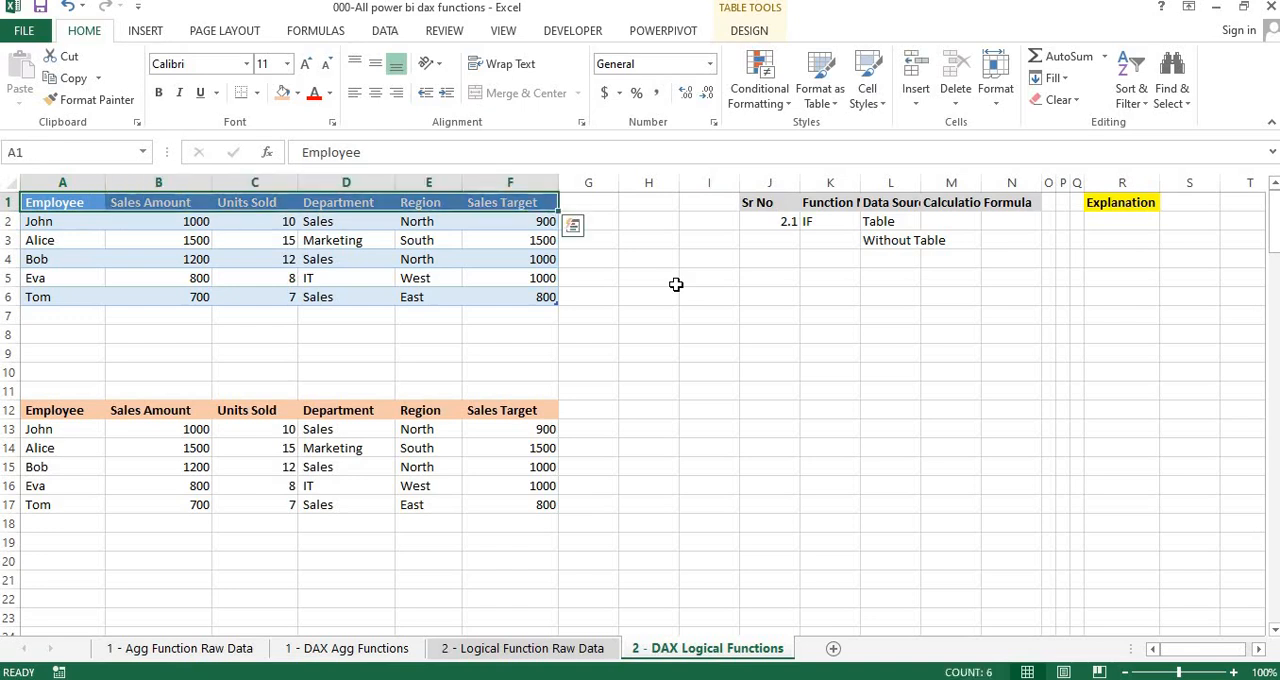
key(ctrl+b)
click(488, 357)
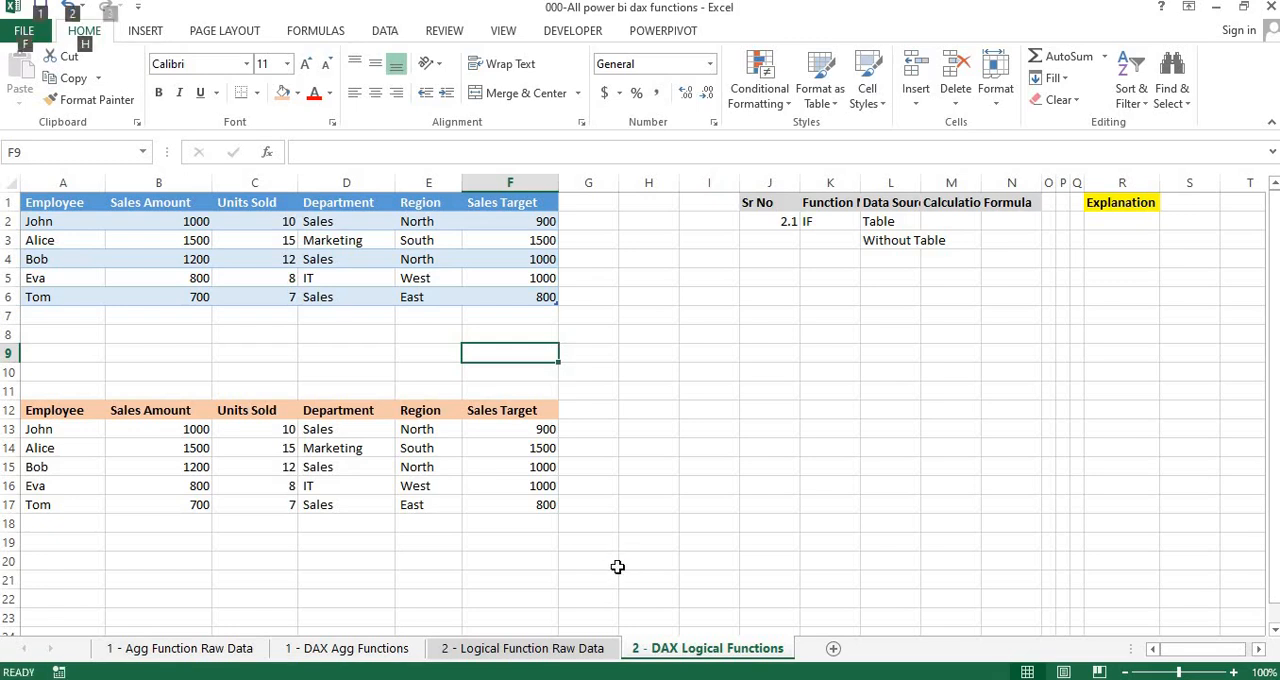
Switch to the 000-All power bi dax functions report in Power BI Desktop
key(alt+Tab)
key(alt+Tab)
key(alt+Tab)
key(alt+Tab)
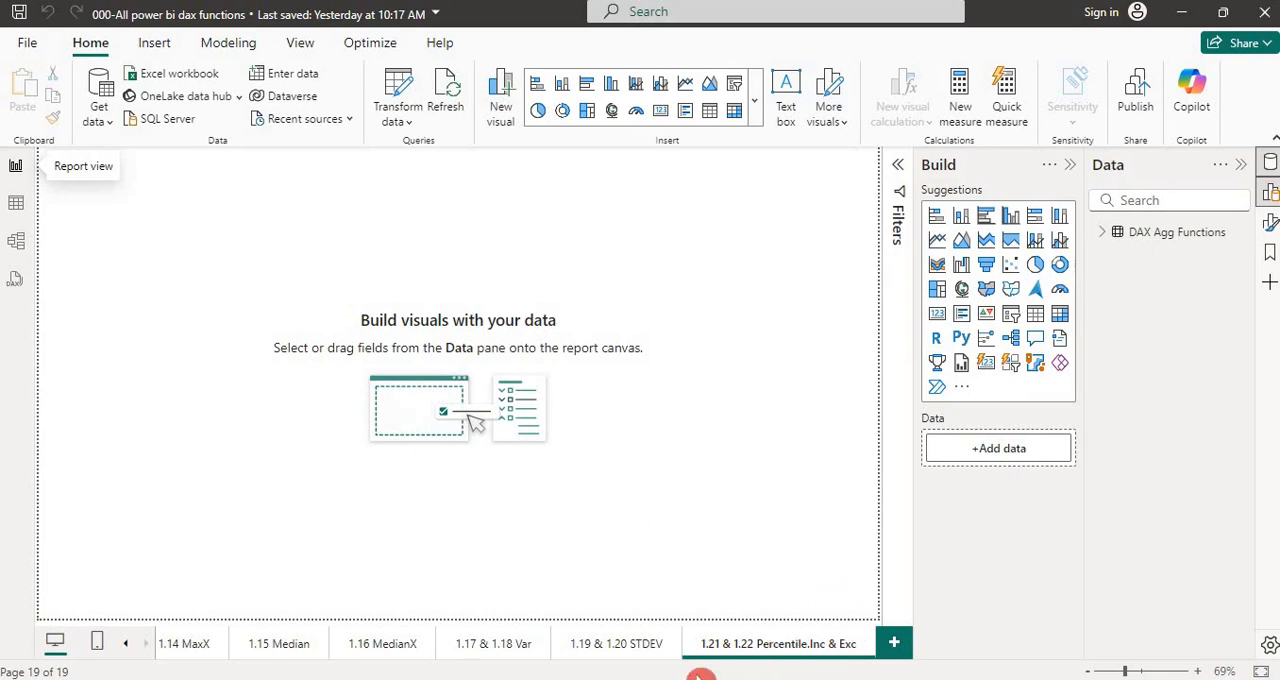
Examine the sample dataset and IF section of 002-Logical Functions in Notepad, and close the file
key(alt+Tab)
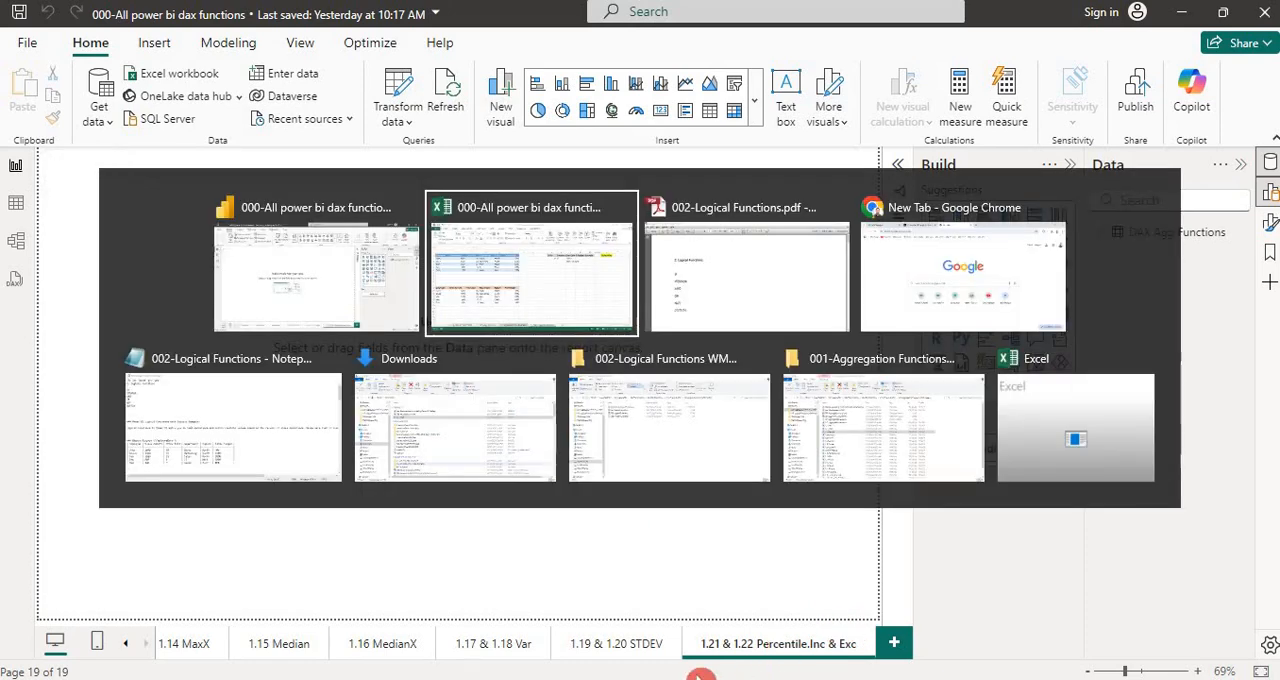
key(alt+Tab)
key(alt+Tab)
key(alt+Tab)
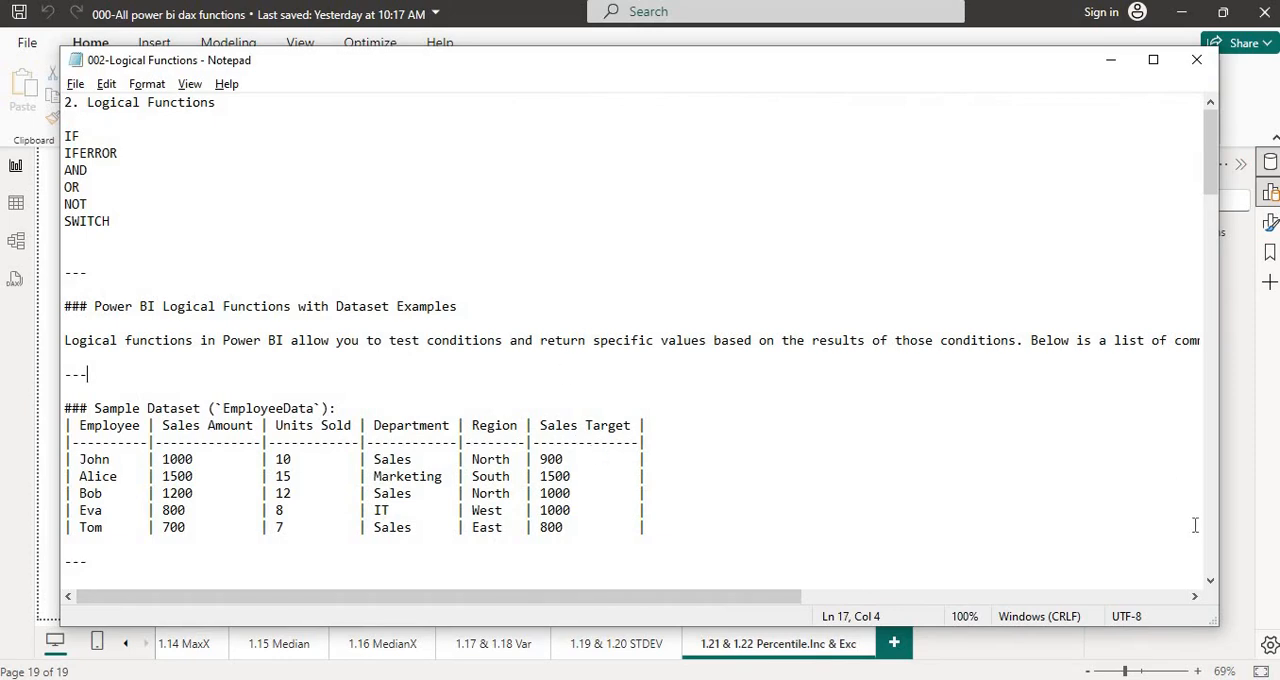
click(1211, 581)
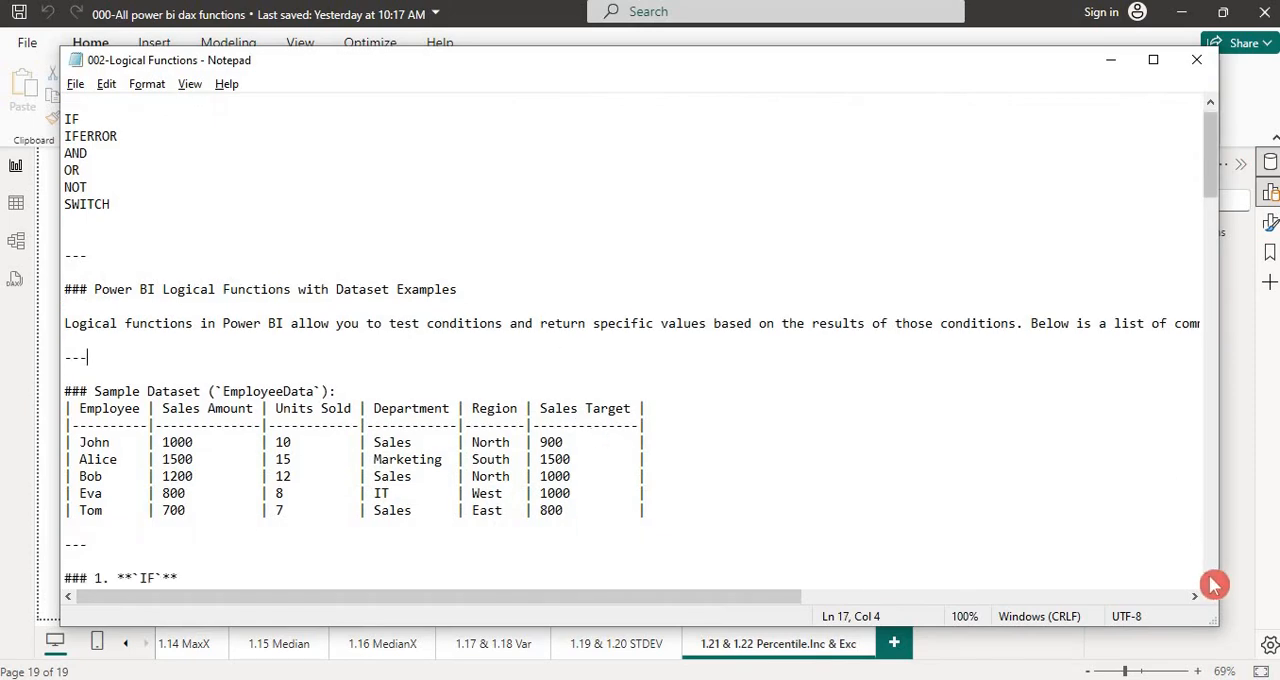
click(1211, 581)
click(1211, 581)
click(1211, 581)
click(1211, 581)
drag(683, 445, 124, 341)
click(415, 290)
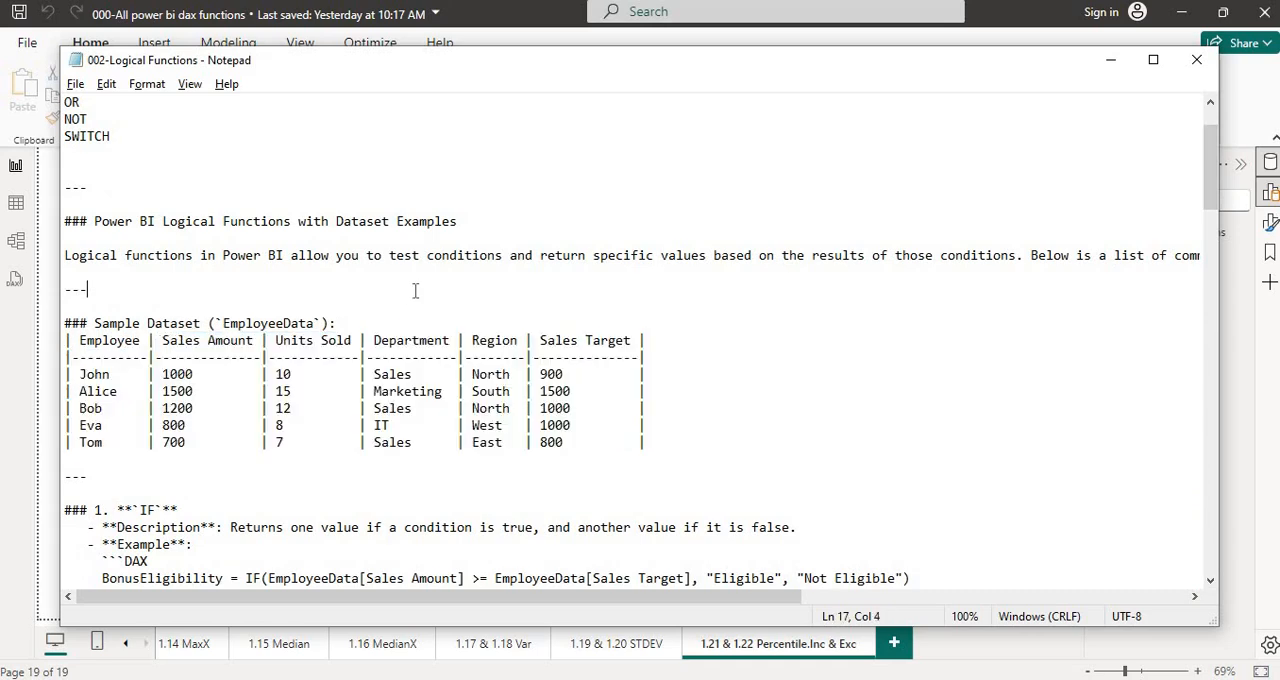
click(1196, 60)
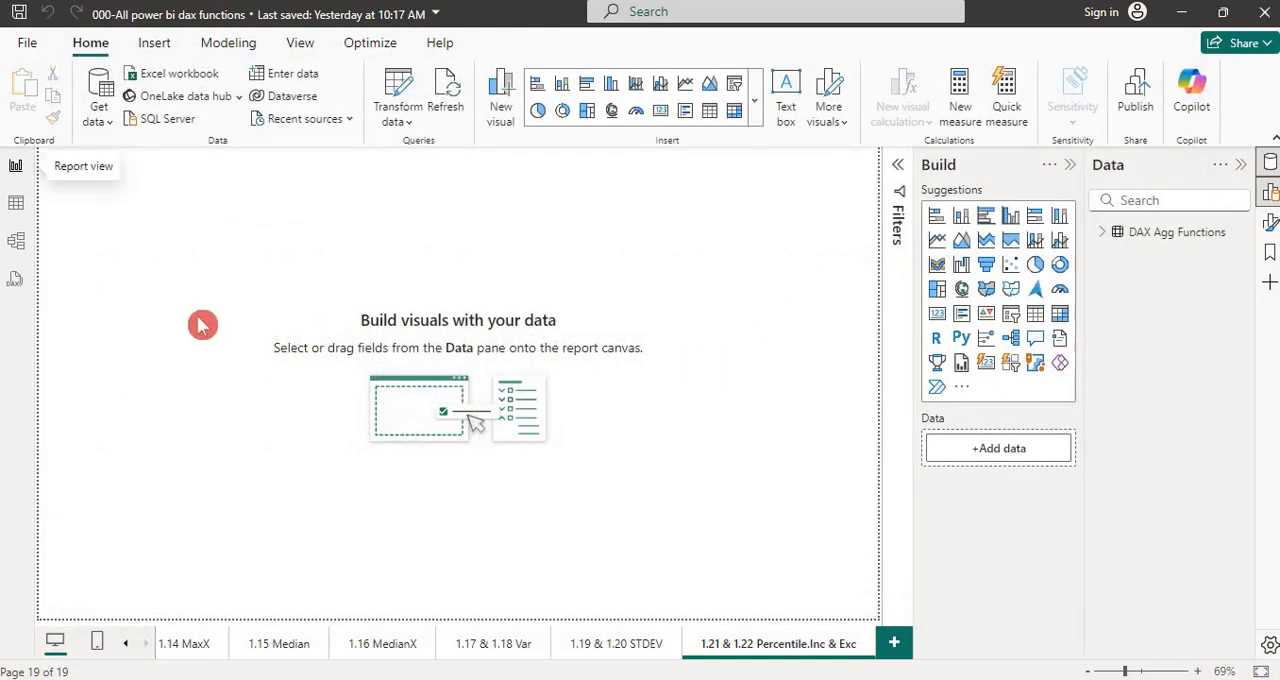
Open 002-Logical Functions from the Desktop as a Text/CSV data source in Power BI and inspect its import preview
click(108, 126)
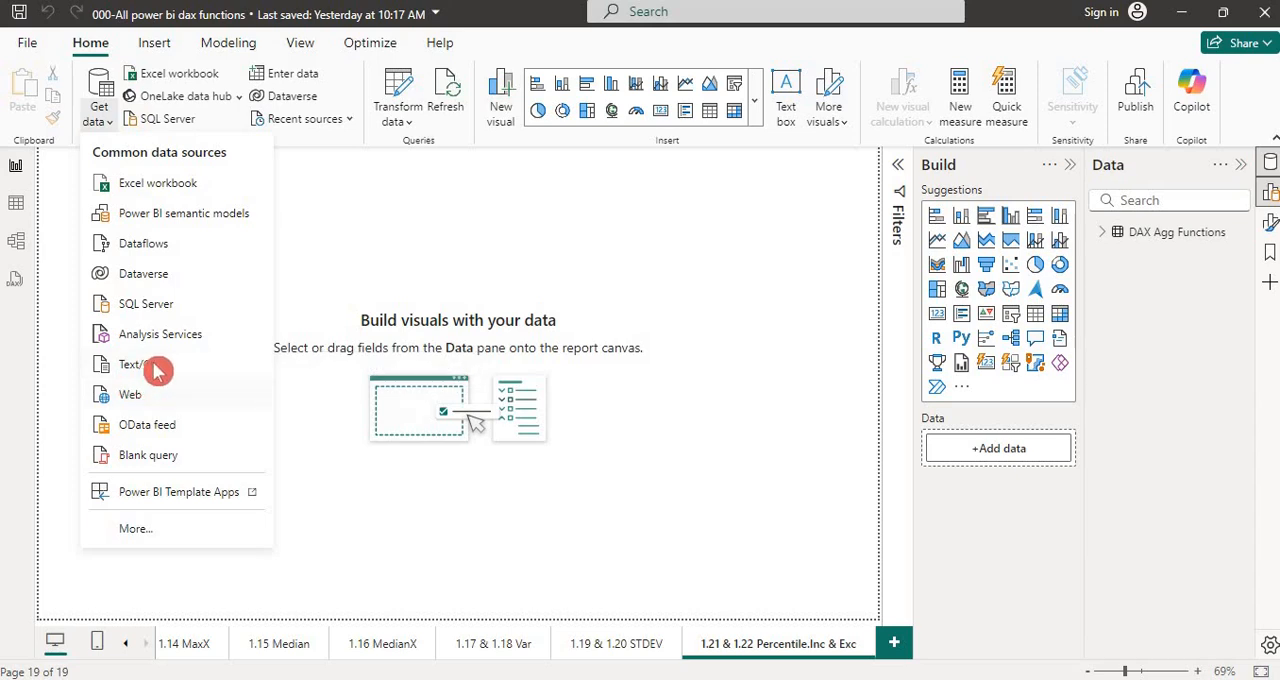
click(152, 369)
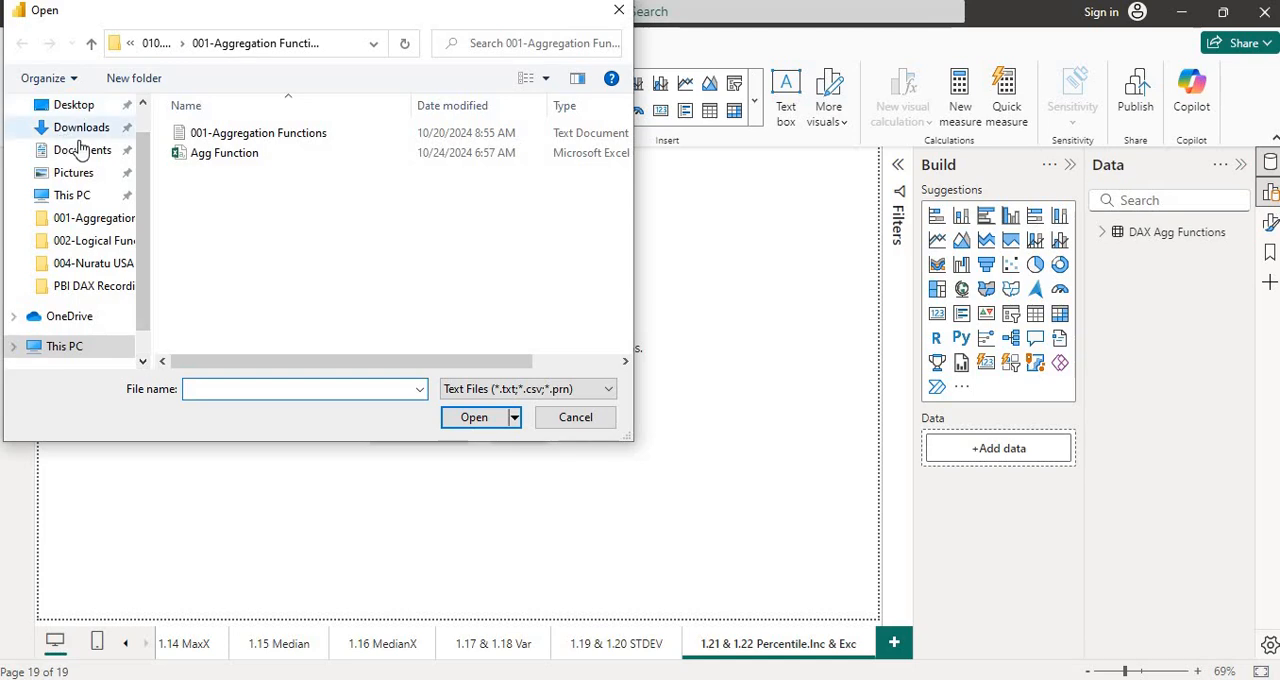
click(74, 105)
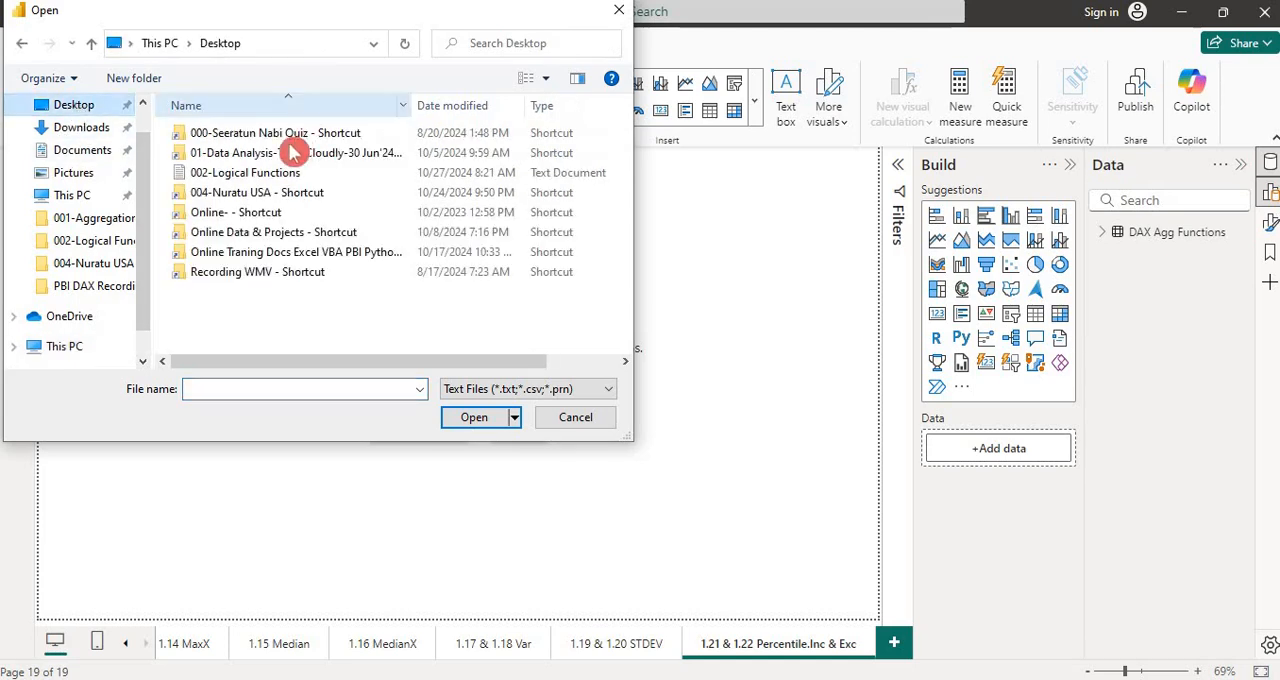
click(252, 180)
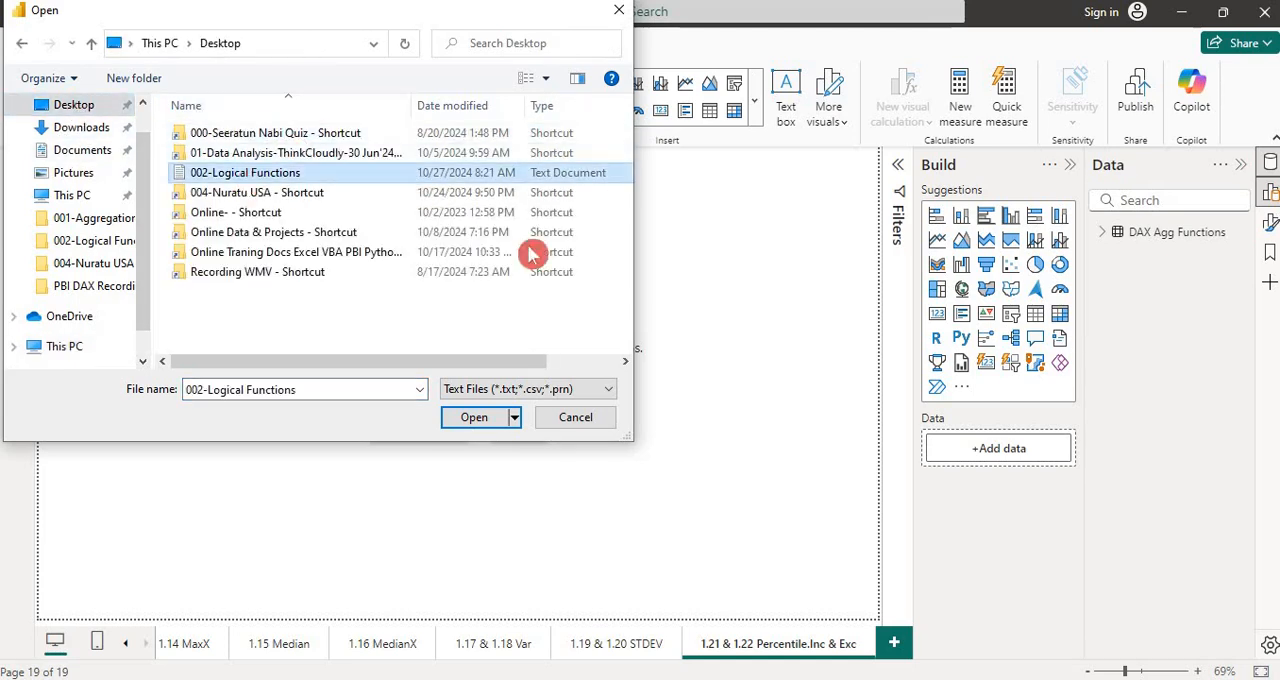
click(462, 418)
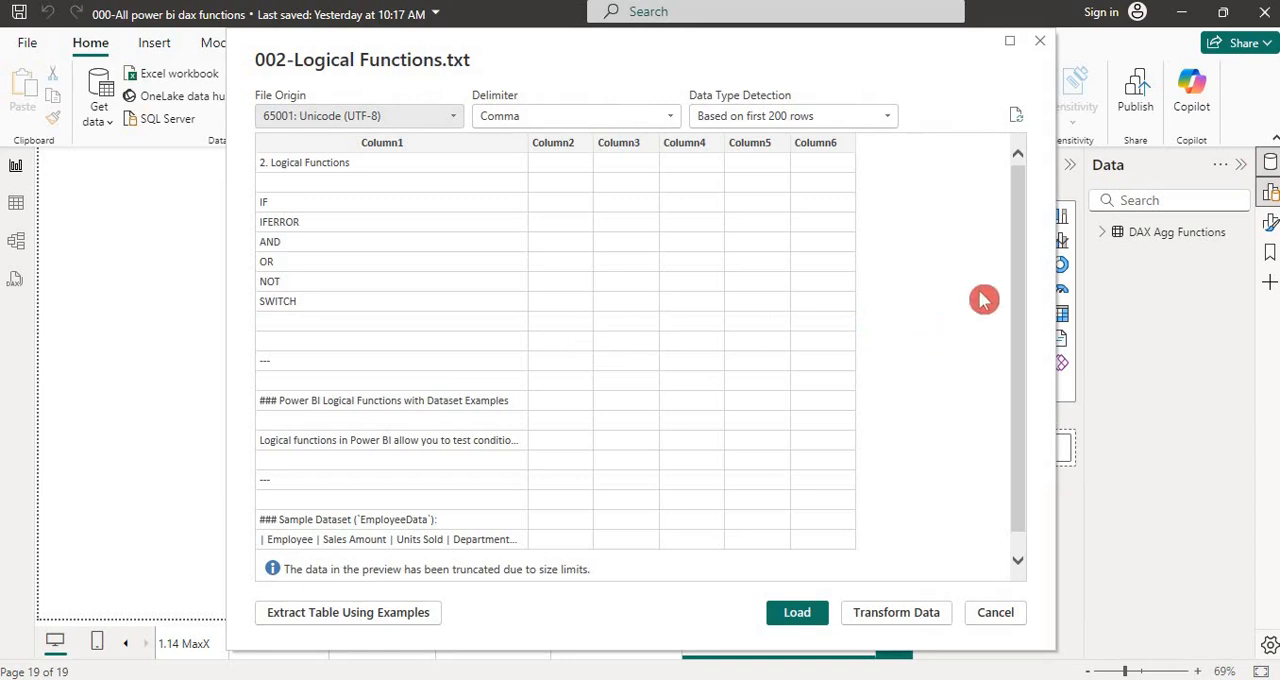
drag(1021, 251, 1027, 190)
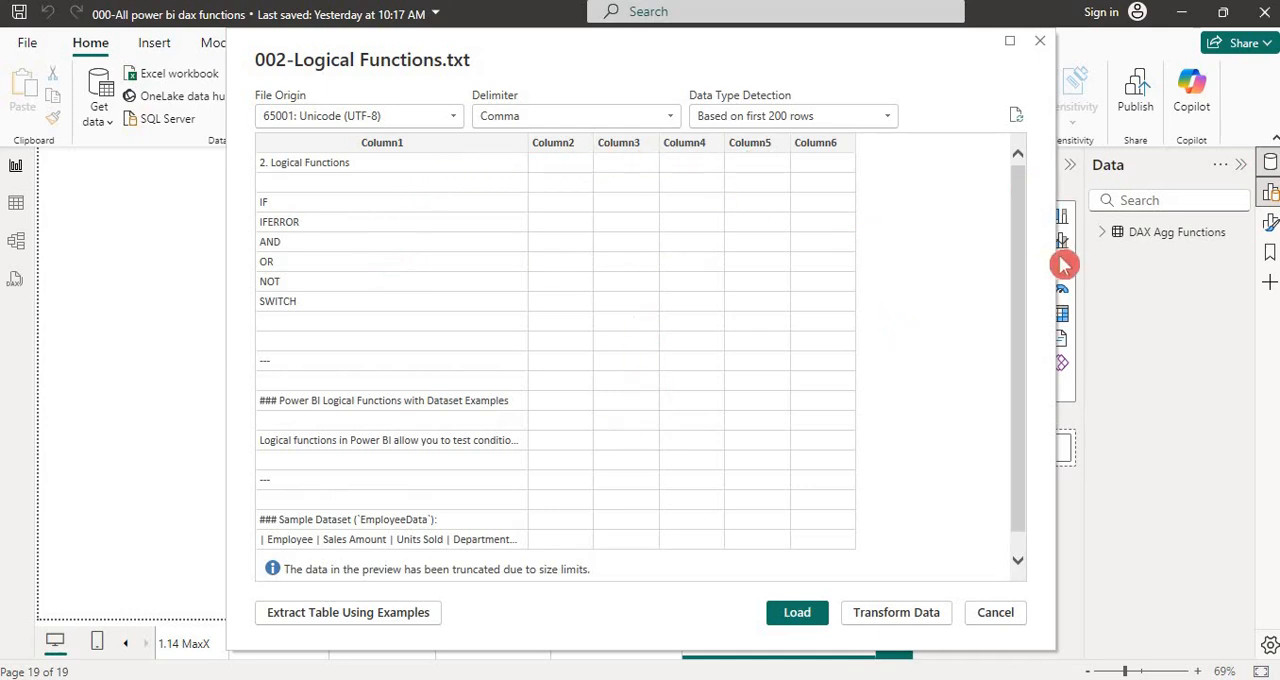
drag(1024, 219, 1020, 162)
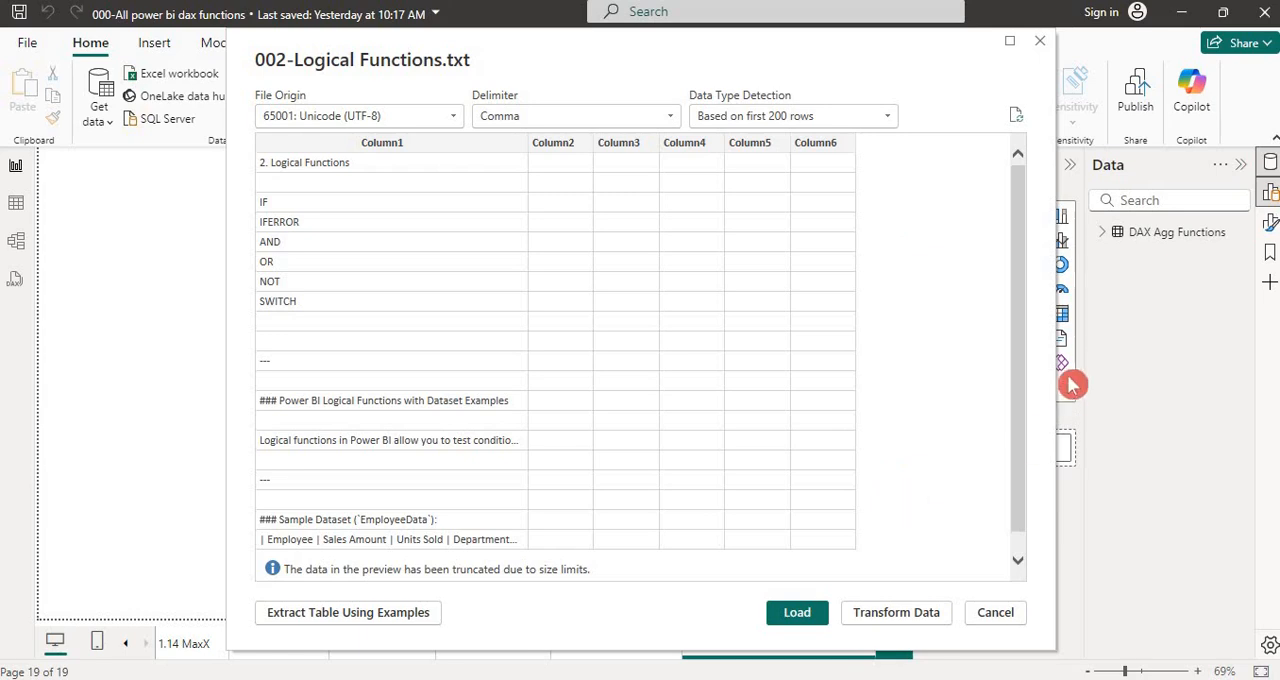
Send the previewed 002-Logical Functions text data to Power Query Editor for transformation instead of loading it directly
drag(1027, 344, 1034, 290)
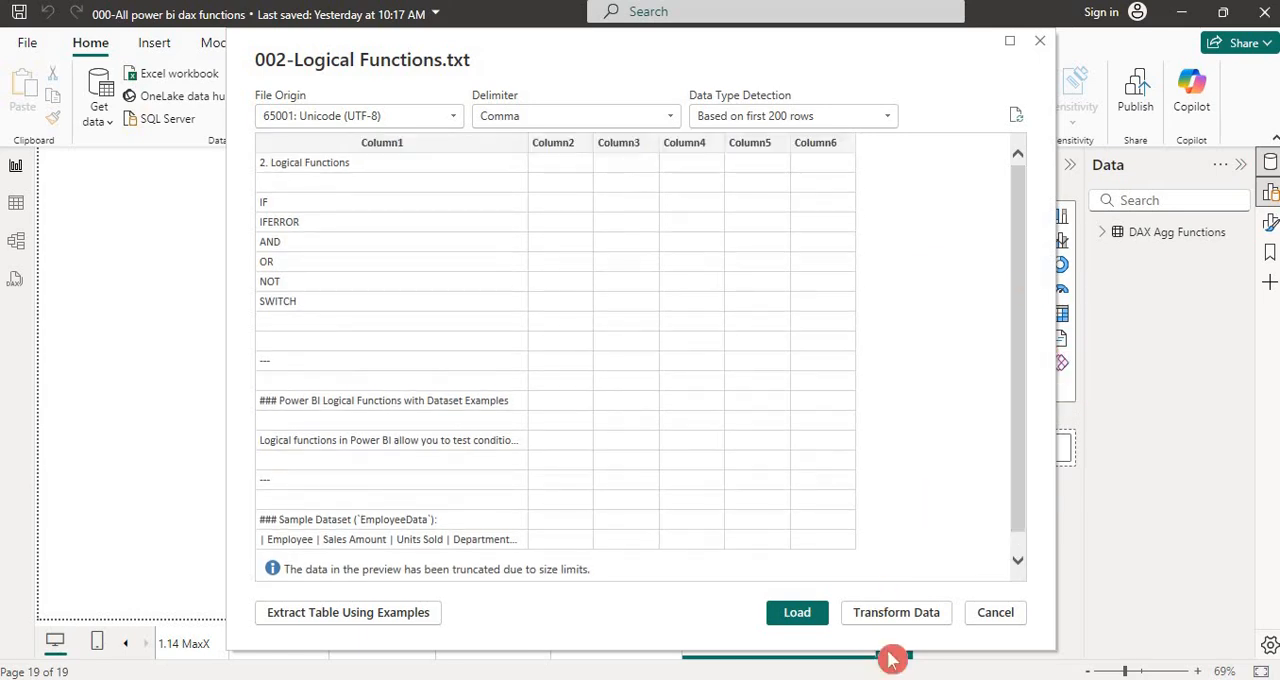
click(903, 620)
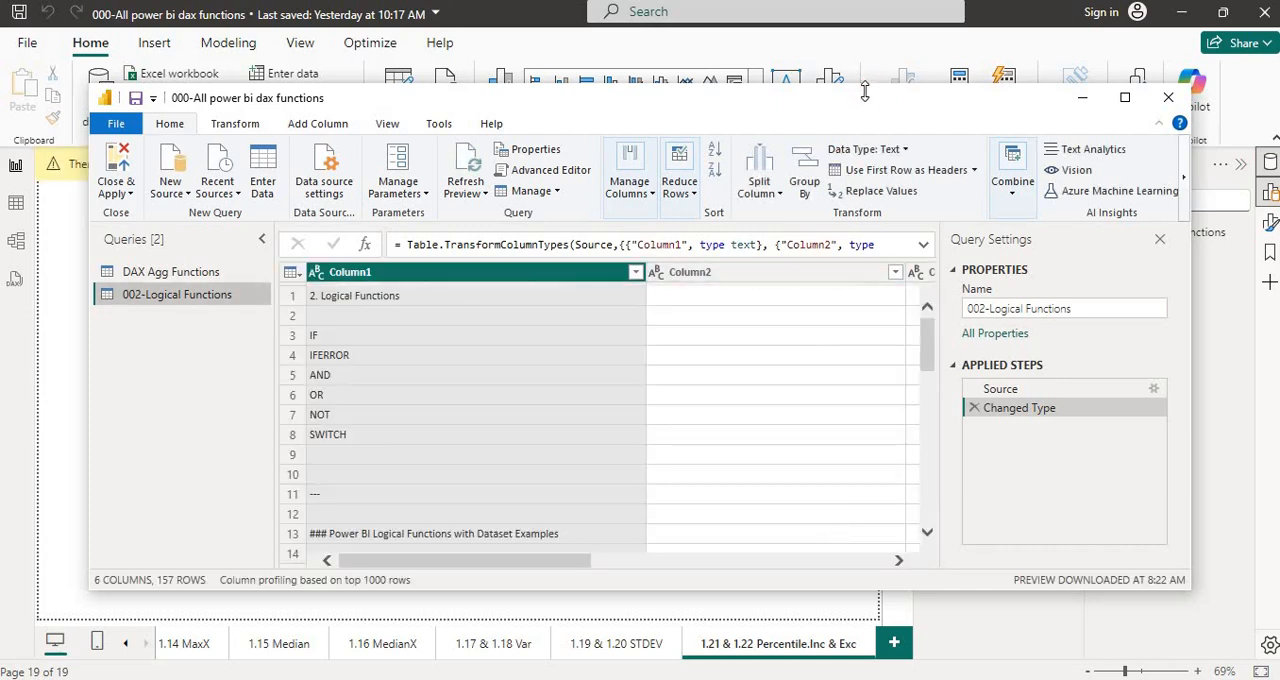
drag(858, 114, 690, 101)
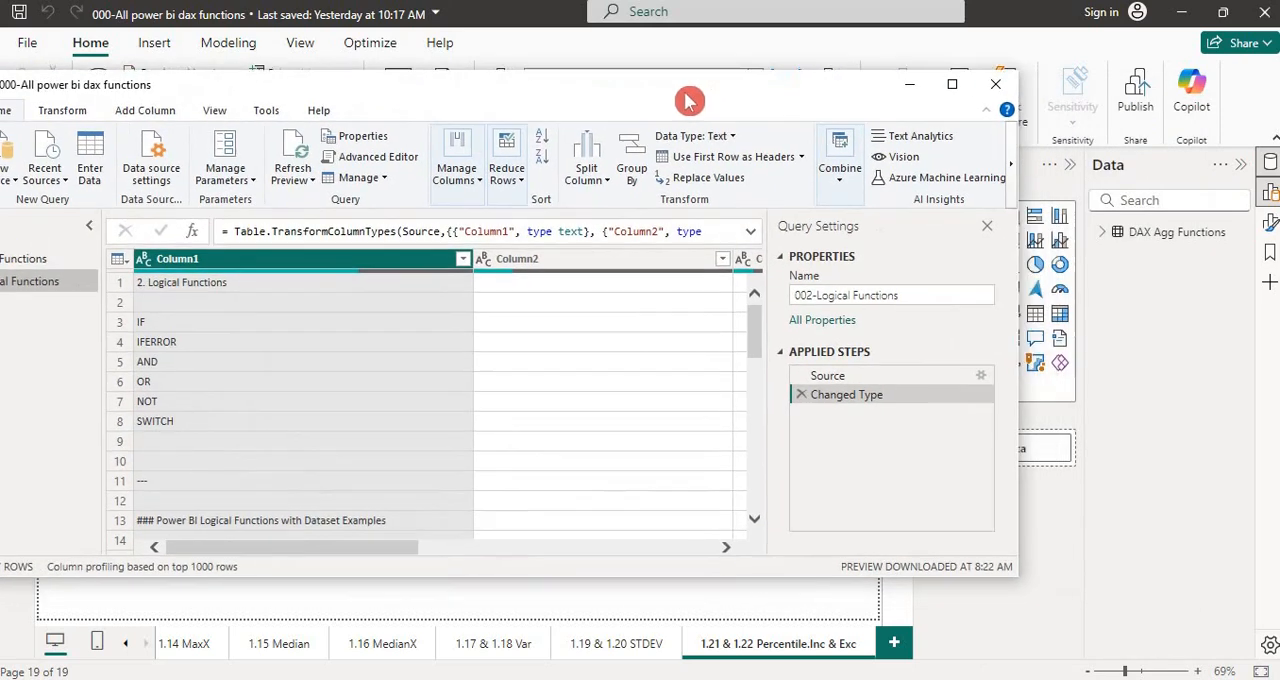
Rename the 002-Logical Functions query to DAX Logical Functions and maximize the Power Query Editor window
click(867, 293)
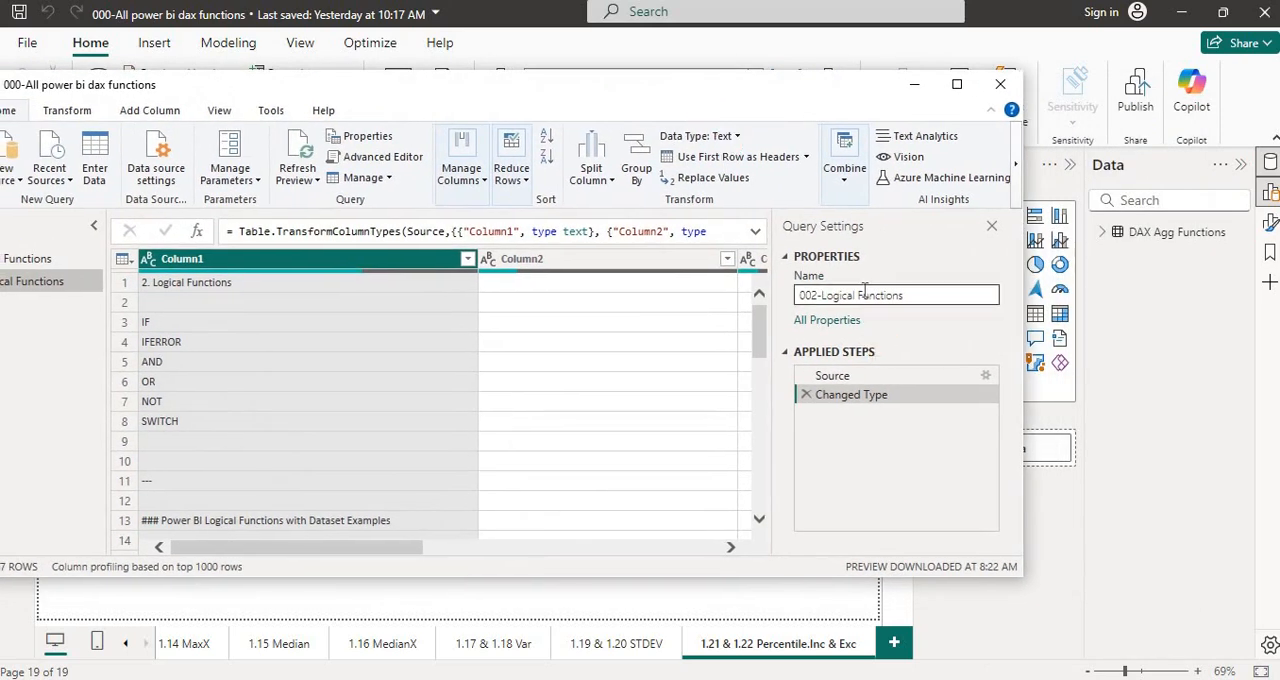
click(866, 295)
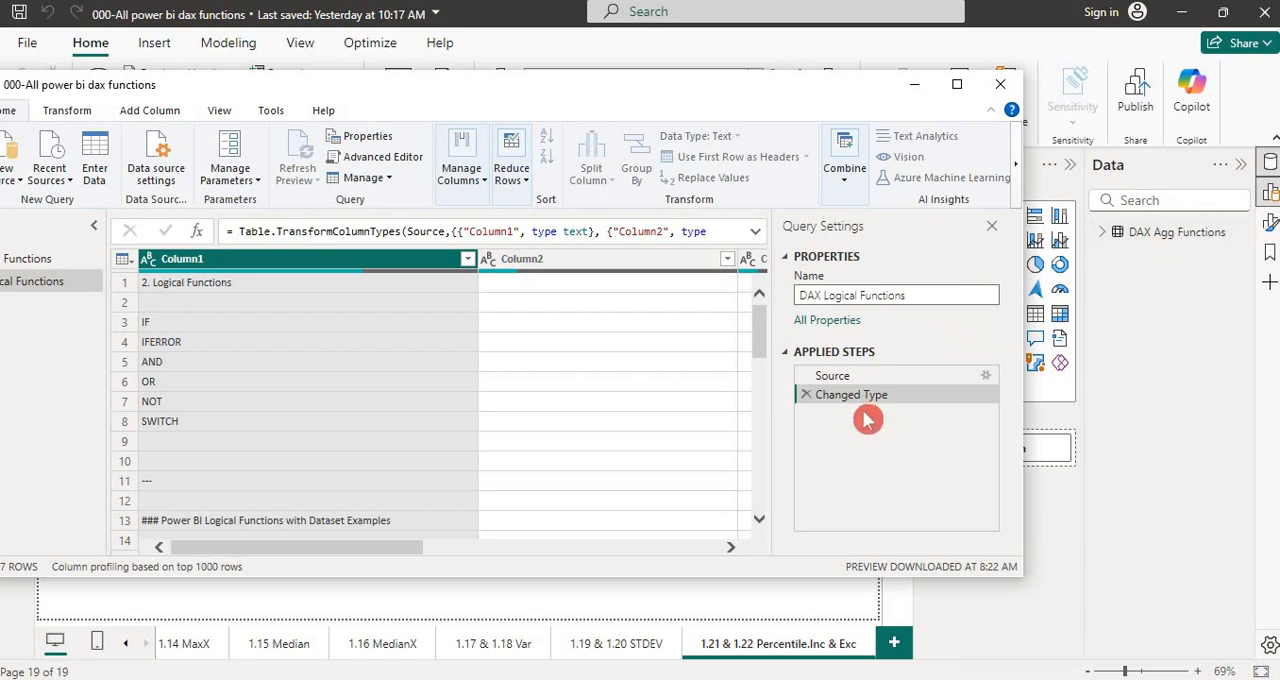
key(Return)
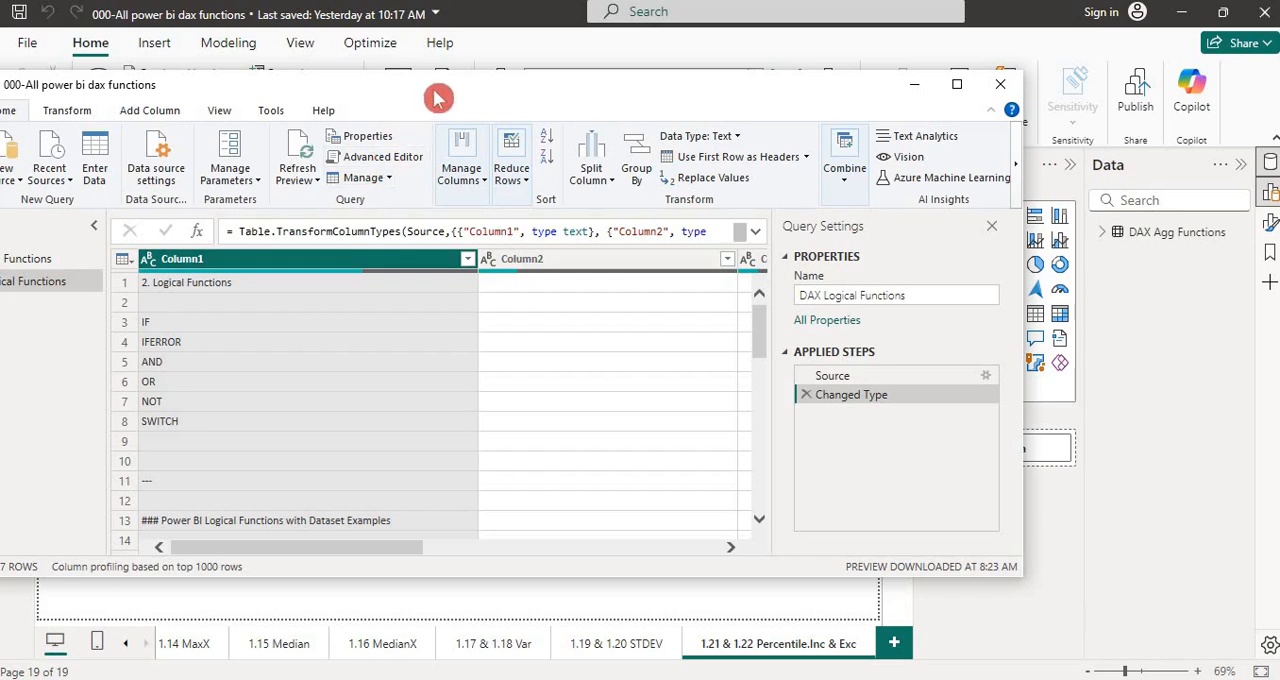
click(958, 86)
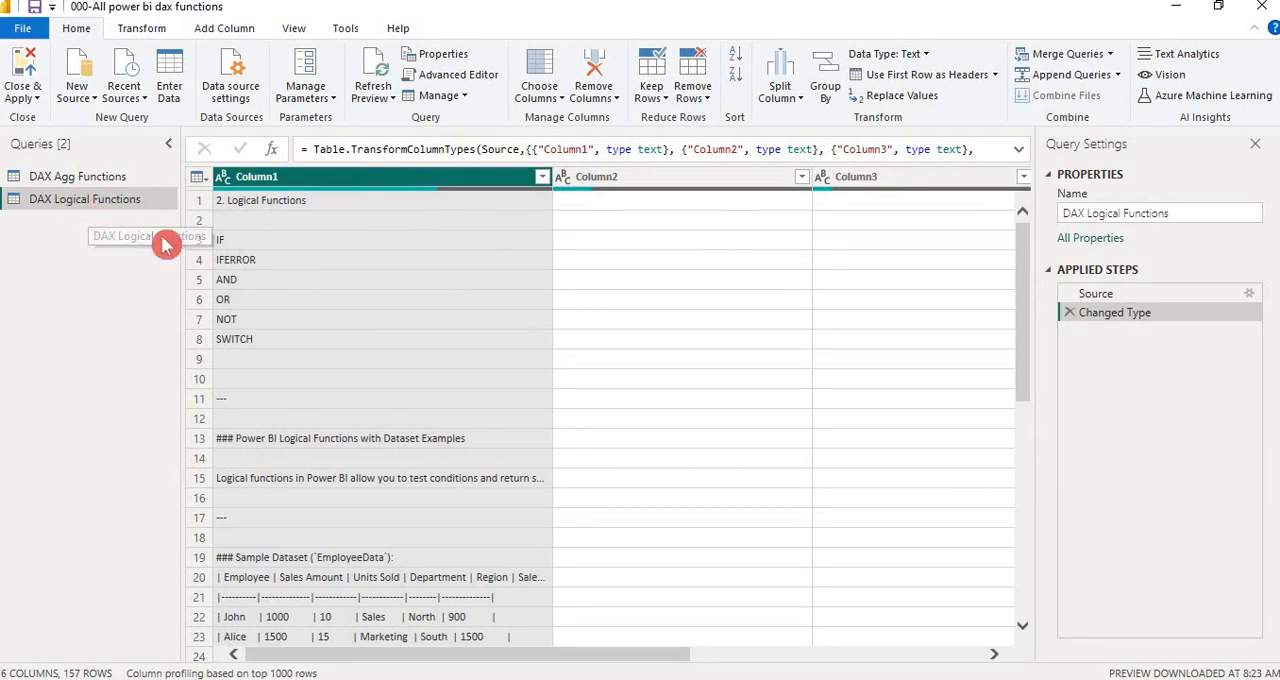
Examine the DAX Logical Functions query across all six columns and down to the sample EmployeeData rows
click(672, 281)
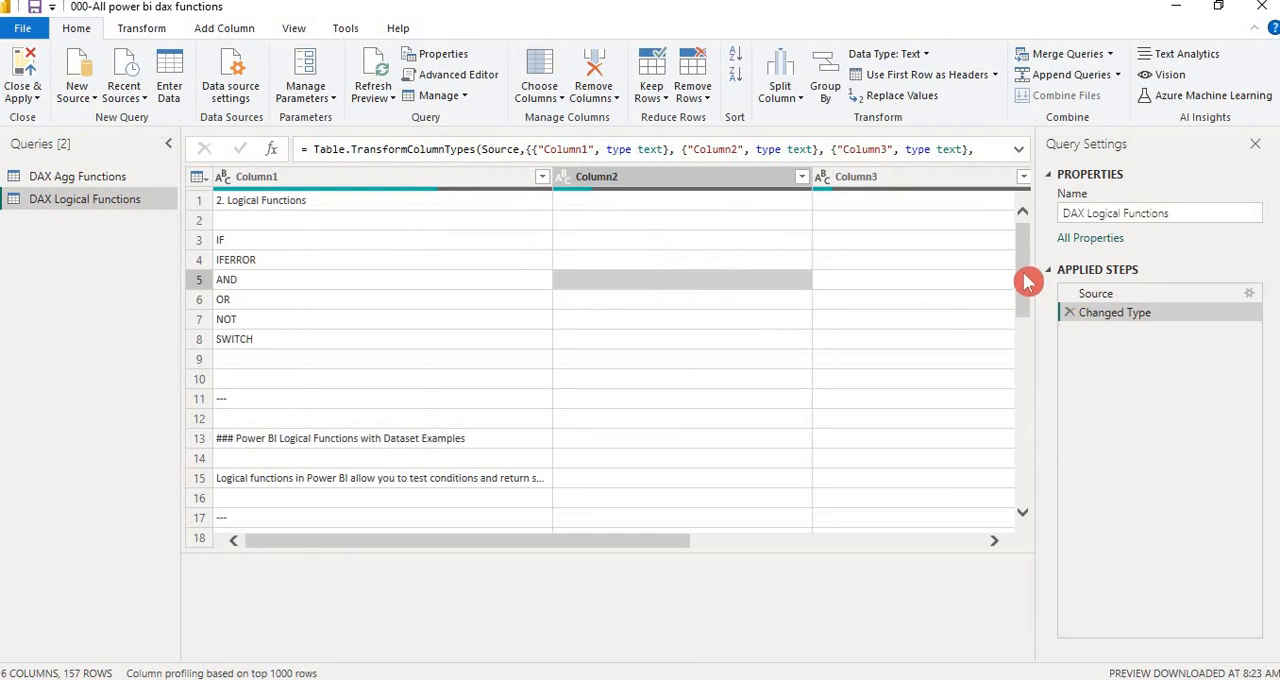
drag(1026, 263, 1012, 238)
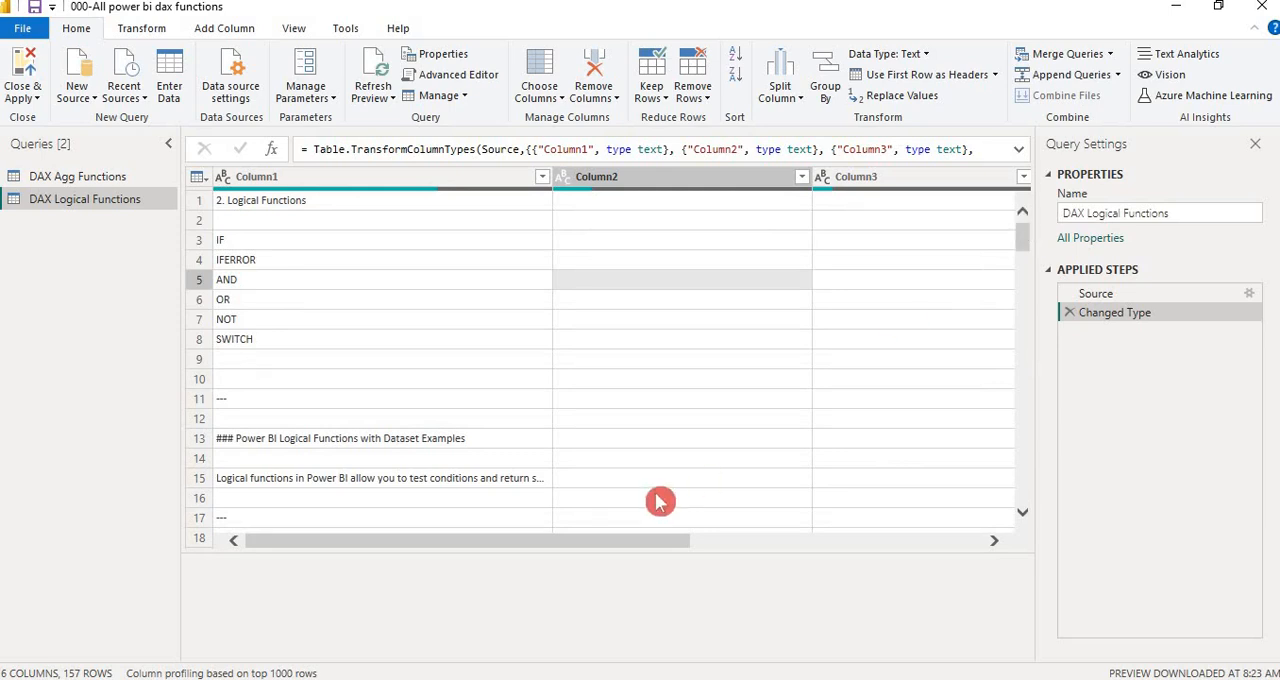
drag(602, 541, 1001, 512)
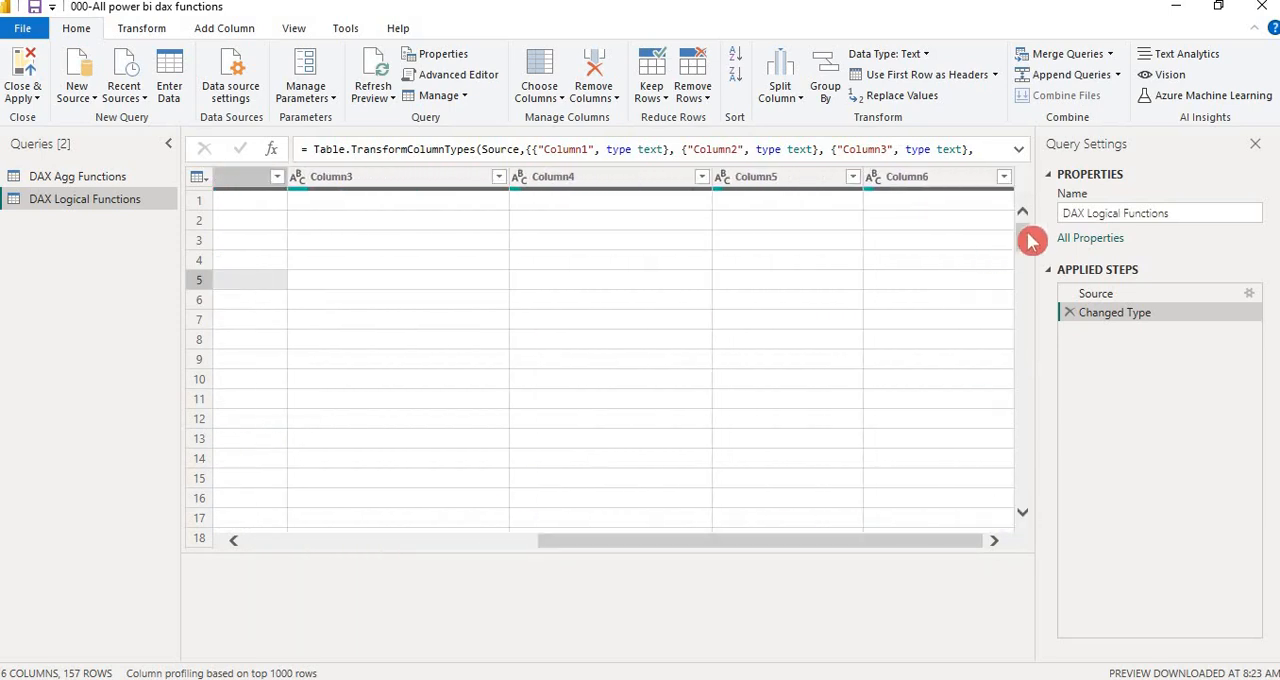
drag(1030, 240, 1014, 191)
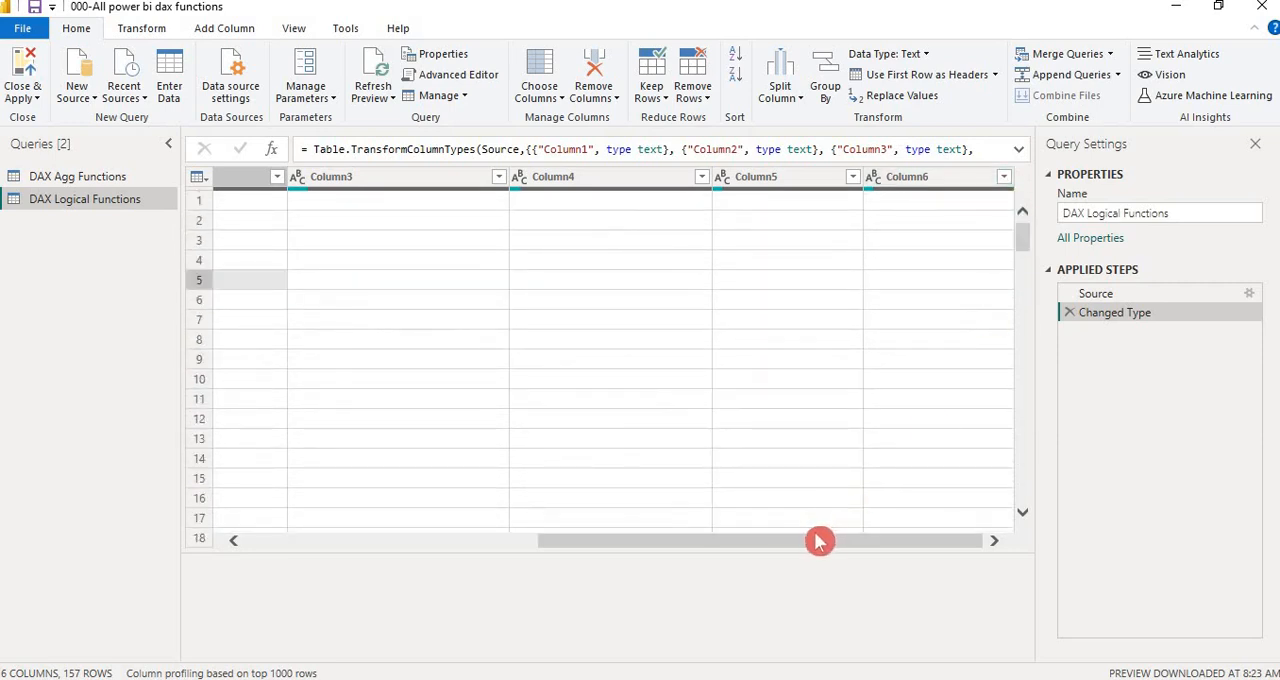
drag(819, 541, 420, 541)
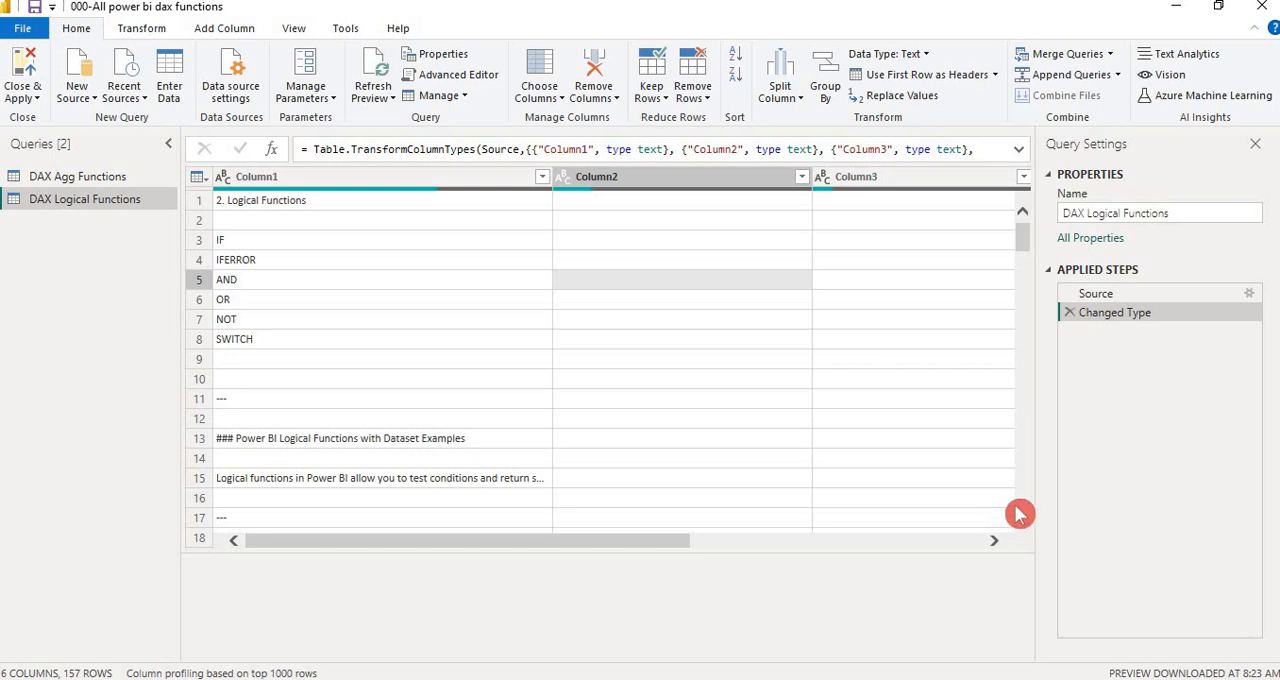
scroll(1022, 514, down, 2)
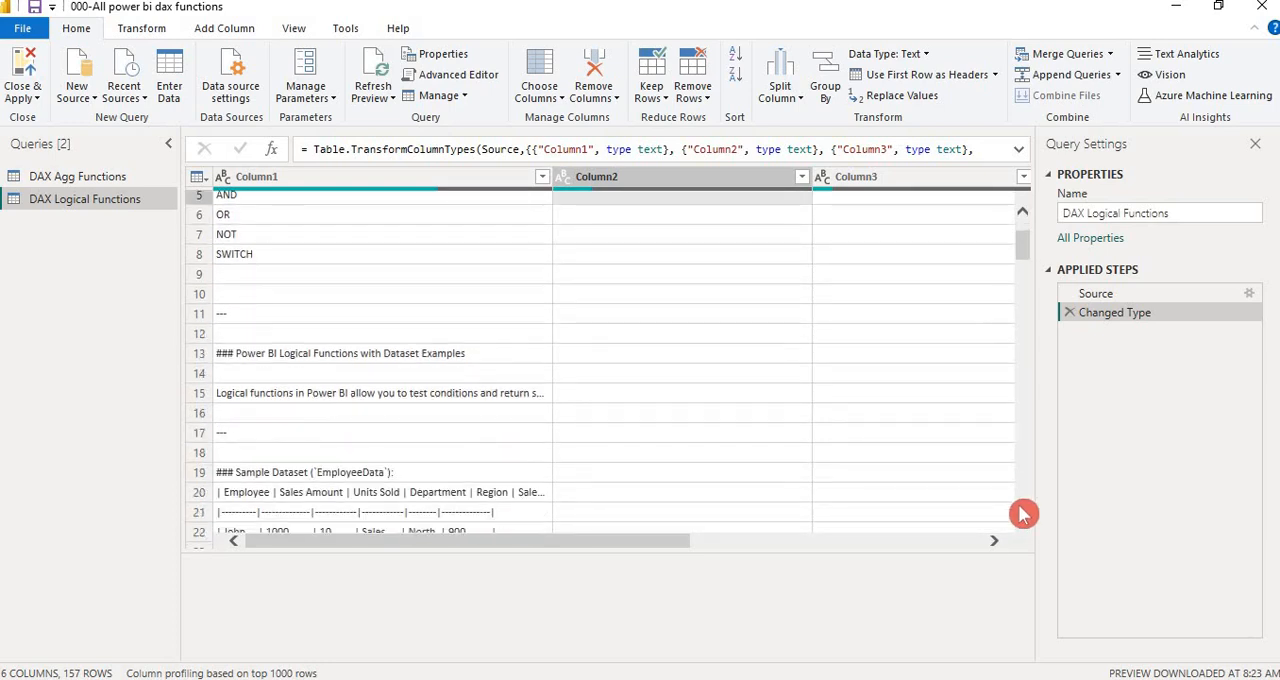
scroll(1022, 514, down, 5)
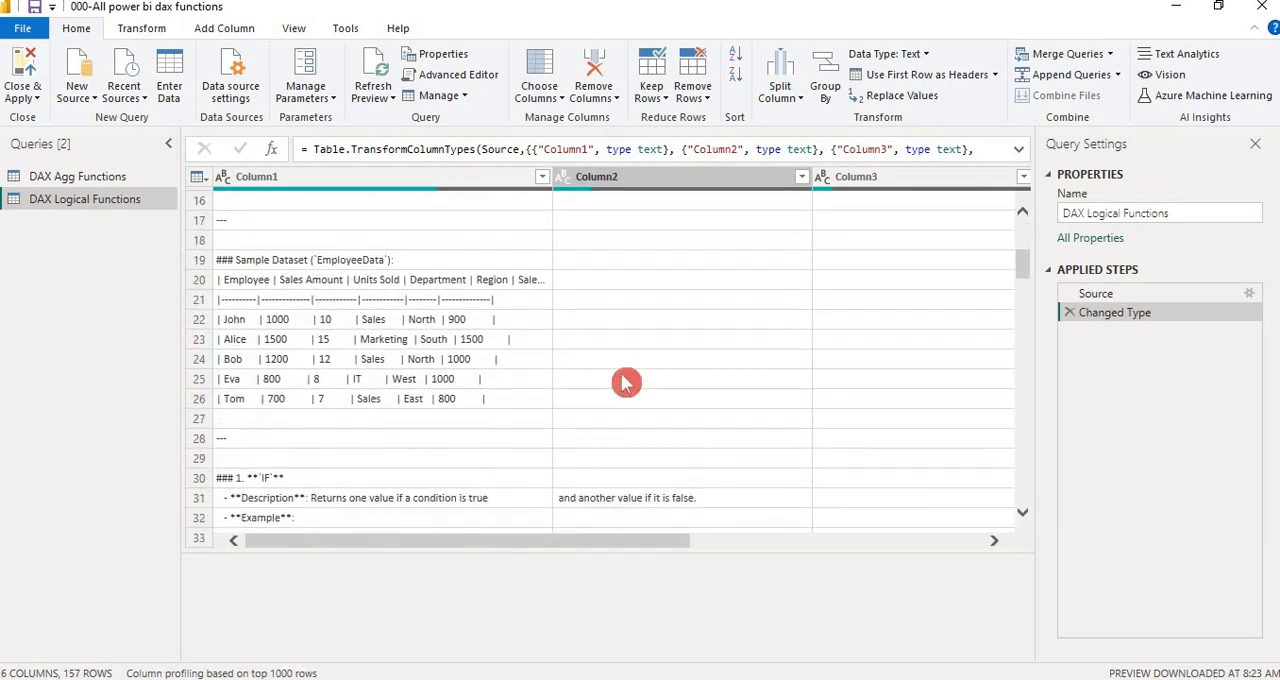
Try removing Column2, Column3 and Column4 from the query, and delete that removal from the applied steps
click(394, 185)
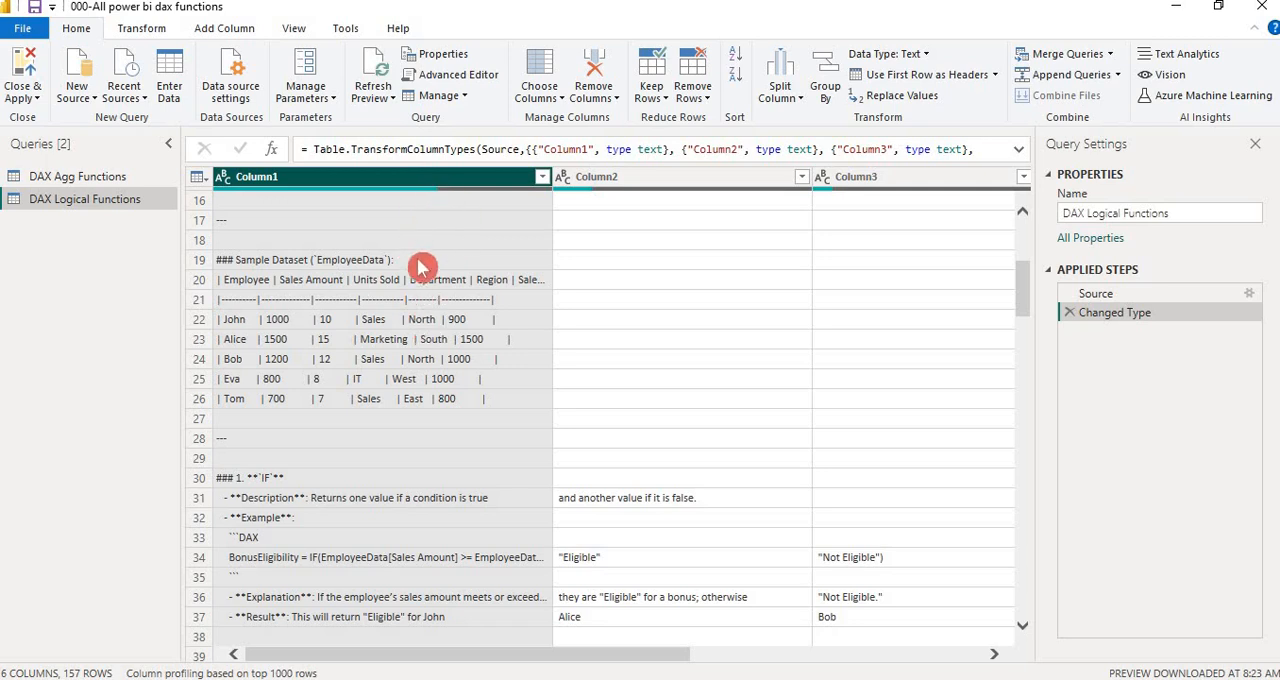
click(748, 217)
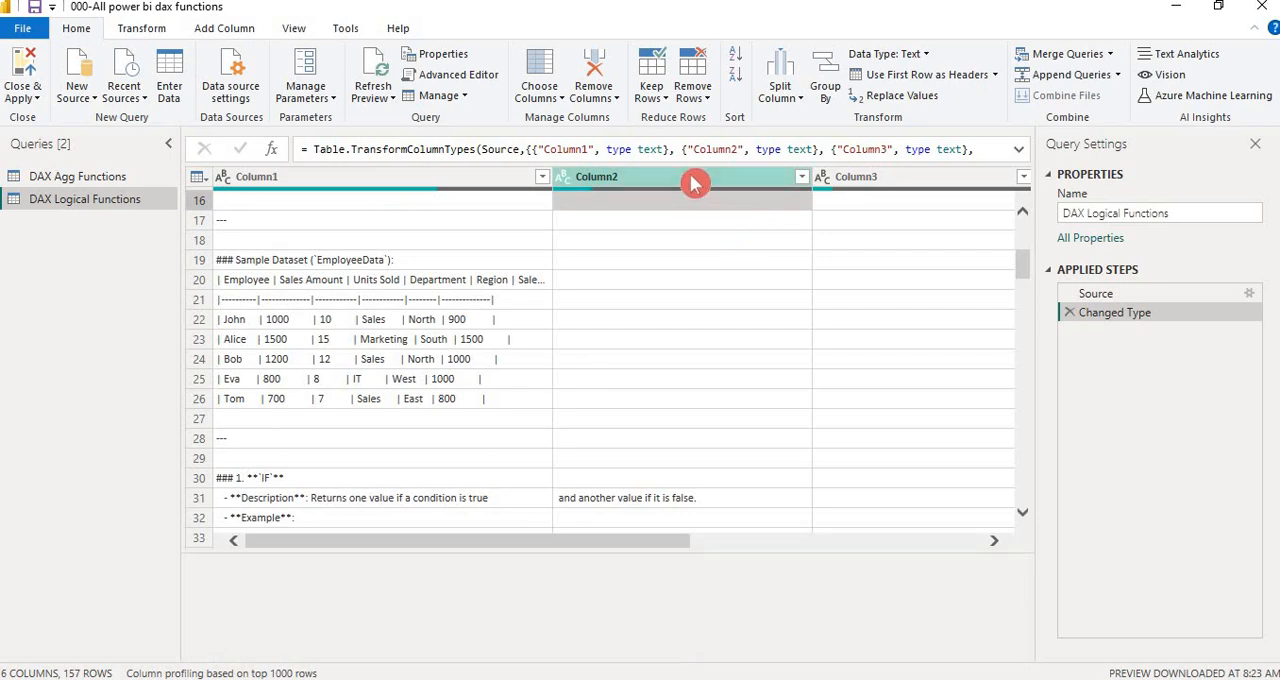
click(695, 183)
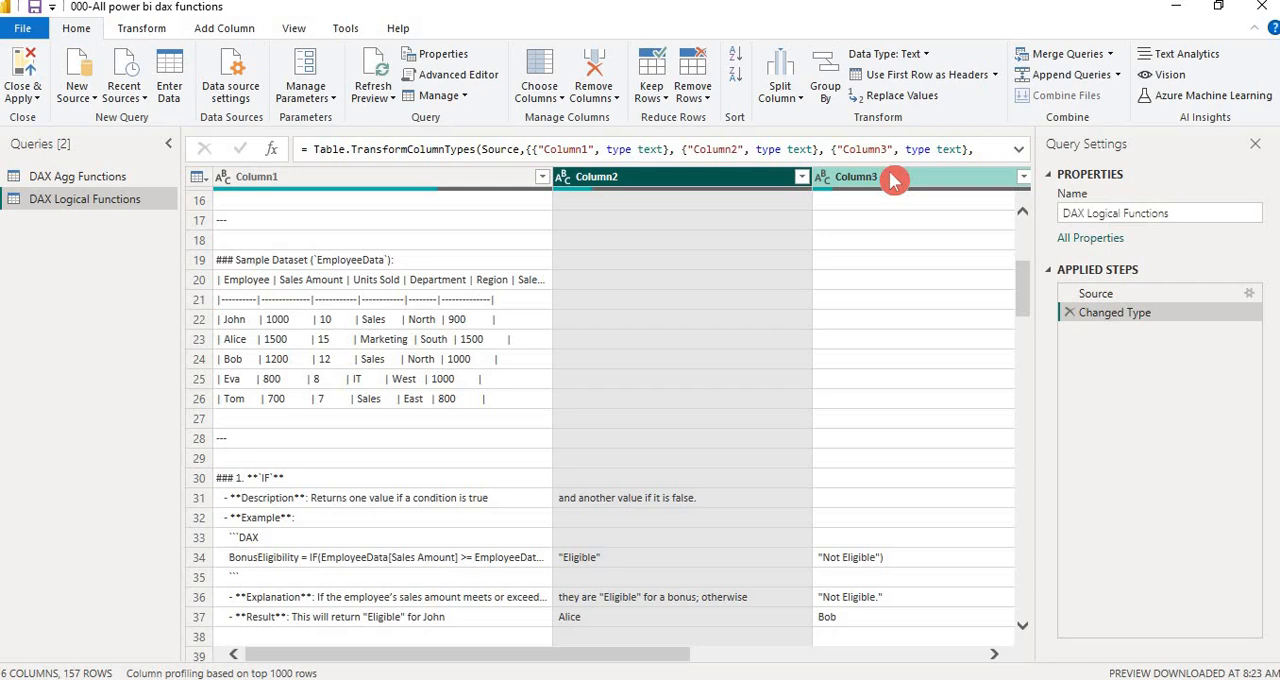
ctrl+click(893, 180)
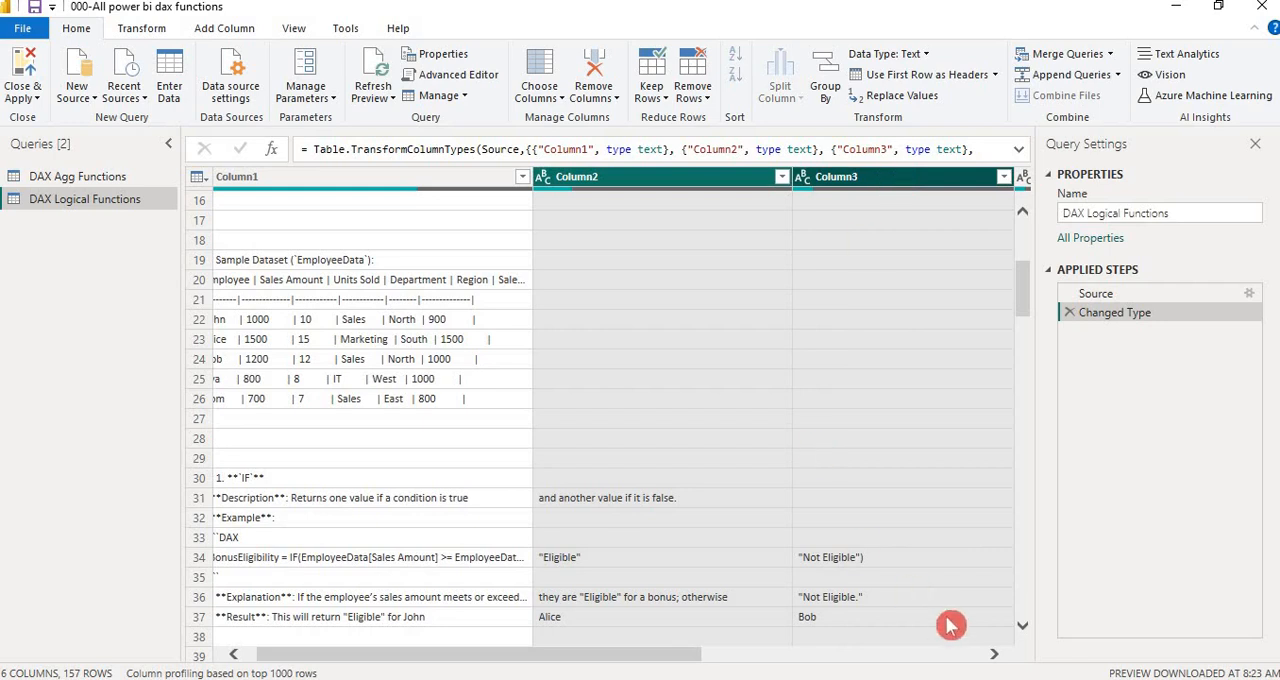
click(995, 658)
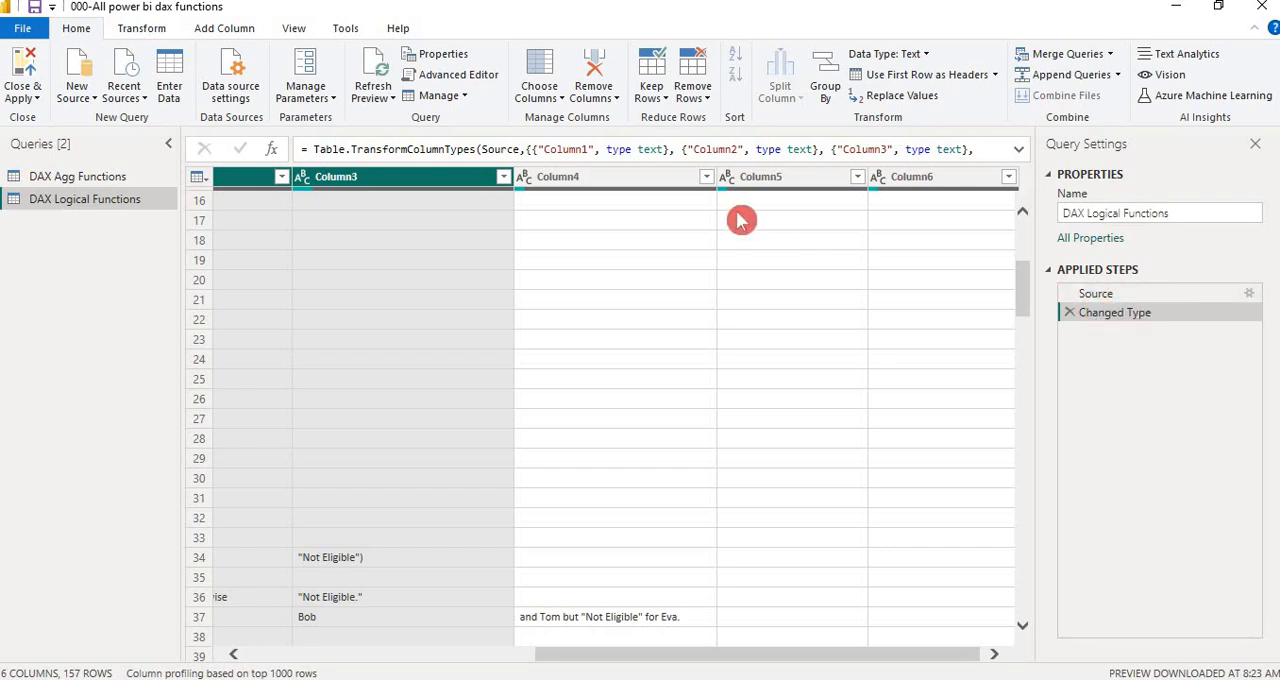
ctrl+click(668, 183)
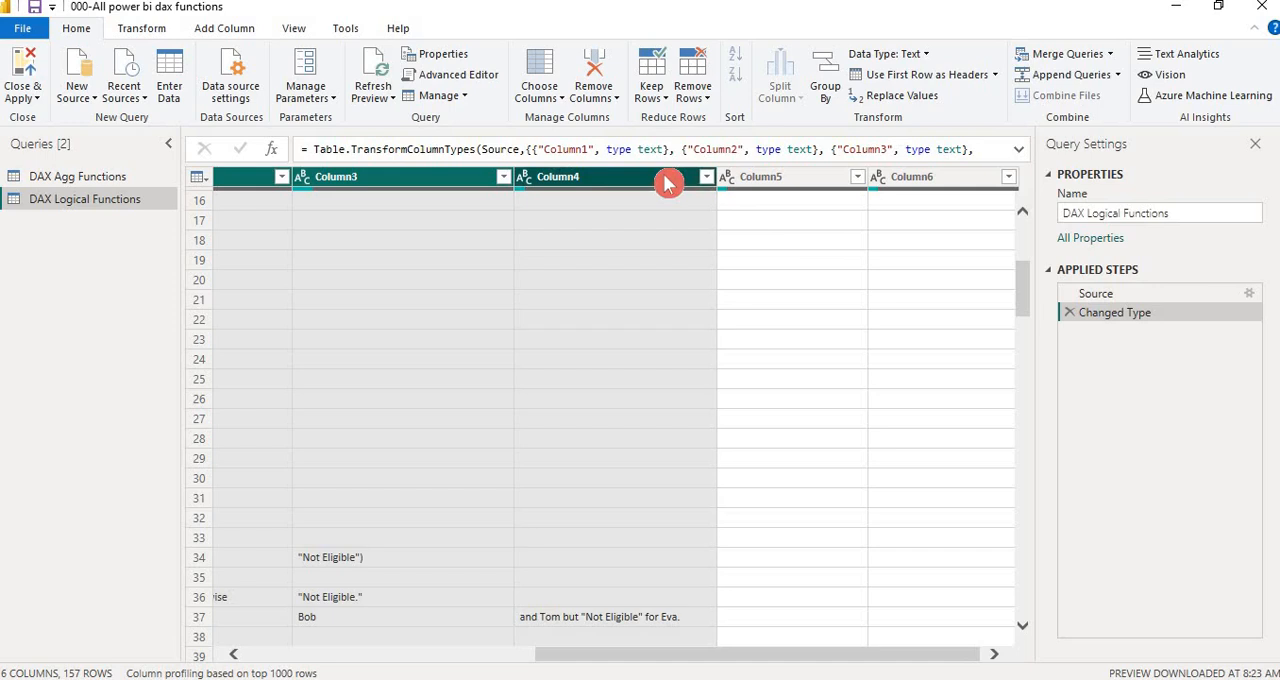
right_click(668, 183)
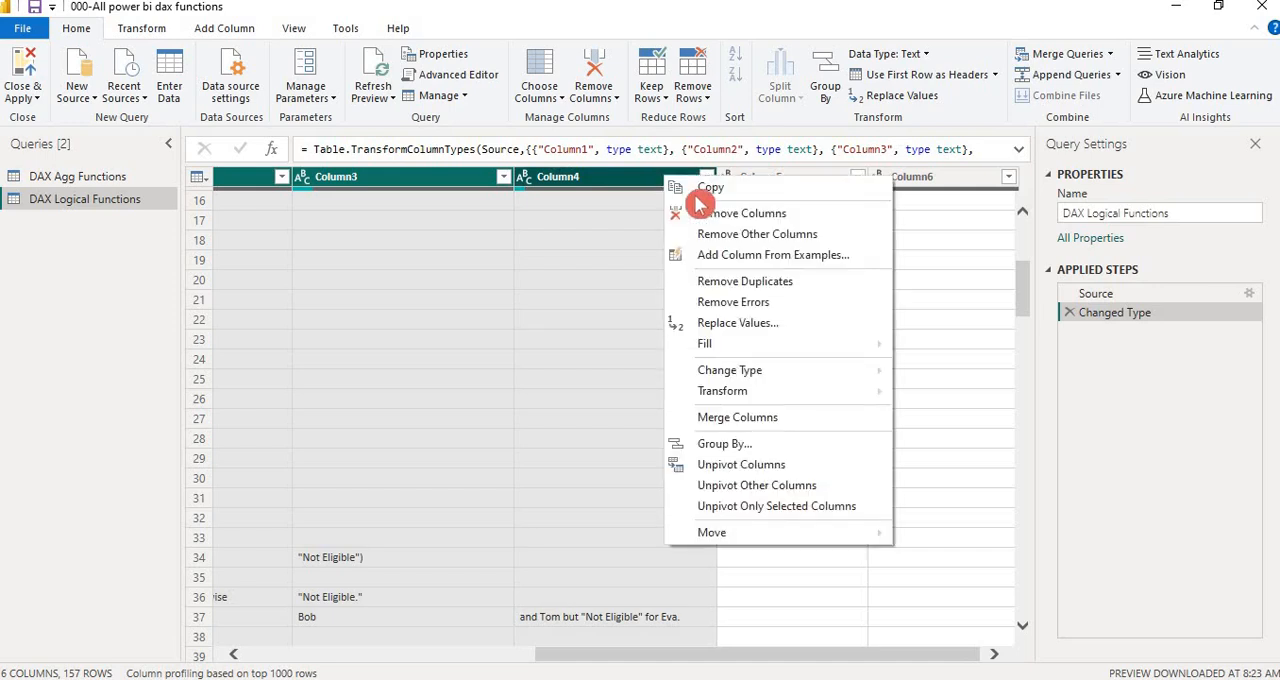
click(734, 214)
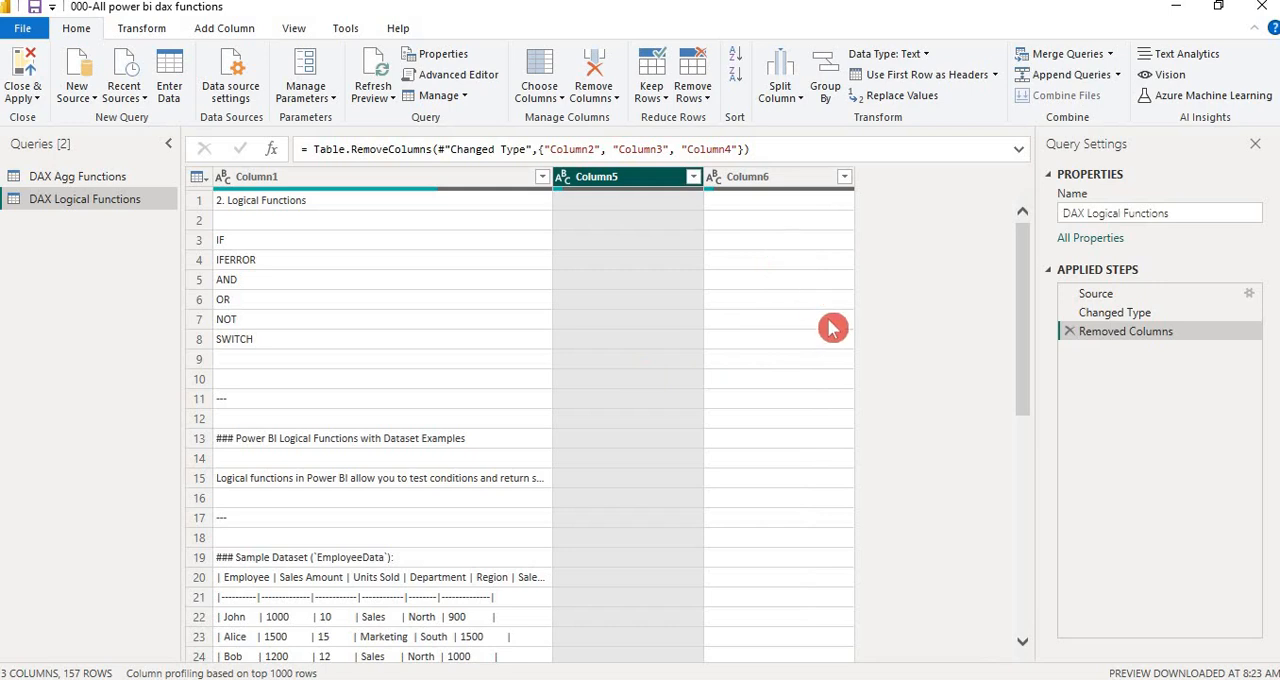
click(1071, 333)
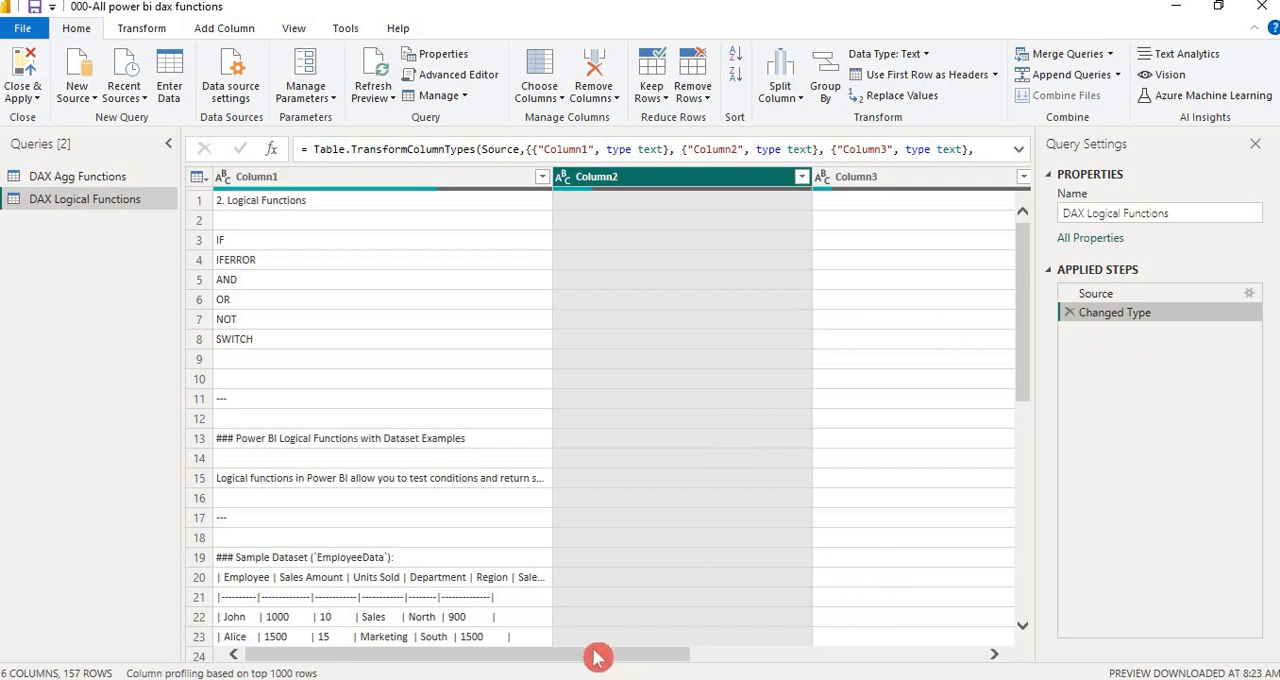
Keep only Column1 in the DAX Logical Functions query by removing all other columns
drag(597, 656, 953, 628)
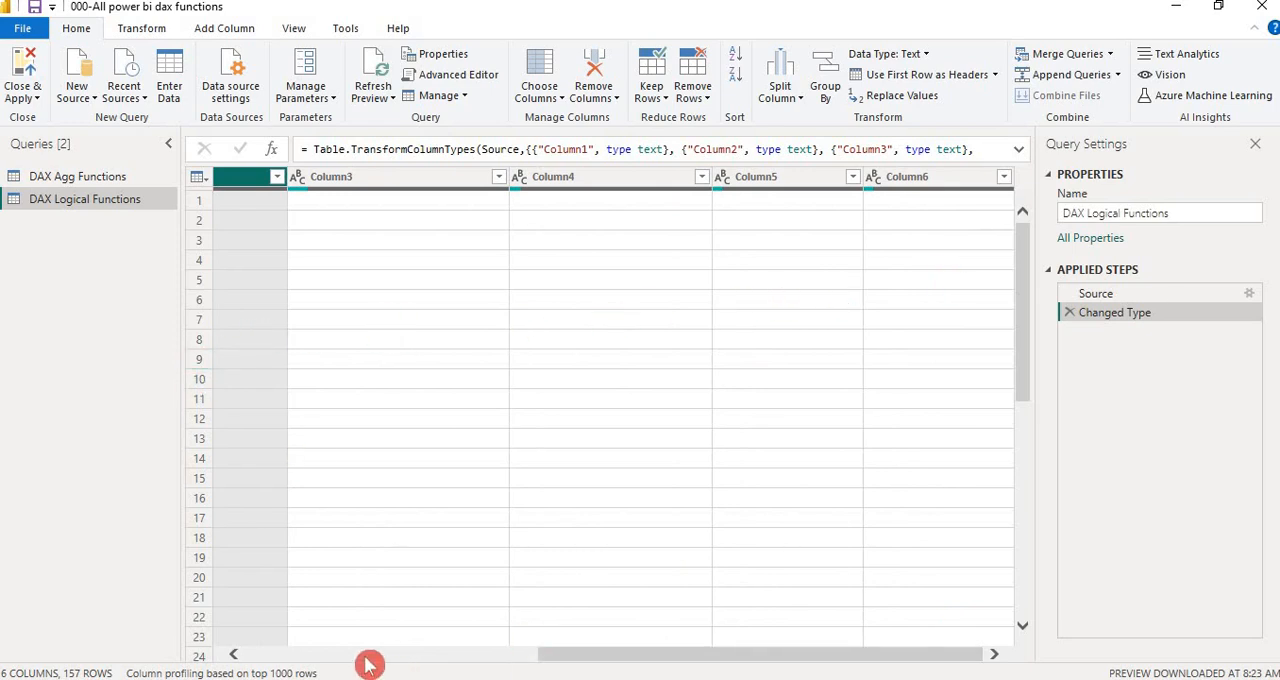
click(295, 657)
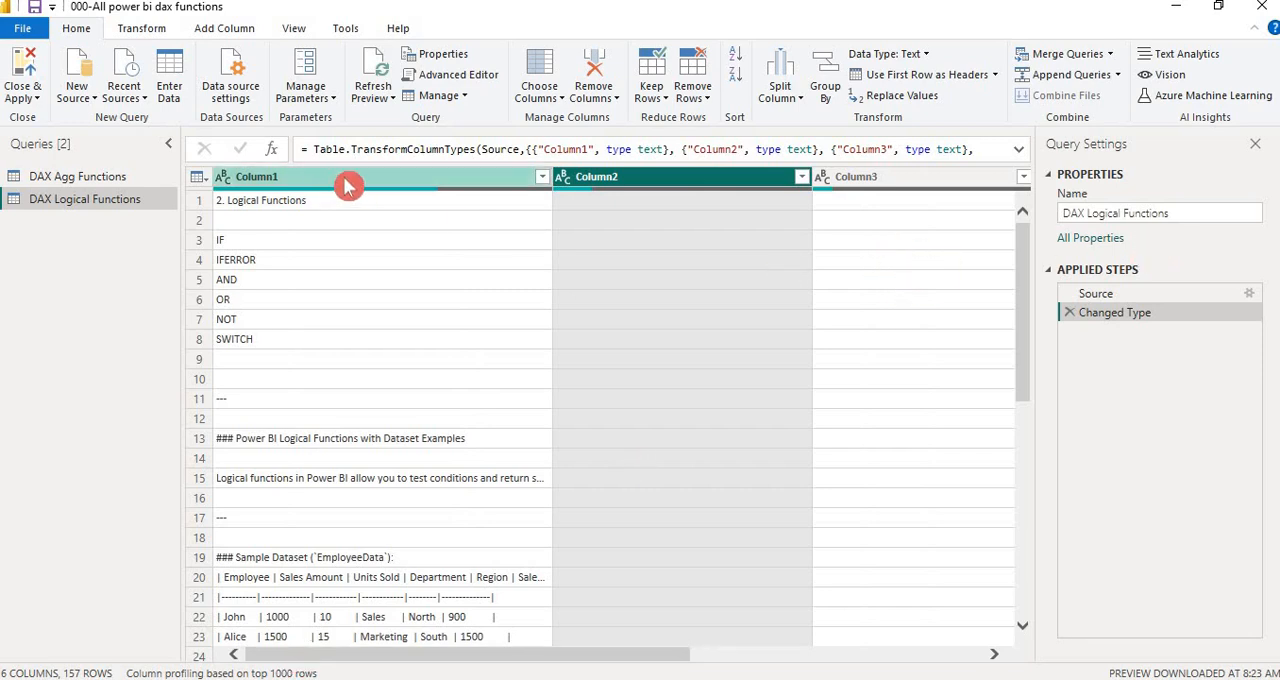
click(347, 186)
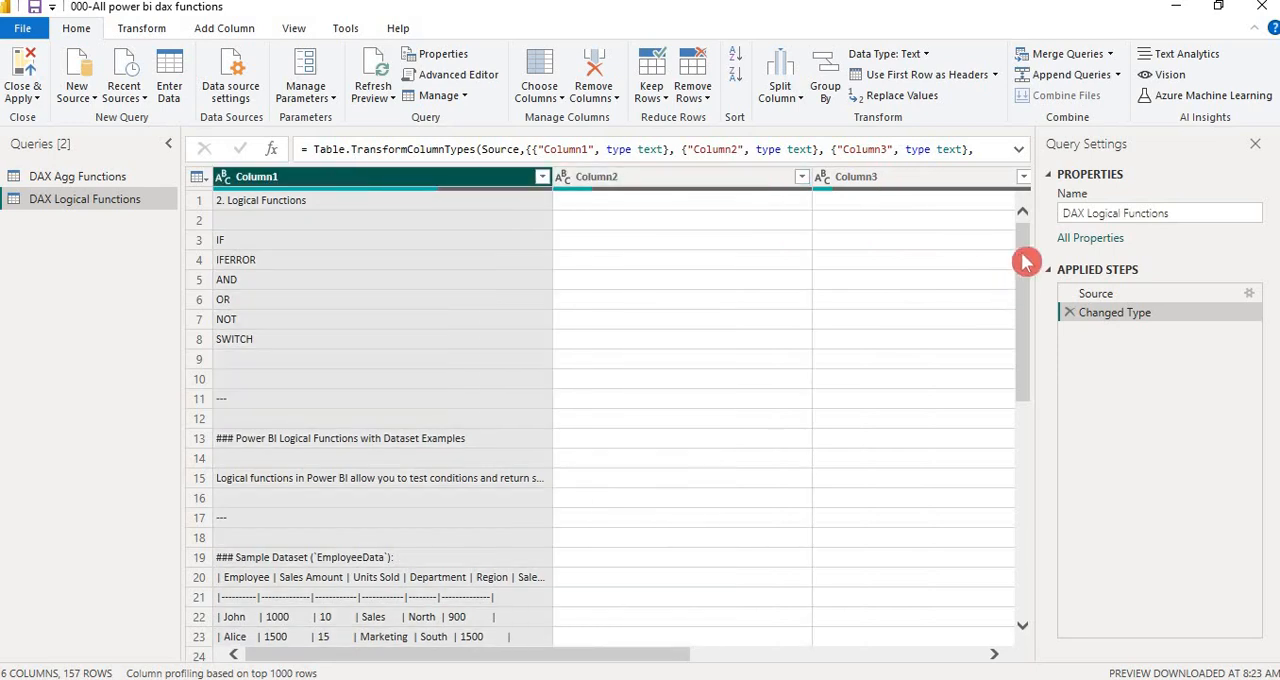
drag(1025, 262, 1029, 366)
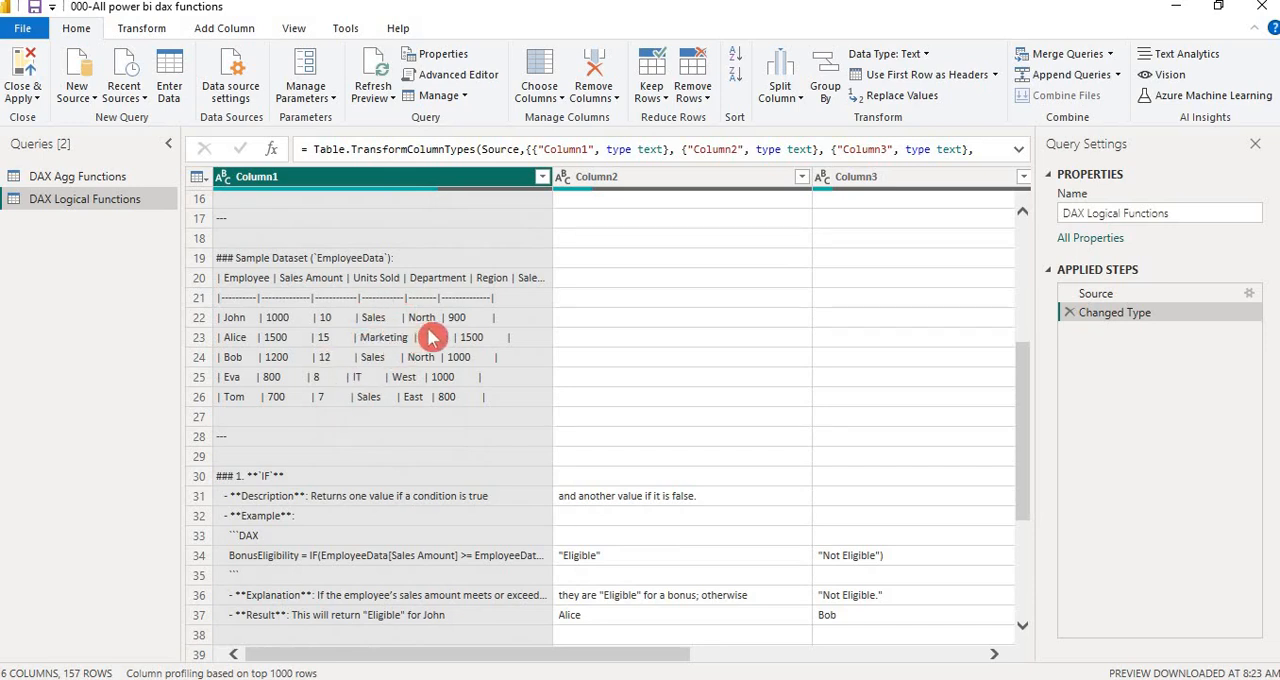
right_click(463, 180)
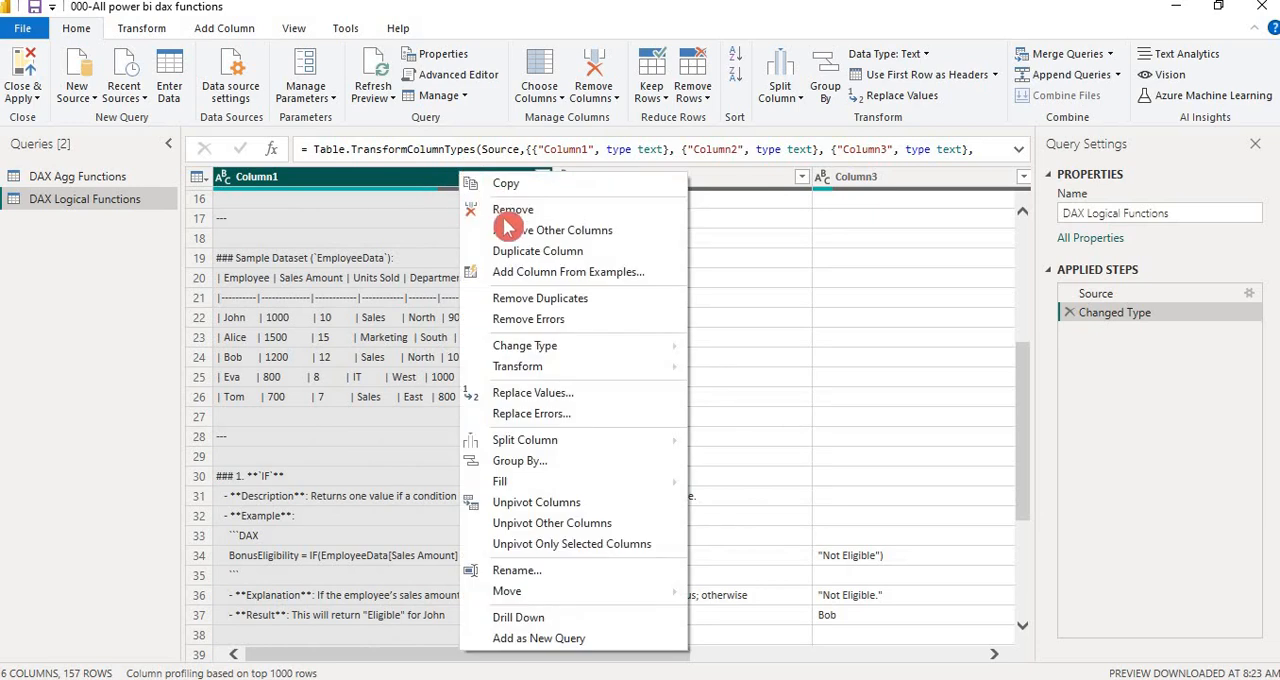
click(508, 236)
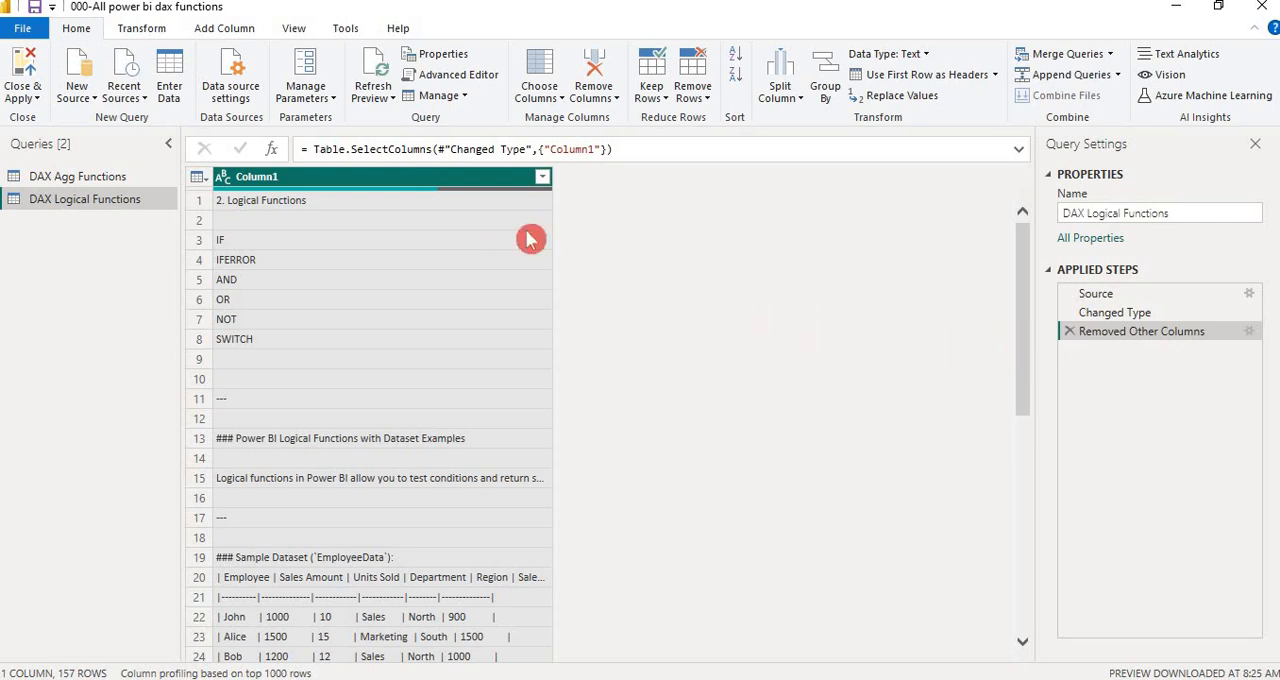
Examine the full list of distinct values in Column1's filter, down to the pipe-delimited employee rows
click(404, 206)
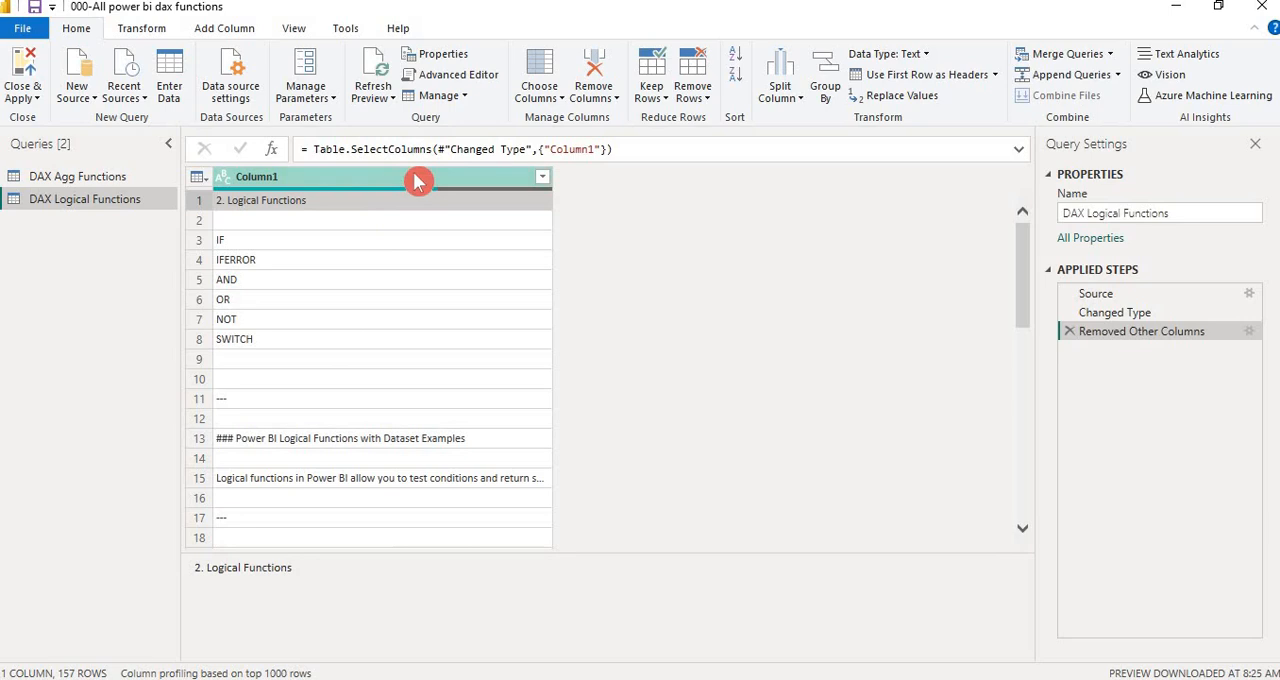
click(417, 181)
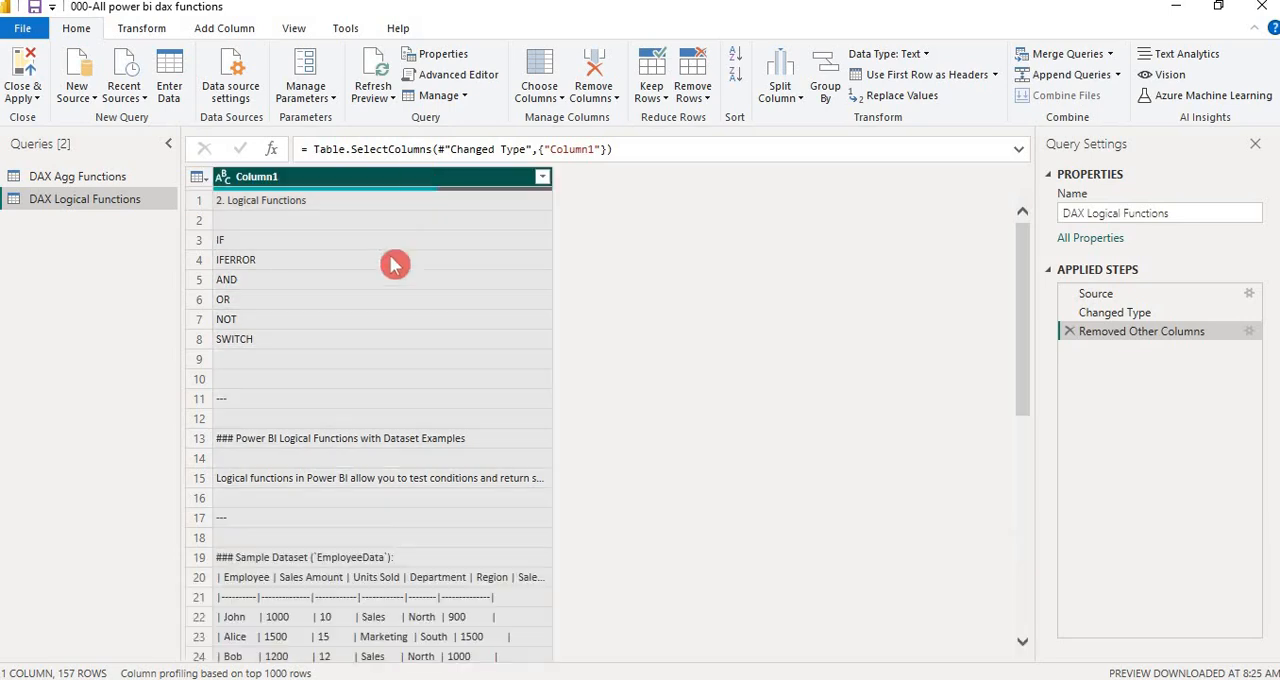
click(543, 177)
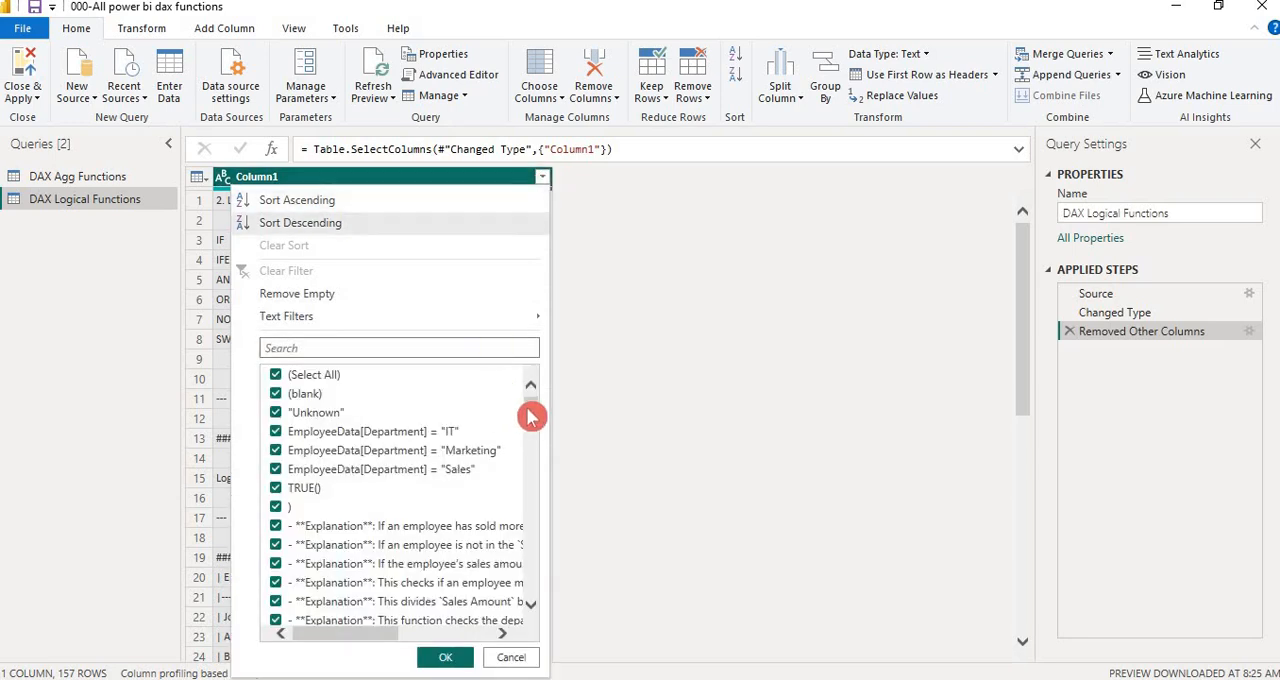
mouse_move(531, 416)
mouse_down()
mouse_move(531, 586)
mouse_move(524, 409)
mouse_up()
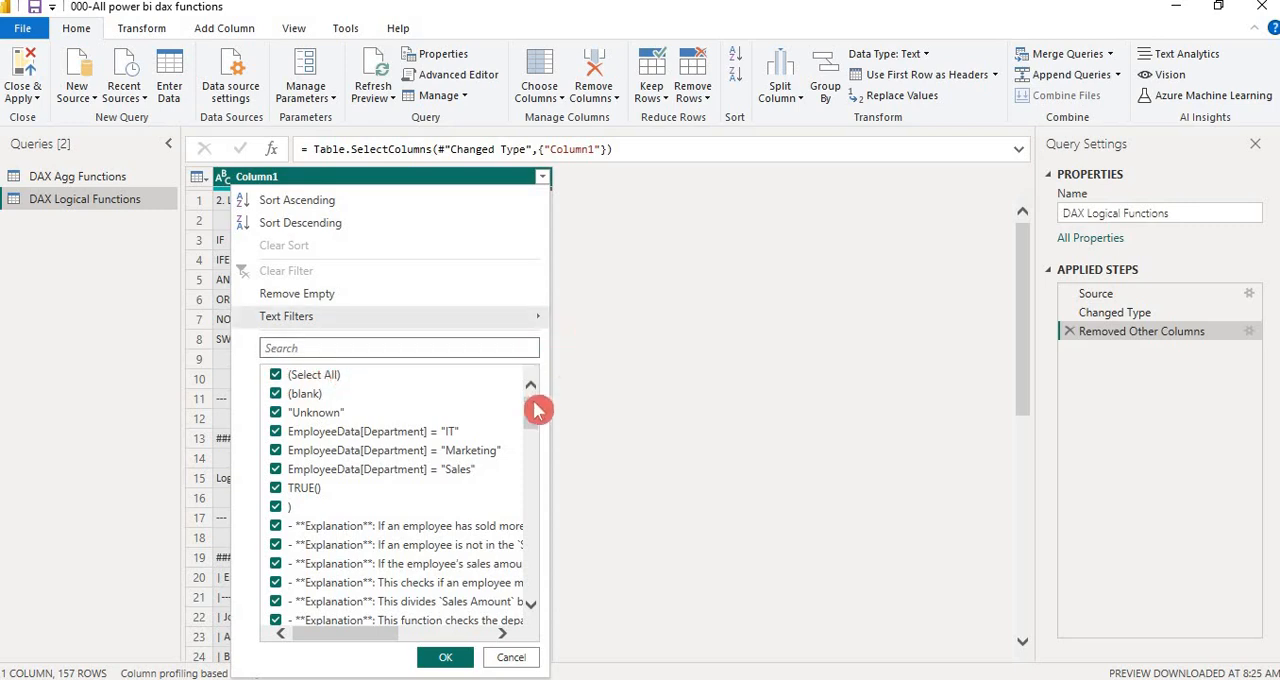
drag(537, 410, 537, 470)
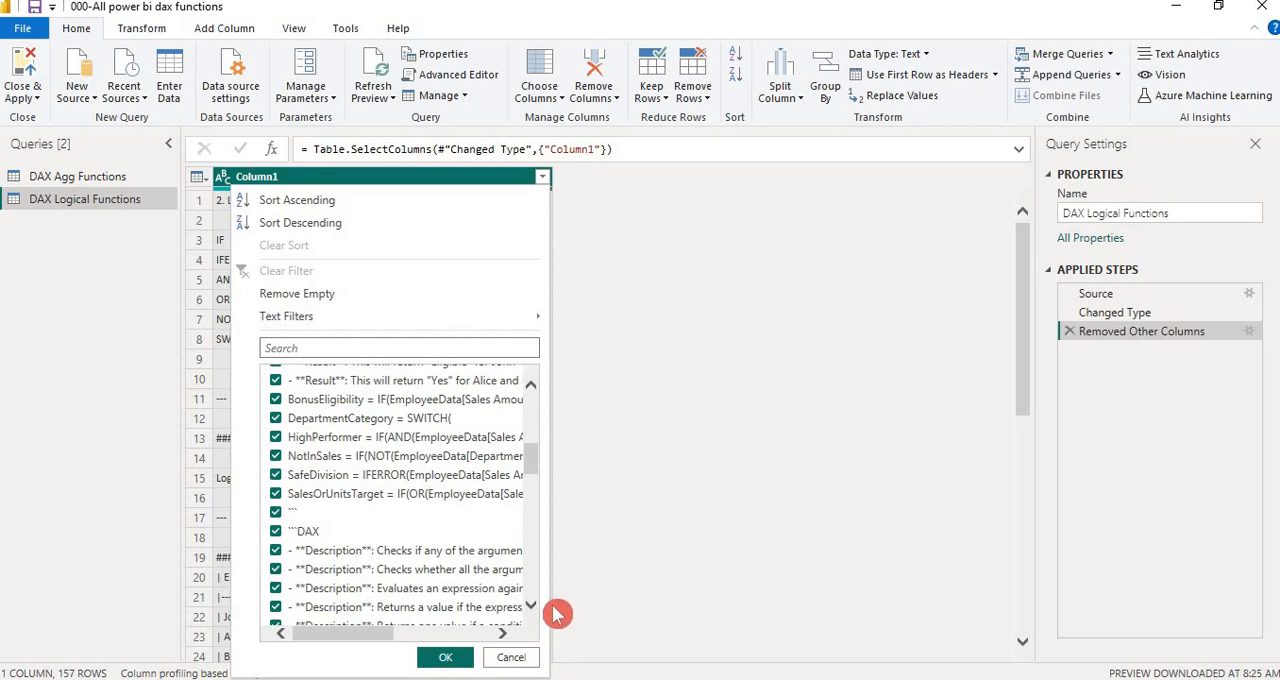
drag(532, 470, 535, 570)
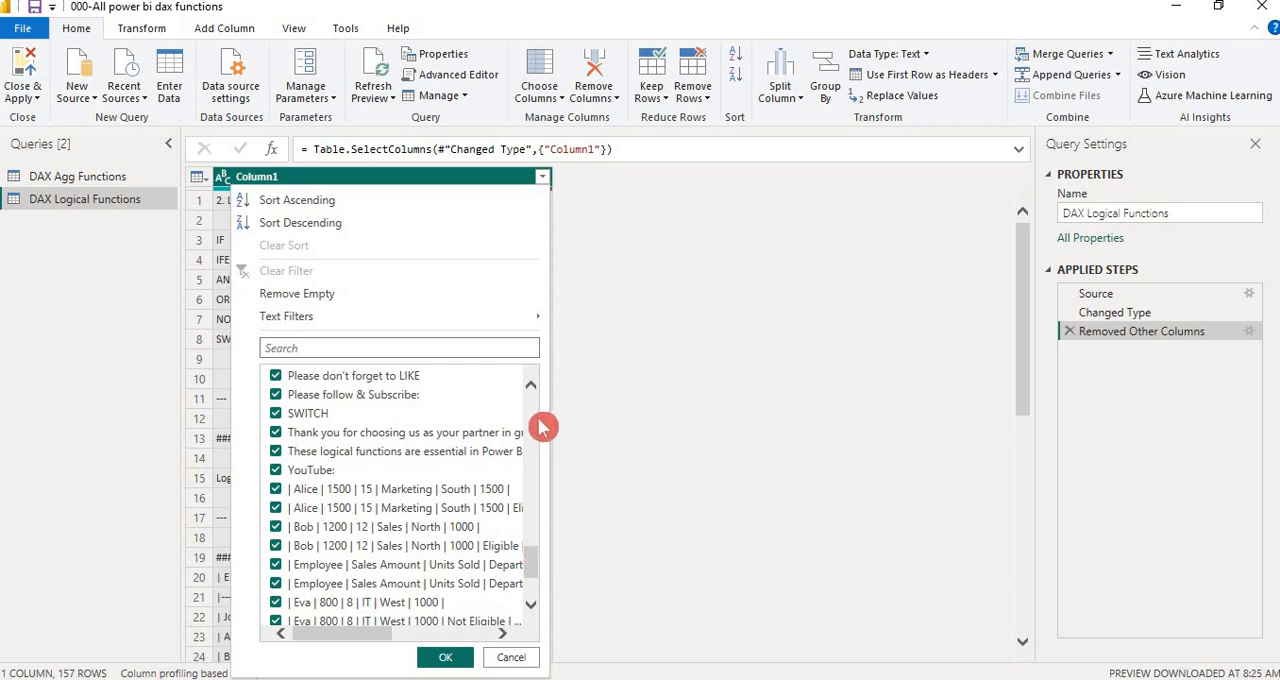
scroll(533, 410, up, 15)
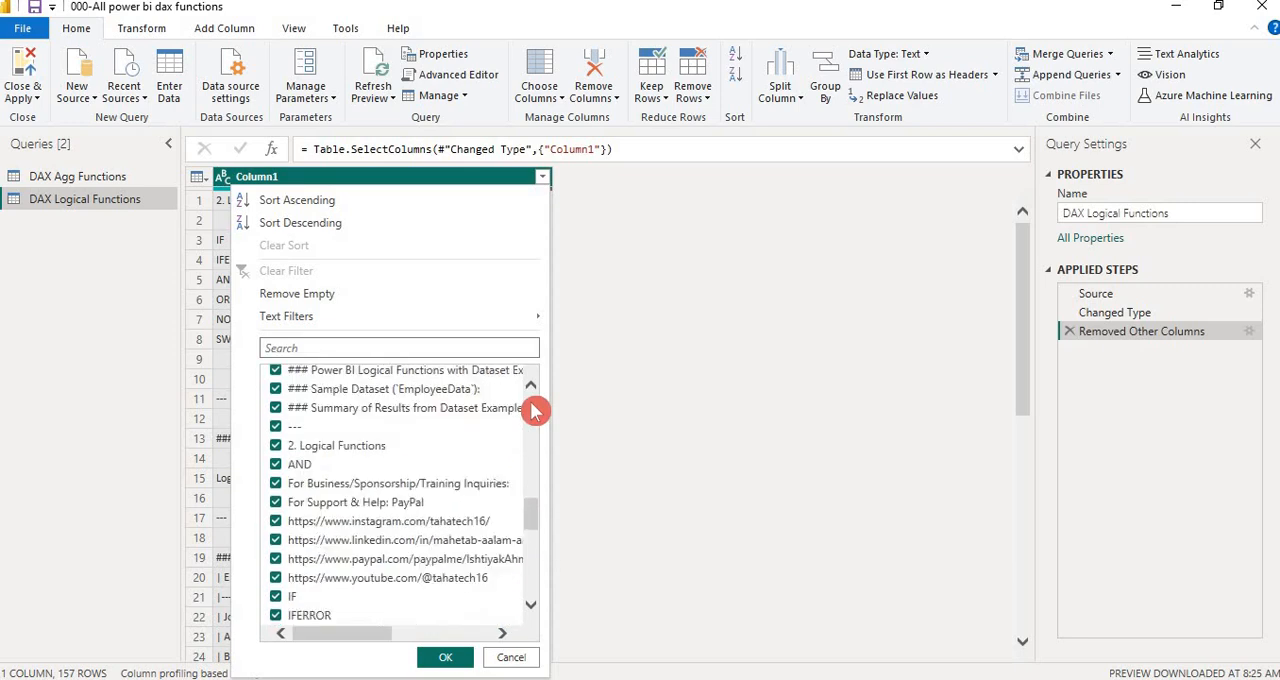
scroll(533, 410, up, 10)
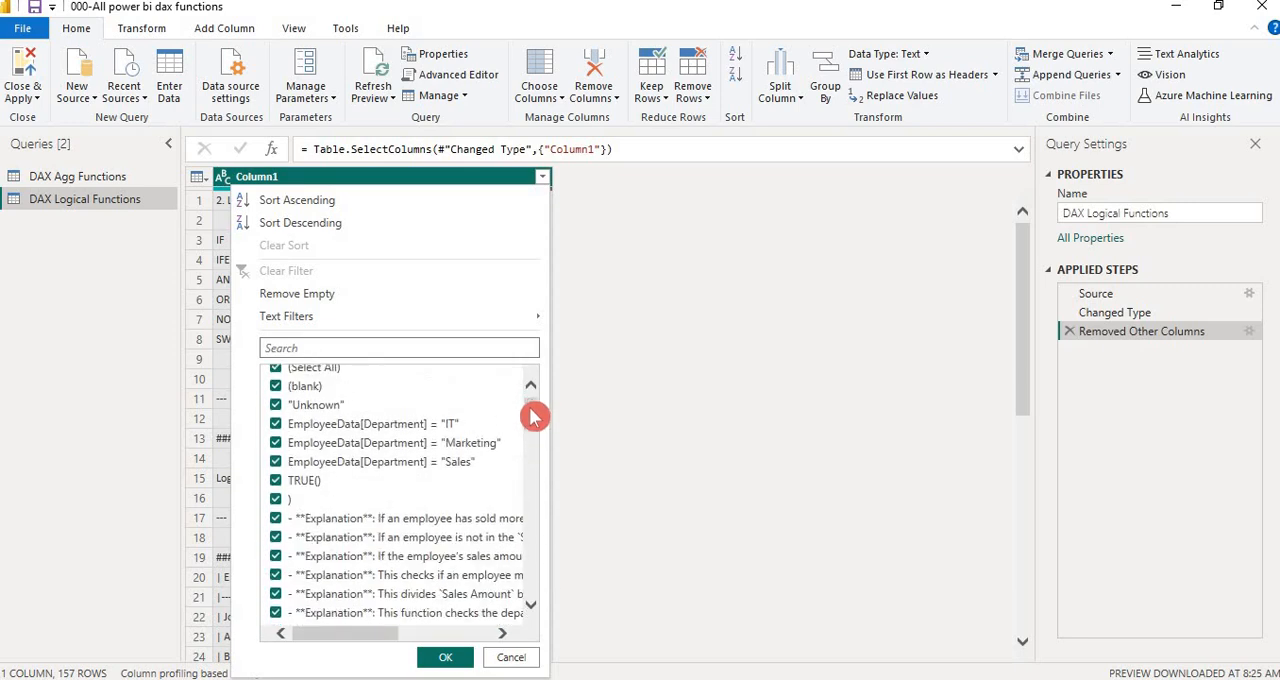
scroll(533, 403, up, 1)
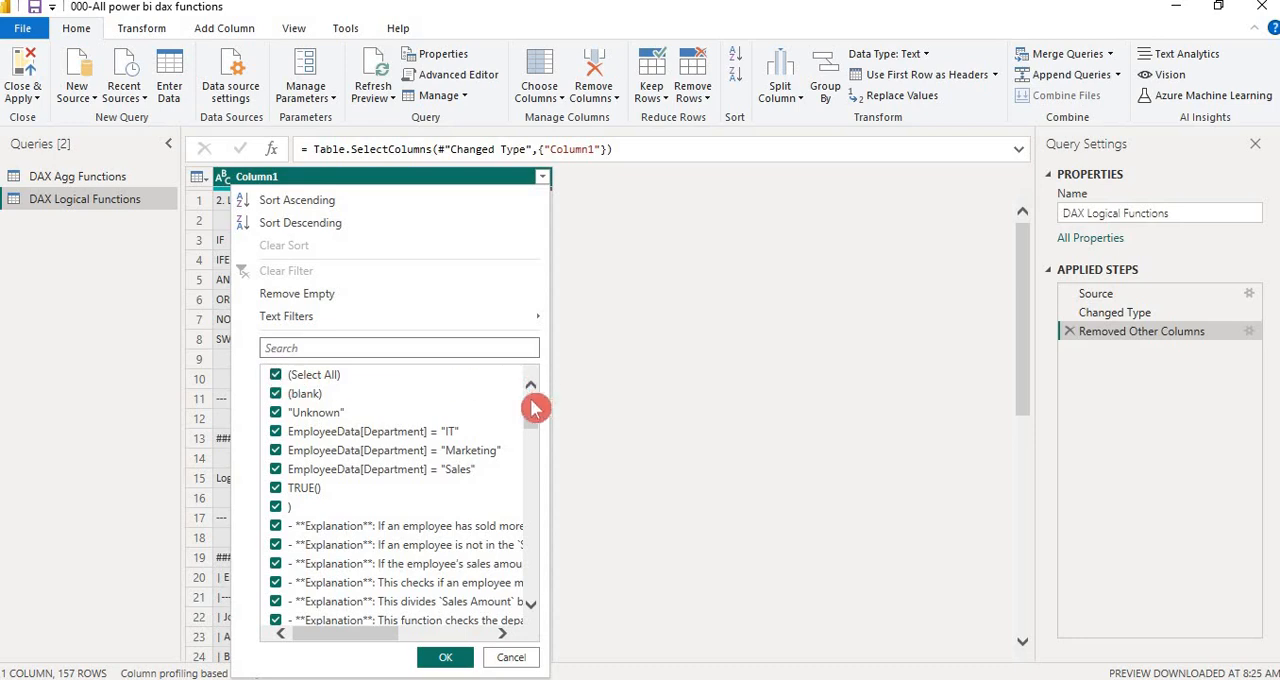
drag(532, 414, 531, 558)
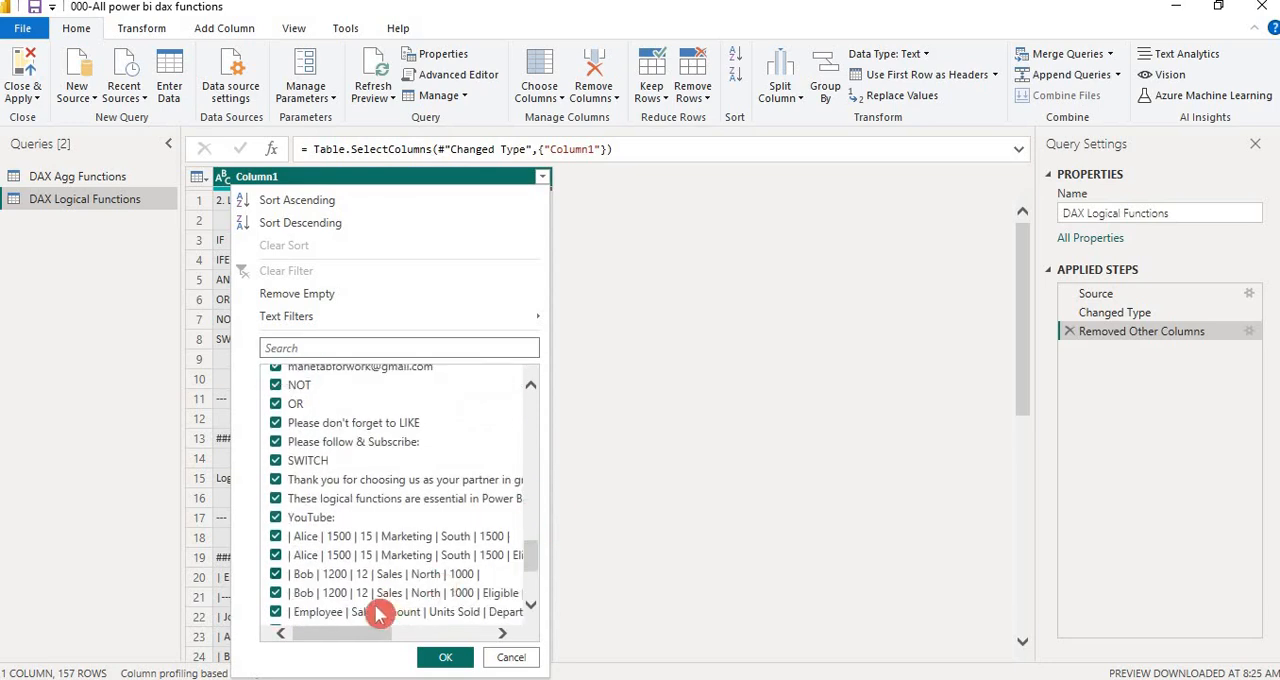
drag(349, 634, 296, 634)
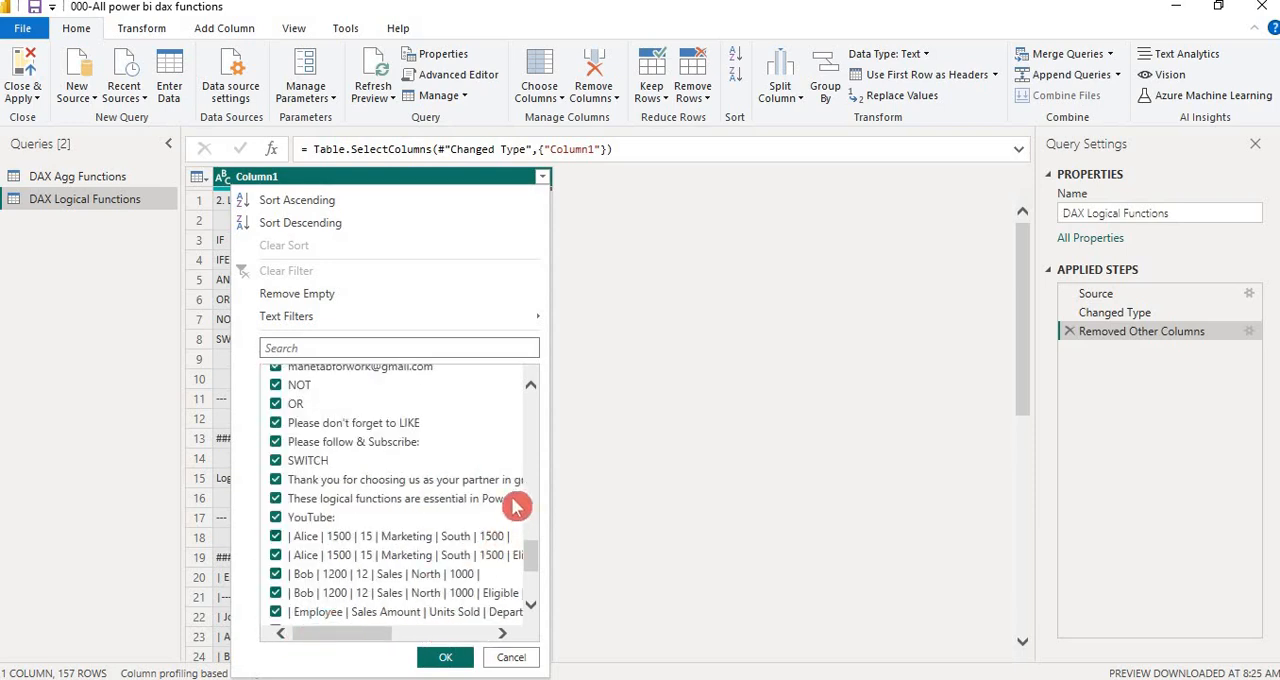
scroll(528, 556, down, 2)
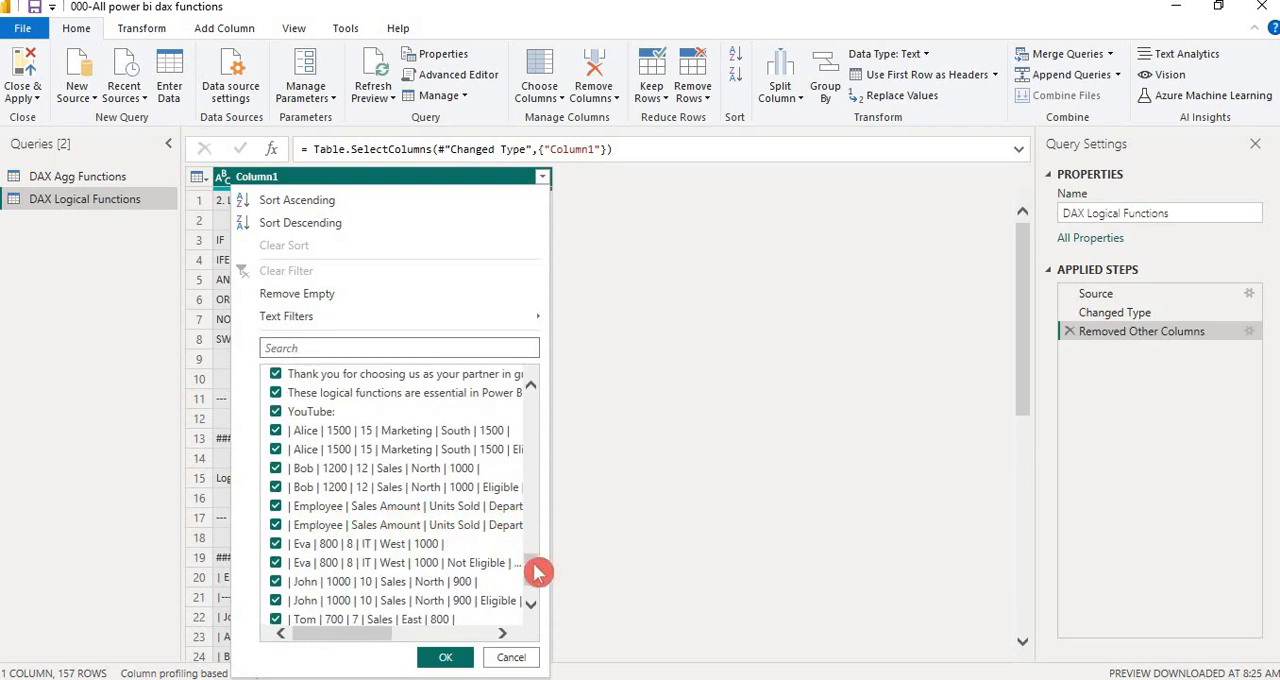
drag(537, 572, 517, 385)
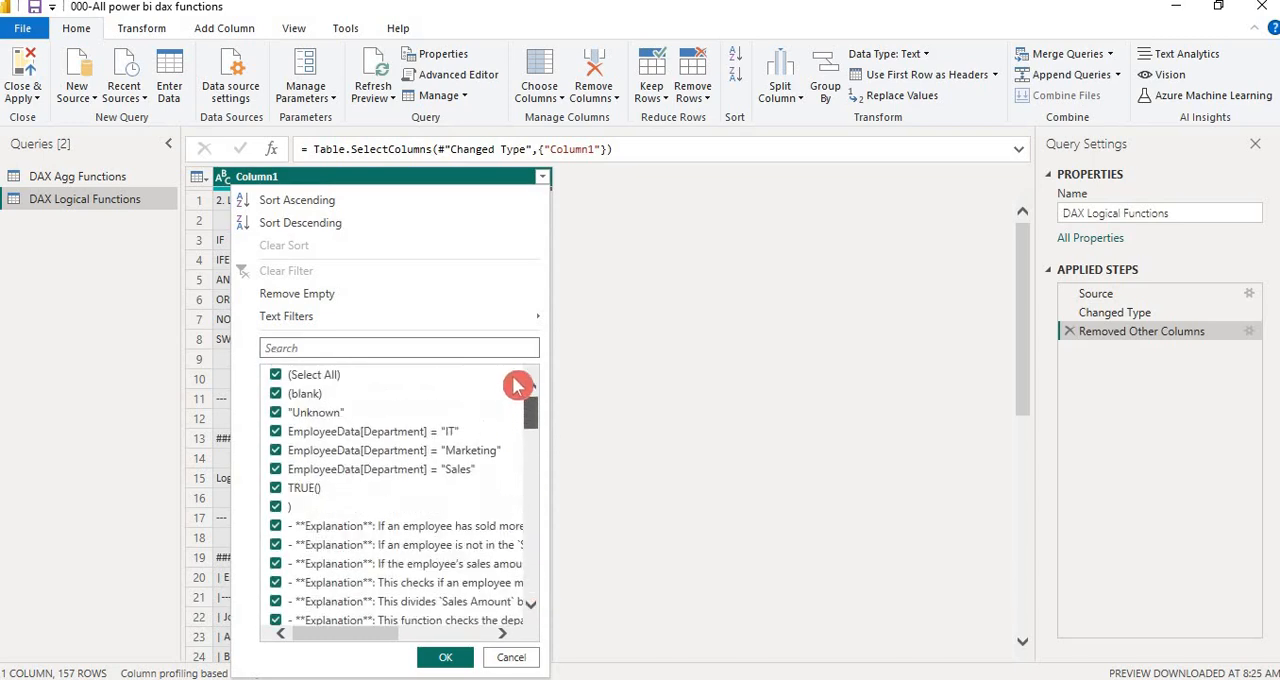
Deselect all values in Column1's filter, and select both 1500 rows, both 1200 rows and the first Employee header row
click(279, 376)
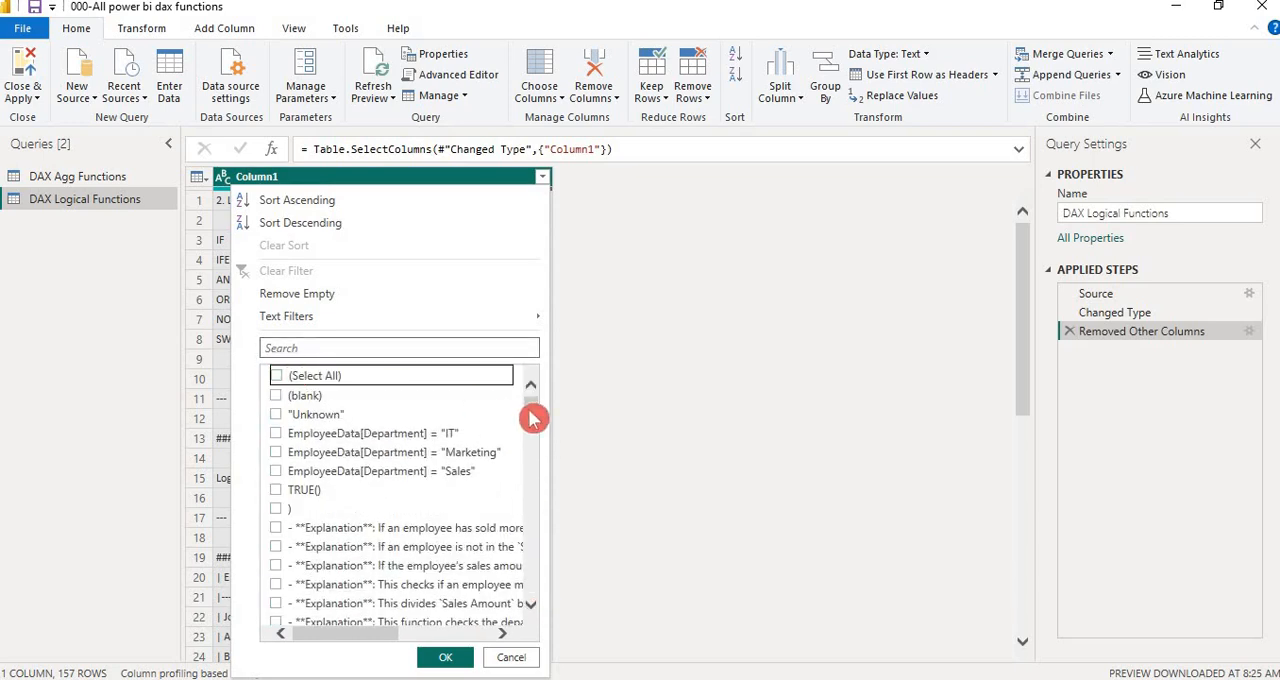
drag(530, 420, 533, 585)
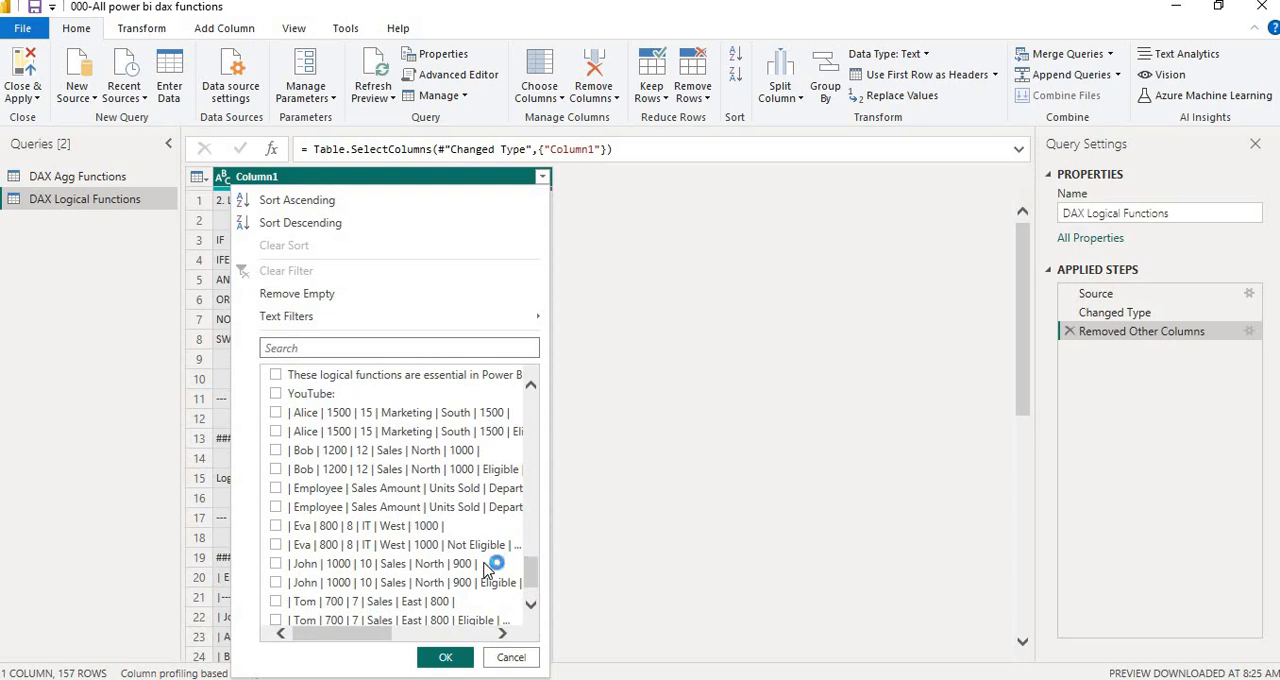
click(277, 414)
click(276, 432)
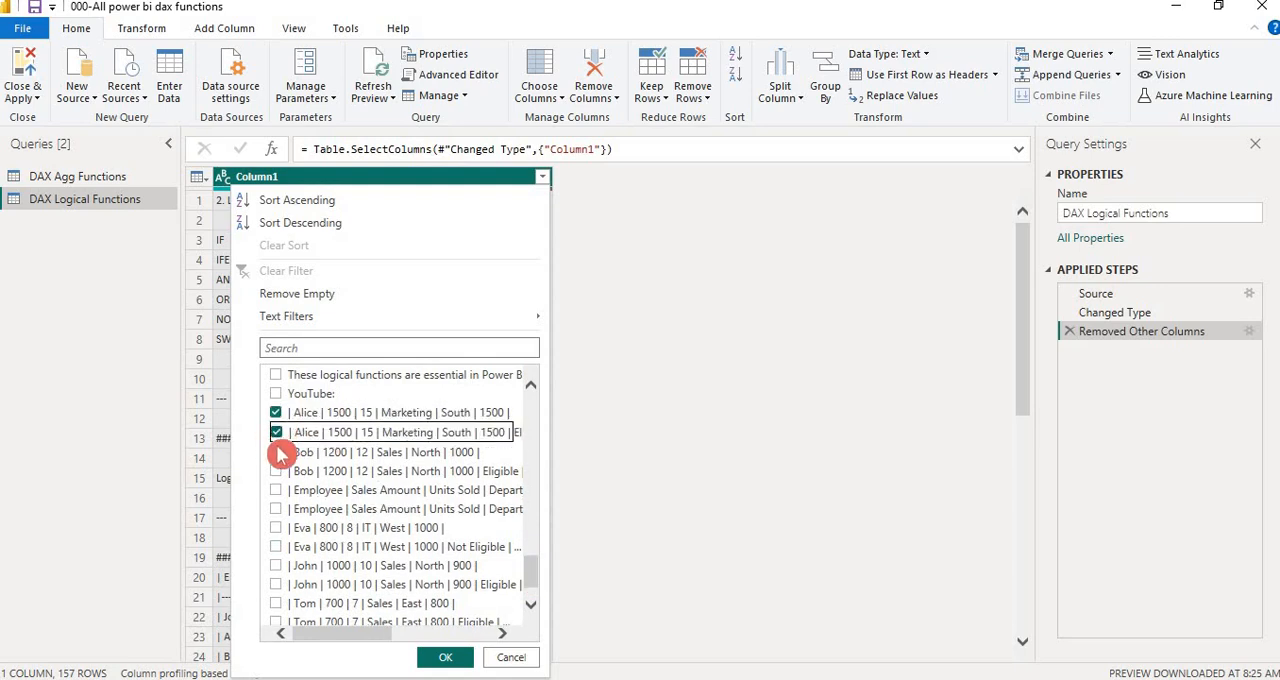
click(277, 452)
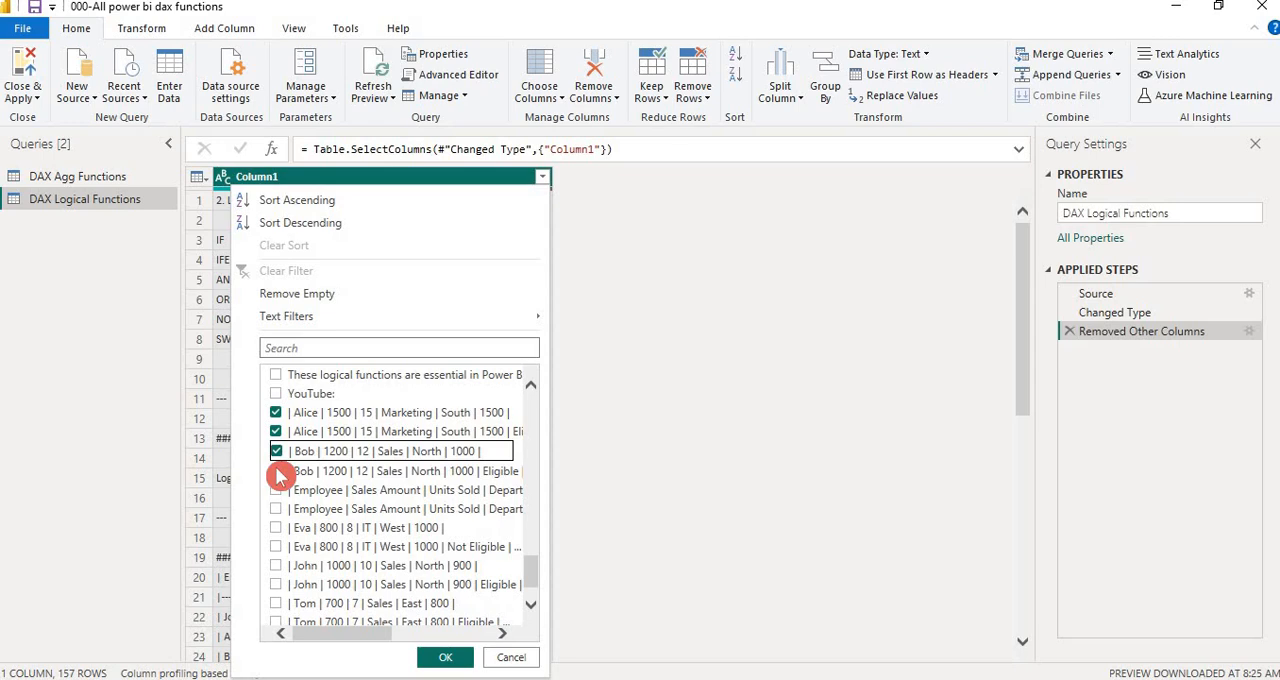
click(277, 472)
click(277, 491)
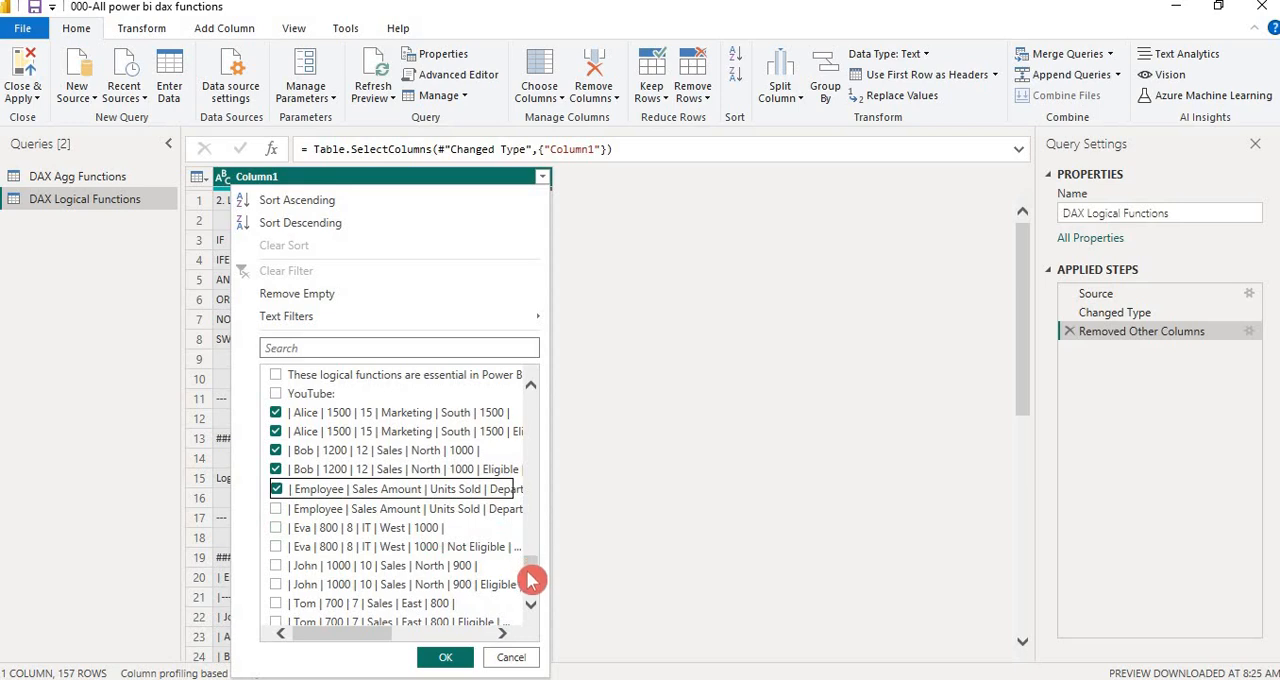
Add the second Employee header and all 800, 1000 and 700 sales rows, leave out the dashed lines, and apply the Column1 filter
scroll(533, 571, down, 1)
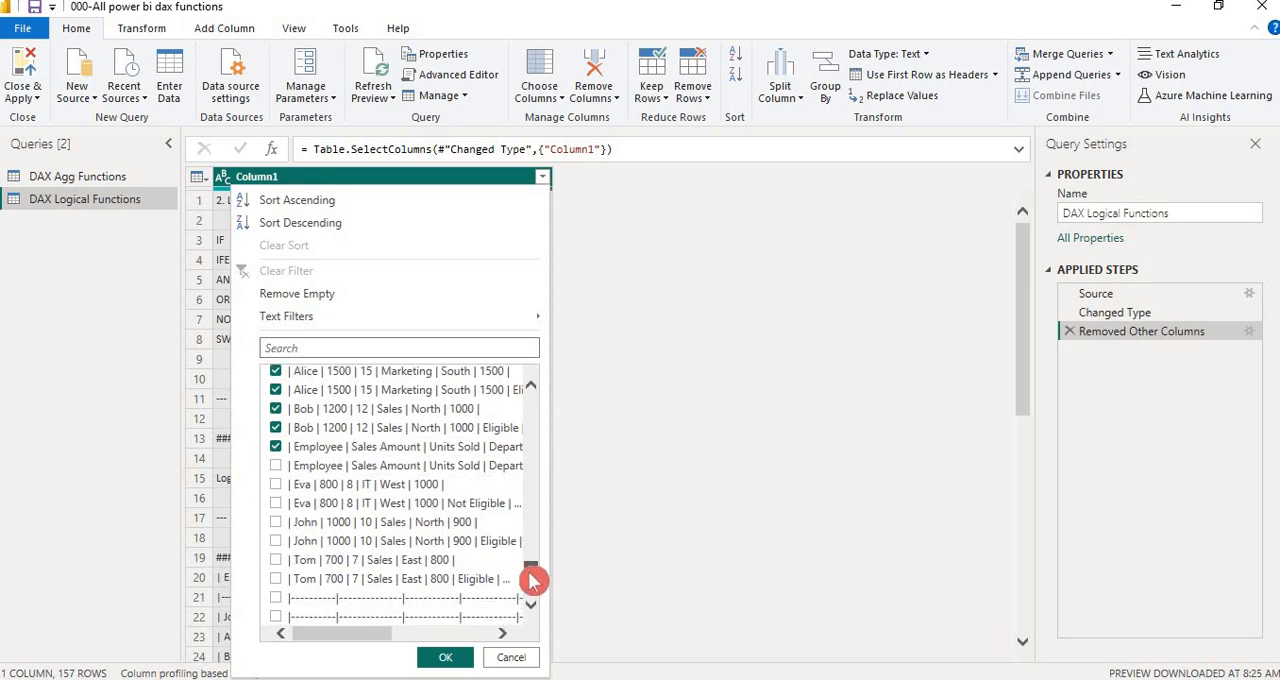
click(277, 466)
click(277, 485)
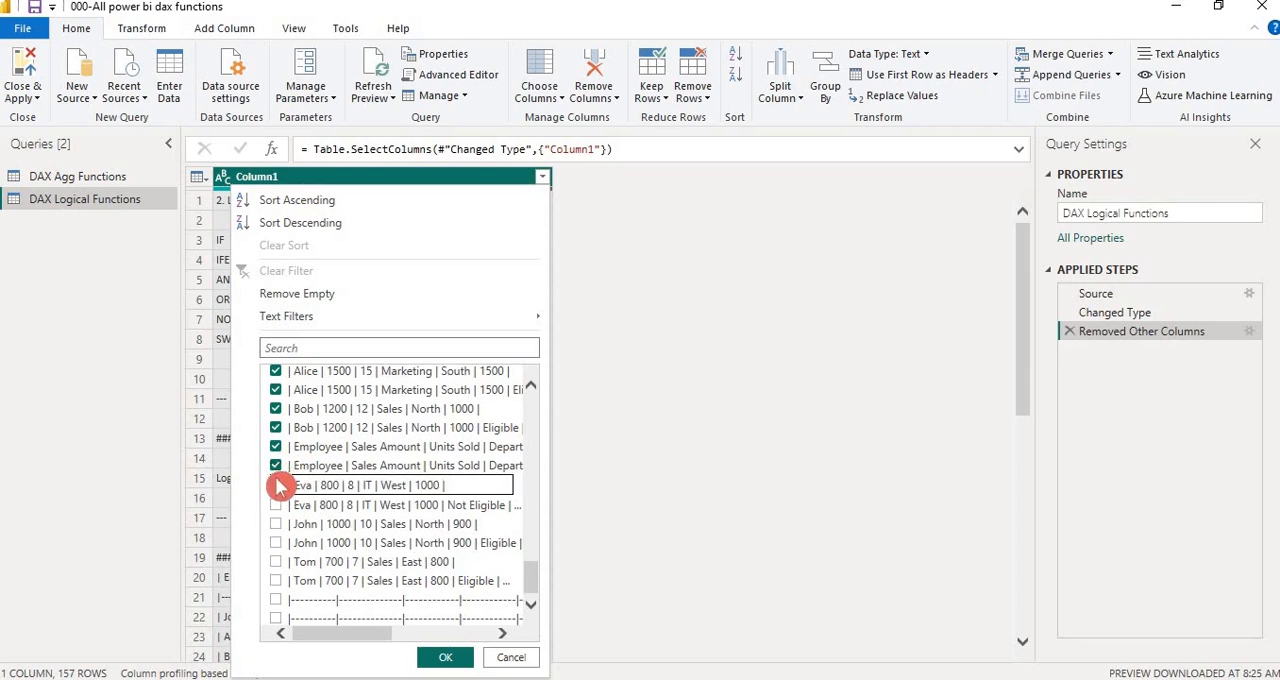
click(277, 505)
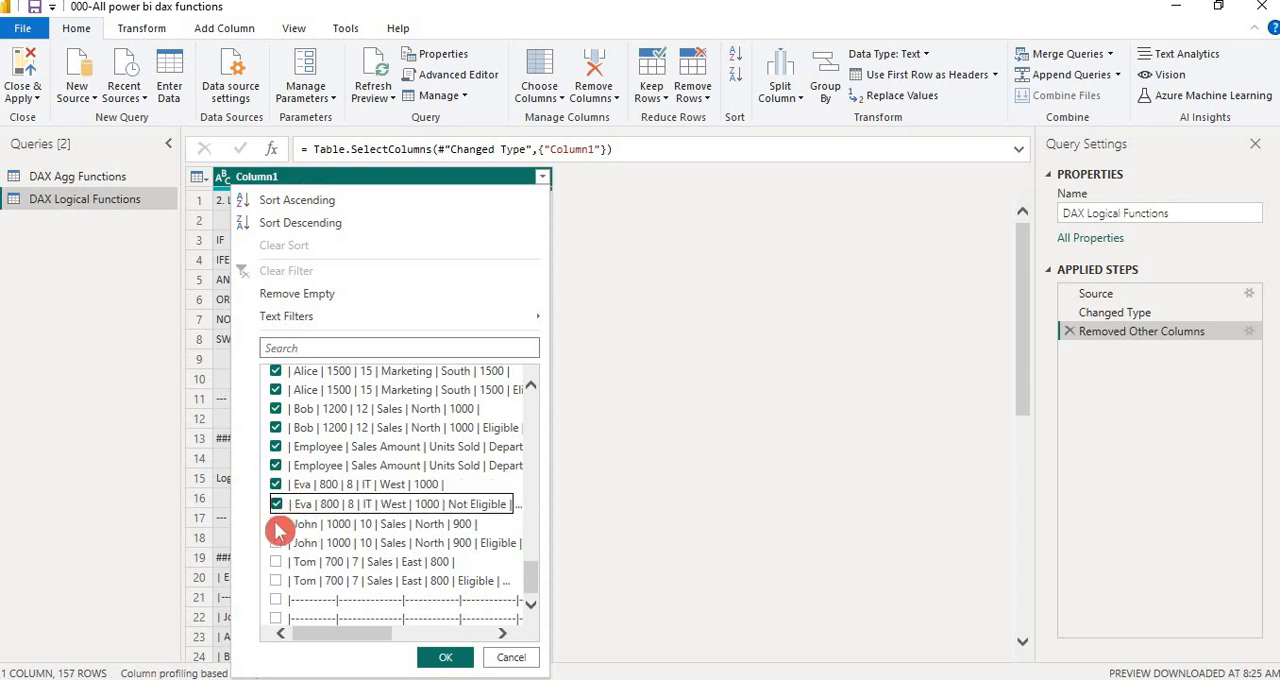
click(277, 524)
click(277, 543)
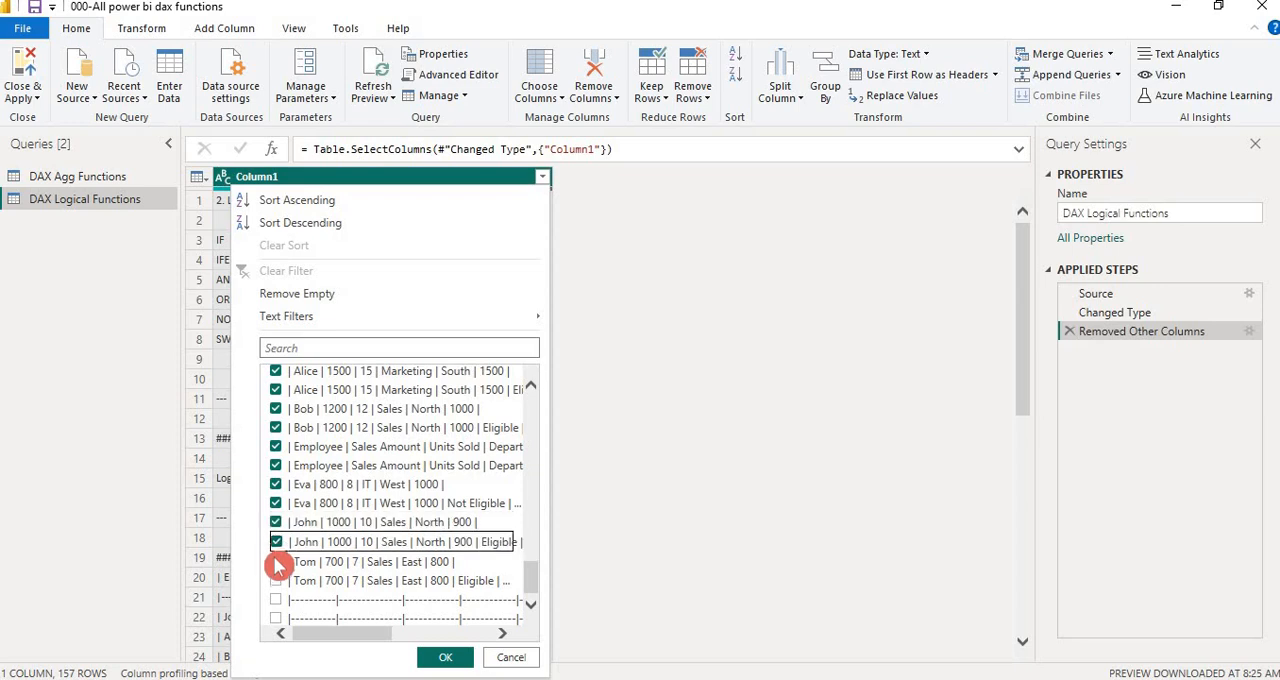
click(277, 562)
click(280, 582)
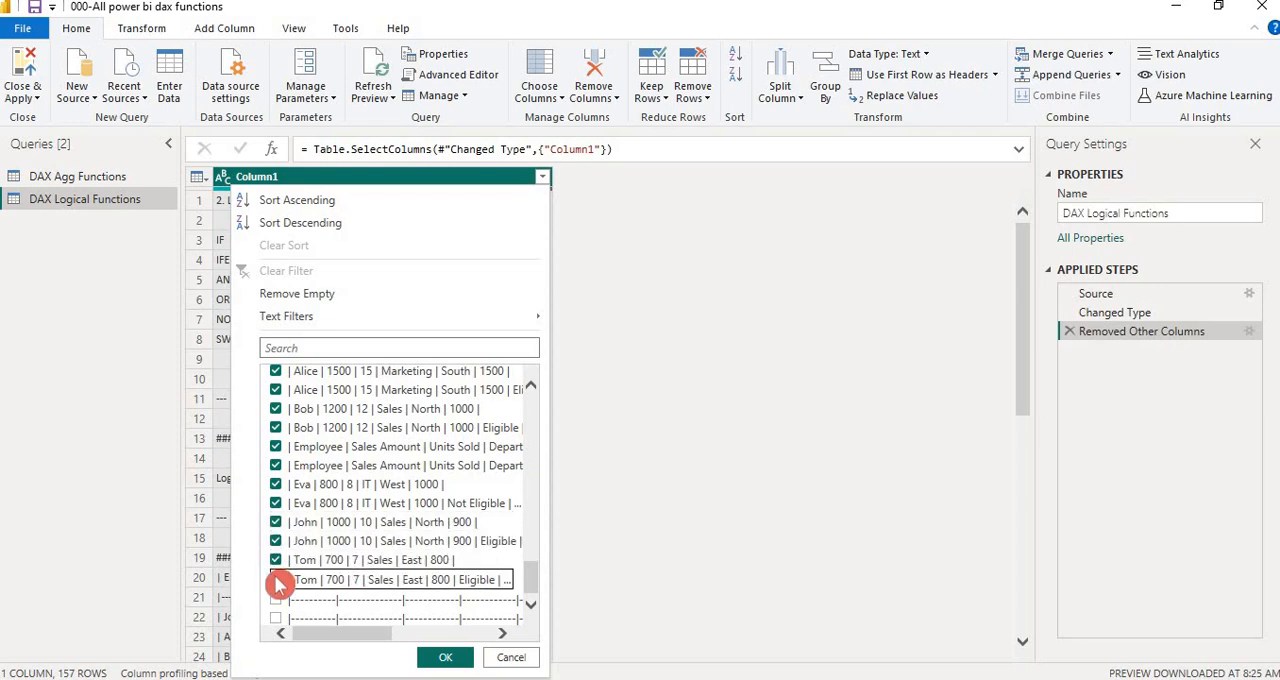
click(531, 601)
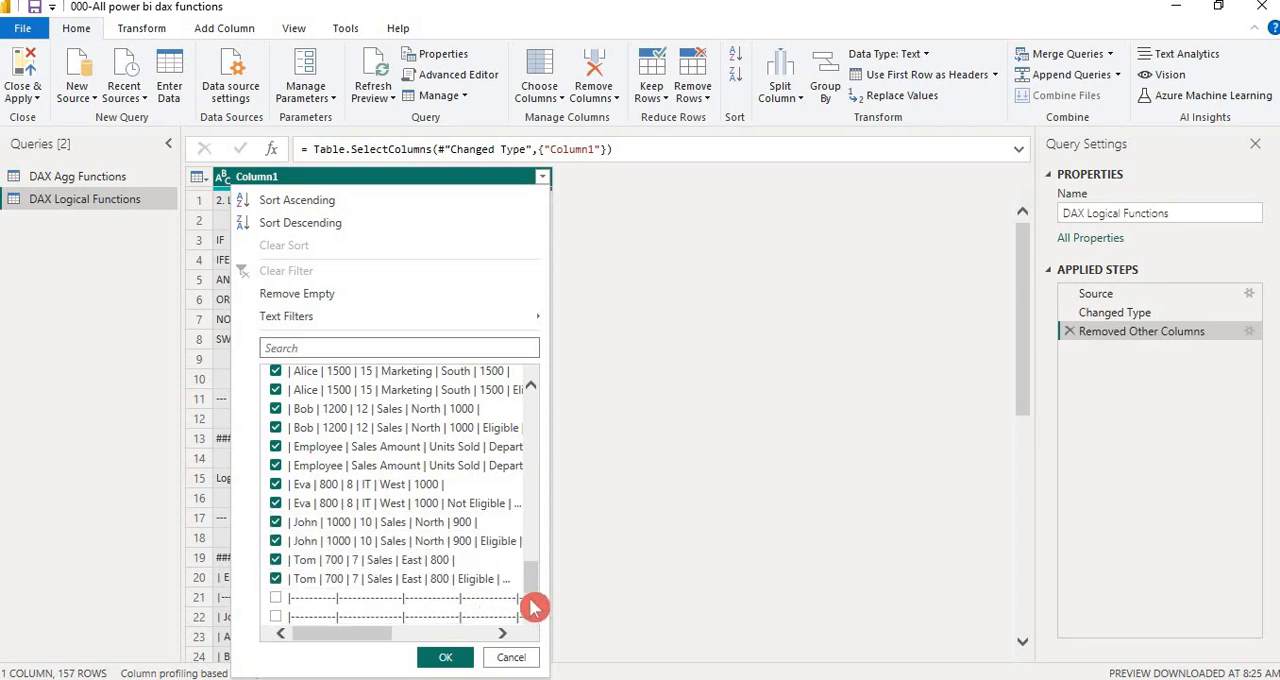
click(449, 658)
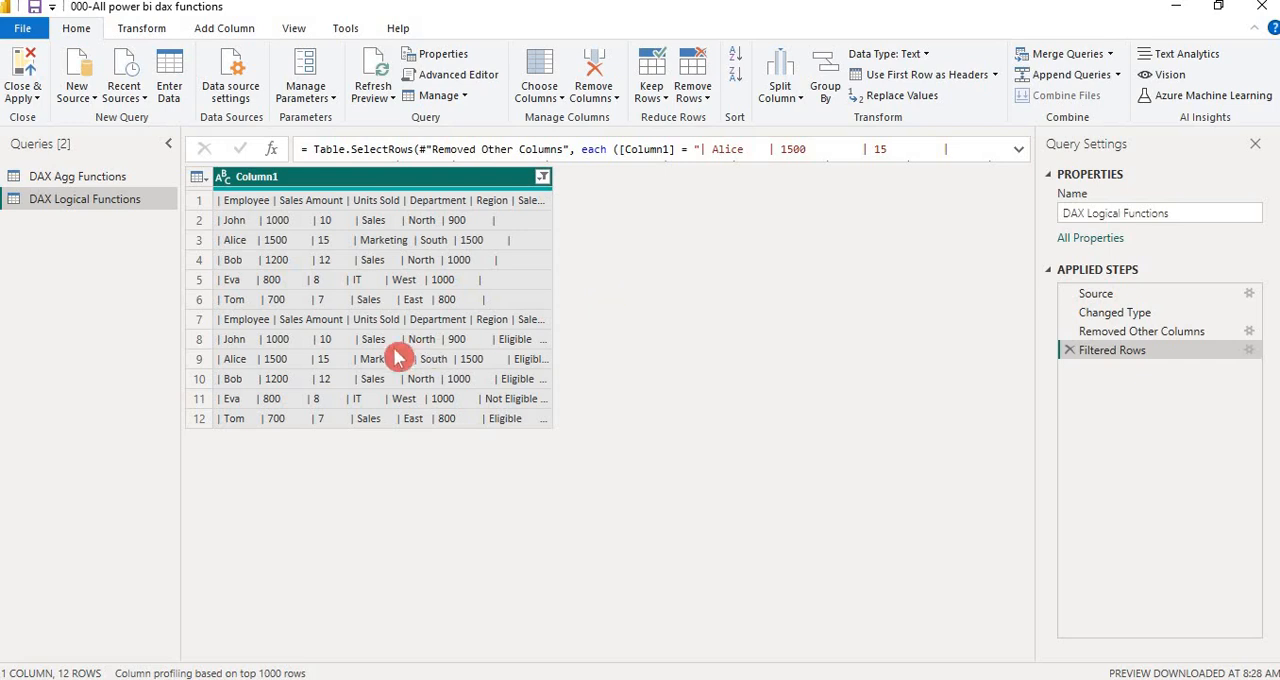
Check the employee tables on the Excel workbook's 2 - DAX Logical Functions sheet, and return to Power Query Editor
key(alt+Tab)
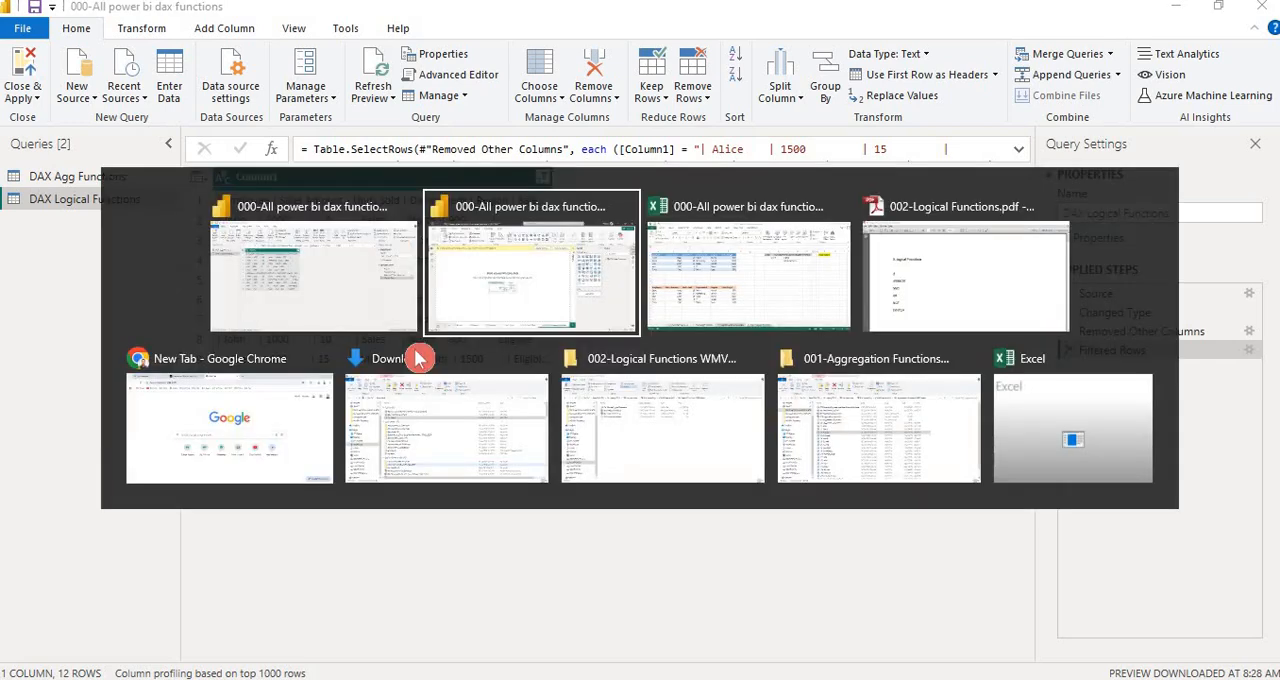
key(alt+Tab)
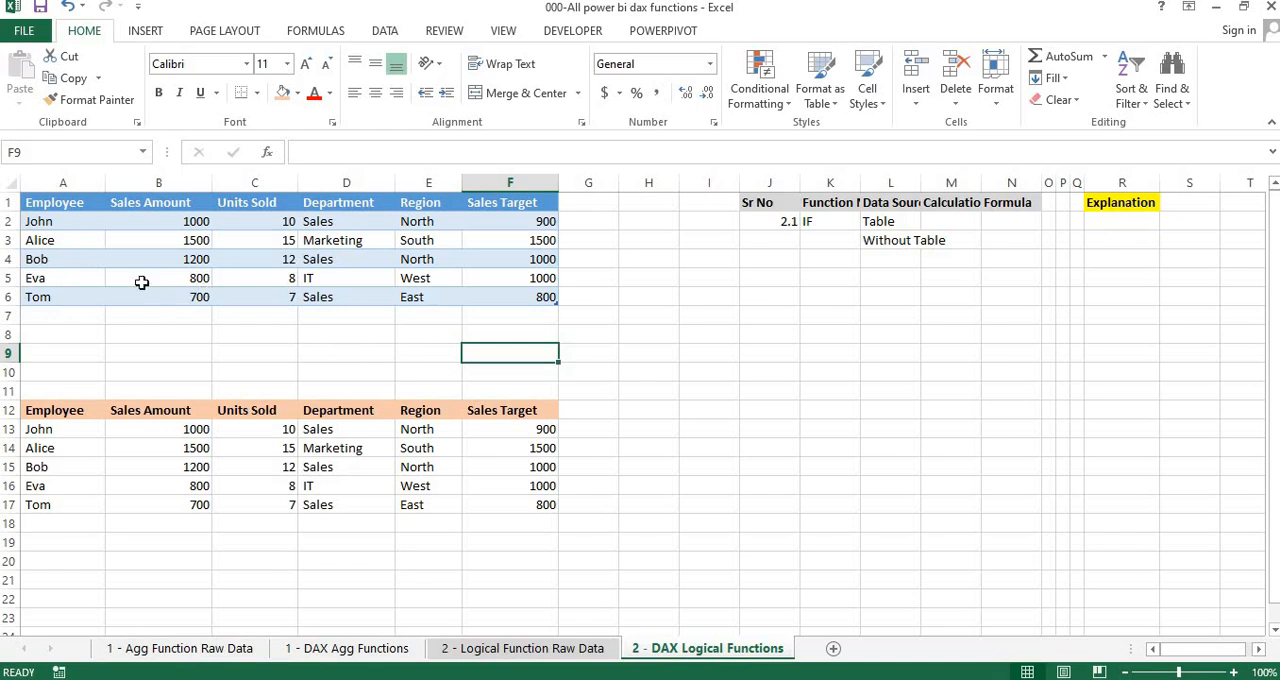
key(alt+Tab)
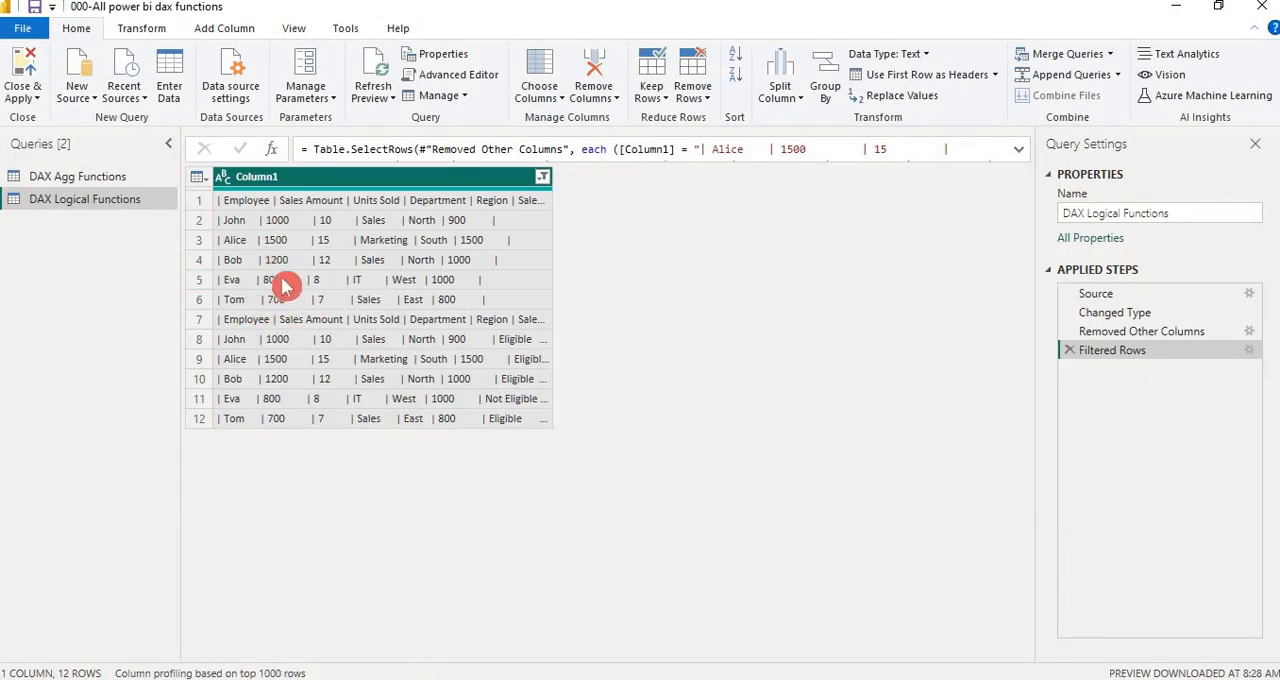
click(545, 180)
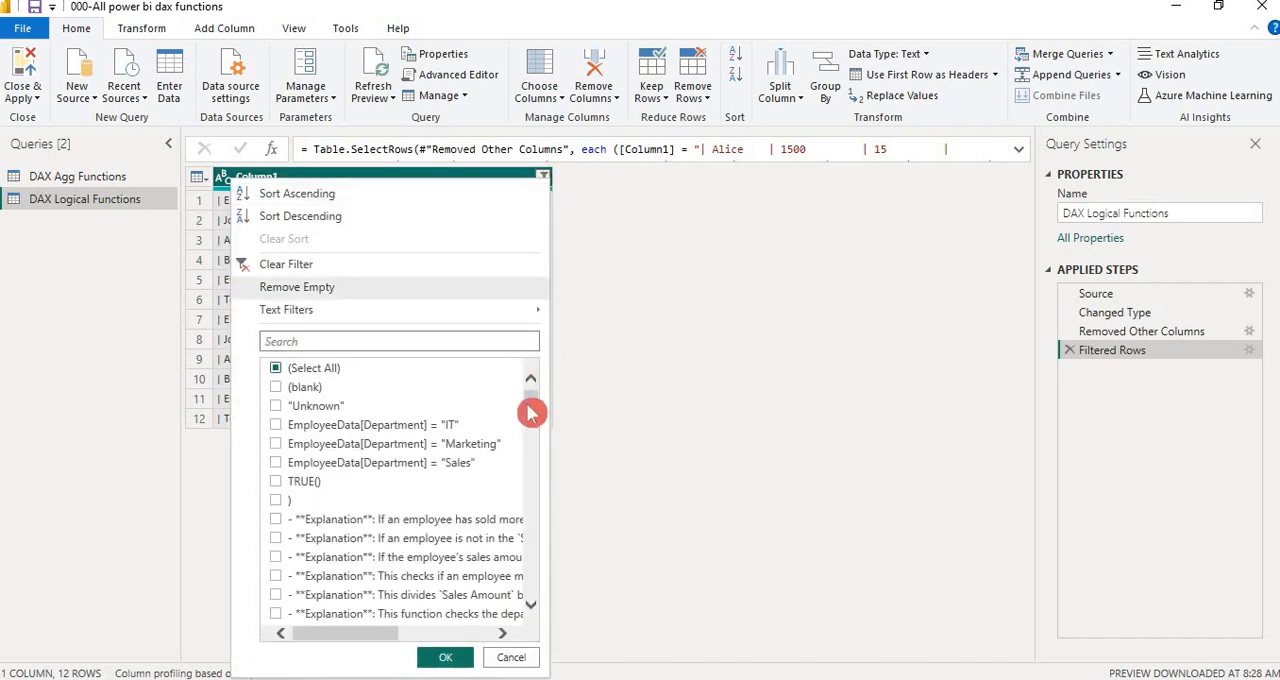
drag(530, 412, 530, 591)
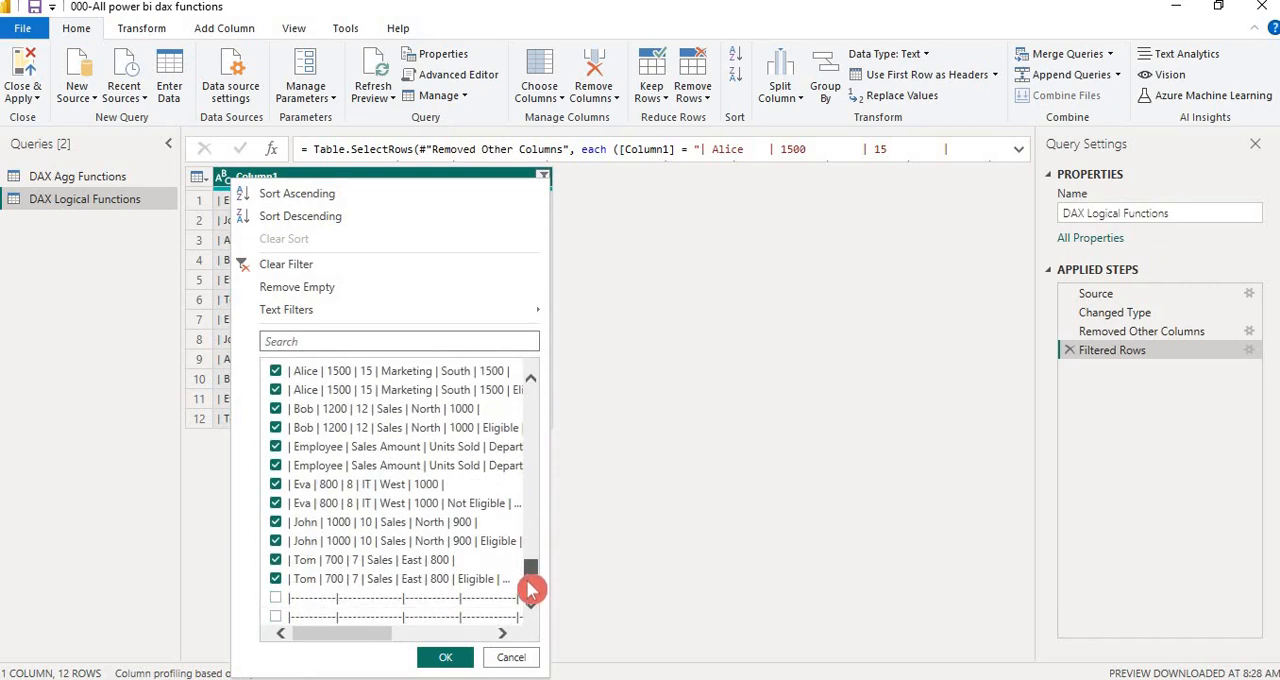
click(277, 467)
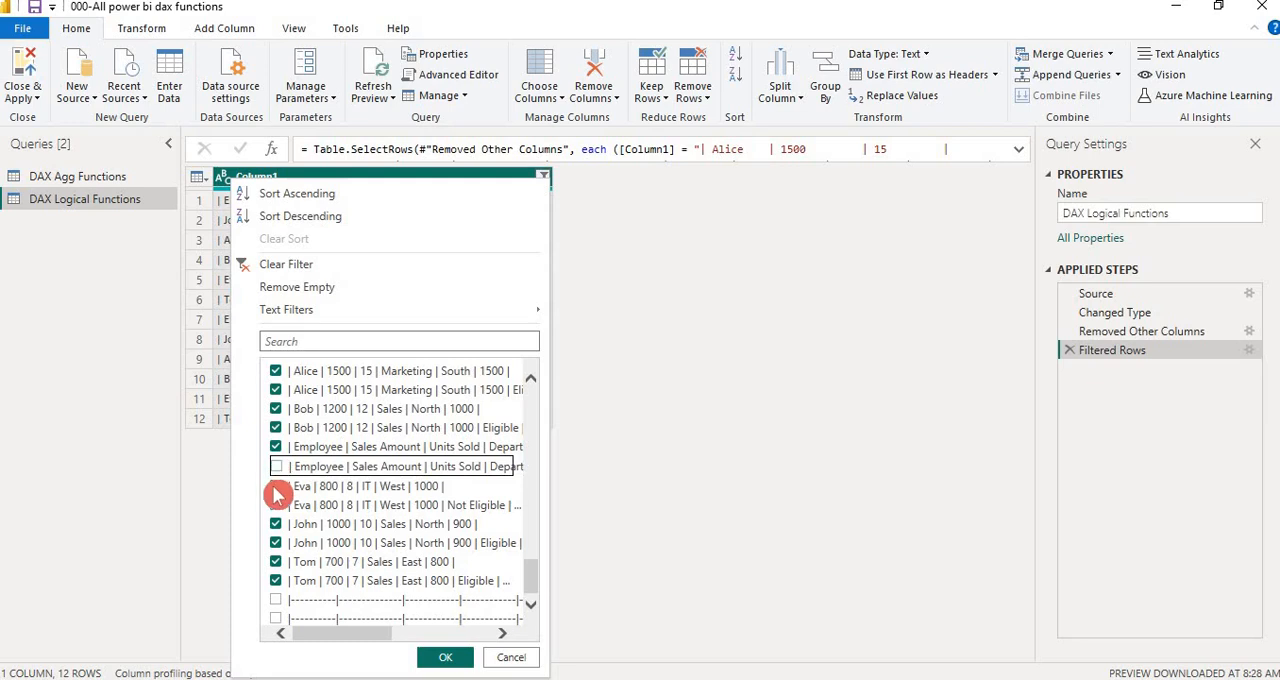
click(277, 485)
click(277, 505)
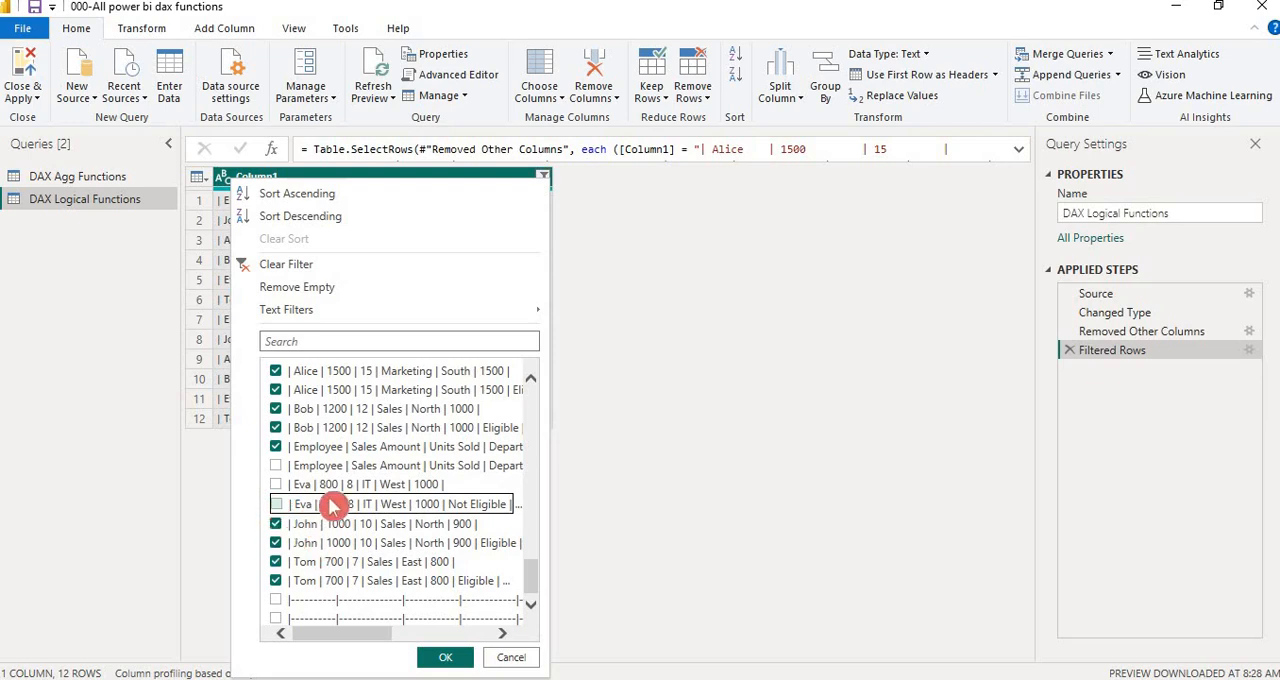
click(277, 466)
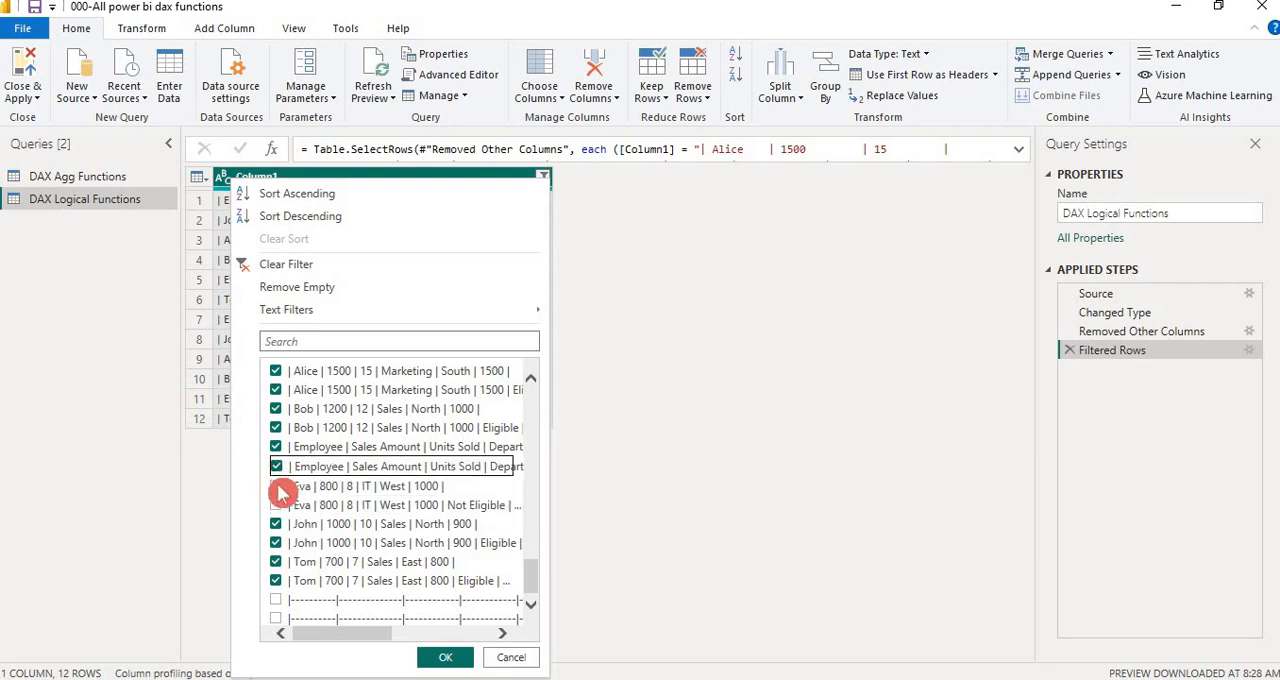
click(280, 488)
click(277, 505)
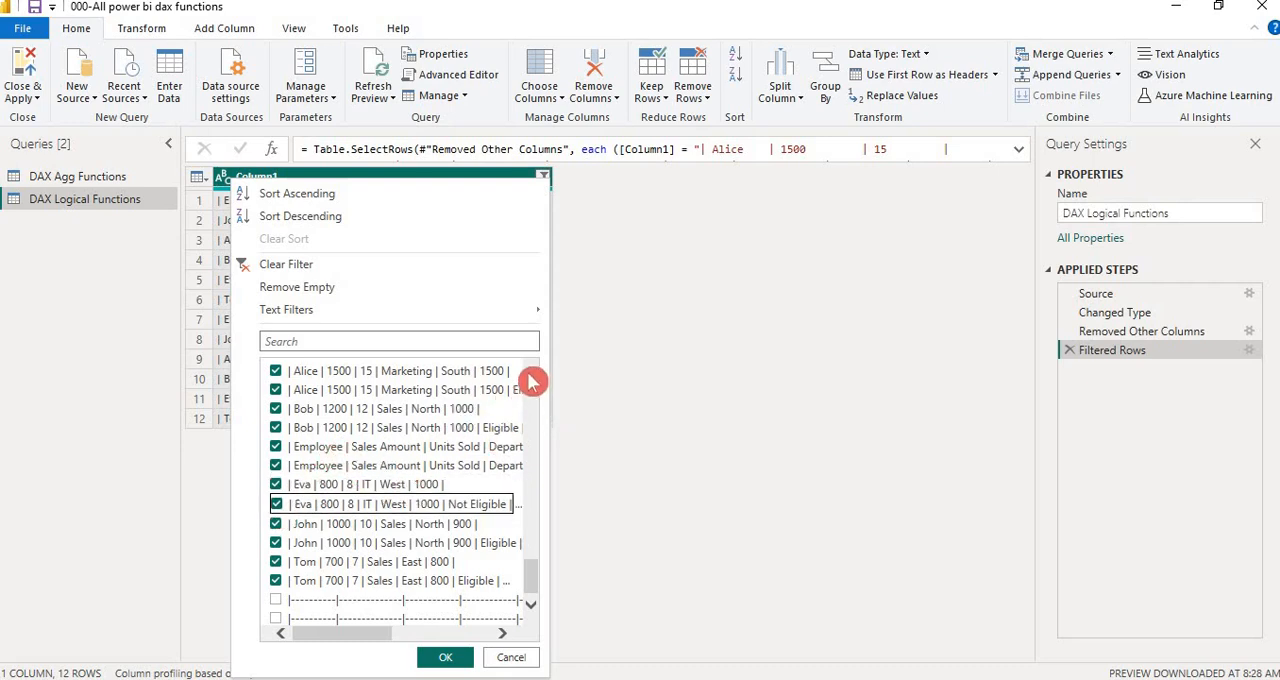
Compare the ticked pipe-delimited rows in Column1's filter with the two employee tables in the Excel workbook
scroll(530, 381, up, 2)
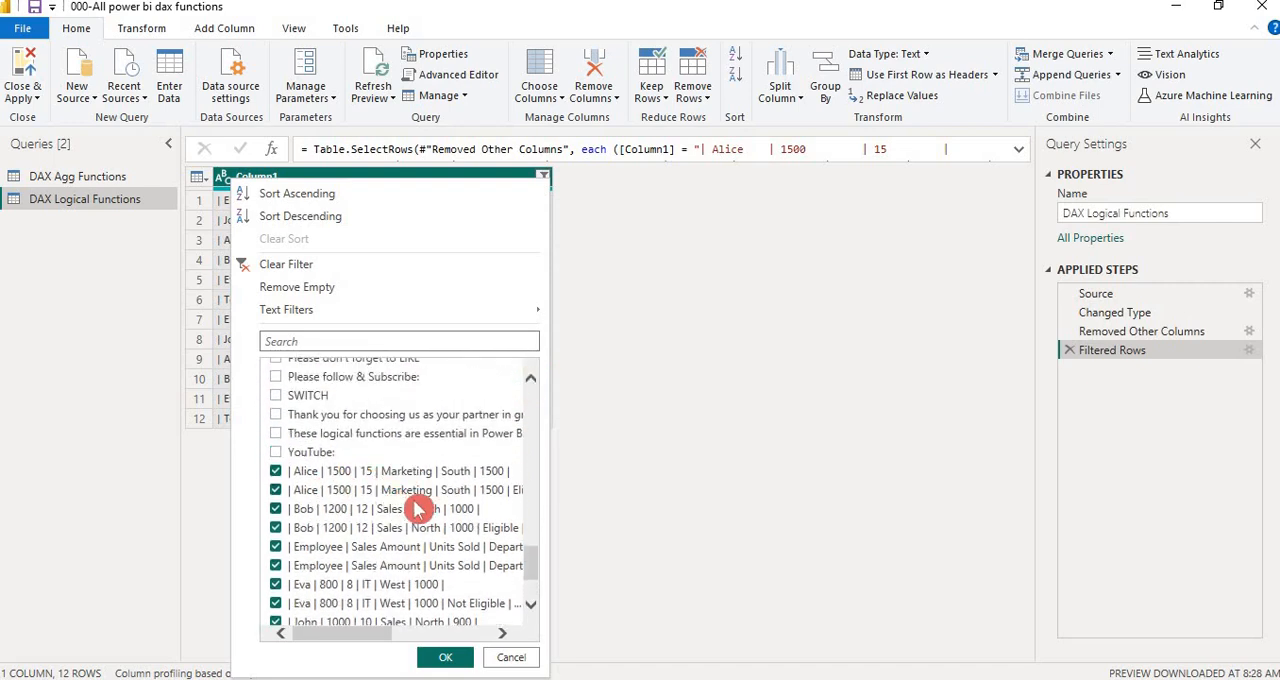
key(alt+Tab)
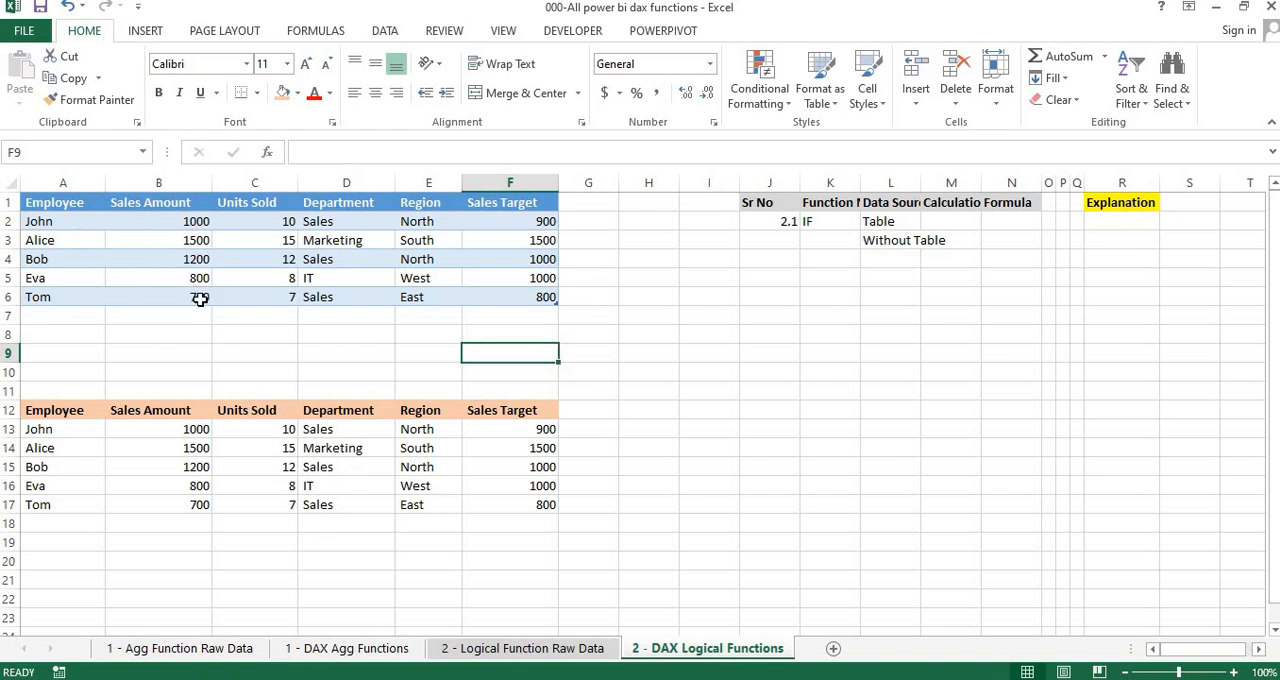
key(alt+Tab)
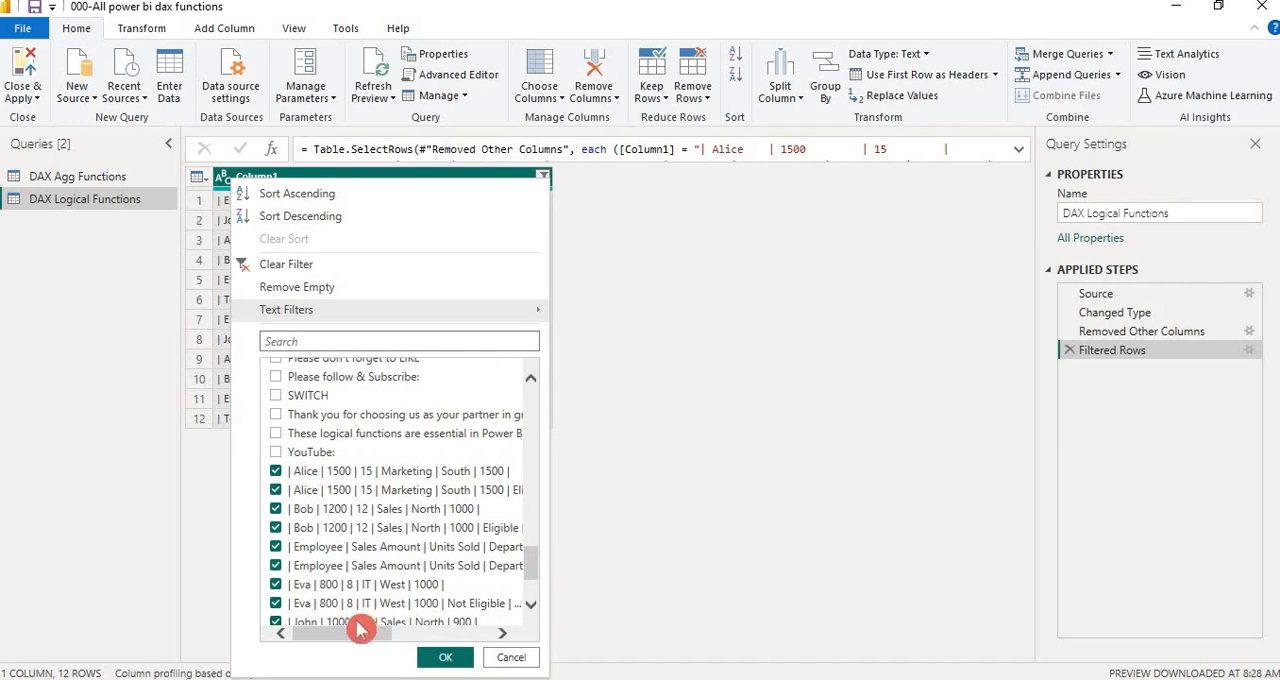
mouse_move(345, 633)
mouse_down()
mouse_move(399, 641)
mouse_move(339, 641)
mouse_up()
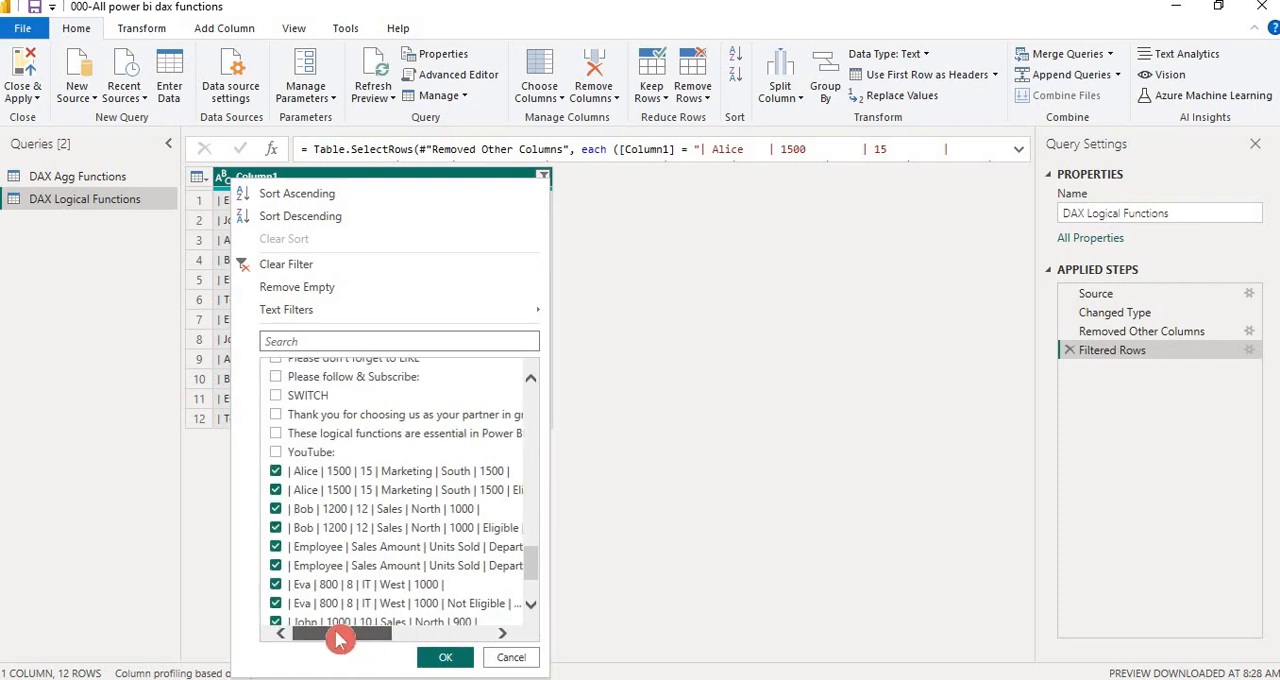
key(alt+Tab)
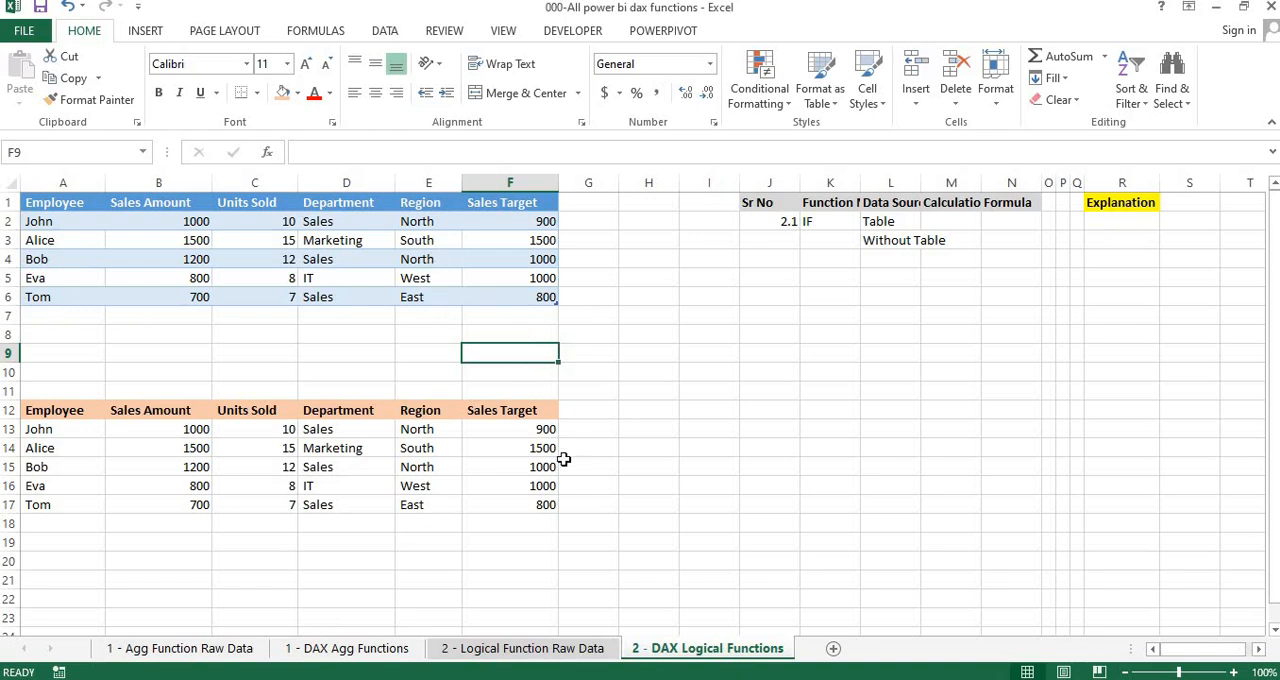
Open the 002-Logical Functions text file from the Windows desktop in Notepad
mouse_move(477, 679)
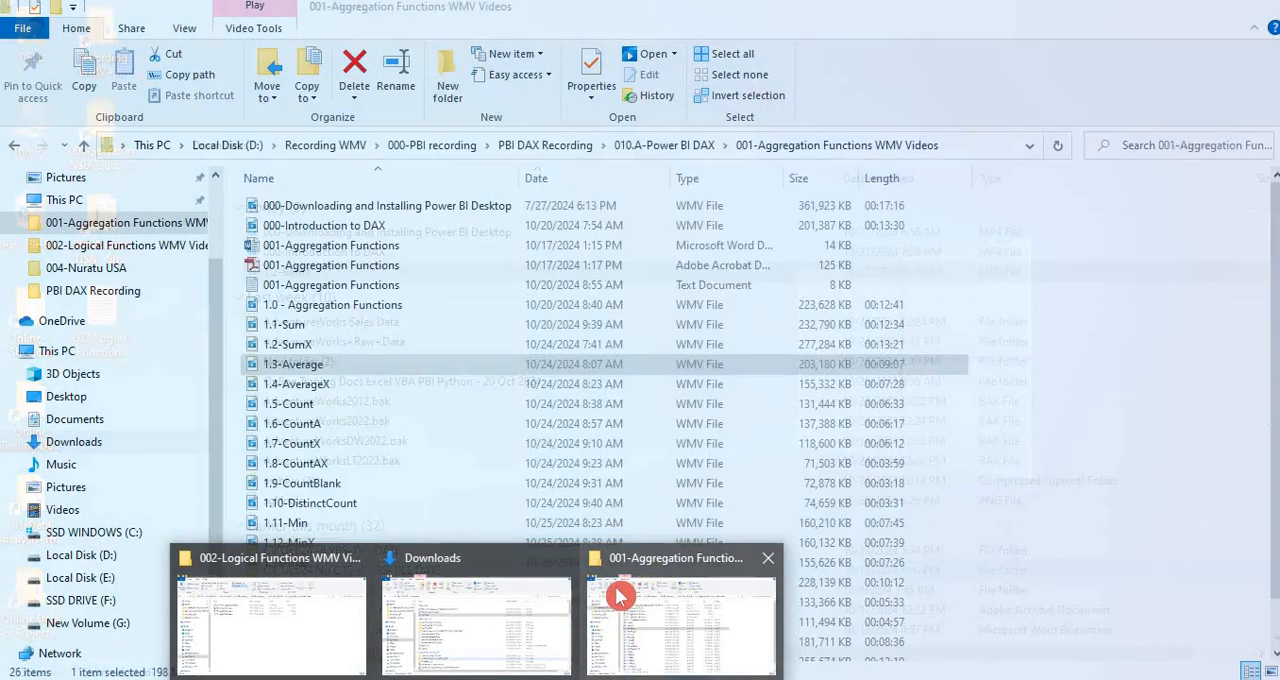
click(615, 591)
key(super+d)
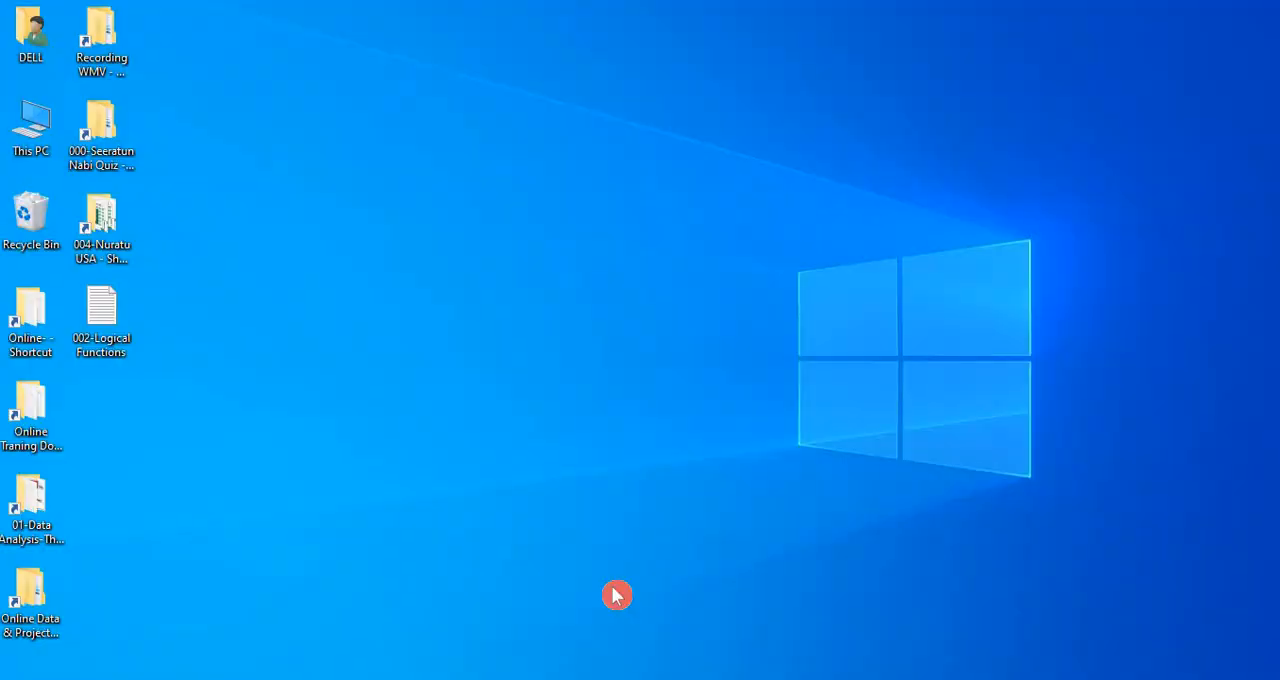
double_click(129, 335)
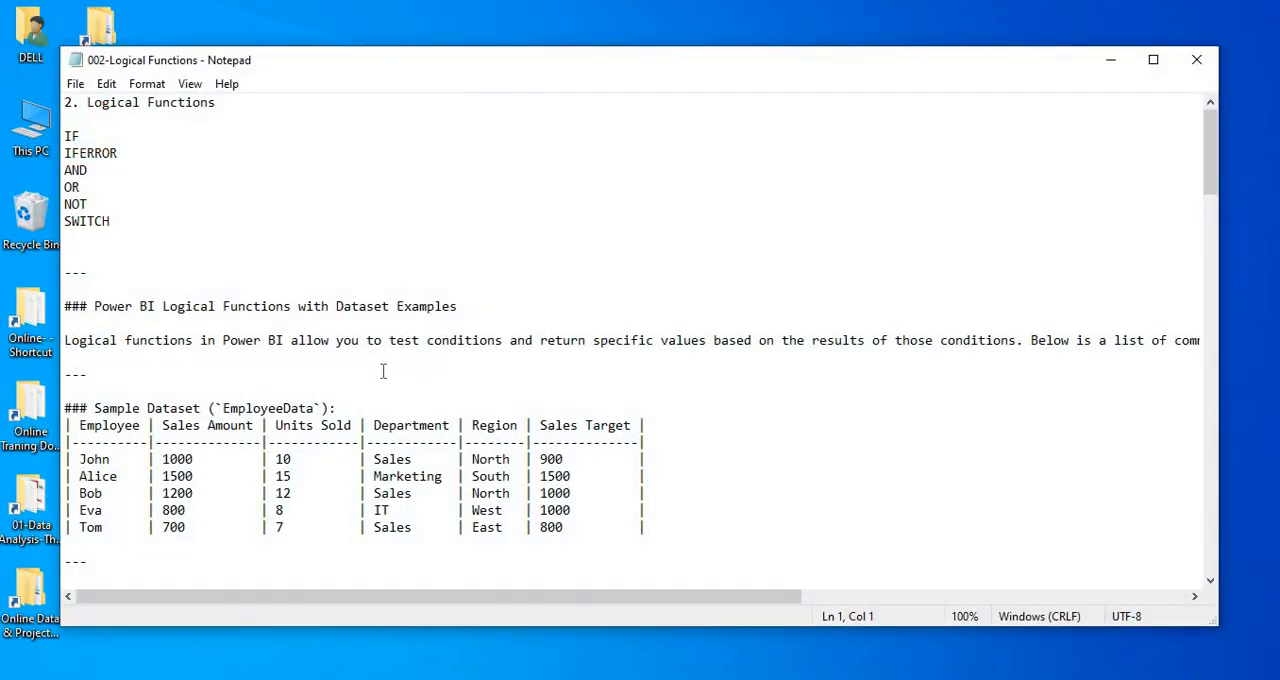
Select and copy the complete EmployeeData sample dataset table, including its header row, from the text file
key(Down)
key(Down)
key(Down)
key(Down)
key(Down)
key(Down)
key(Down)
key(Down)
key(Down)
key(Down)
key(Down)
key(Down)
key(Down)
key(Down)
key(Down)
key(Down)
key(Down)
key(Down)
key(Down)
key(Down)
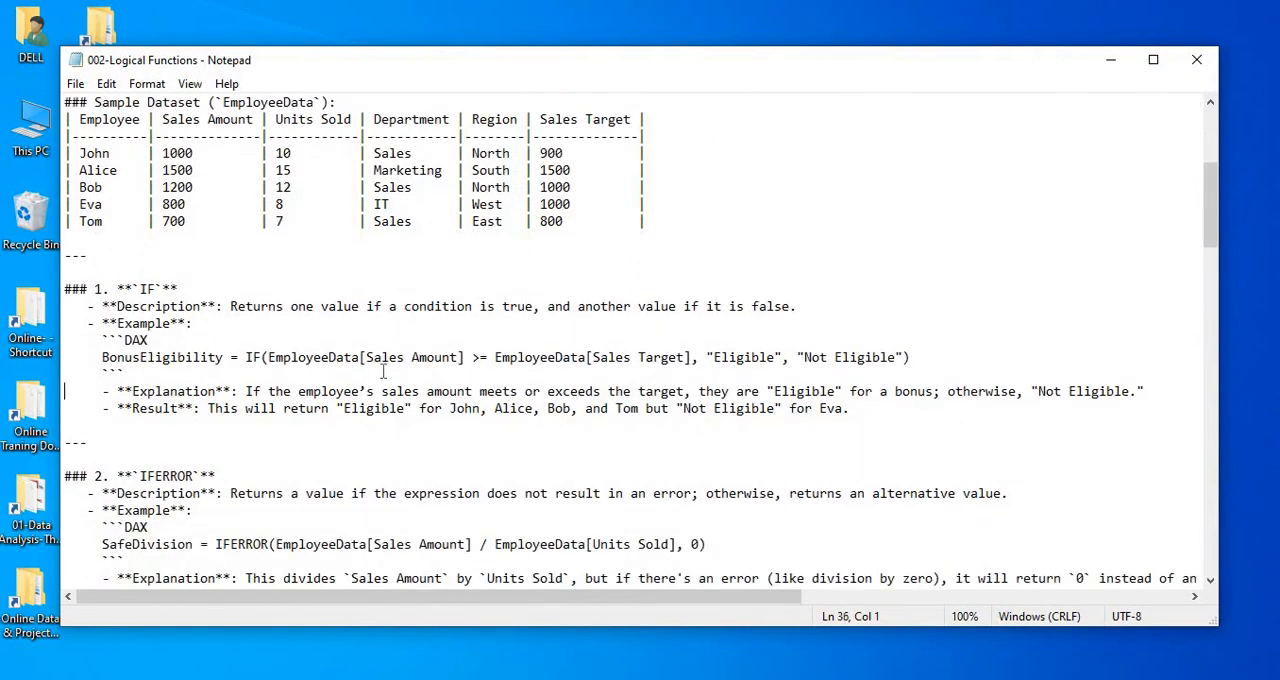
key(Up)
key(Up)
key(Up)
key(Up)
key(Up)
key(Up)
key(Up)
key(Up)
key(Up)
key(Up)
key(Up)
key(Up)
key(Up)
key(Up)
key(Up)
key(Up)
key(Up)
key(Up)
key(Up)
key(Up)
key(shift+Down)
key(shift+Down)
key(shift+Down)
key(shift+Down)
key(shift+Down)
key(shift+Down)
key(shift+Down)
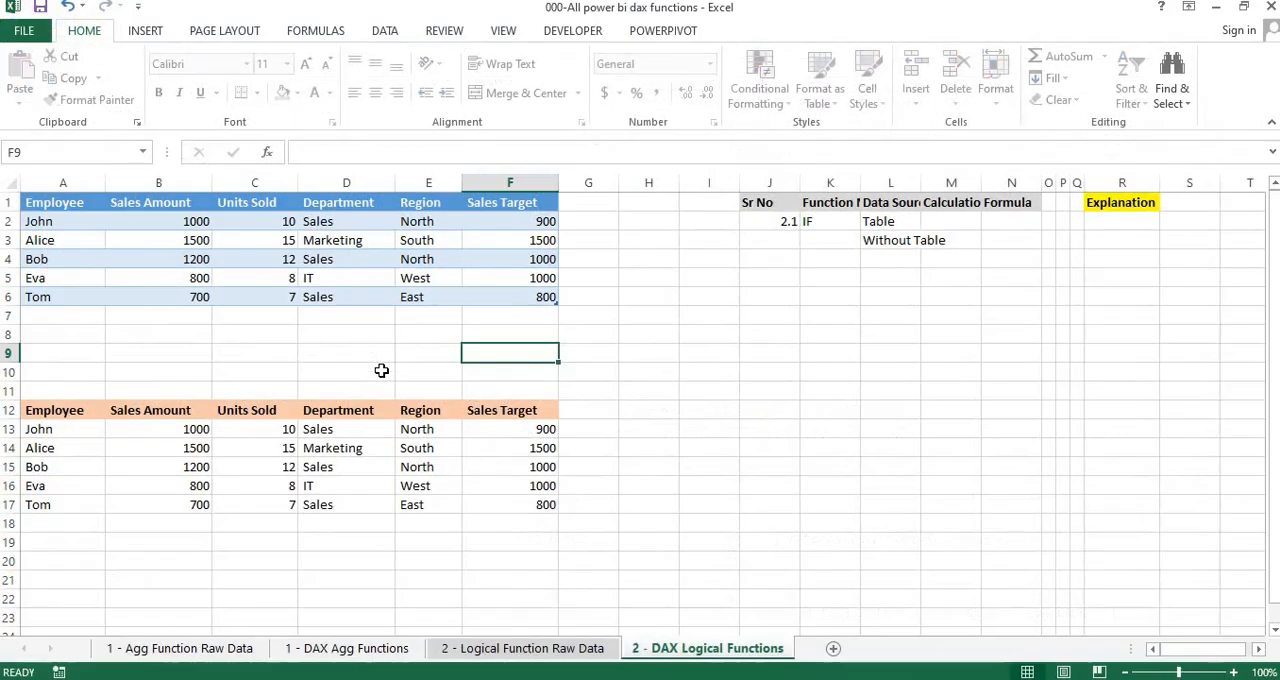
Switch to Excel, create a new blank workbook, and paste the sample dataset table at A1 in a maximized window
key(alt+Tab)
key(ctrl+n)
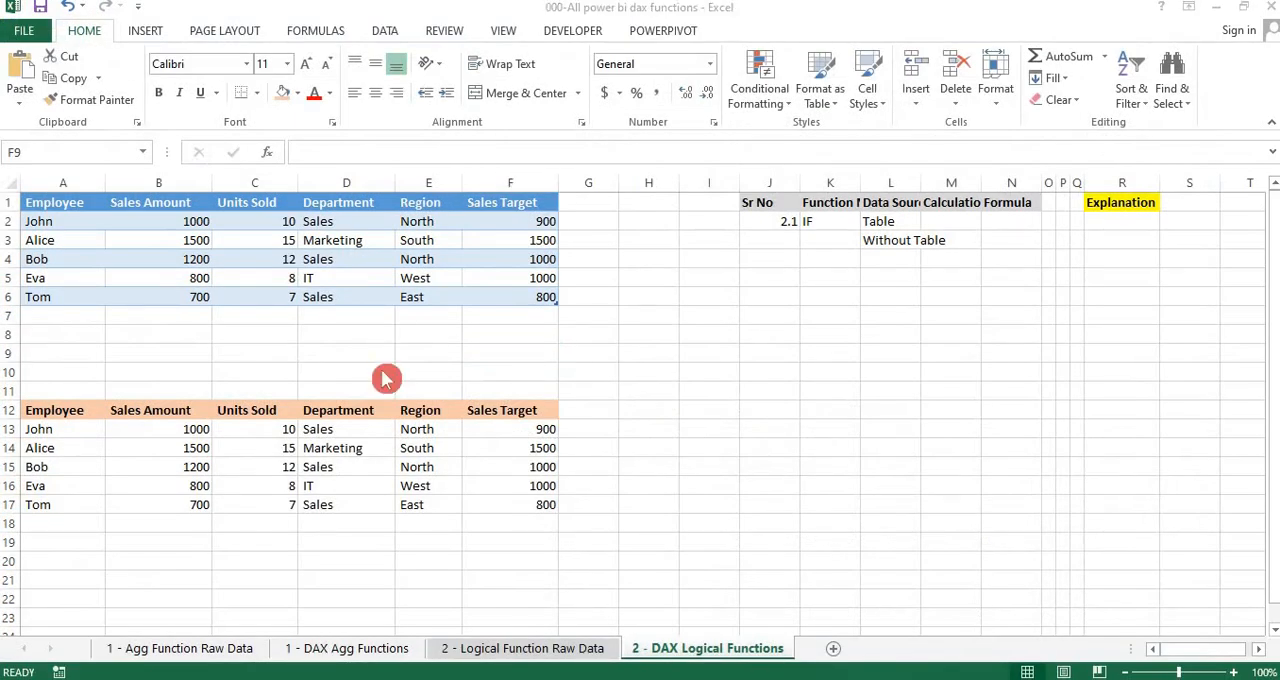
key(ctrl+v)
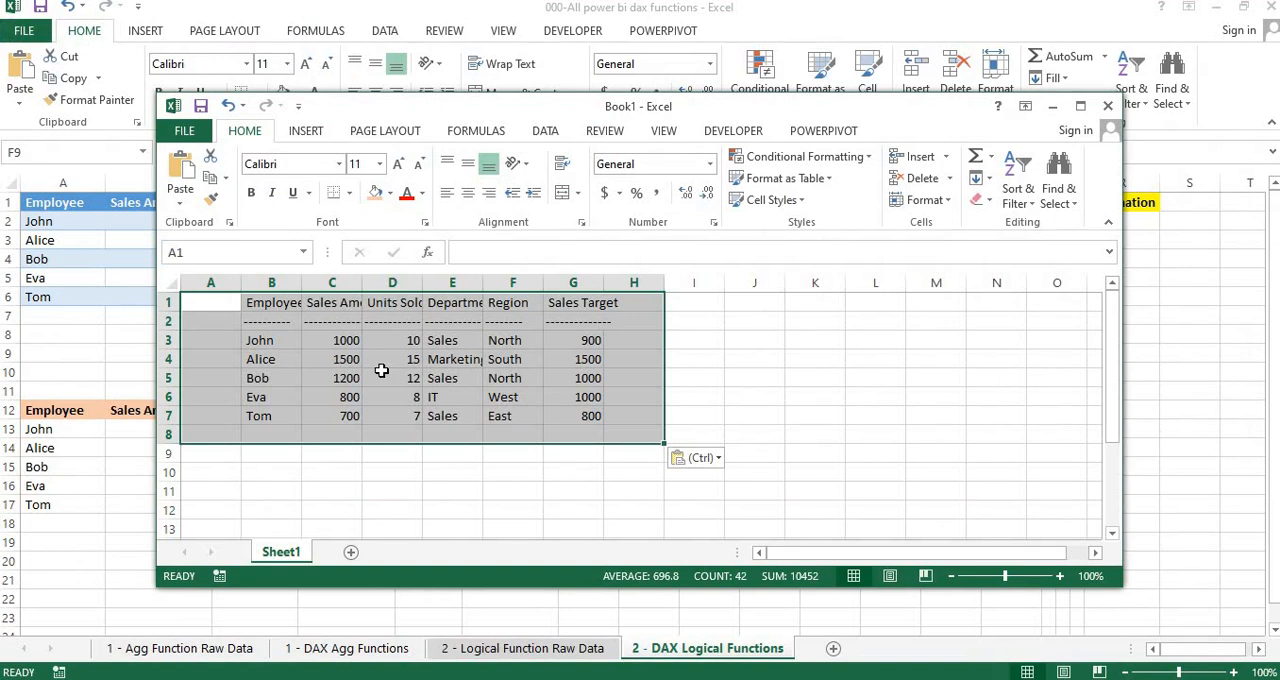
click(1080, 107)
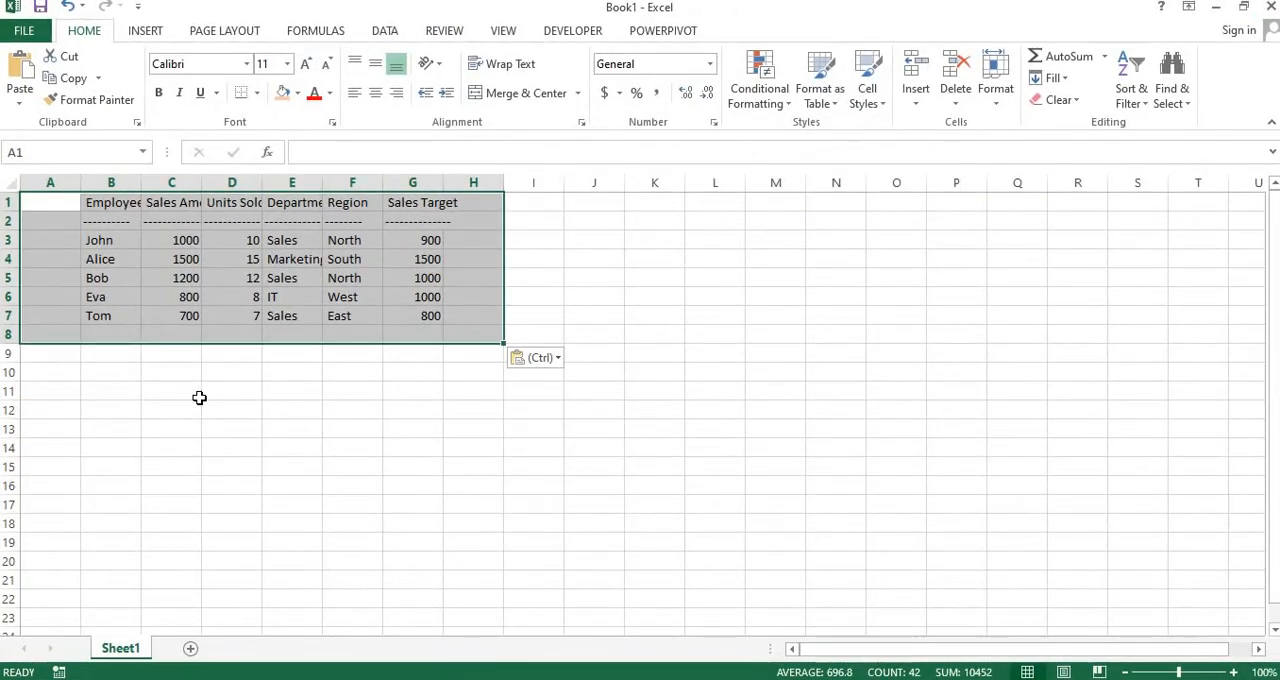
key(Down)
key(Down)
key(Down)
key(Down)
key(Down)
key(Down)
key(Right)
key(Right)
key(Right)
key(Right)
key(Right)
key(Right)
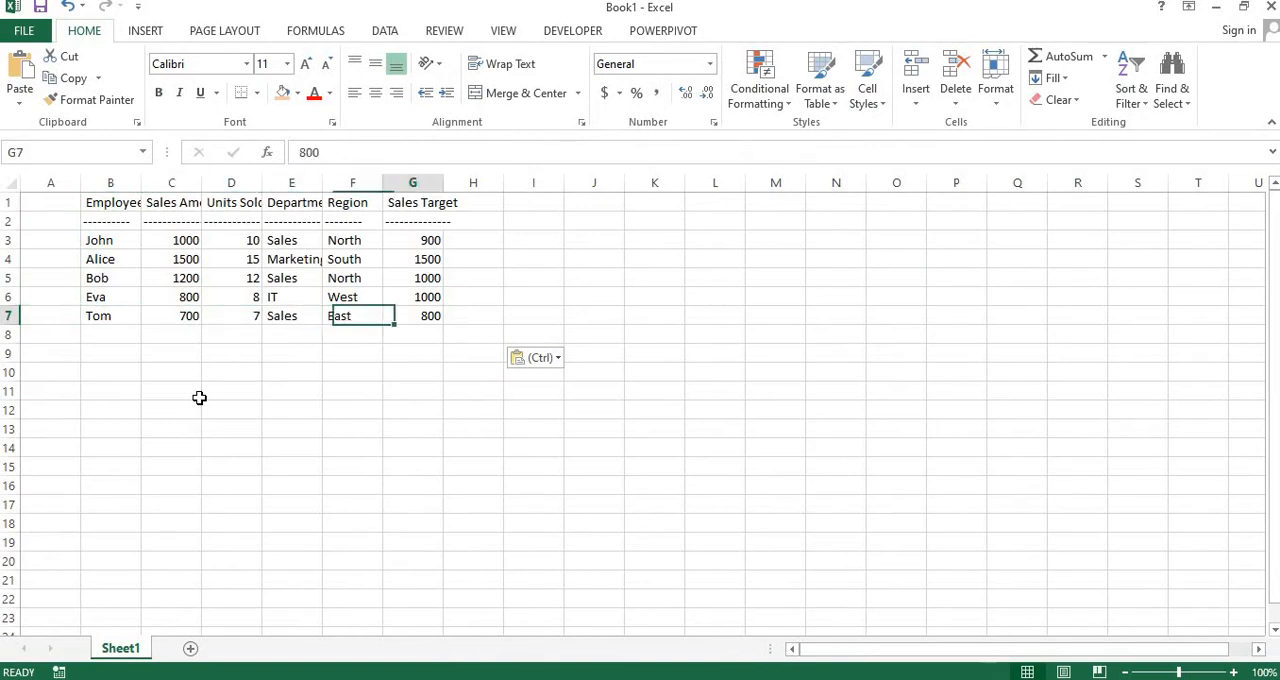
key(Right)
Return to the Notepad file, and select and copy the whole table under Summary of Results from Dataset Example
key(alt+Tab)
key(alt+Tab)
key(Tab)
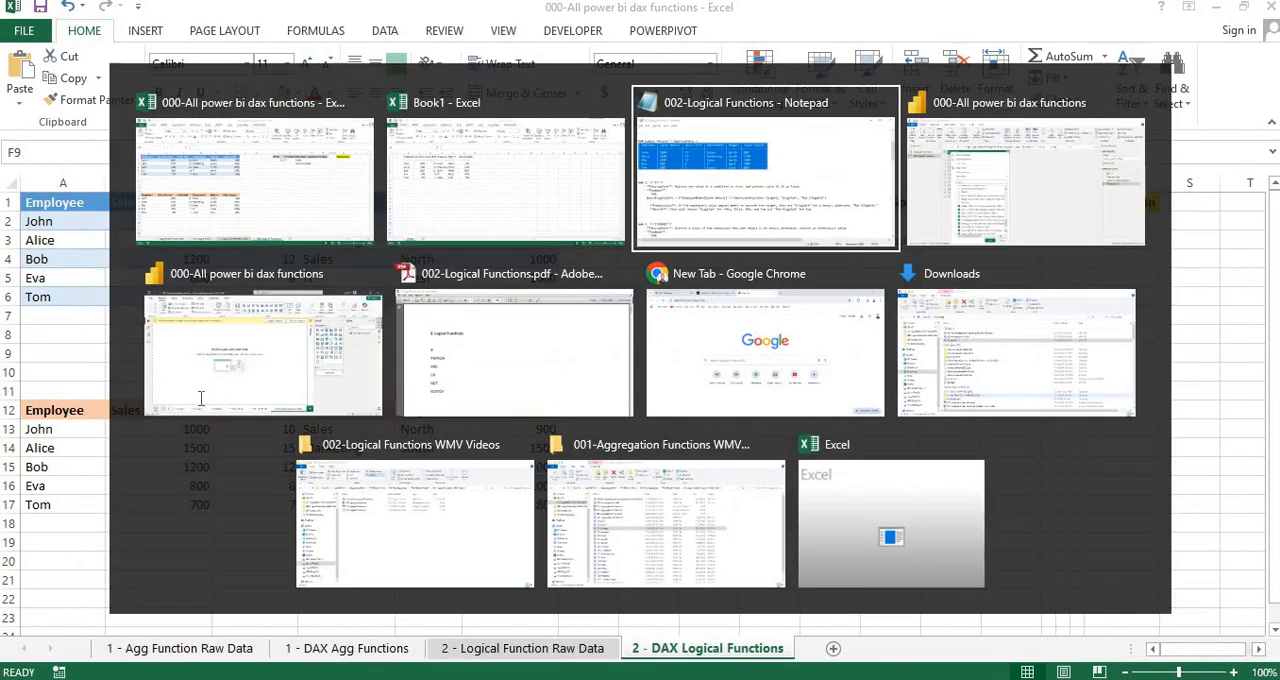
key(Down)
key(Down)
key(Down)
key(Down)
key(Down)
key(Down)
key(Down)
key(Down)
key(Down)
key(Down)
key(Down)
key(Down)
key(Down)
key(Down)
key(Down)
key(Down)
key(Down)
key(Down)
key(Down)
key(Down)
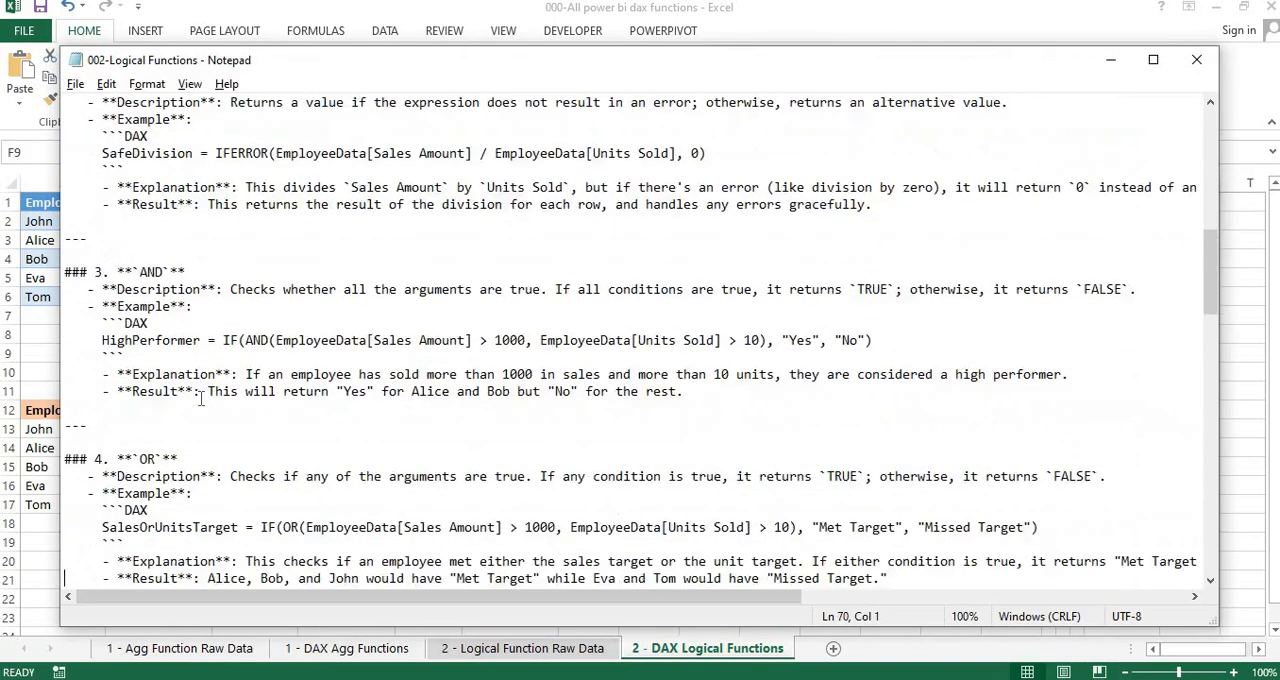
key(Down)
key(Down)
key(Down)
key(Down)
key(Down)
key(Down)
key(Down)
key(Down)
key(Down)
key(Down)
key(Down)
key(Down)
key(Down)
key(Down)
key(Down)
key(Down)
key(Down)
key(Down)
key(Down)
key(Down)
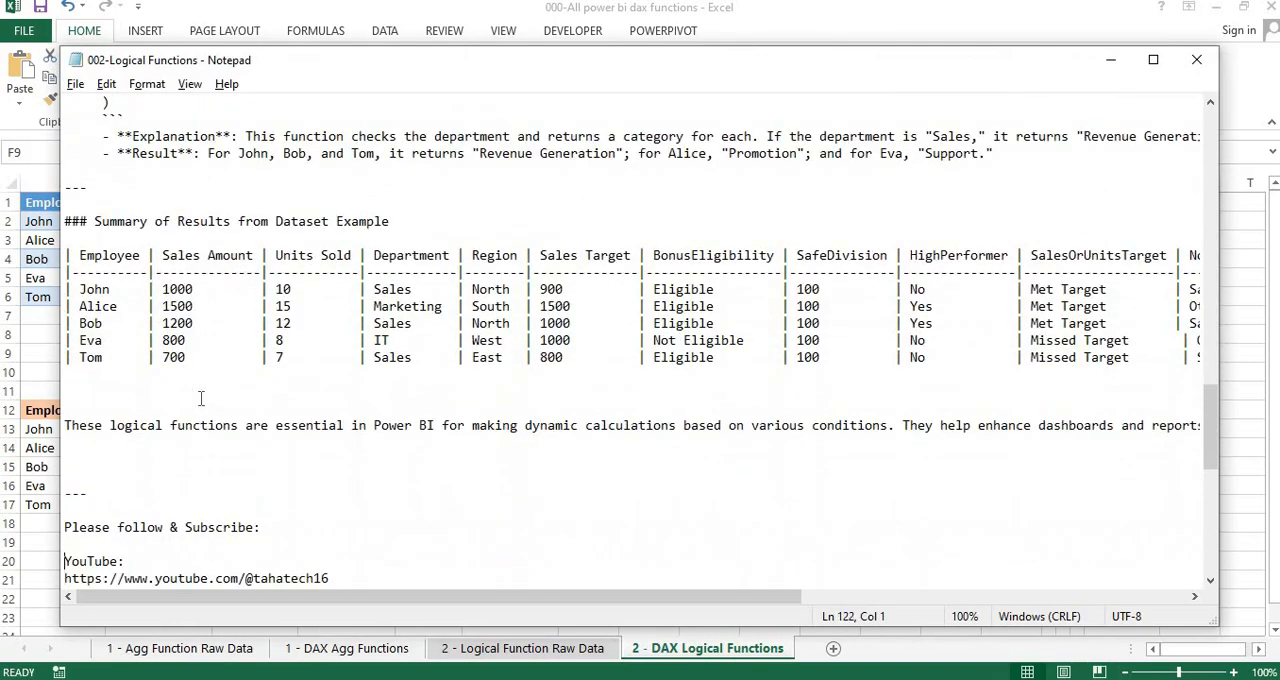
key(shift+Down)
key(shift+Down)
key(shift+Down)
key(shift+Down)
key(shift+Down)
key(shift+Down)
key(shift+Down)
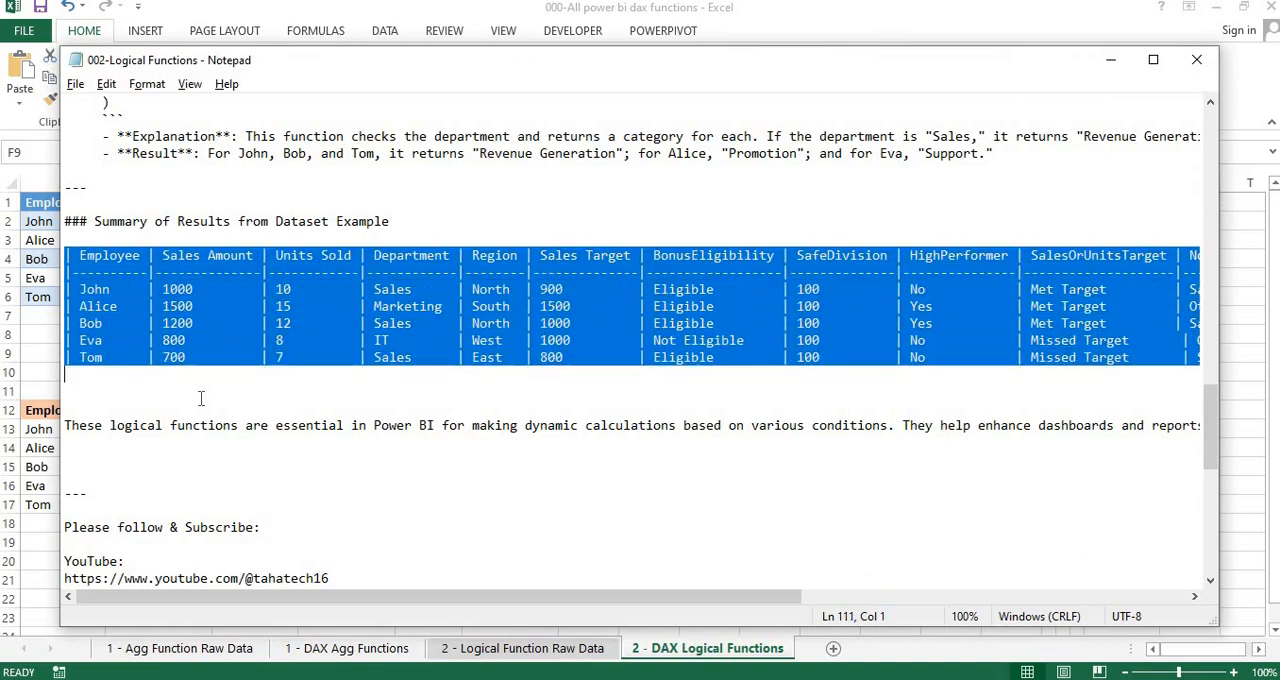
Switch to the Book1 workbook in Excel and paste the summary of results table at B11, below the sample dataset
key(alt+Tab)
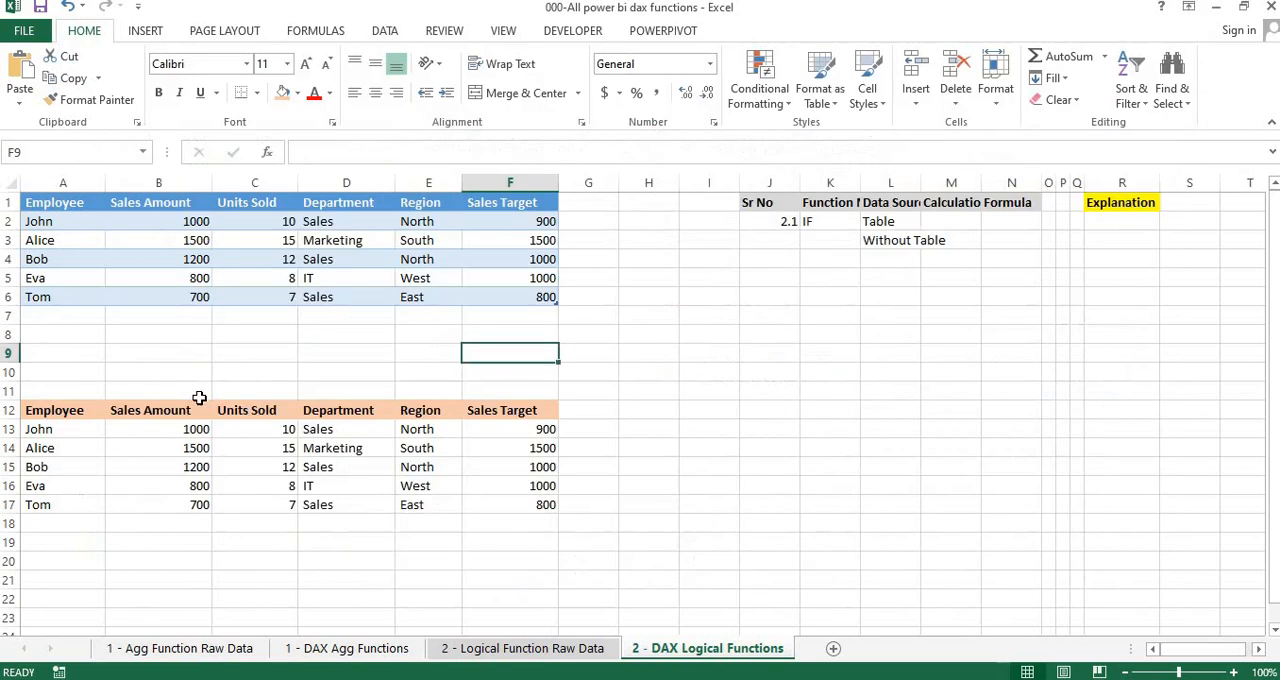
key(alt+Tab)
key(Tab)
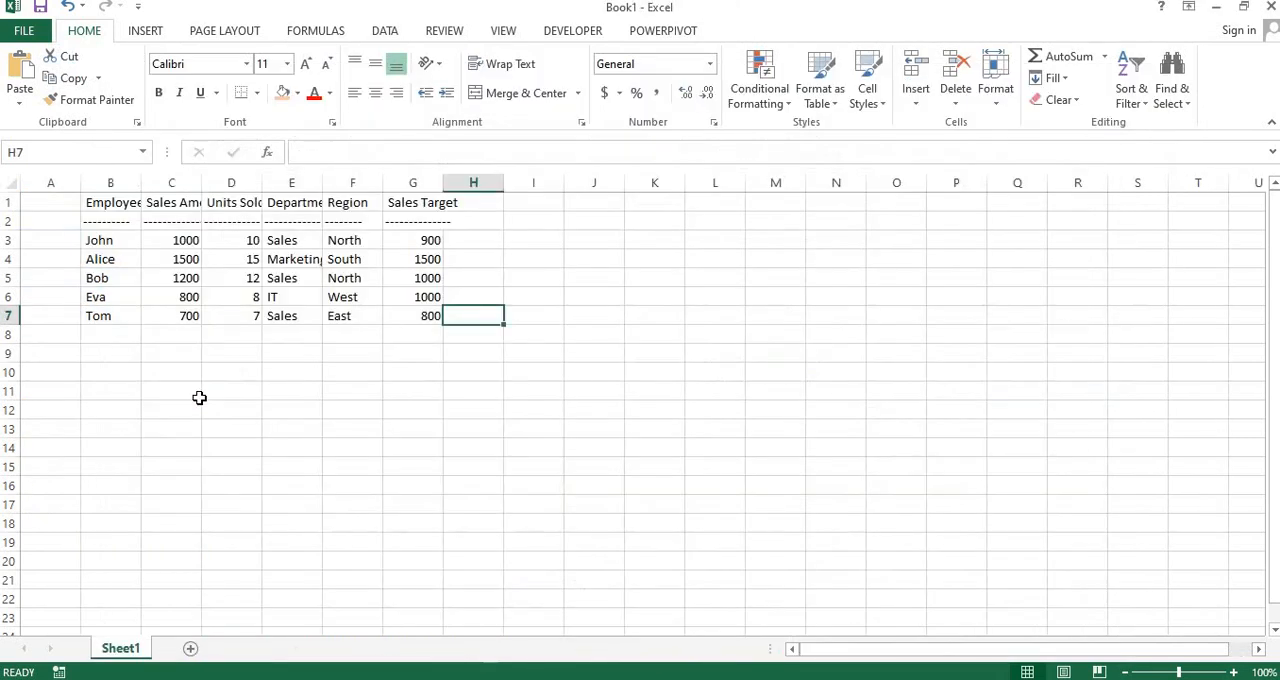
key(Down)
key(Down)
key(Left)
key(Left)
key(Left)
key(Left)
key(Left)
key(Left)
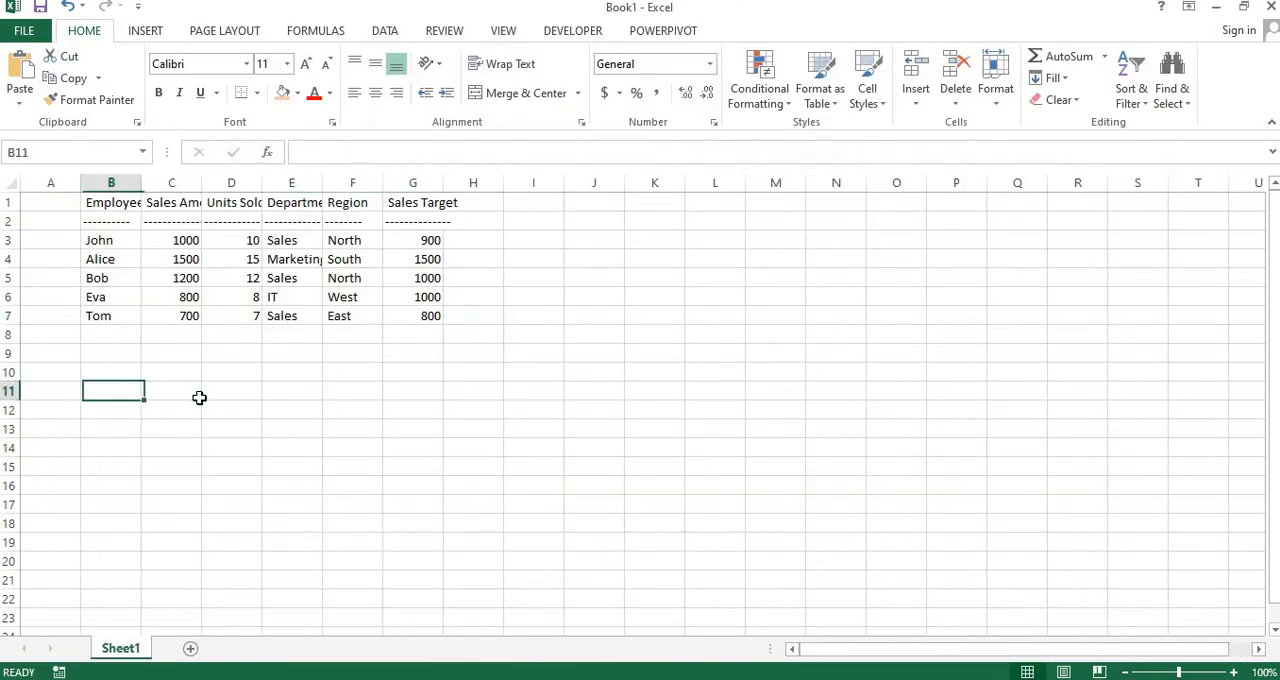
key(ctrl+v)
Compare the columns of the pasted summary of results table with those of the sample dataset table above it
key(Down)
key(Down)
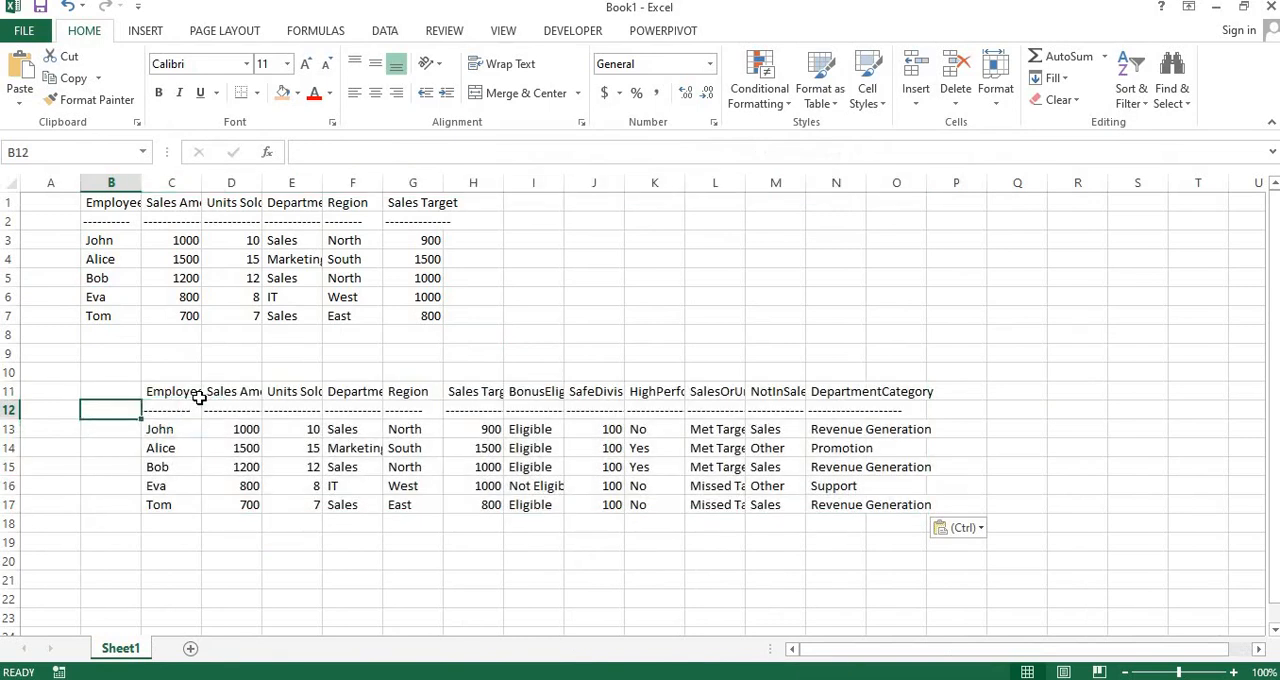
key(Right)
key(Right)
key(Right)
key(Right)
key(Right)
key(Right)
key(Right)
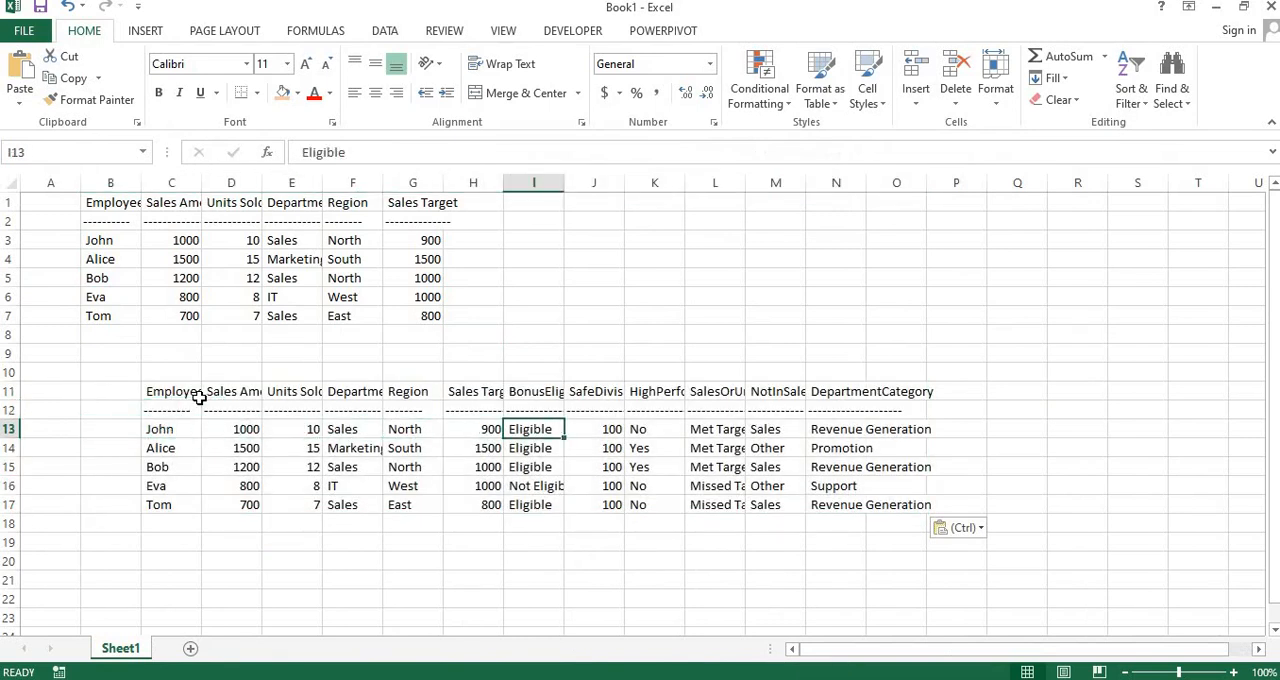
key(Up)
key(Up)
key(Up)
key(Up)
key(Up)
key(Up)
key(Up)
key(Up)
key(Up)
key(Up)
key(Up)
key(Up)
key(Left)
key(Left)
key(Left)
key(Left)
key(Left)
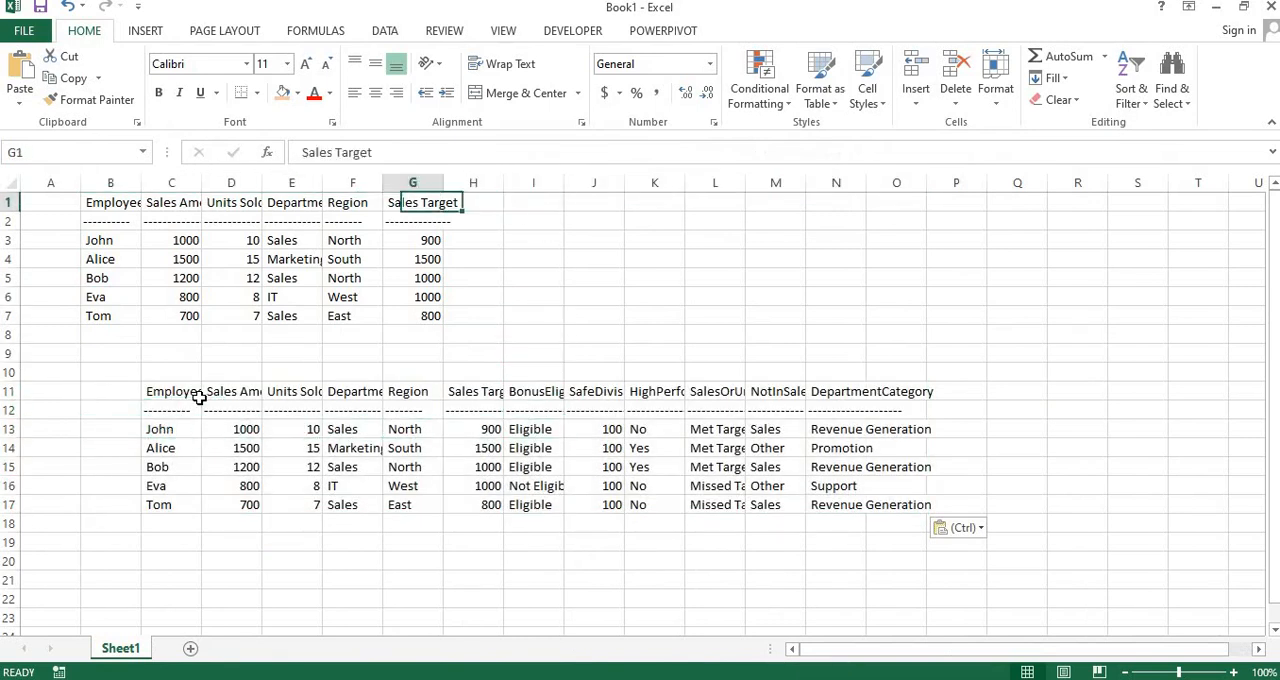
key(Down)
key(Down)
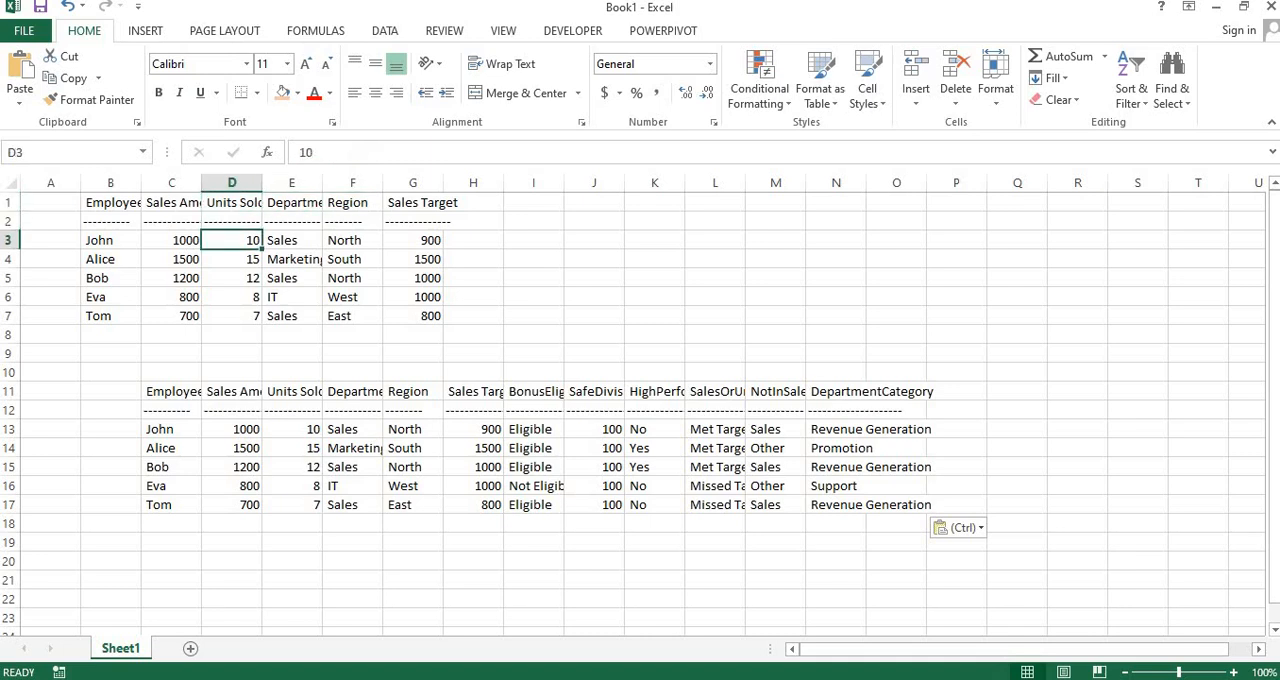
Auto-fit the width of all columns on Sheet1 to their contents
click(9, 181)
key(alt)
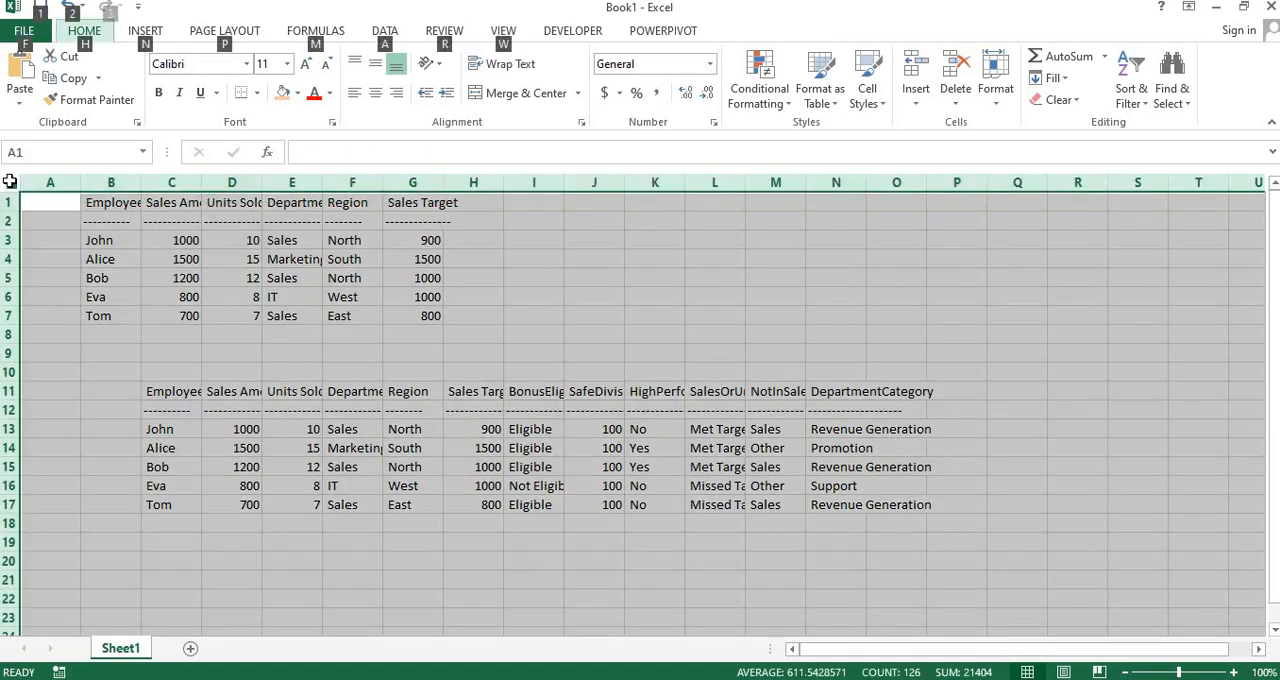
key(o)
key(c)
key(a)
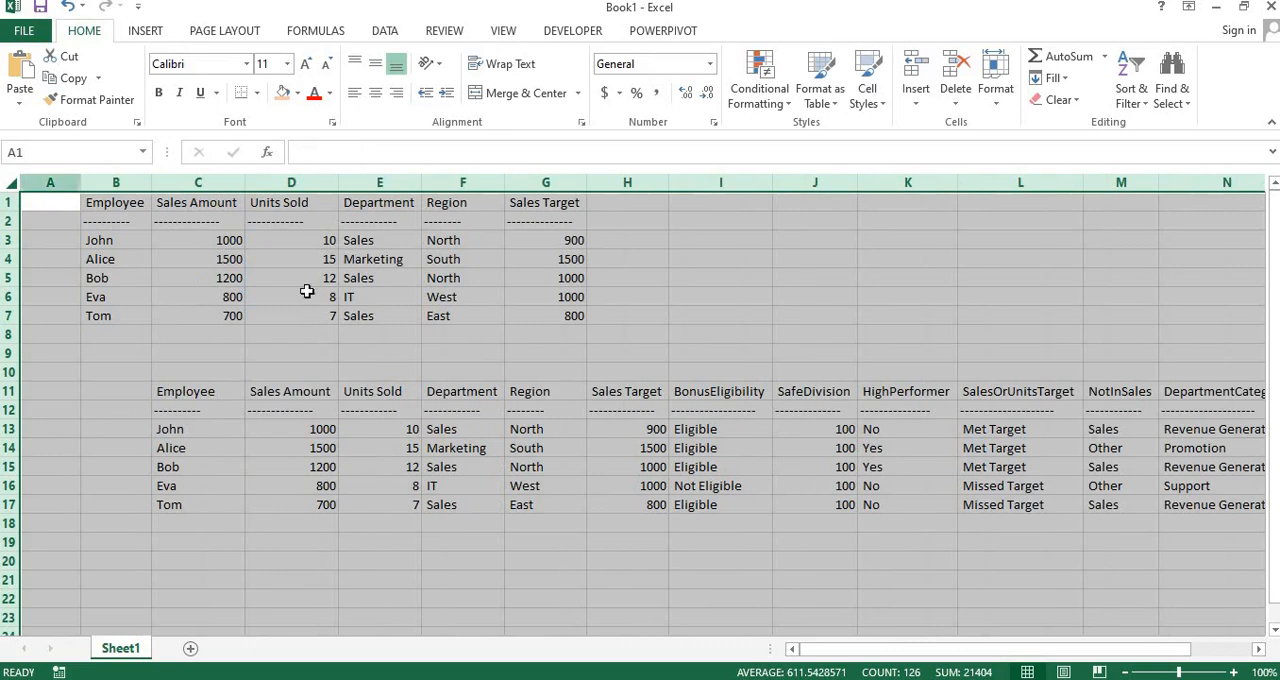
Delete the empty column A to the left of the sample dataset table
click(222, 347)
key(Home)
key(ctrl+space)
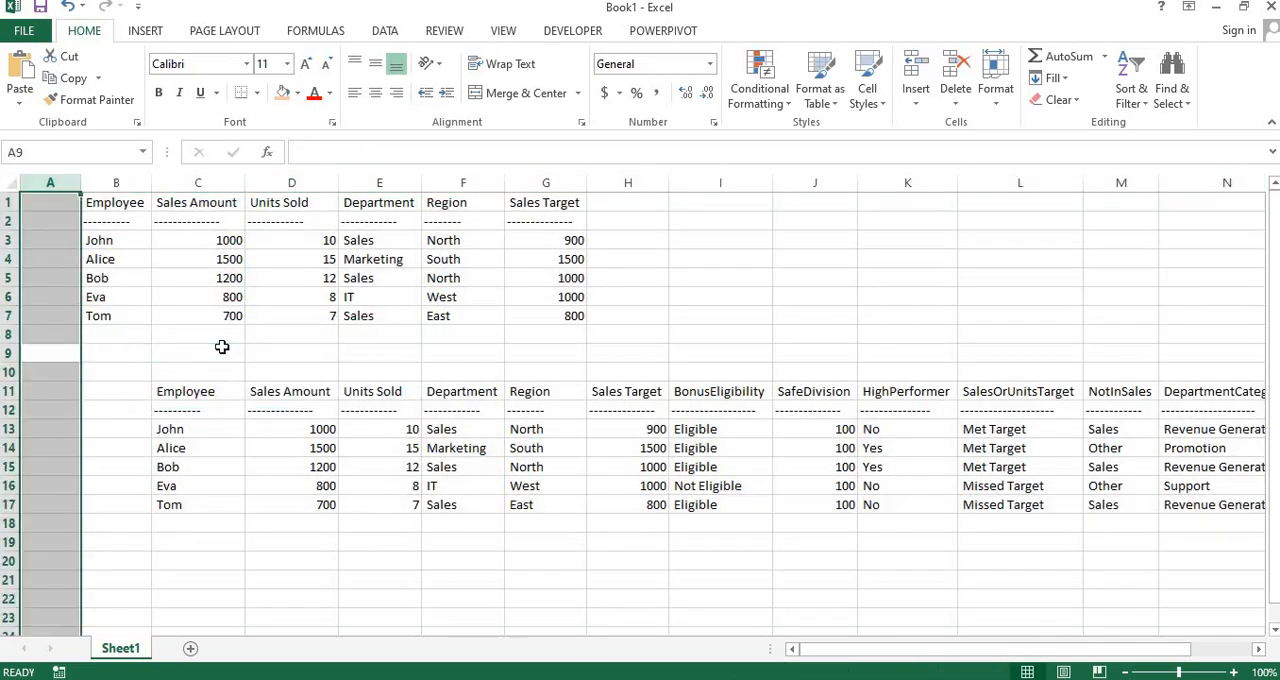
key(ctrl+minus)
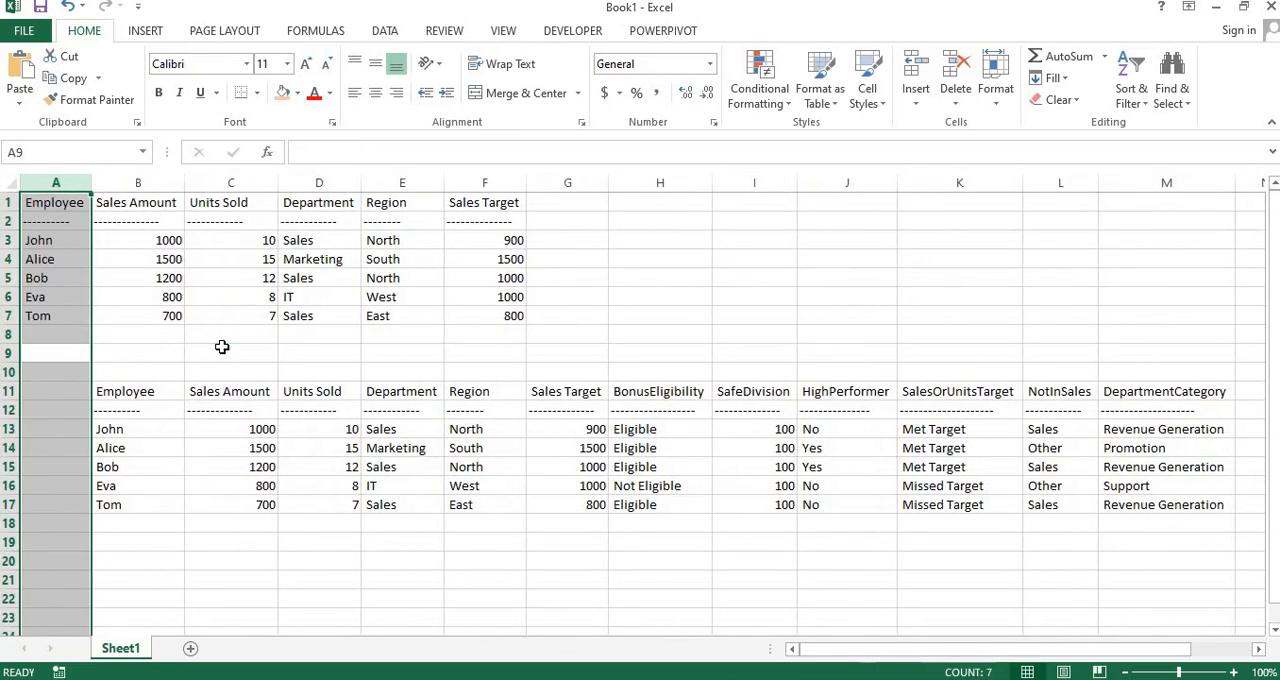
Examine the Employee and Sales Amount data in B13:C17 of the summary of results table
click(440, 415)
key(Up)
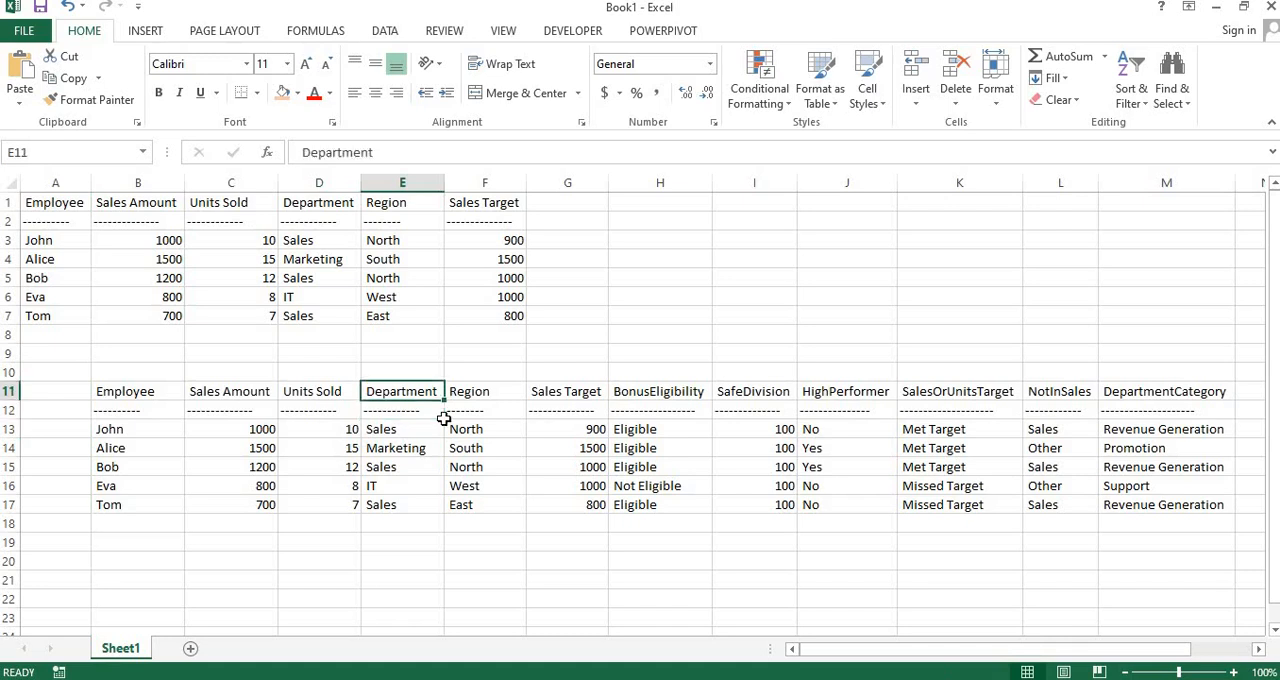
key(Left)
key(Left)
key(Left)
key(Down)
key(Down)
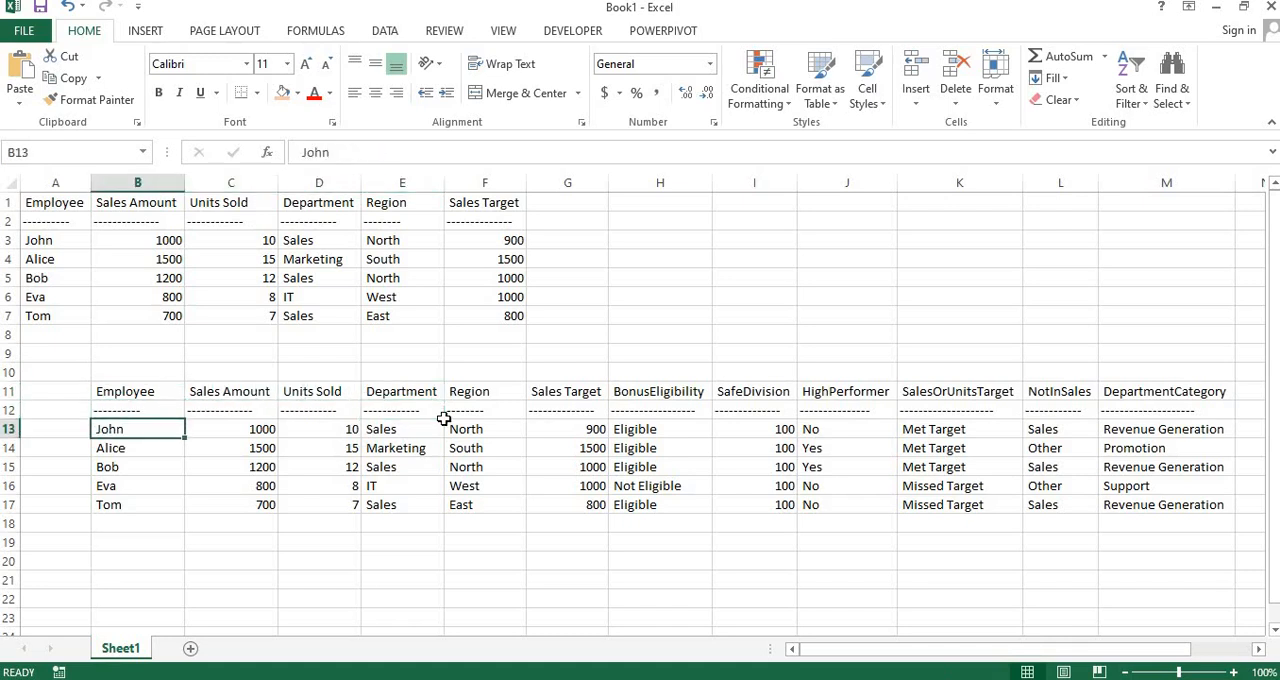
key(shift+Right)
key(shift+Down)
key(shift+Down)
key(shift+Down)
key(shift+Down)
key(shift+Down)
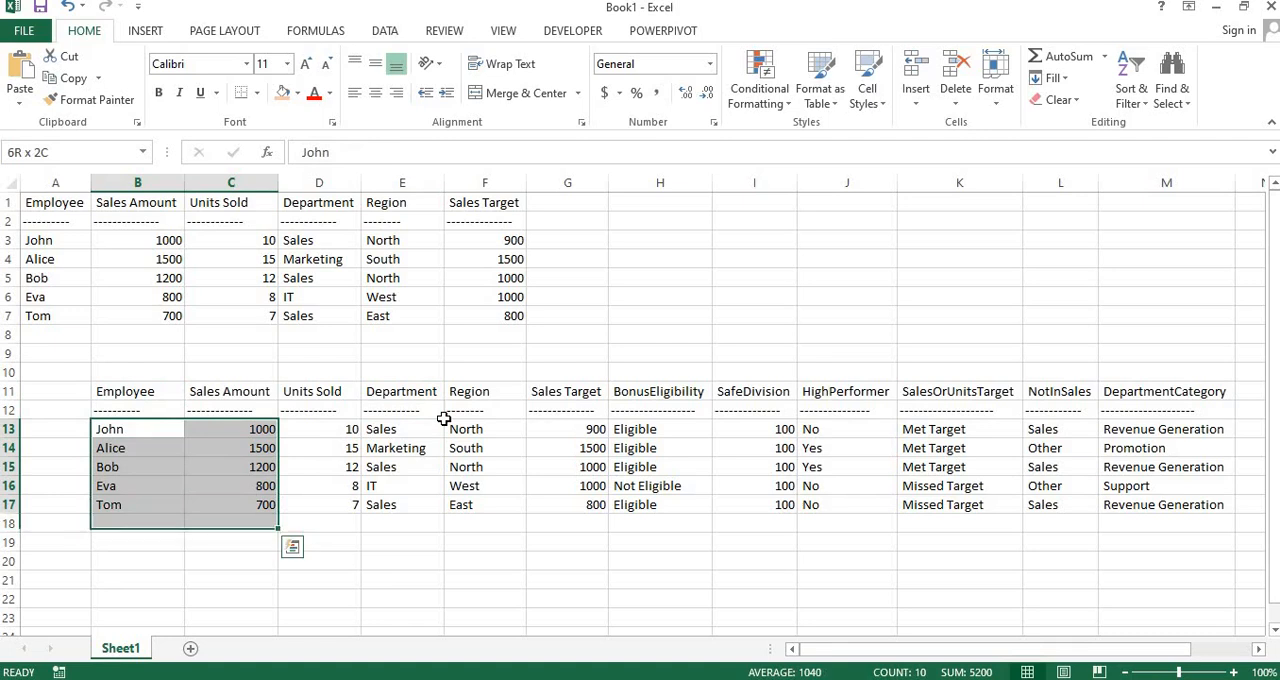
key(shift+Up)
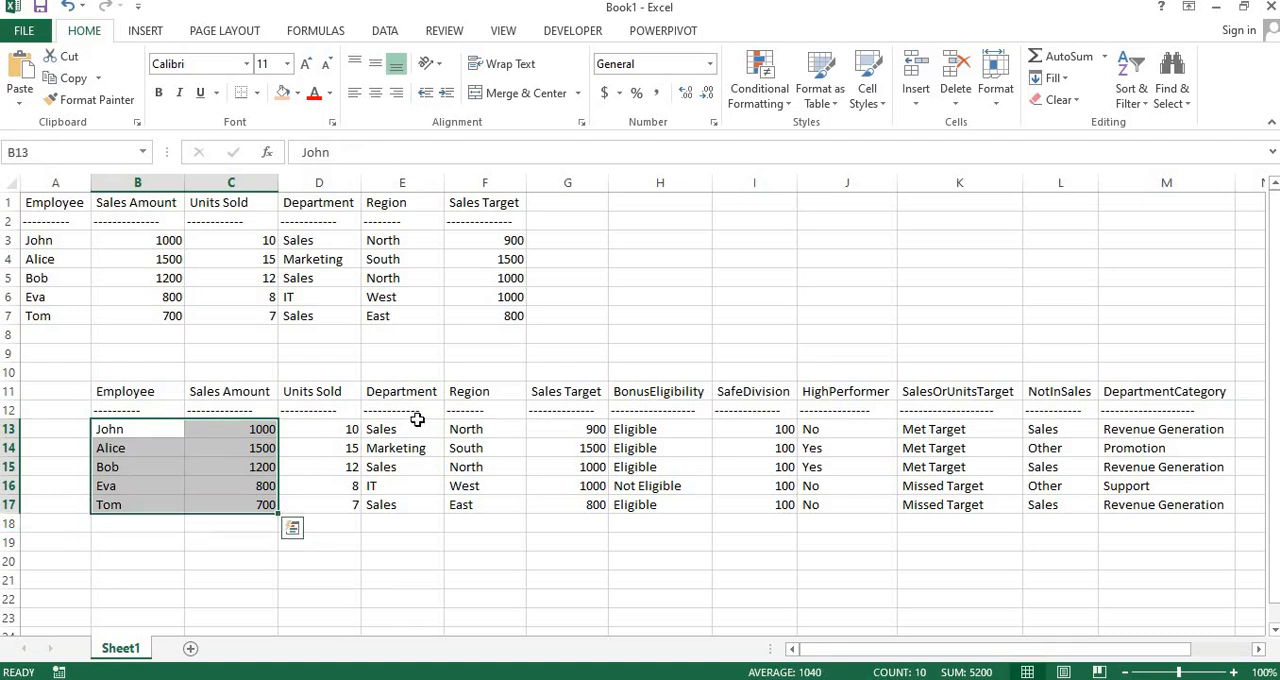
Check the shared columns from Employee to Sales Target in B11:G17 against the sample dataset table above
click(417, 421)
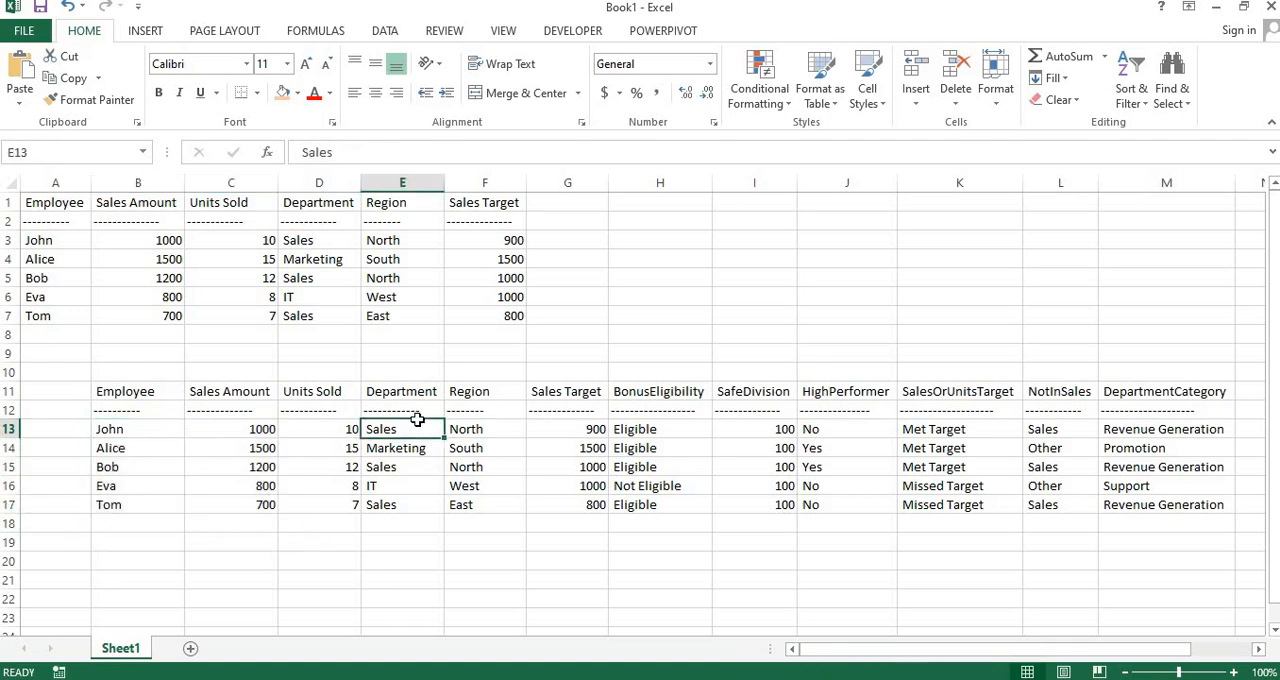
key(Right)
key(Right)
key(Up)
key(Up)
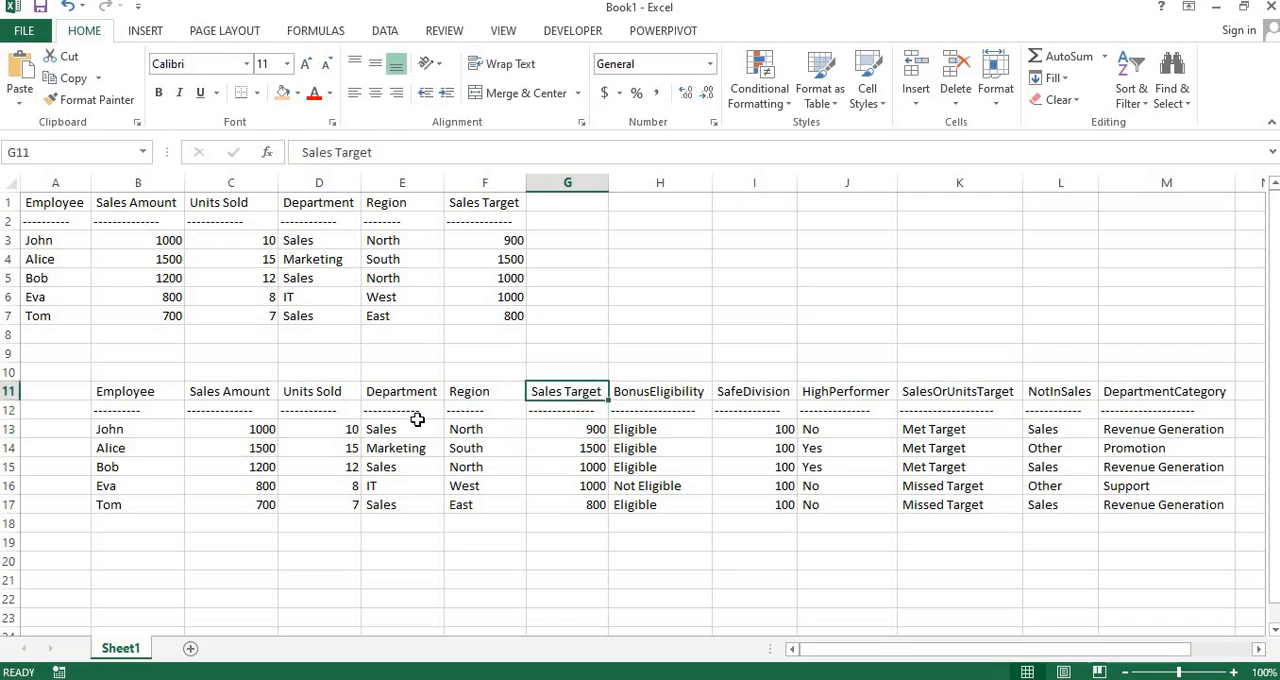
key(Left)
key(Left)
key(Left)
key(Left)
key(Left)
key(shift+Down)
key(shift+Down)
key(shift+Down)
key(shift+Down)
key(shift+Down)
key(shift+Down)
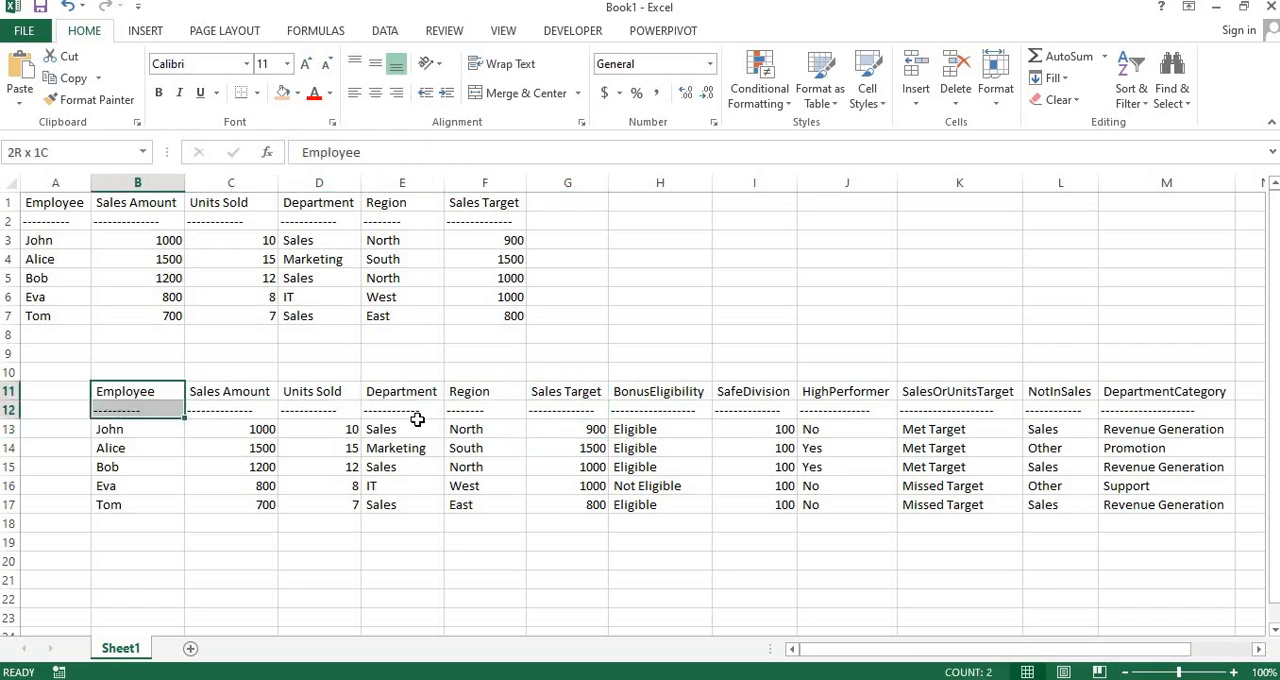
key(shift+Right)
key(shift+Right)
key(shift+Right)
key(shift+Right)
key(shift+Right)
key(shift+Right)
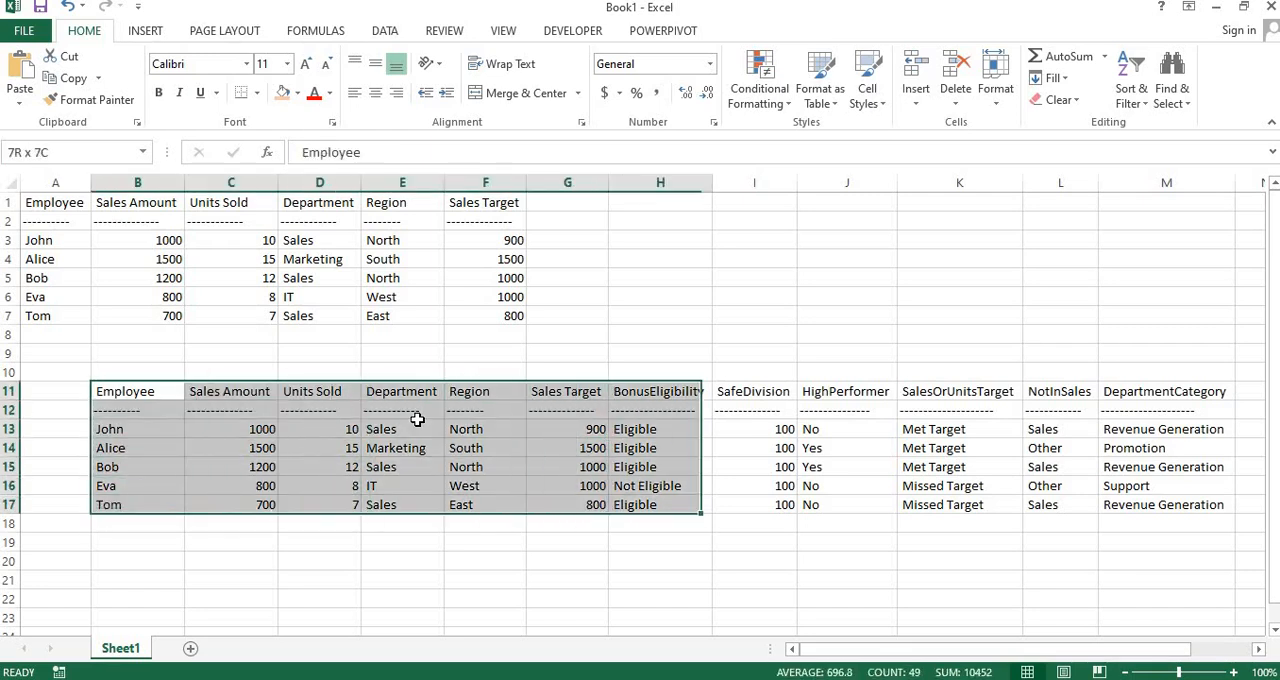
key(shift+Left)
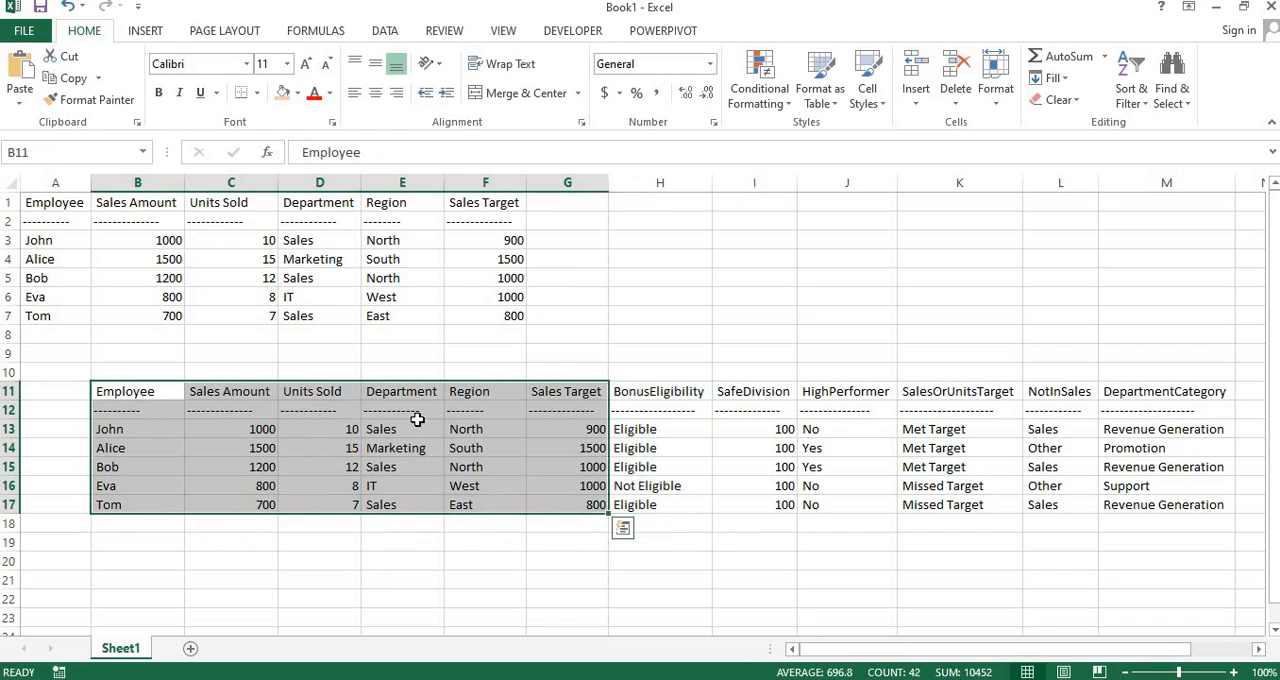
Copy the Sales Amount and Units Sold values in C13:D17 of the summary of results table
key(Down)
key(Down)
key(Right)
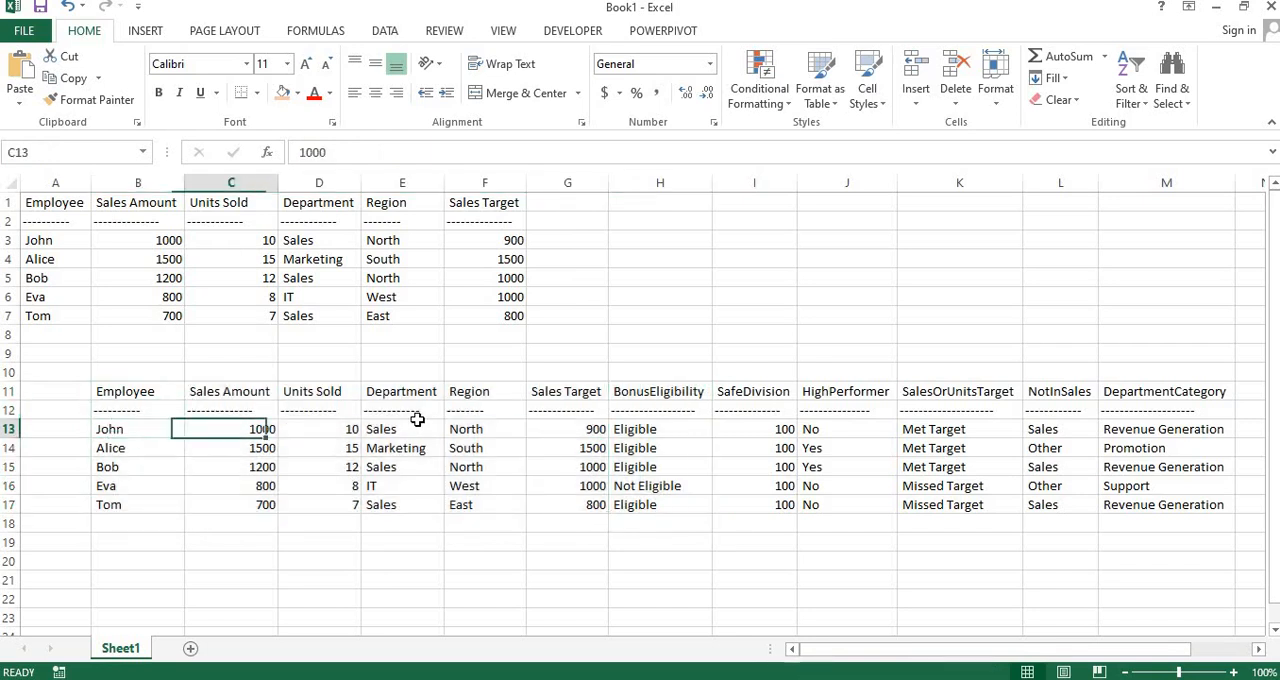
key(shift+Right)
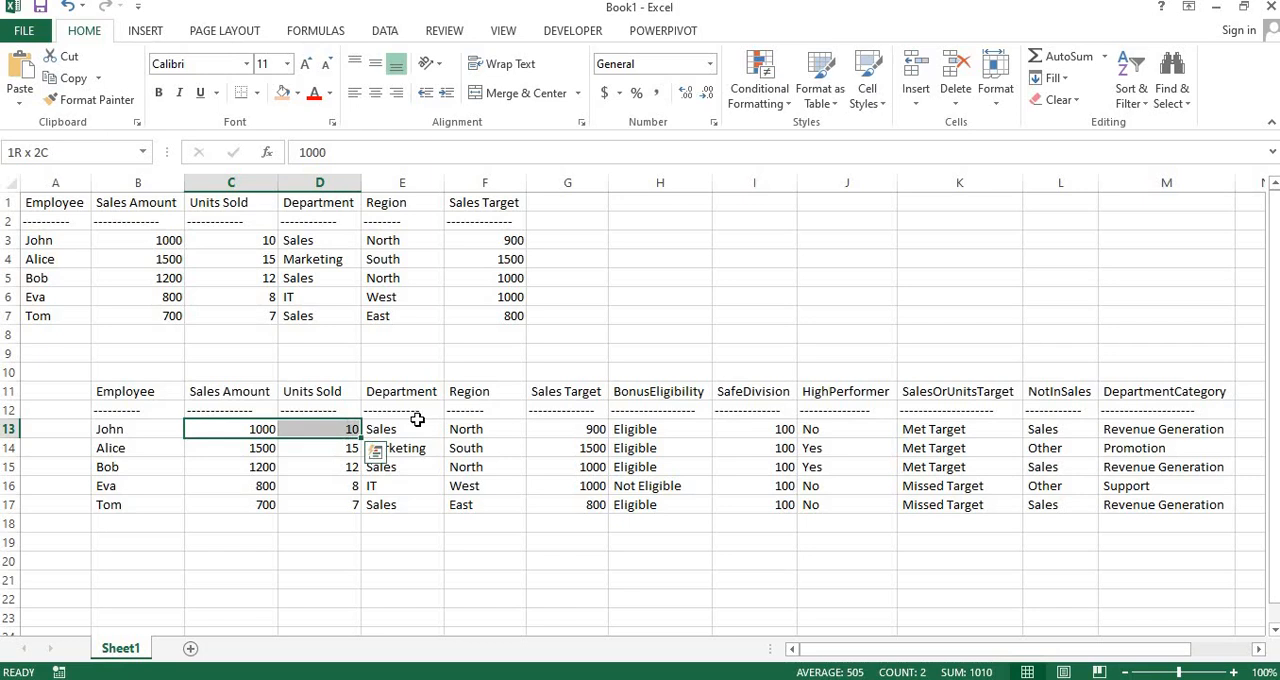
key(ctrl+shift+Down)
key(ctrl+c)
Subtract the copied values from the sample dataset's Sales Amount and Units Sold columns, using Paste Special with Values and Subtract at B3
key(Up)
key(Up)
key(Up)
key(Up)
key(Up)
key(Up)
key(Up)
key(Up)
key(Up)
key(Up)
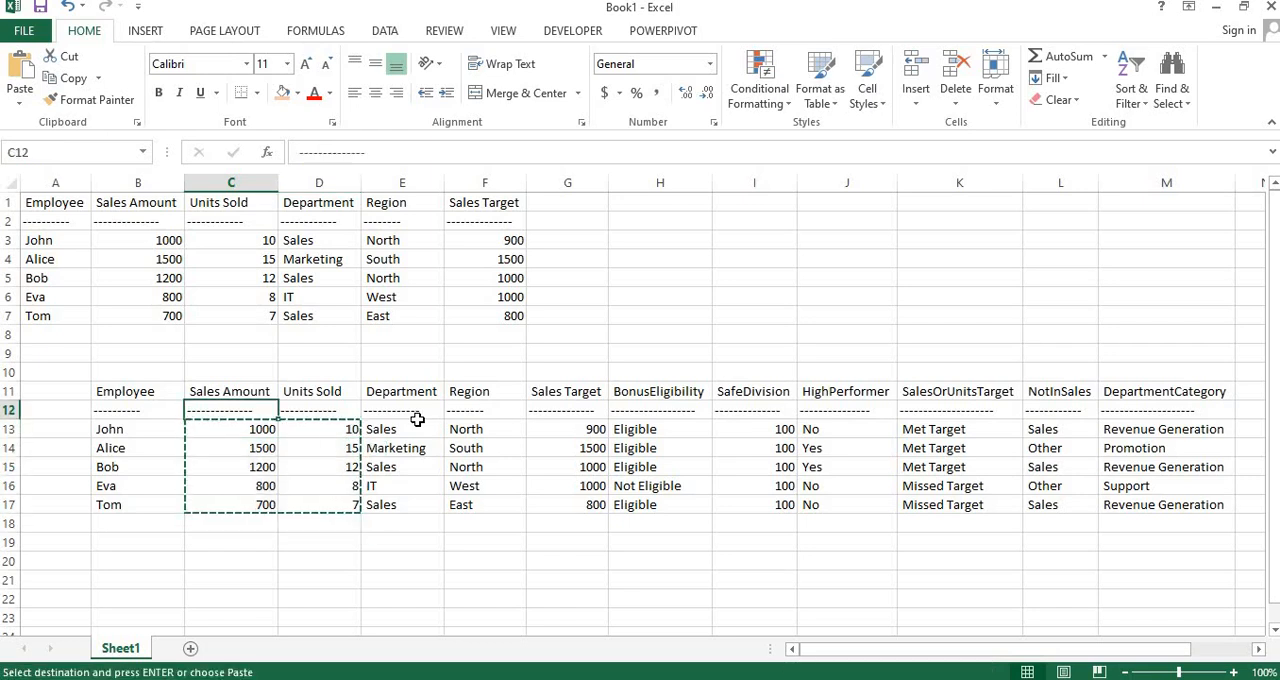
key(Left)
key(alt+e)
key(s)
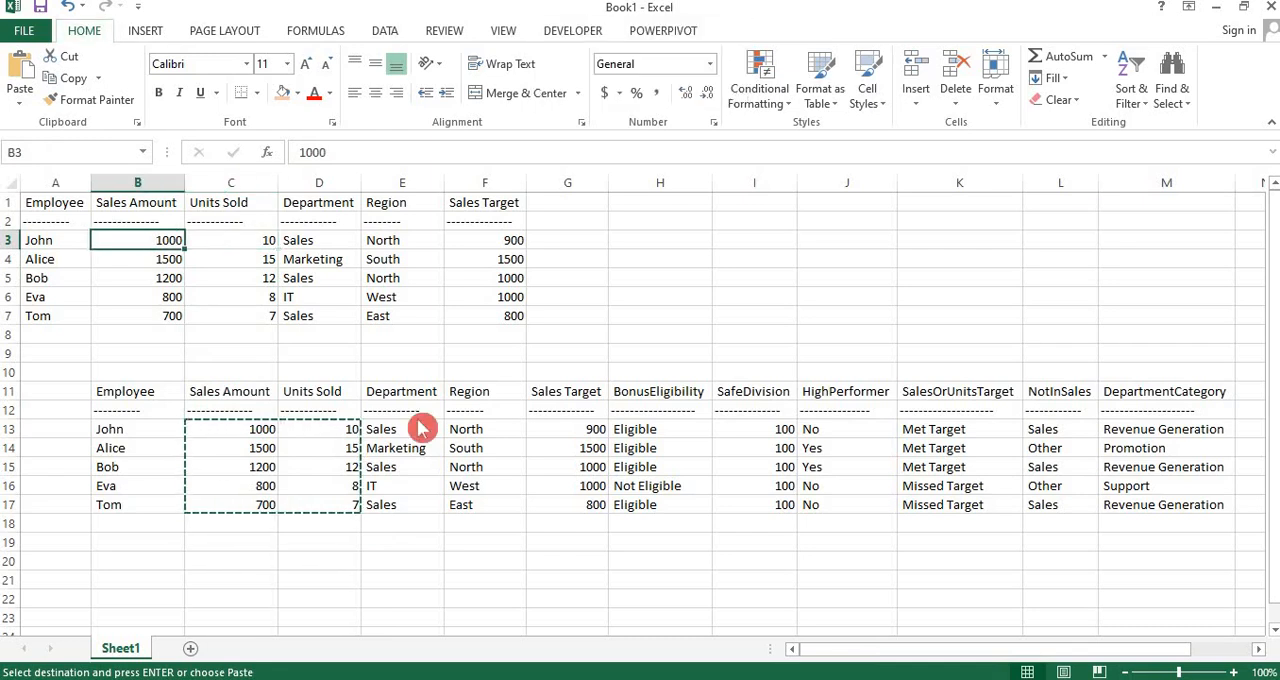
key(v)
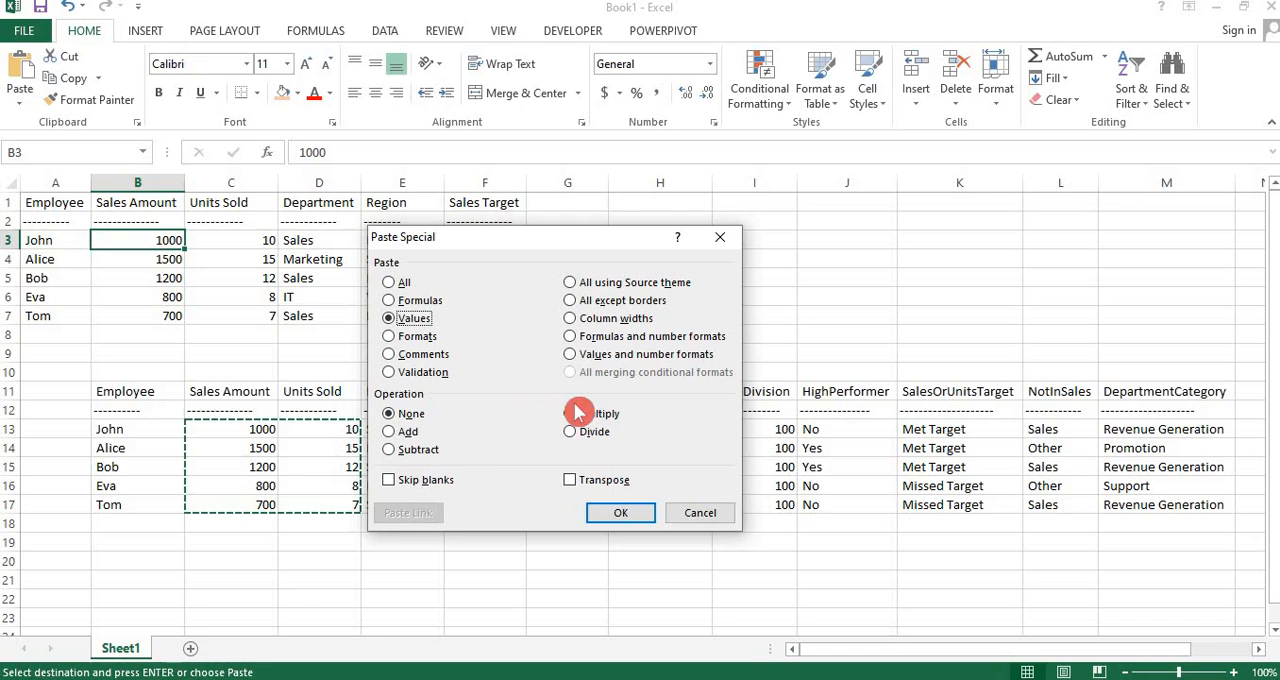
click(436, 450)
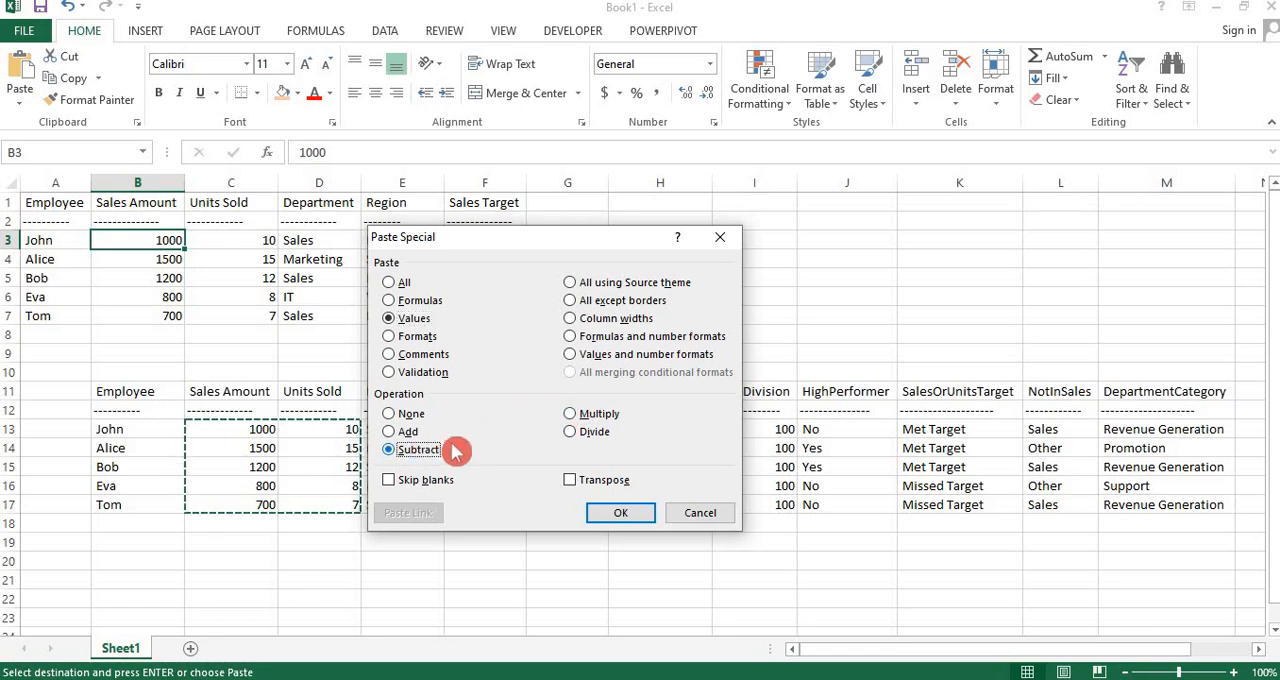
click(607, 514)
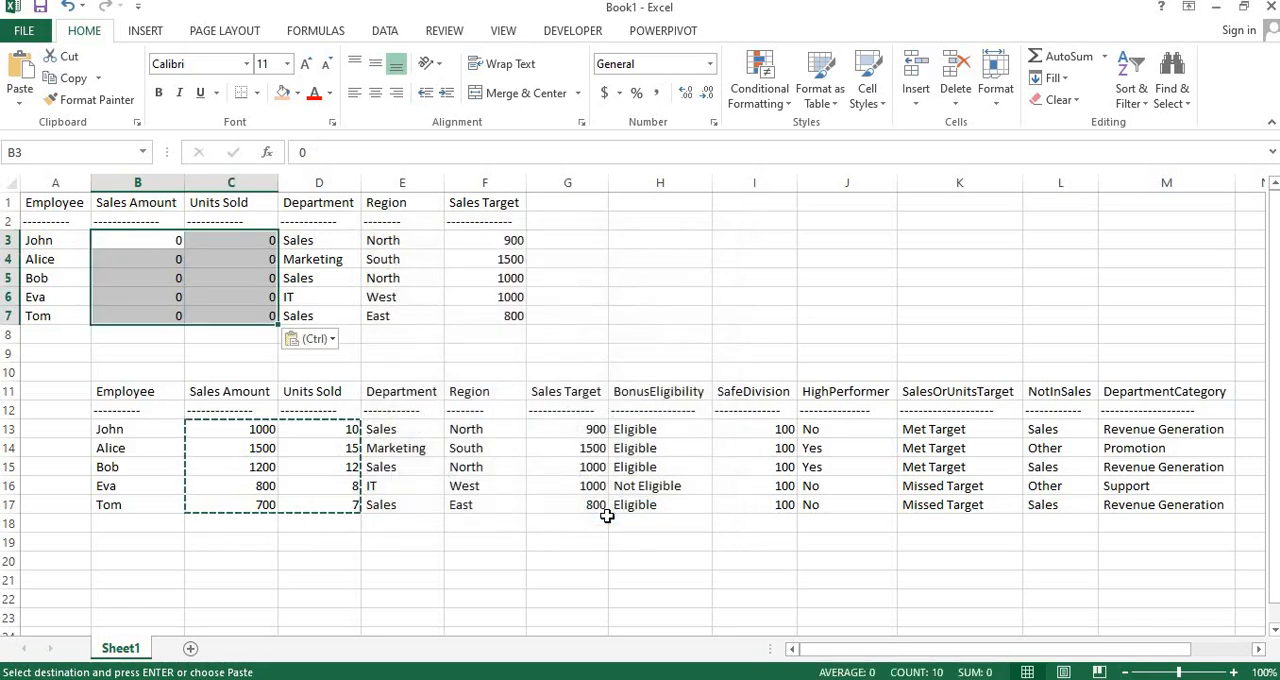
Copy the Sales Target values in G13:G17 and subtract them from the upper table's Sales Target column at F3, using Paste Special with Values and Subtract
click(572, 429)
key(ctrl+shift+Down)
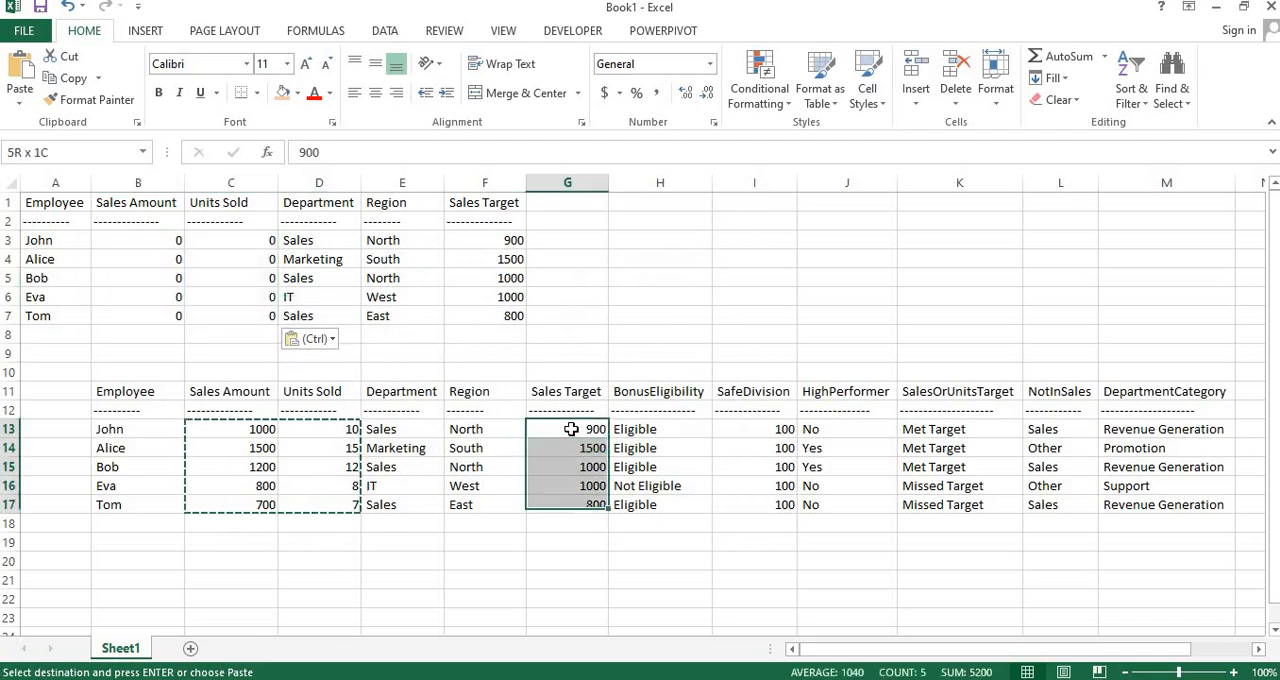
key(ctrl+c)
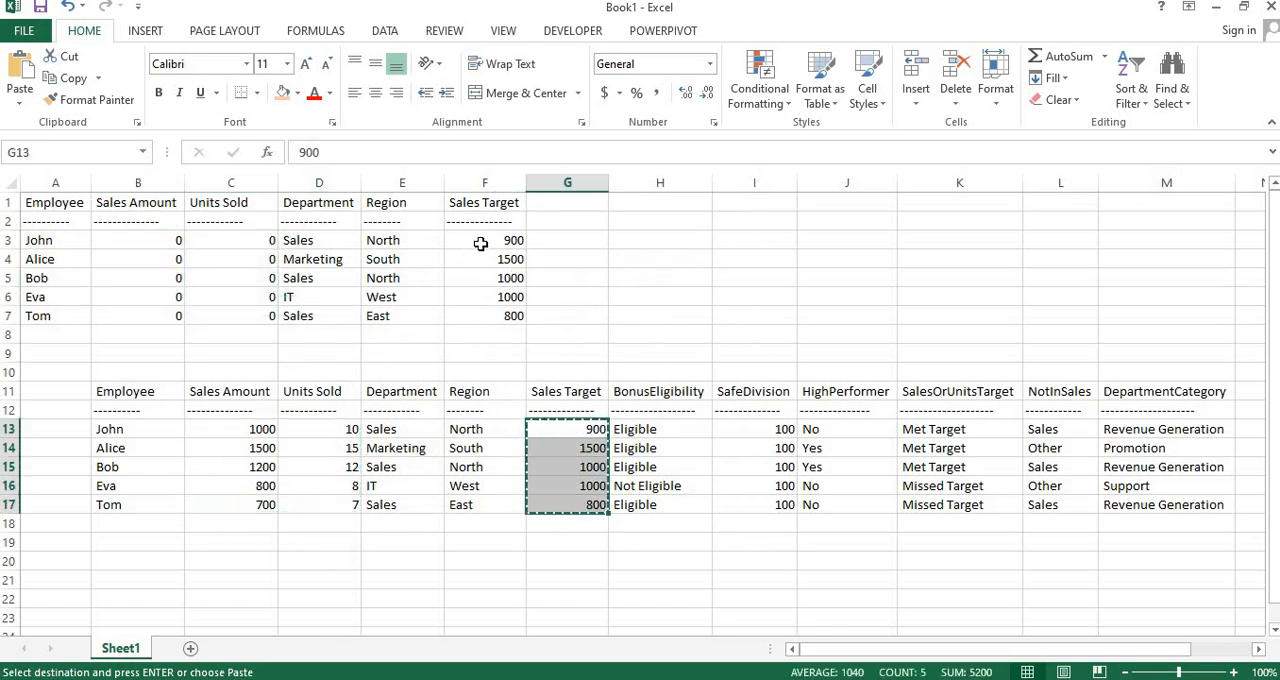
click(480, 243)
key(alt+e)
key(s)
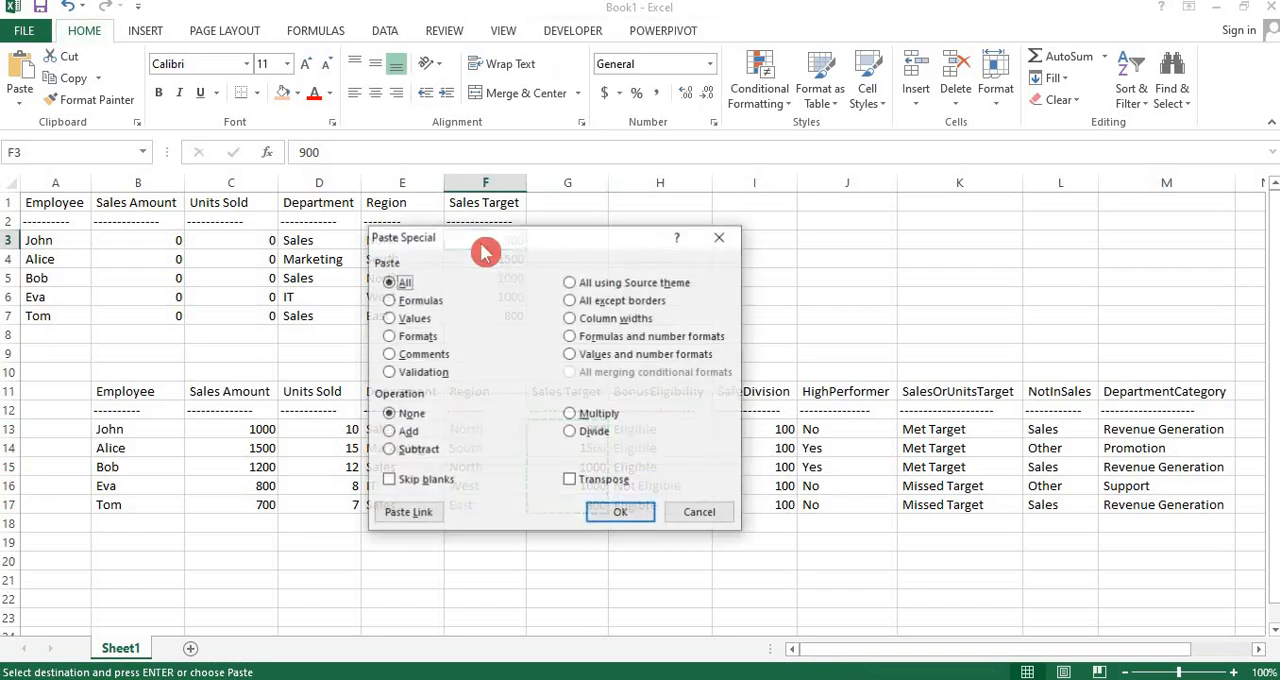
key(v)
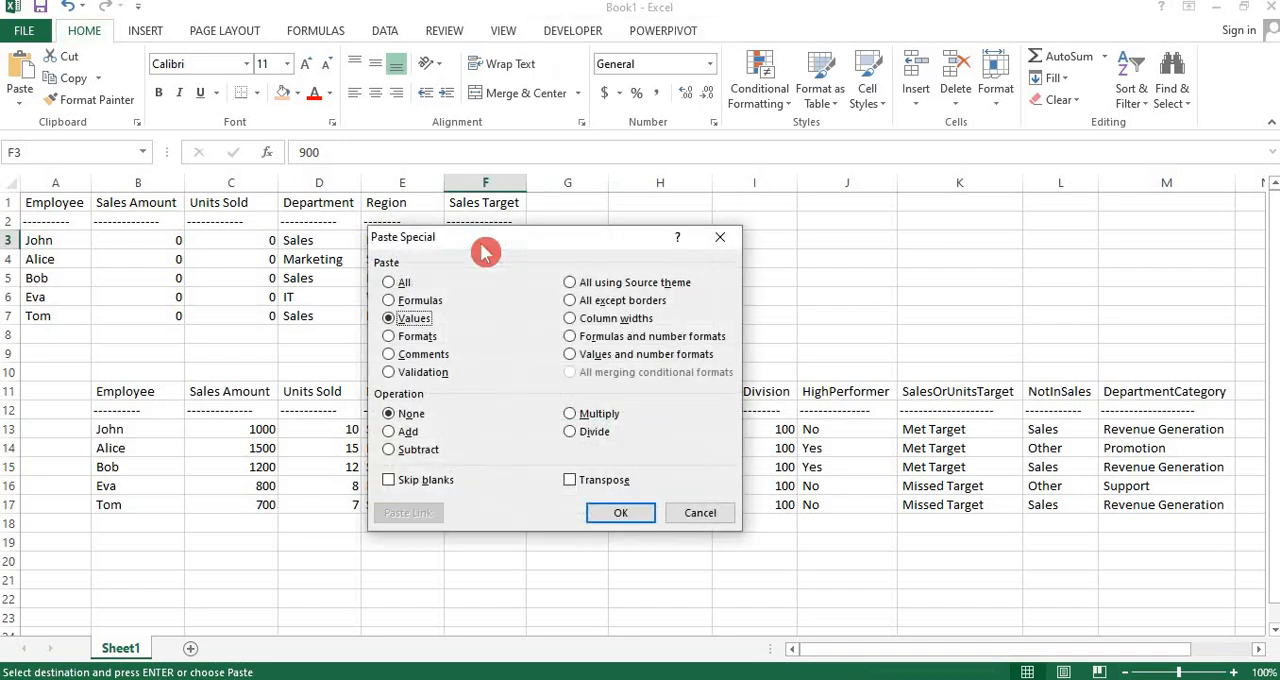
click(398, 452)
drag(590, 238, 601, 383)
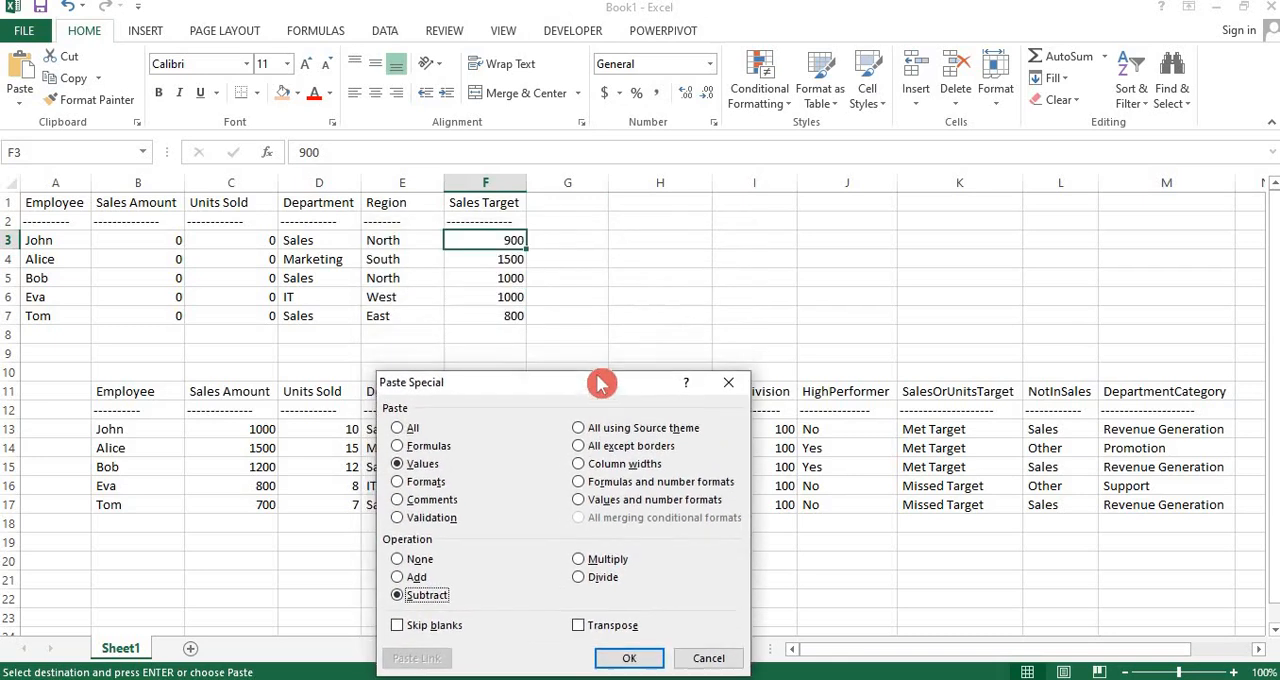
click(612, 660)
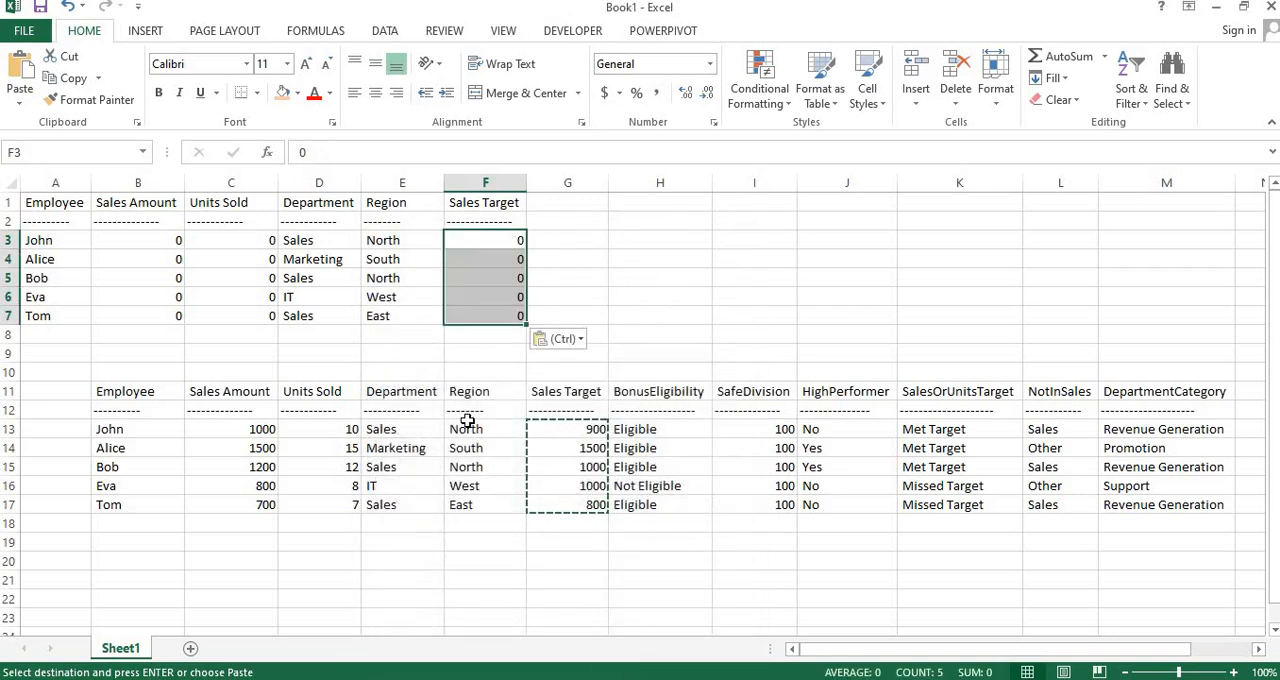
Move the sample dataset table A1:F7 one column over to start at B1, aligned with the summary of results table
click(148, 392)
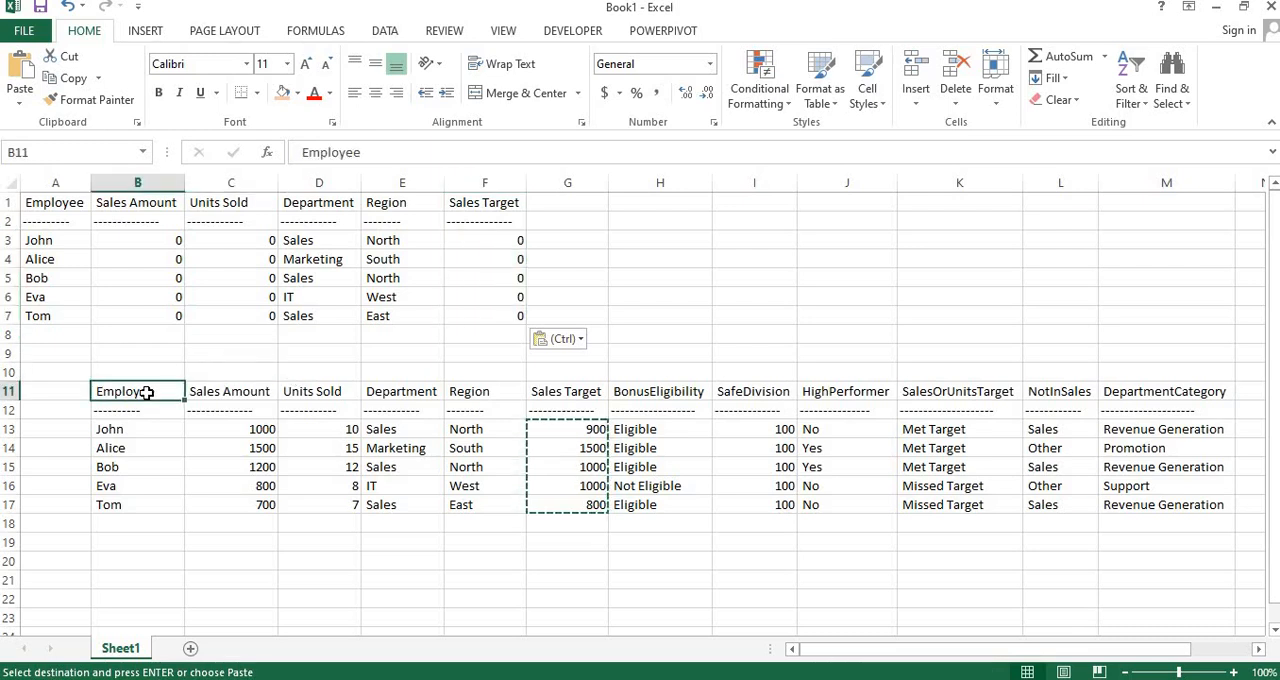
key(ctrl+Up)
key(ctrl+Up)
key(Left)
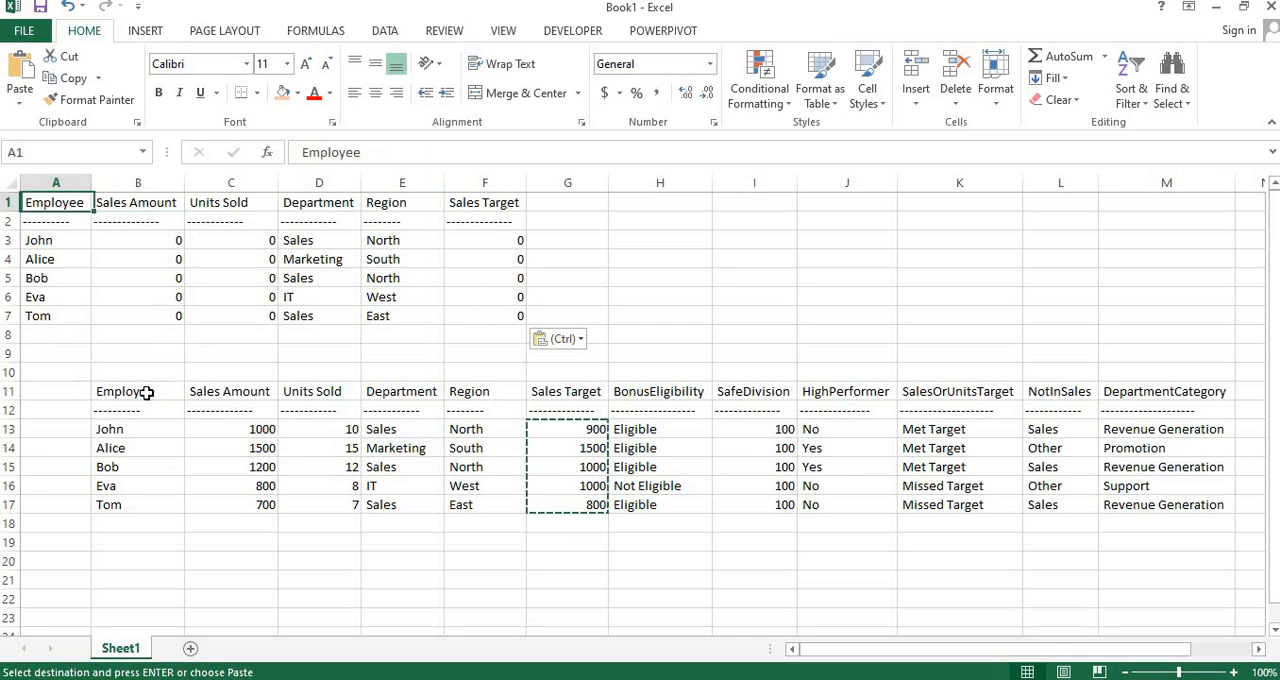
key(ctrl+shift+Down)
key(ctrl+shift+Right)
key(ctrl+c)
key(Right)
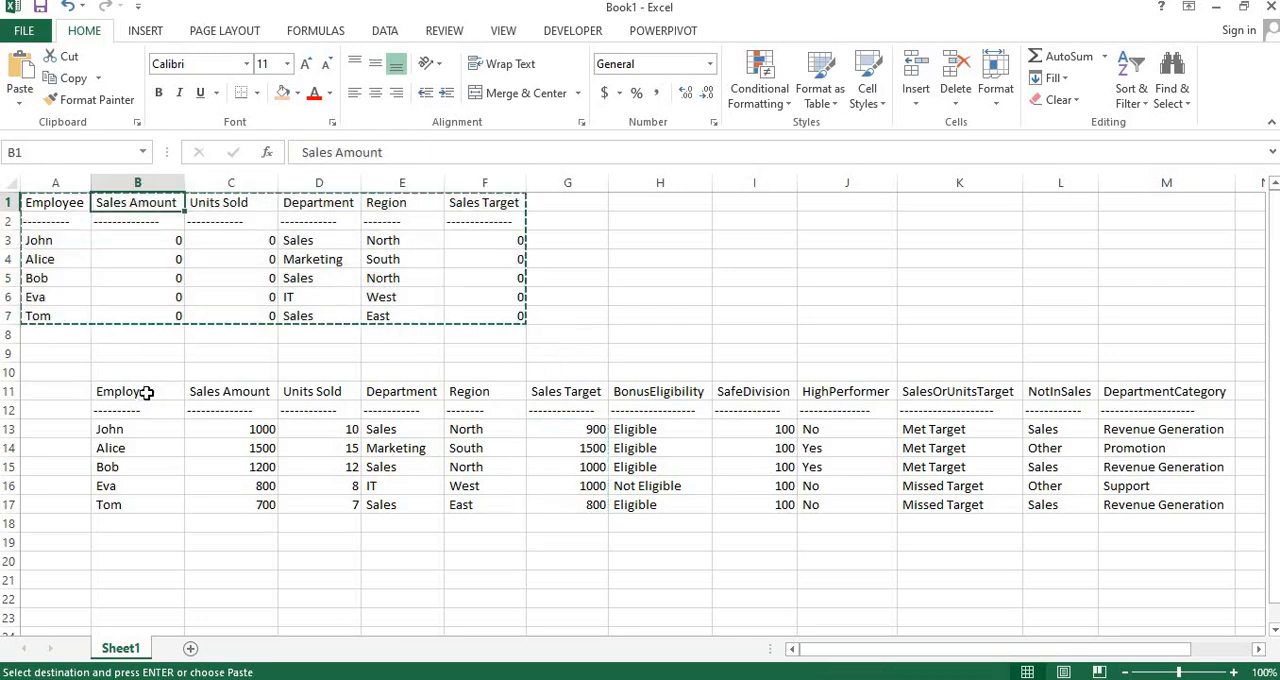
key(Return)
Enter the formula =B1=B11 in cell B9 to compare the two Employee headers, and copy that cell
key(Down)
key(Down)
key(Down)
key(Down)
key(Down)
key(Down)
key(Down)
key(Down)
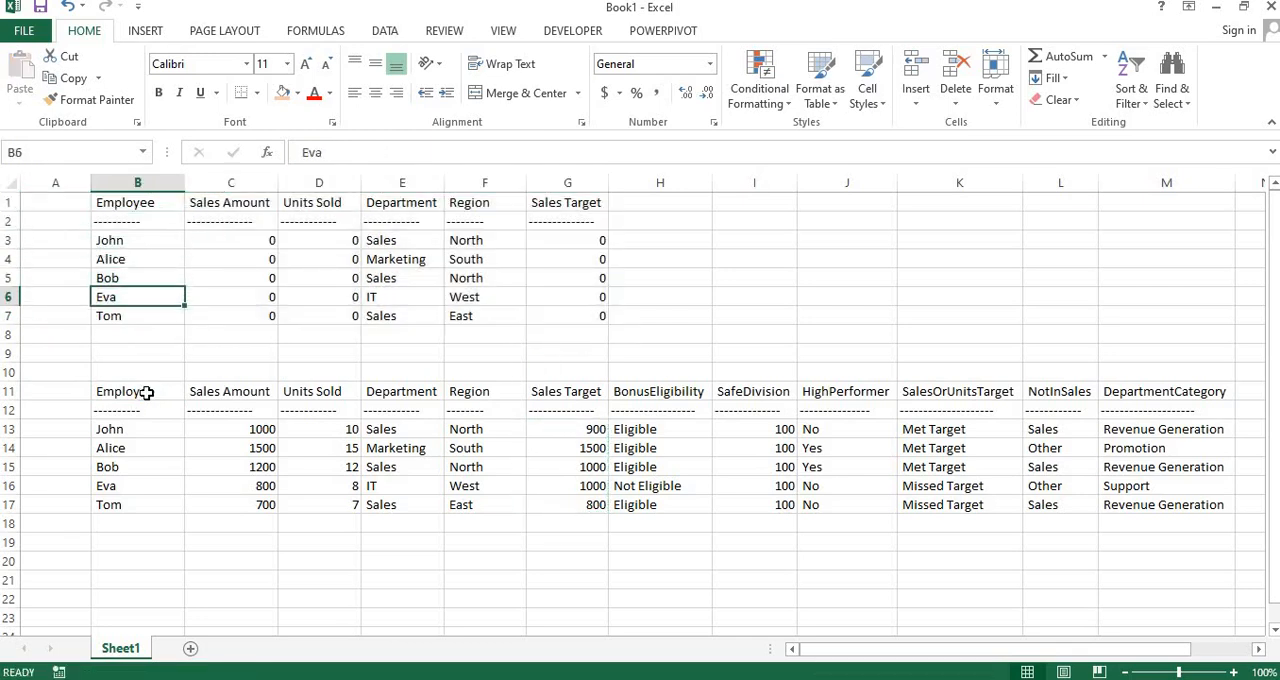
text(=)
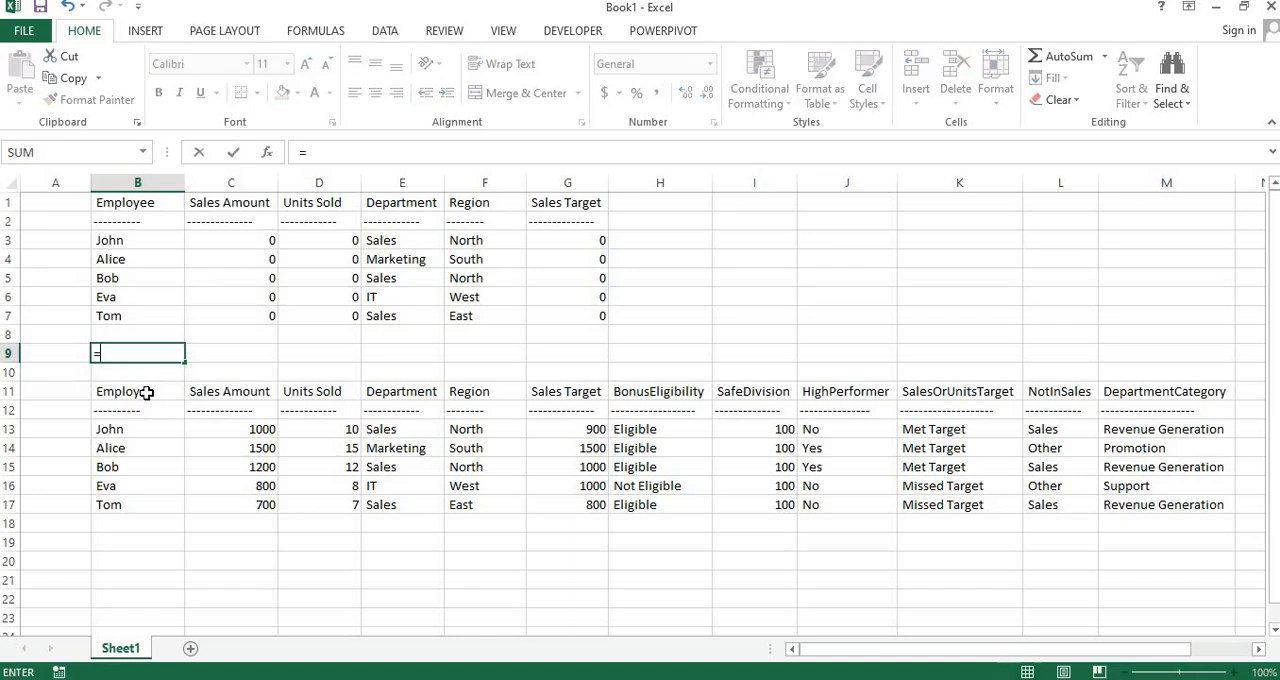
click(132, 204)
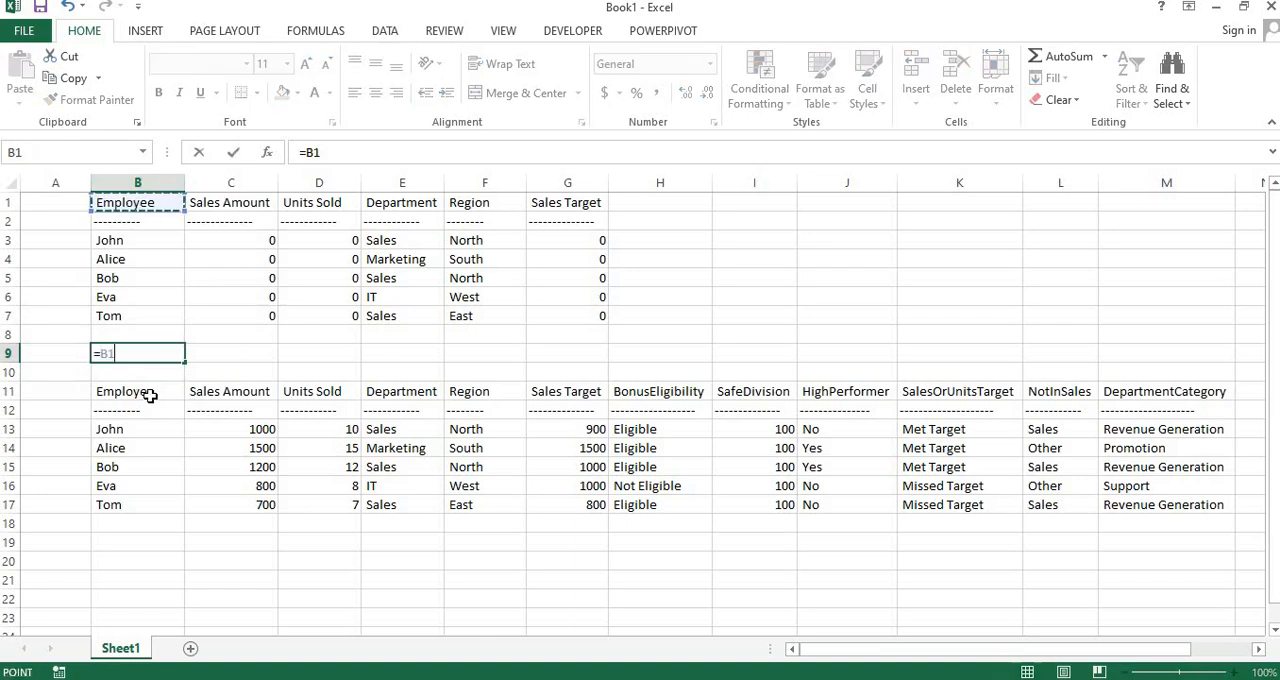
text(=)
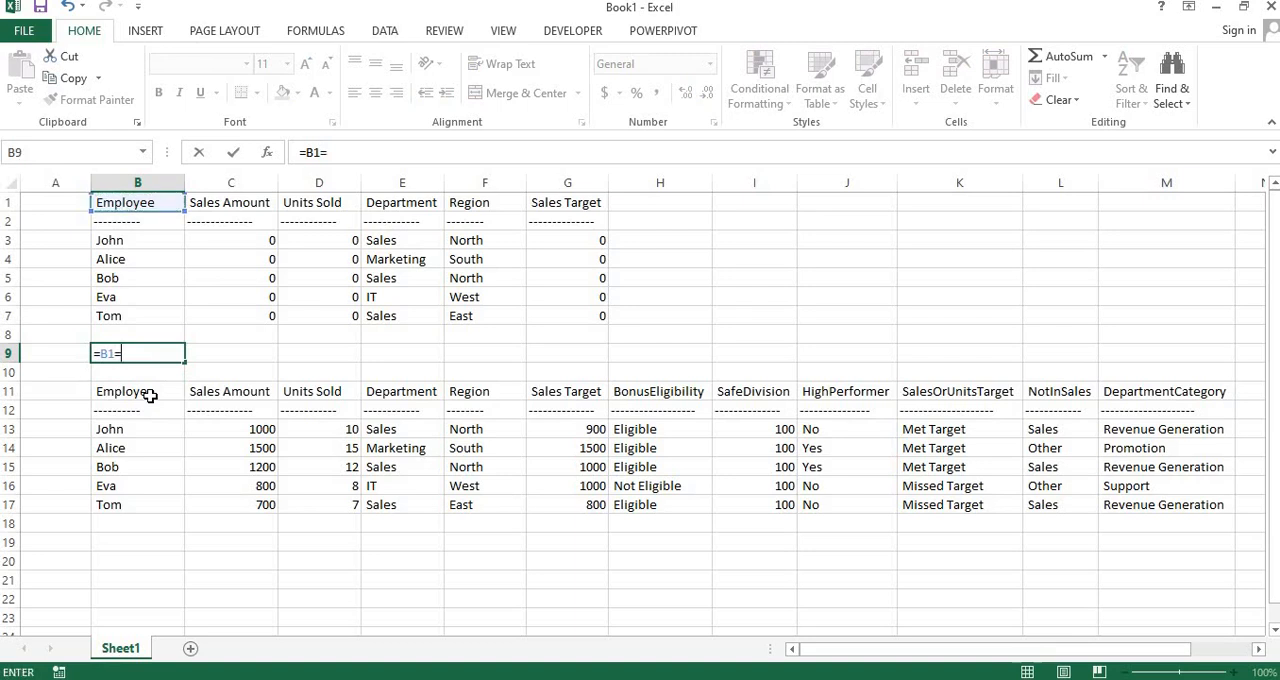
click(149, 397)
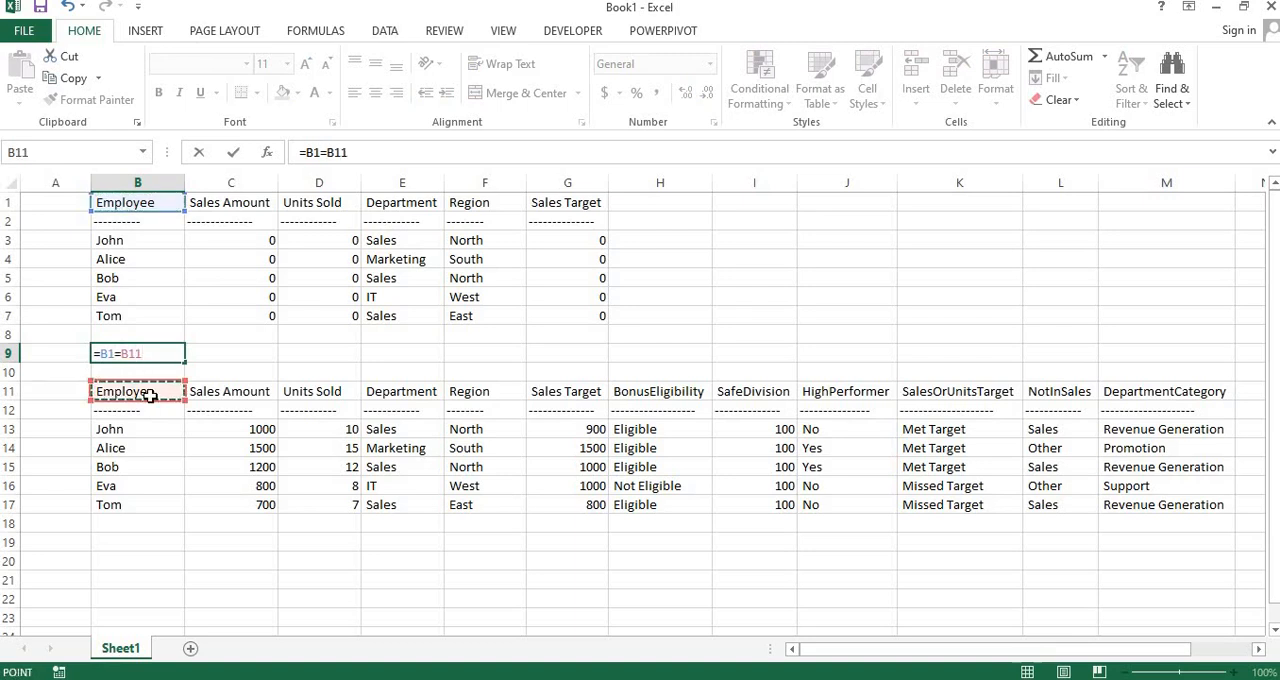
key(Return)
key(Up)
key(ctrl+c)
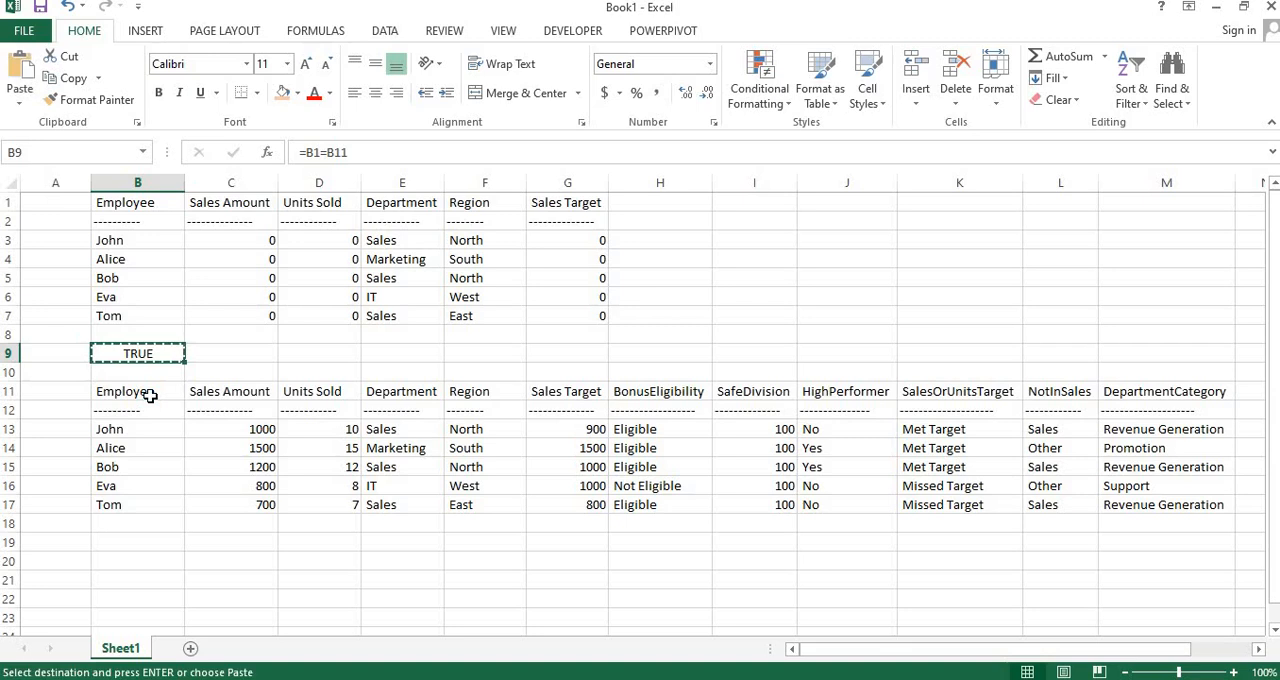
Paste the copied header comparison formula across row 9 through G9, covering the columns Employee to Sales Target
key(shift+Right)
key(shift+Right)
key(shift+Right)
key(shift+Right)
key(shift+Right)
key(shift+Right)
key(shift+Left)
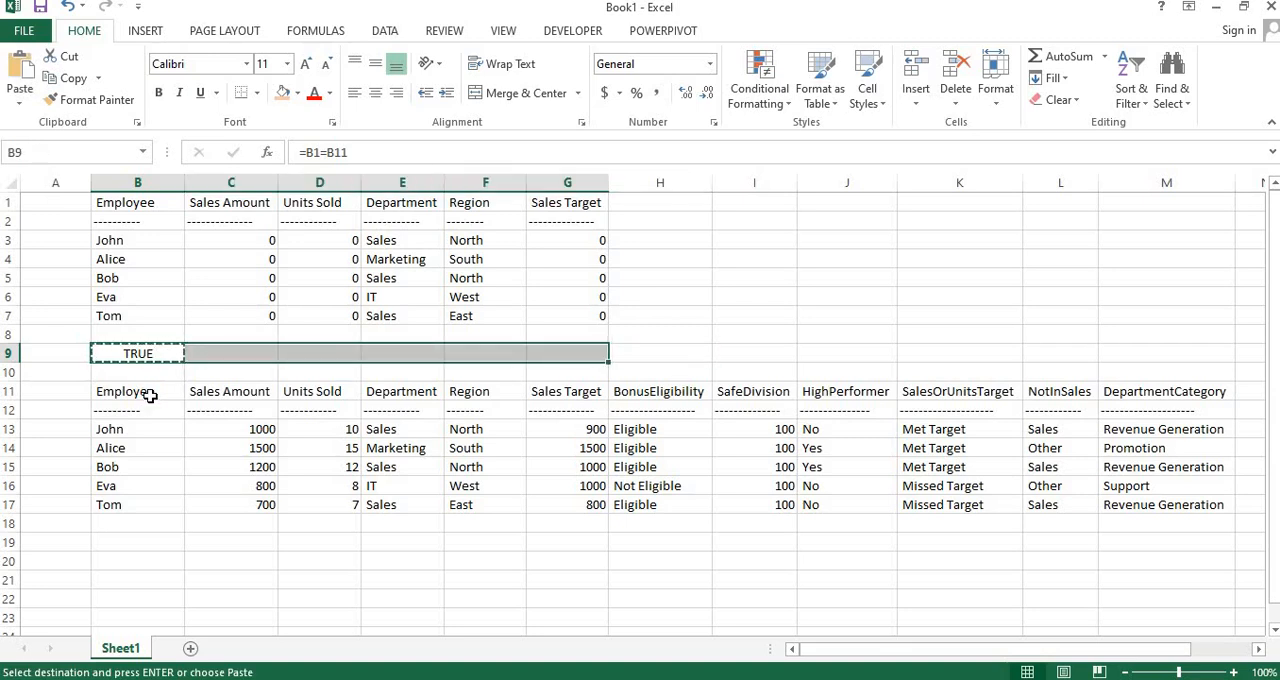
key(ctrl+v)
key(Escape)
Review the comparison results in B9:G9 and inspect which cells the formula in B9 compares
key(Right)
key(Right)
key(Right)
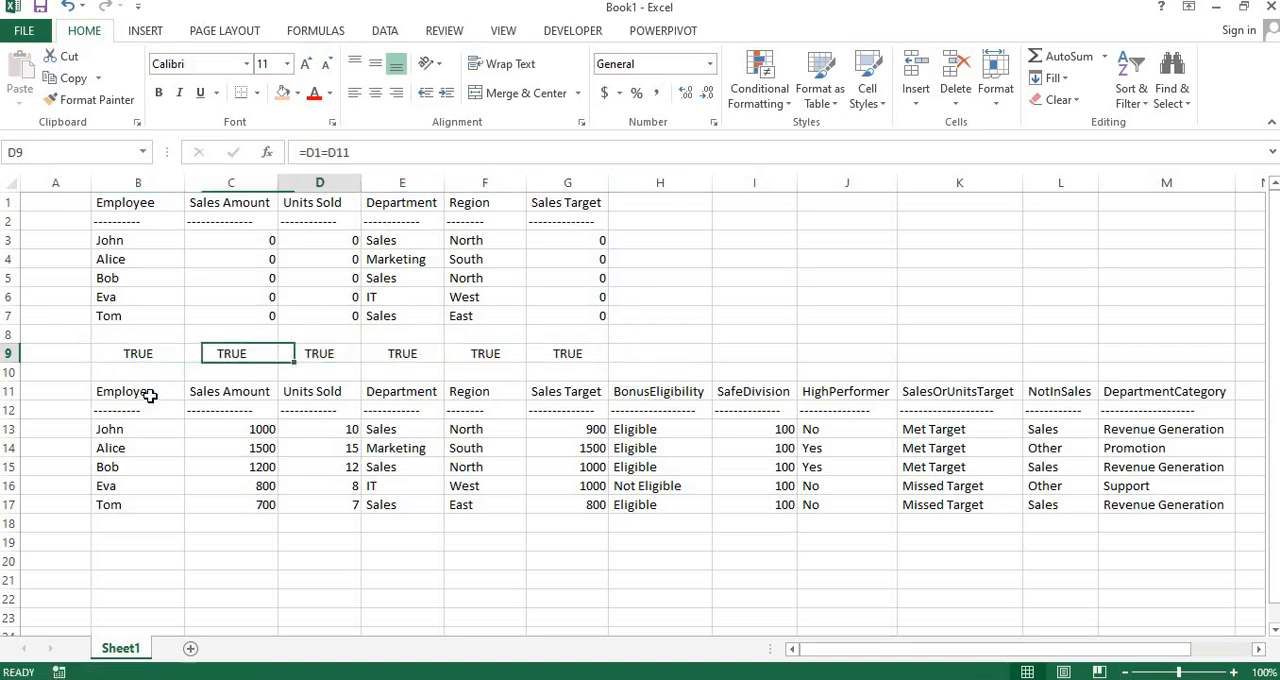
key(Left)
key(Left)
key(Left)
key(Left)
key(Right)
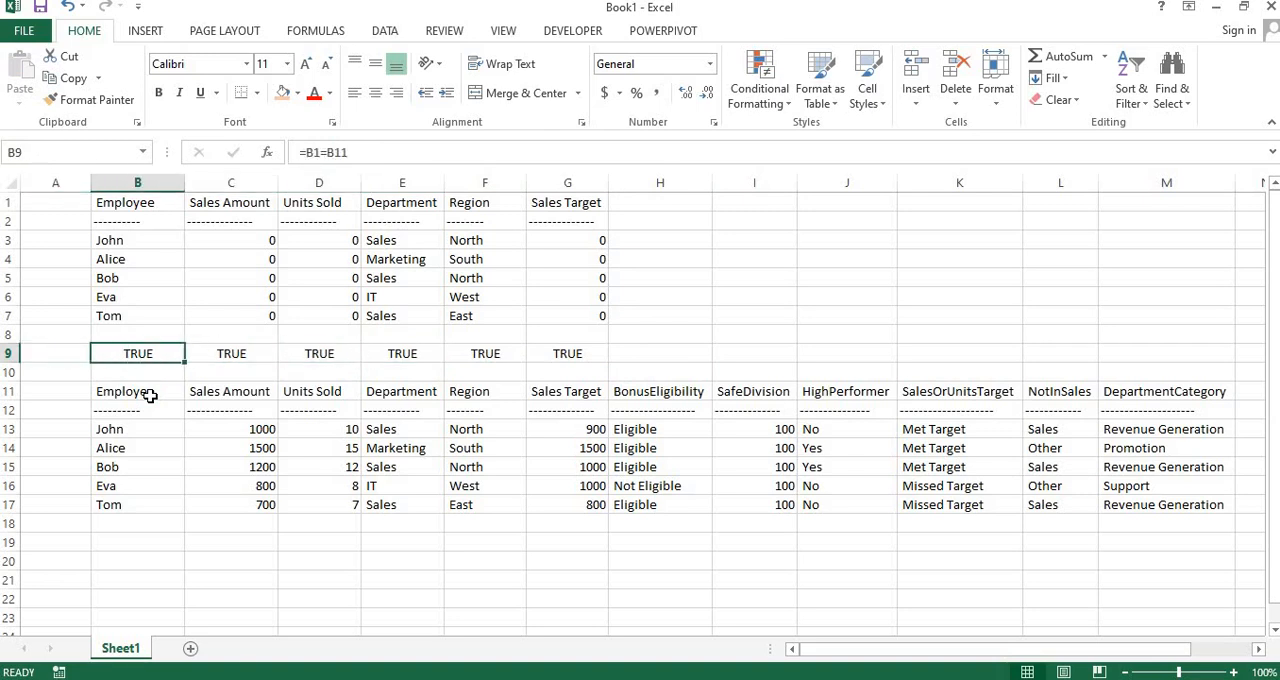
key(shift+Right)
key(shift+Right)
key(shift+Right)
key(shift+Right)
key(shift+Right)
key(Right)
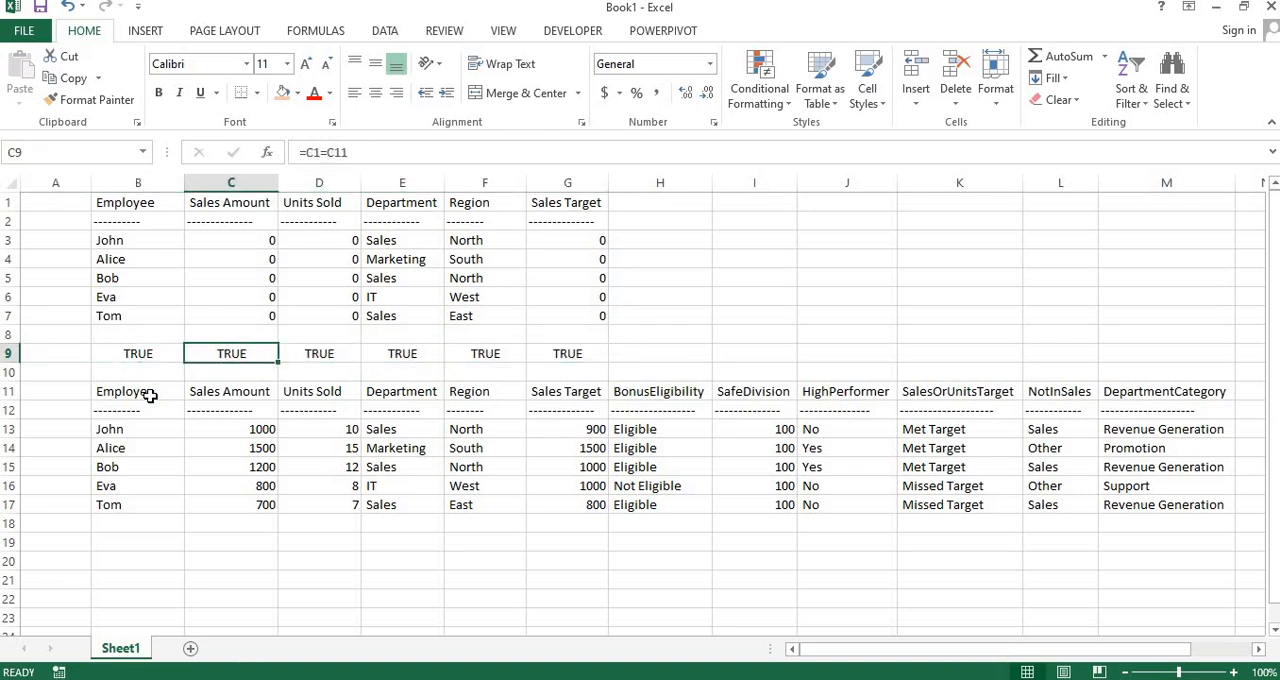
key(Left)
key(F2)
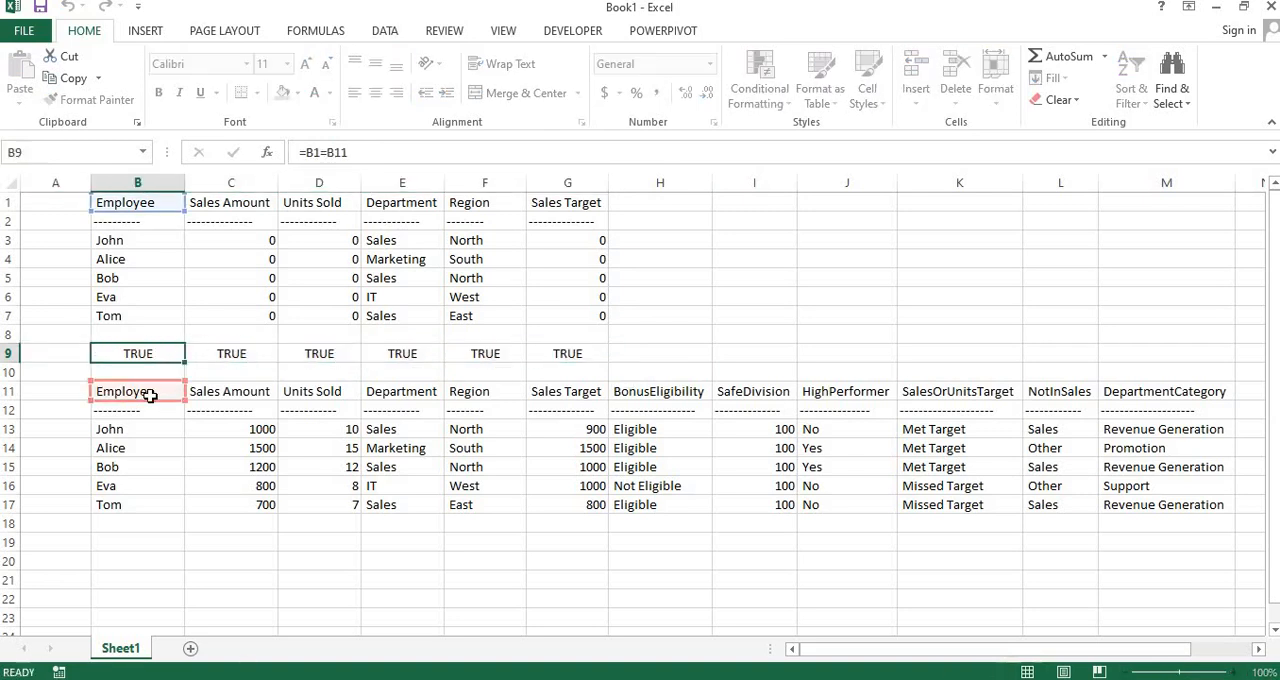
key(Return)
key(Up)
Select the comparison row together with the sample dataset table, B1:G9, to check the whole block
key(shift+Right)
key(Right)
key(Down)
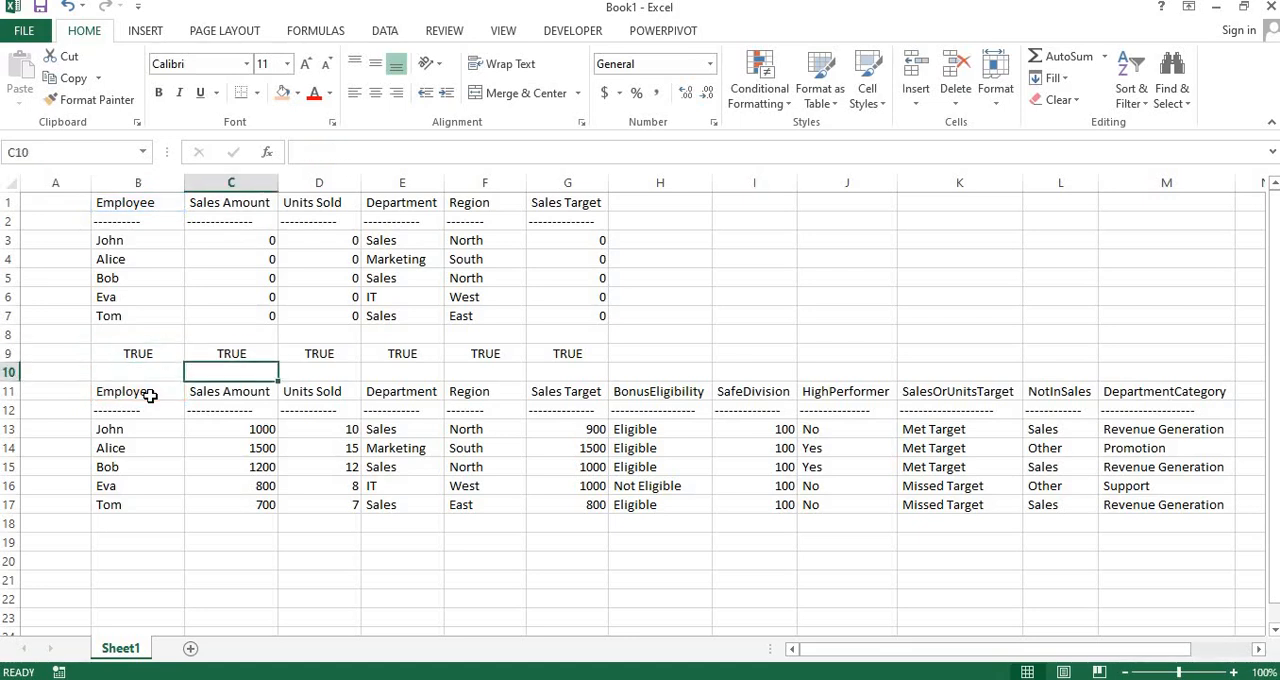
key(Up)
key(Left)
key(shift+Right)
key(shift+Right)
key(shift+Right)
key(shift+Right)
key(shift+Right)
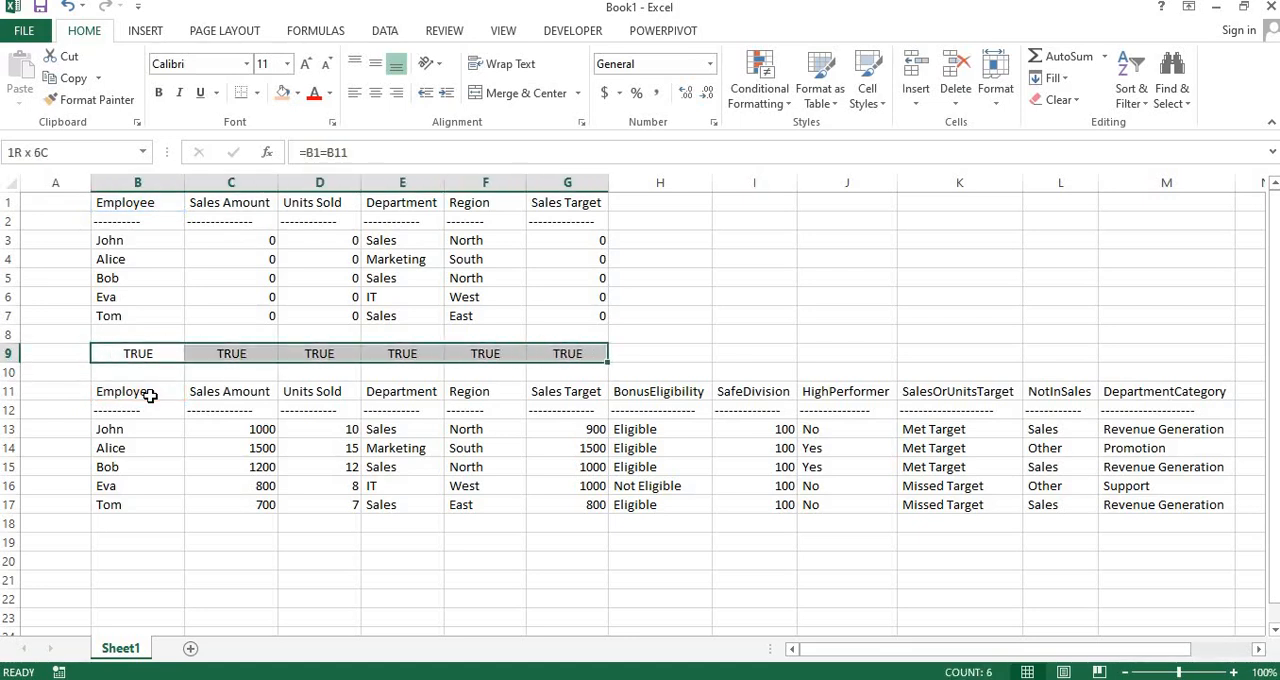
key(shift+Up)
key(shift+Up)
key(shift+Up)
key(shift+Up)
key(shift+Up)
key(shift+Up)
key(shift+Up)
key(shift+Up)
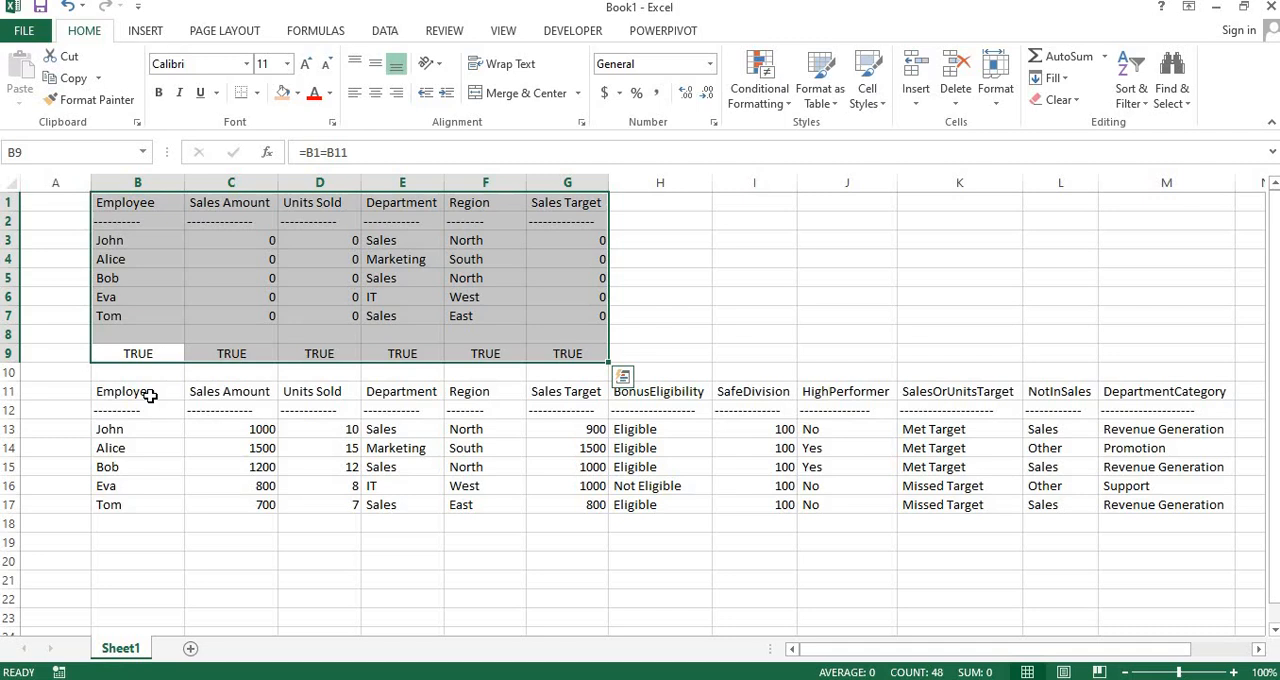
Switch to the Power Query Editor, dismiss the Column1 filter list without changes, and widen Column1 to show more of the row text
key(alt+Tab)
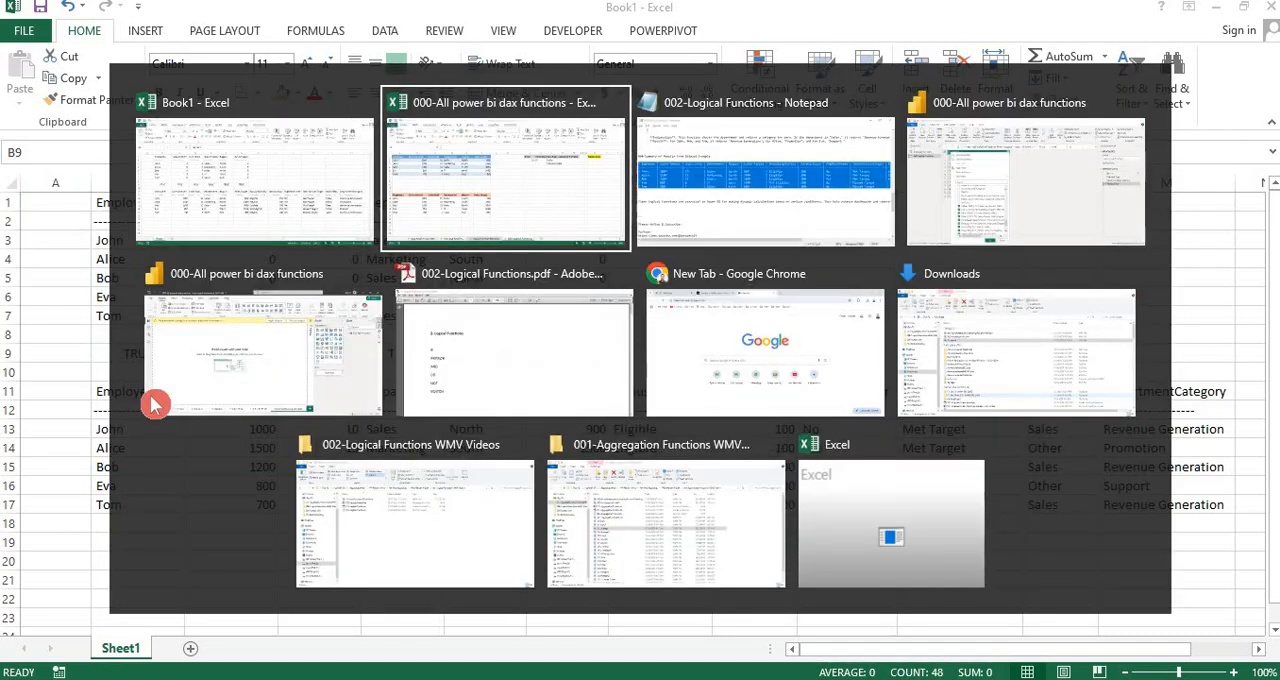
key(alt+Tab)
key(alt+Tab)
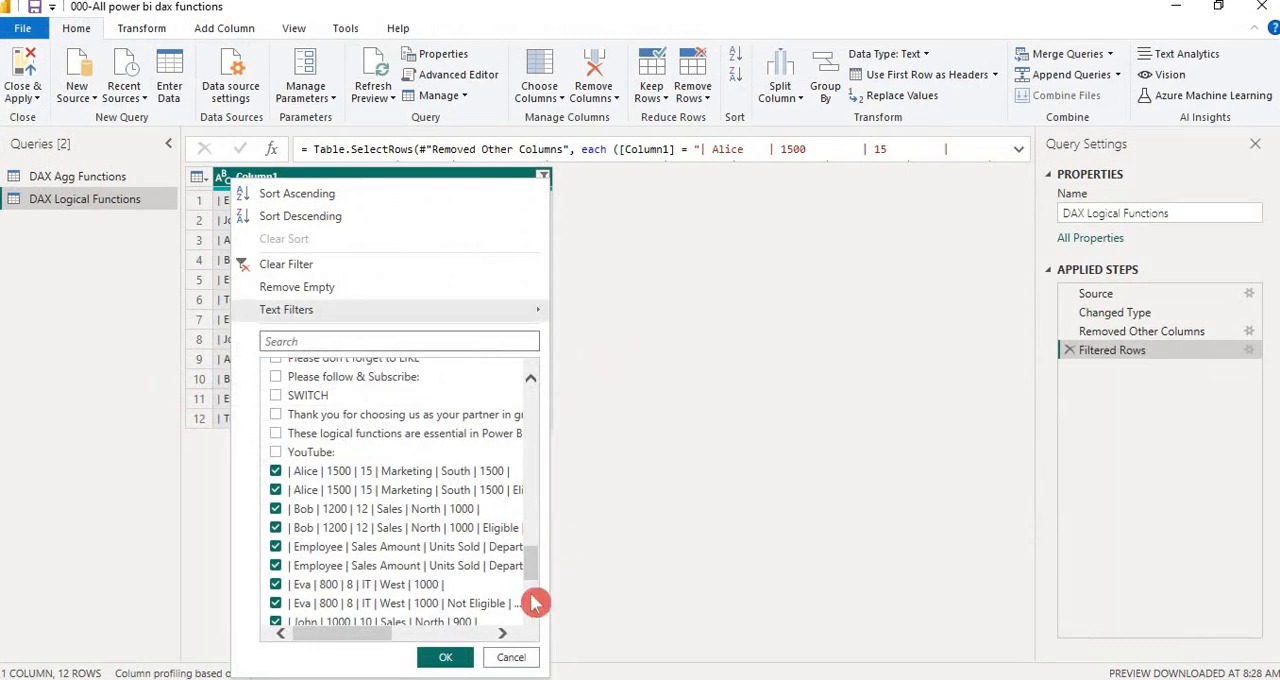
click(511, 659)
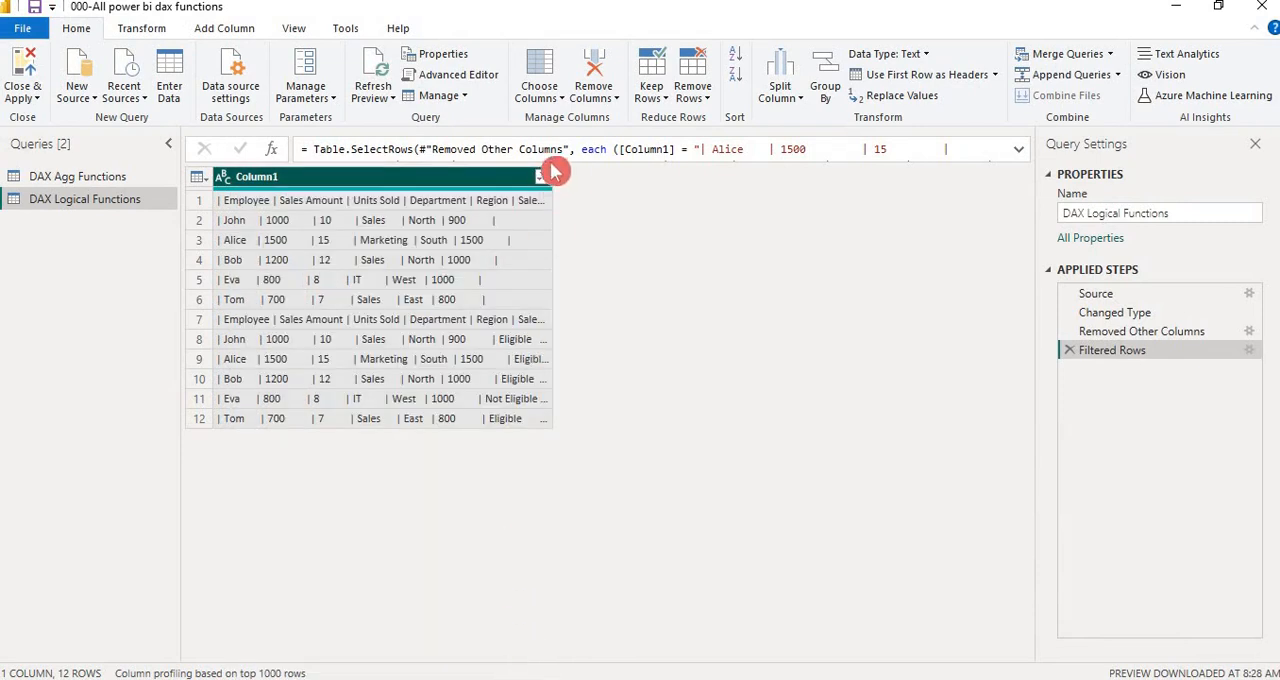
drag(595, 170, 916, 170)
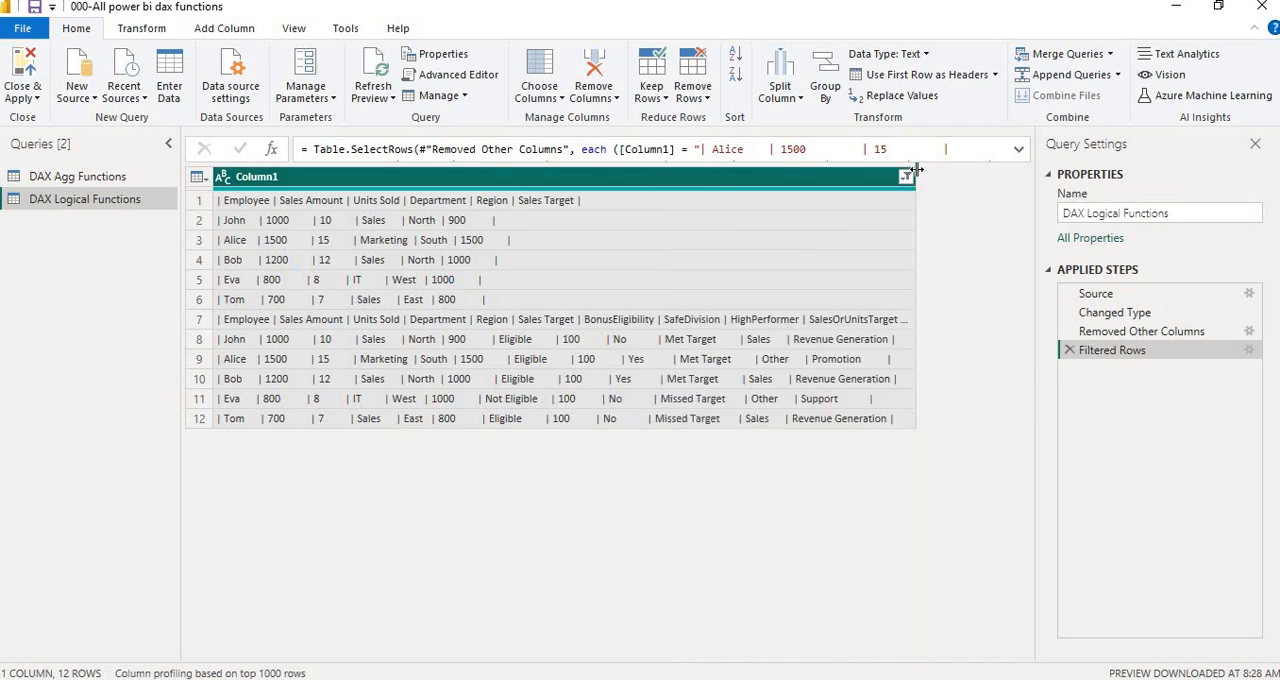
drag(916, 169, 956, 168)
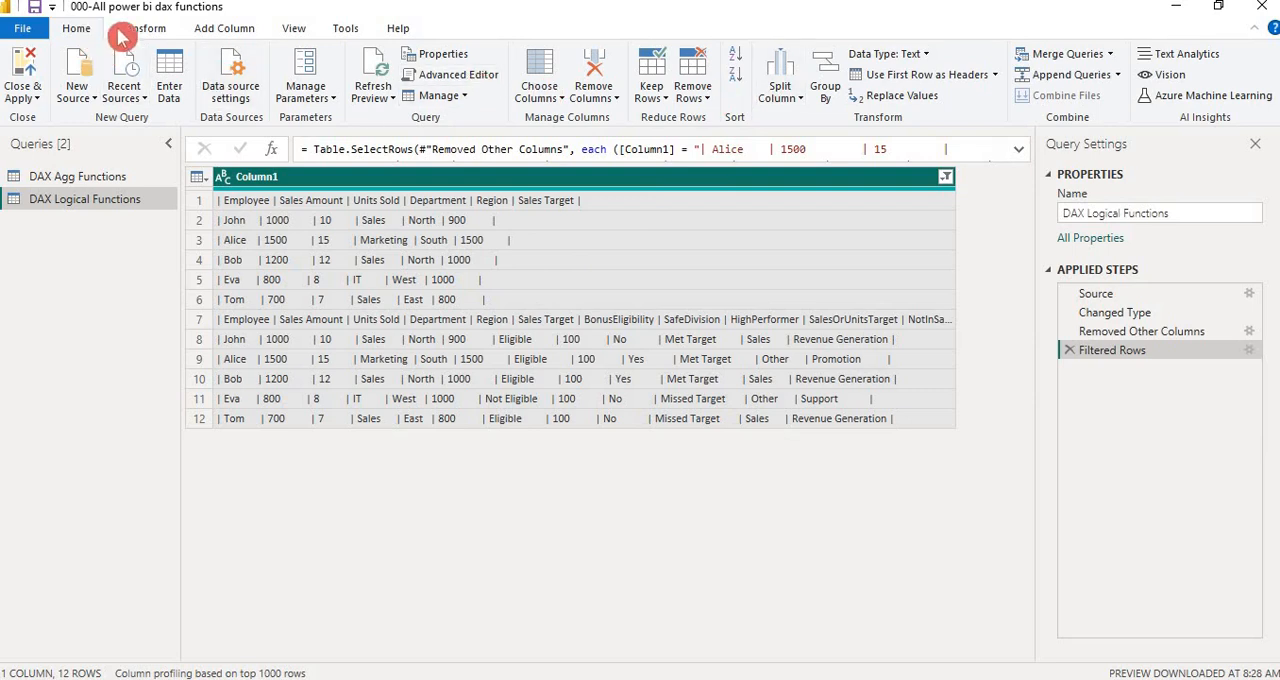
Split Column1 by the custom delimiter | at each occurrence of the delimiter
click(789, 108)
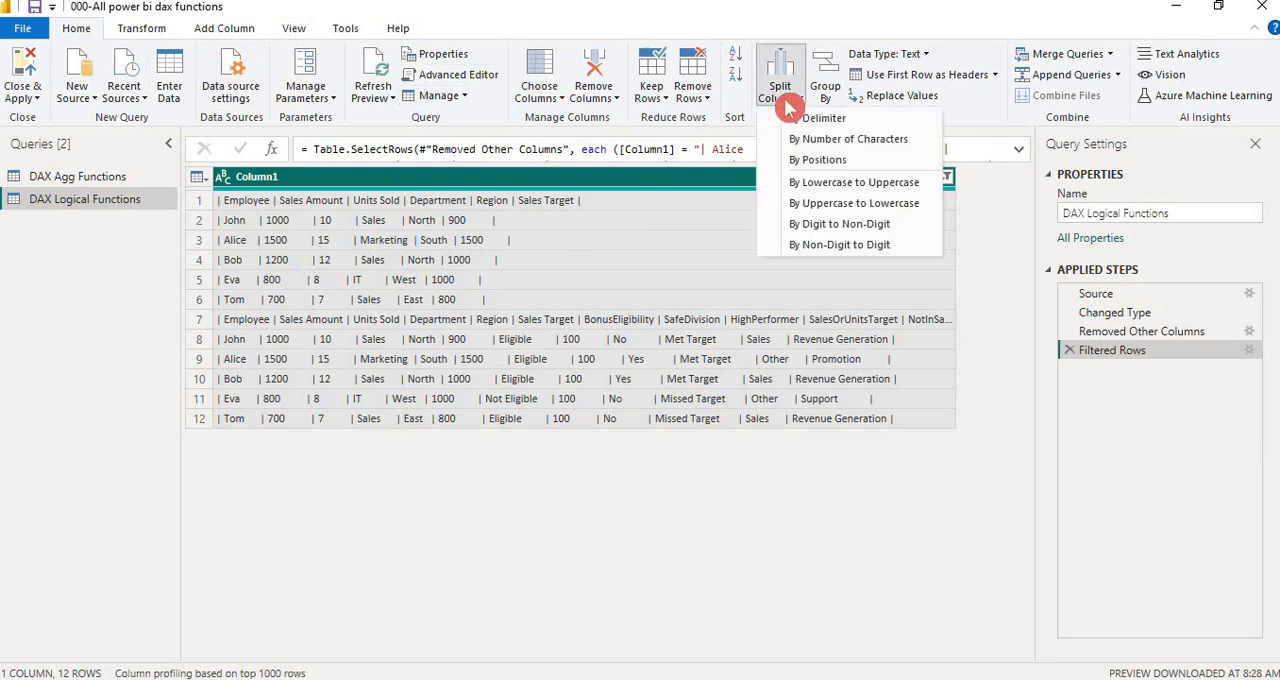
click(873, 122)
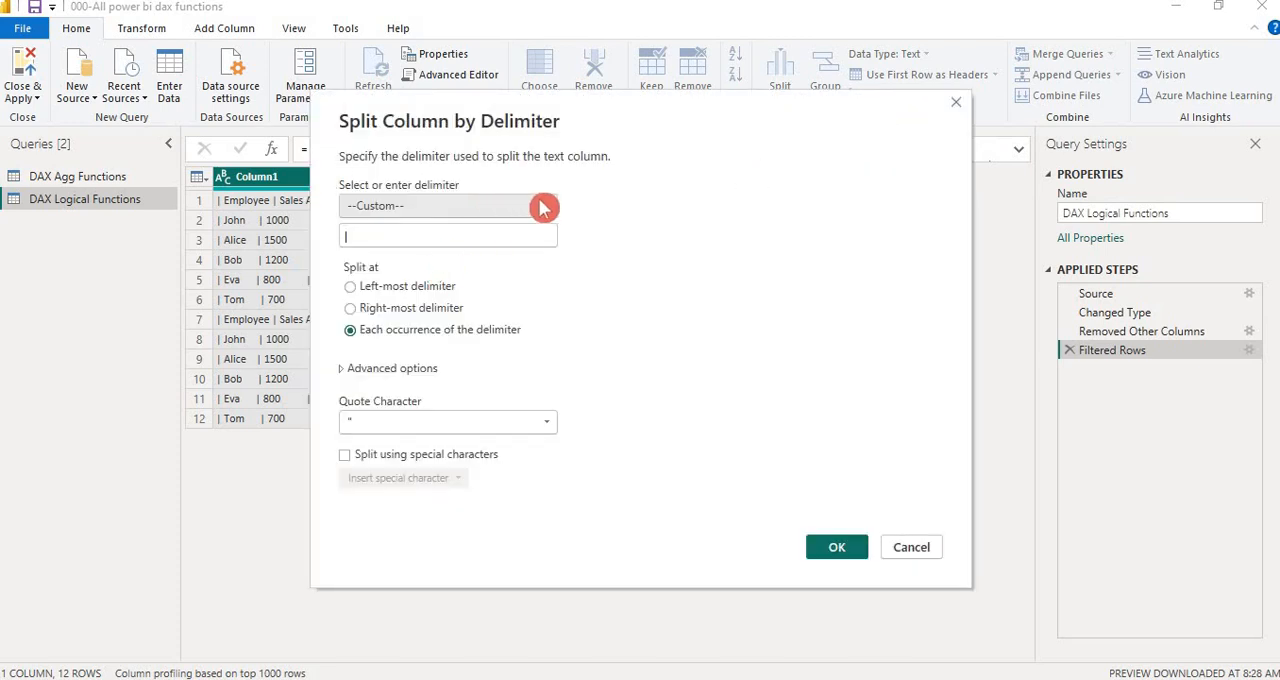
click(541, 207)
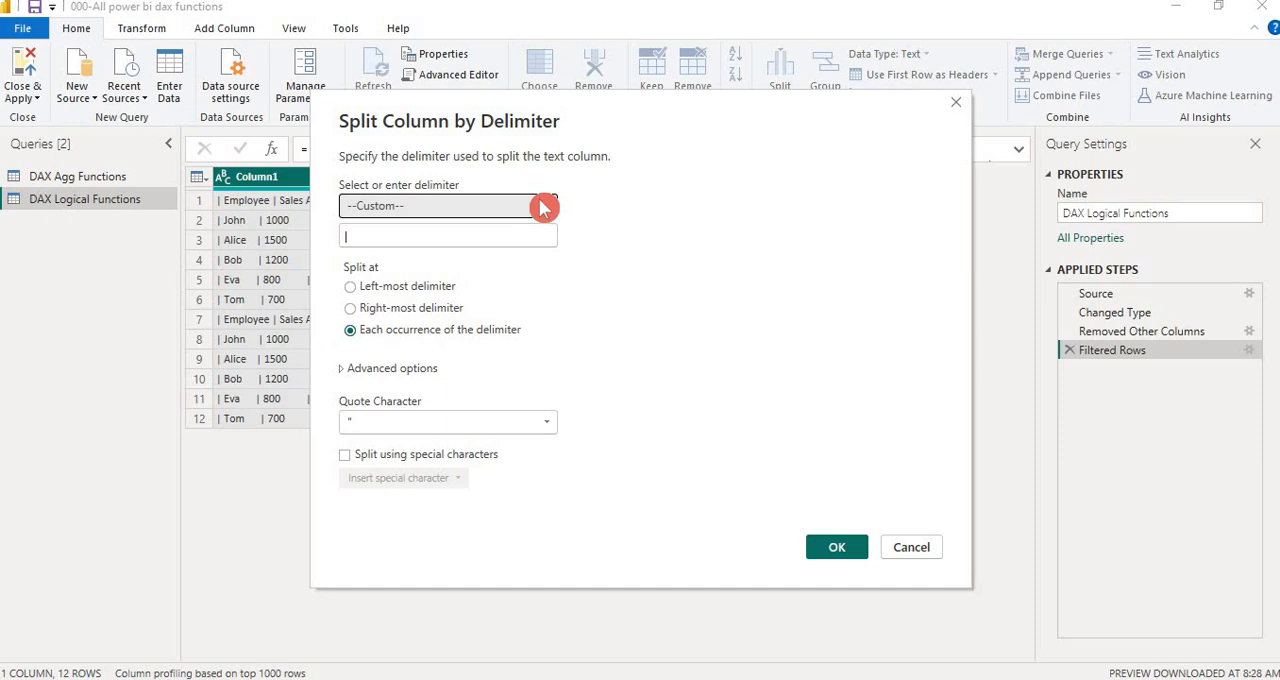
click(541, 207)
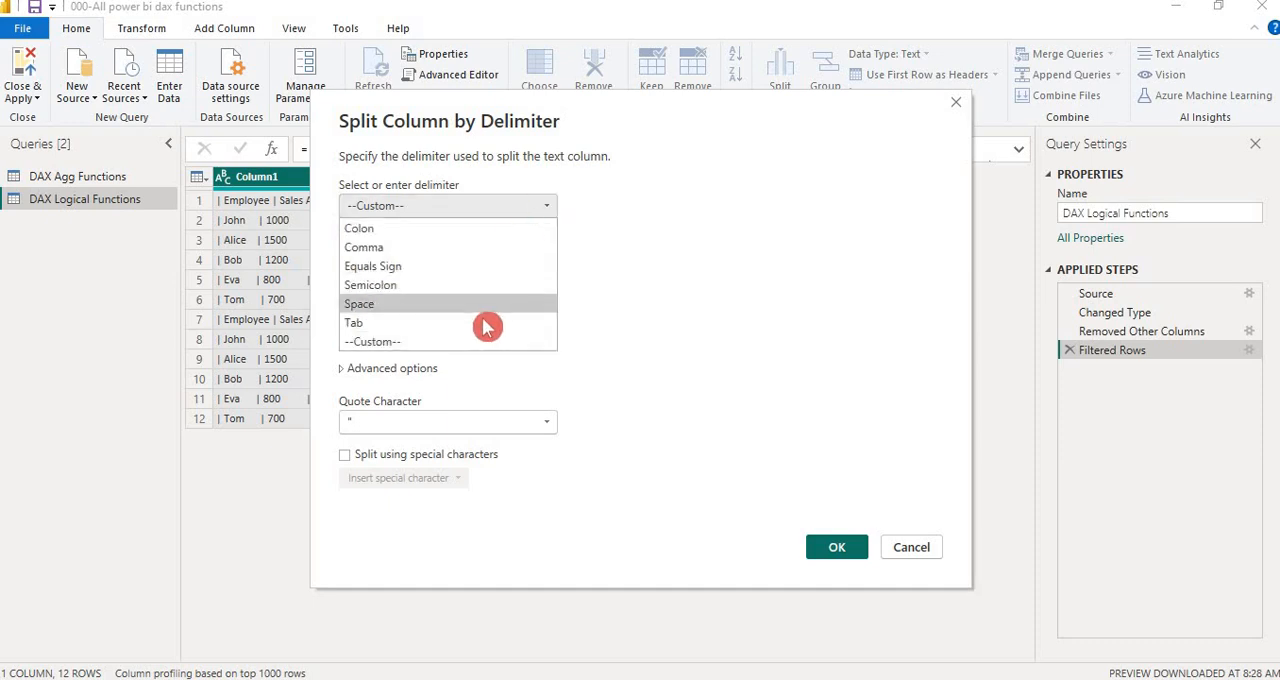
click(470, 345)
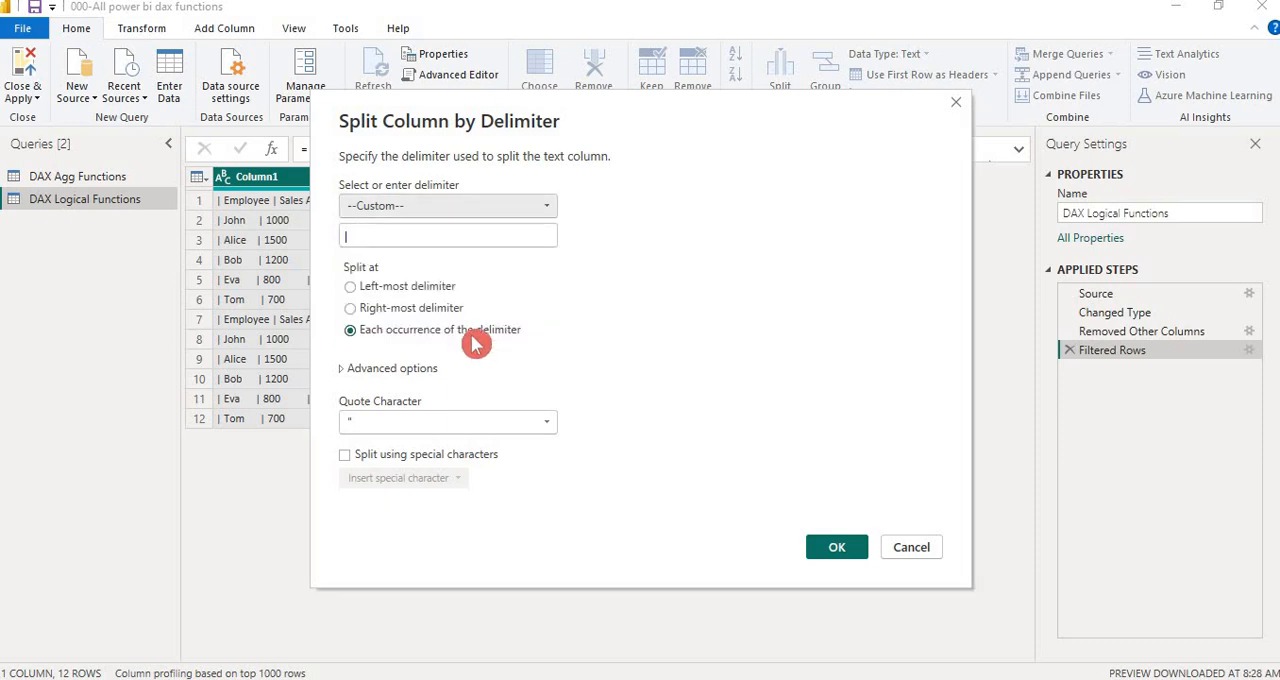
click(553, 208)
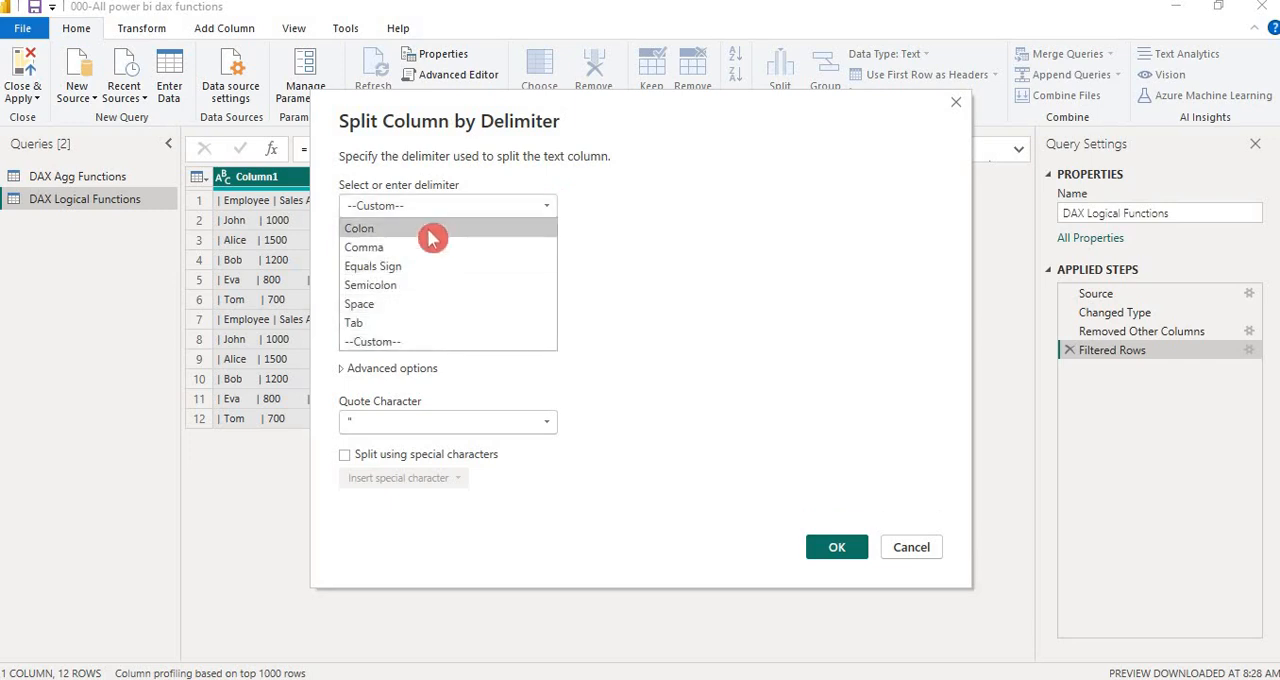
click(422, 342)
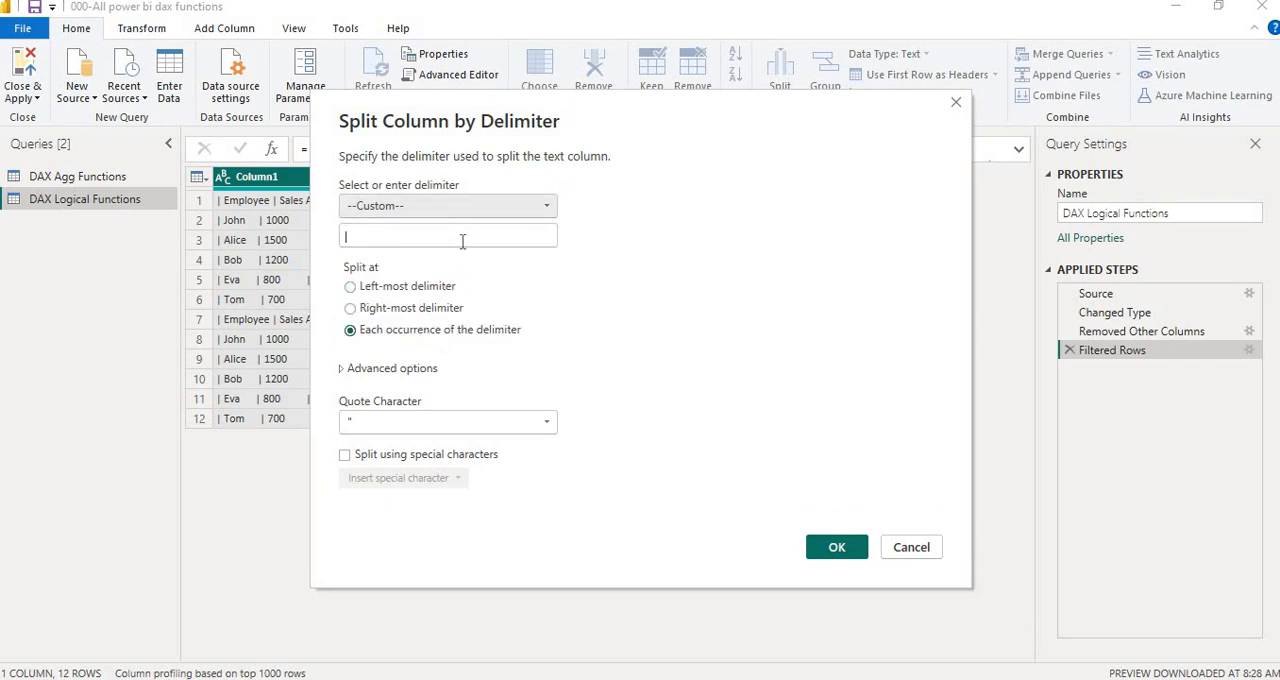
click(613, 302)
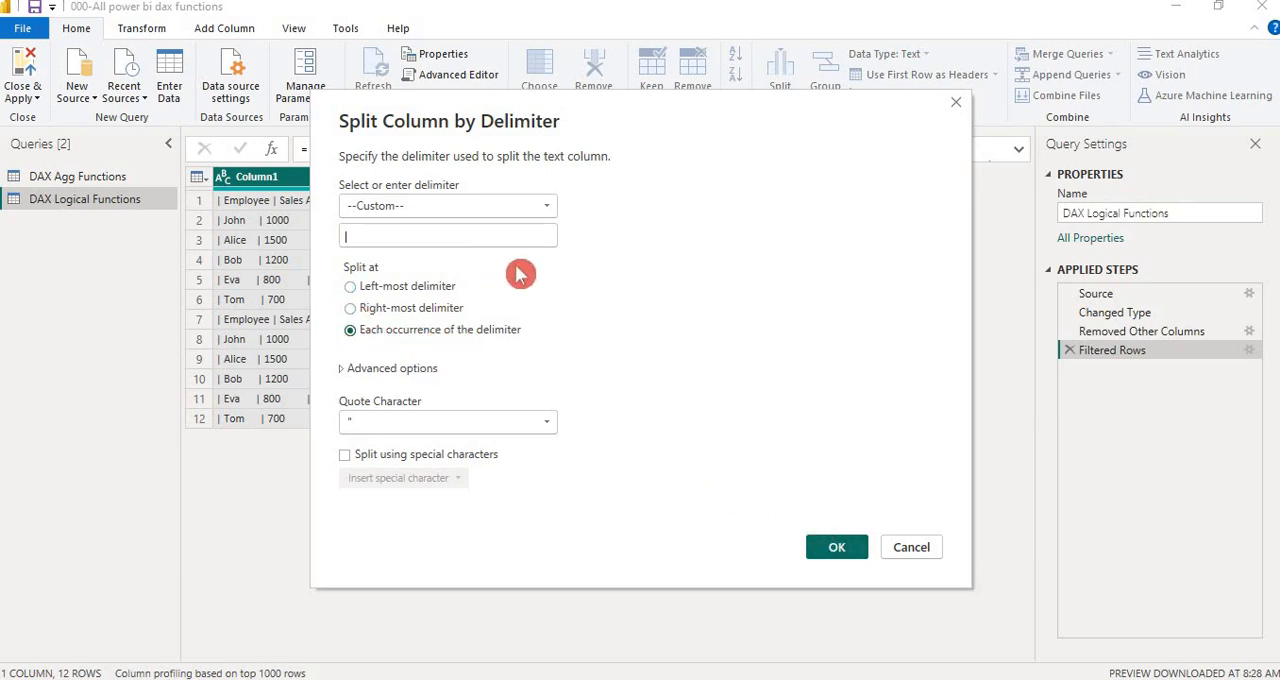
drag(617, 105, 986, 103)
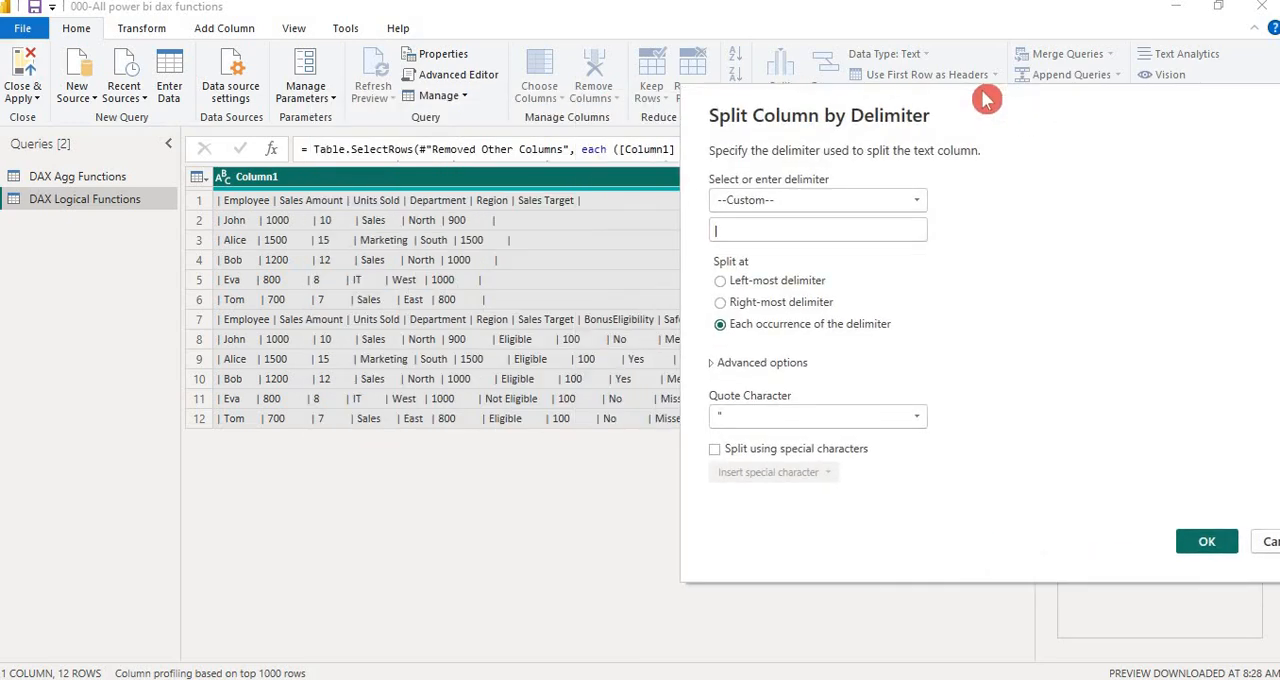
click(1218, 545)
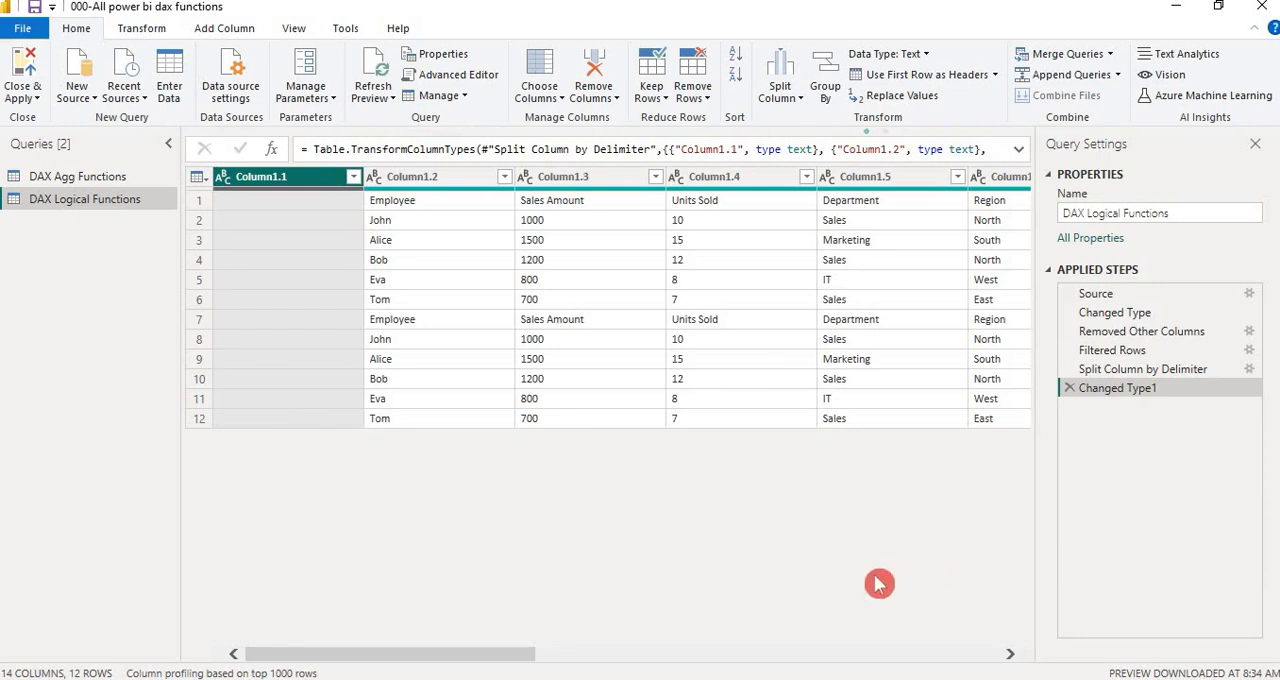
Check the split columns through Column1.14 and remove the blank column Column1.1
click(795, 655)
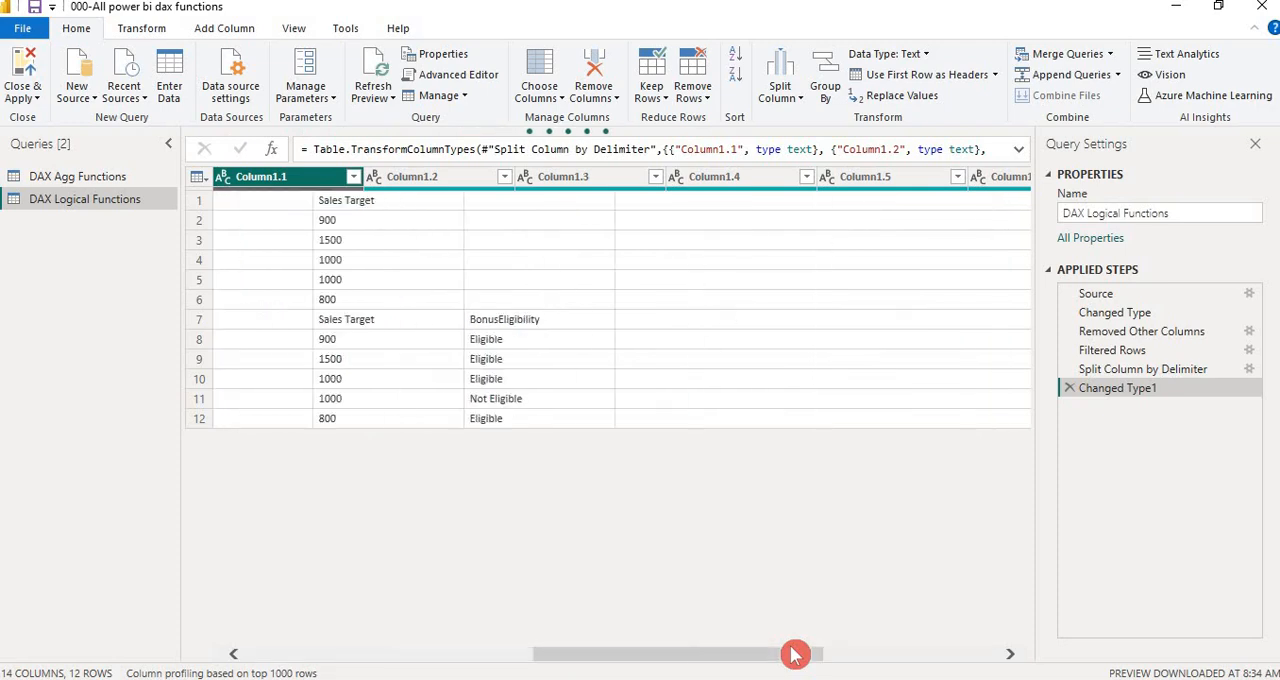
click(943, 654)
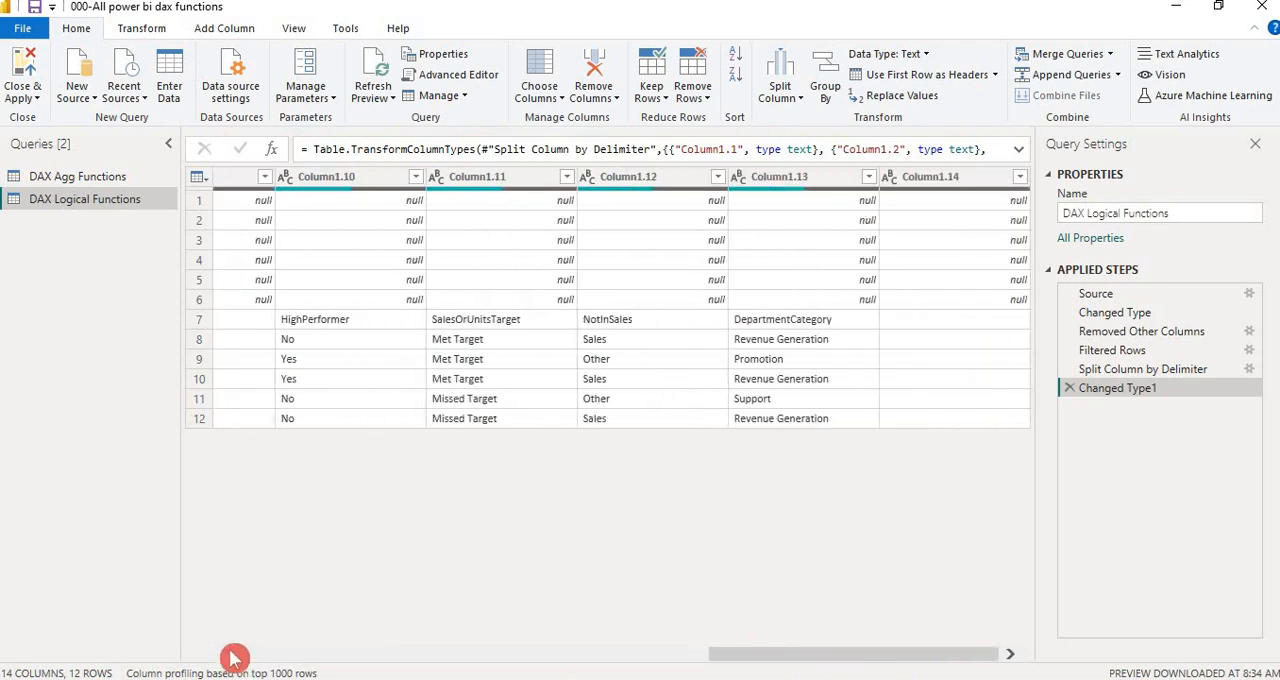
click(259, 656)
click(259, 656)
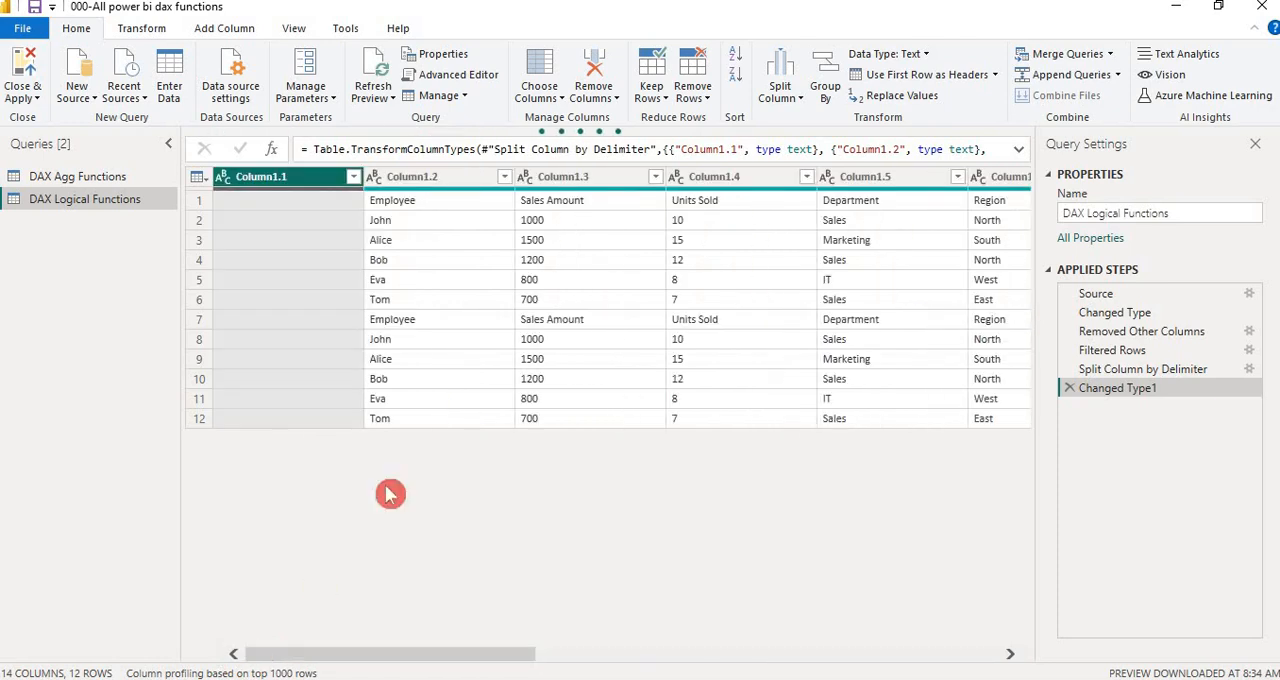
right_click(294, 181)
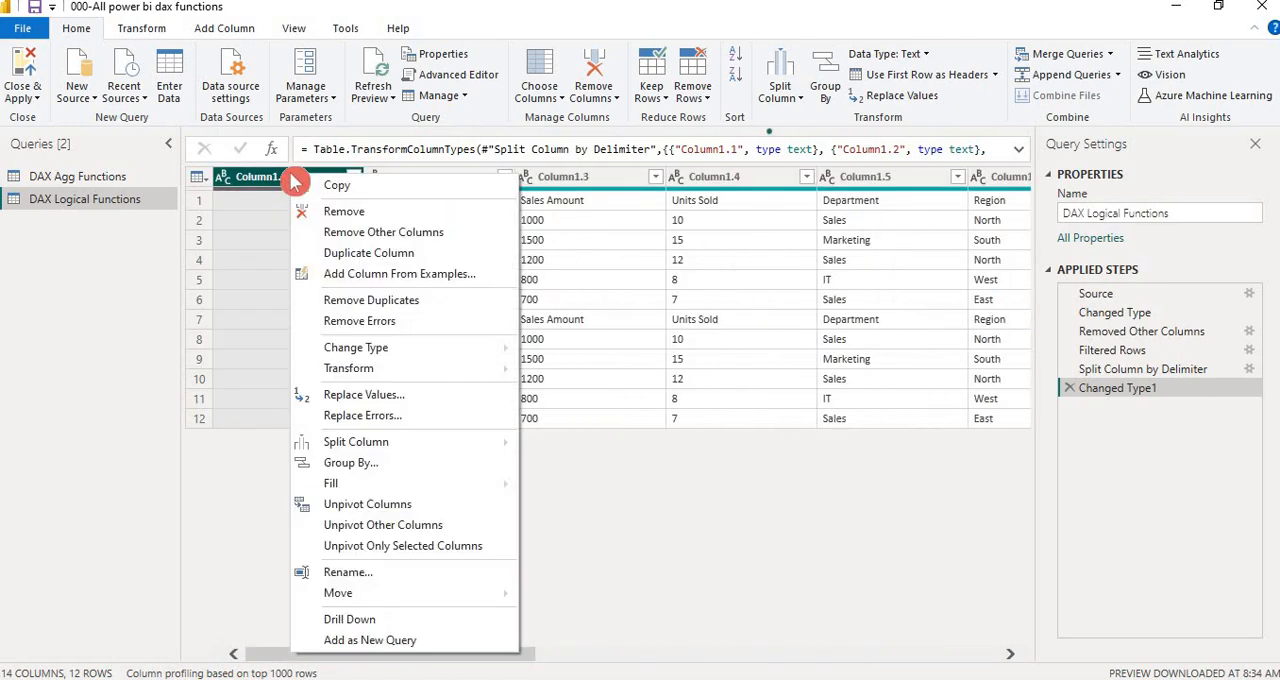
click(397, 214)
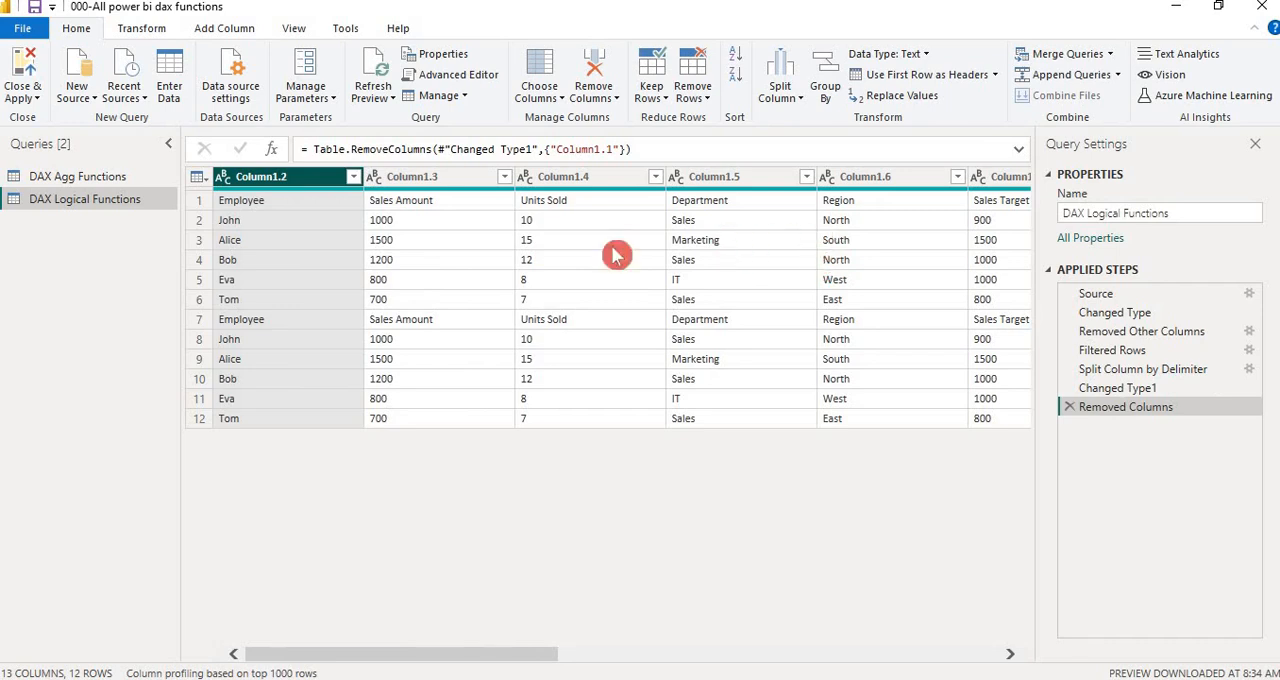
Examine the first-row headers across the split columns and the upper rows of Column1.8 for missing entries
click(265, 199)
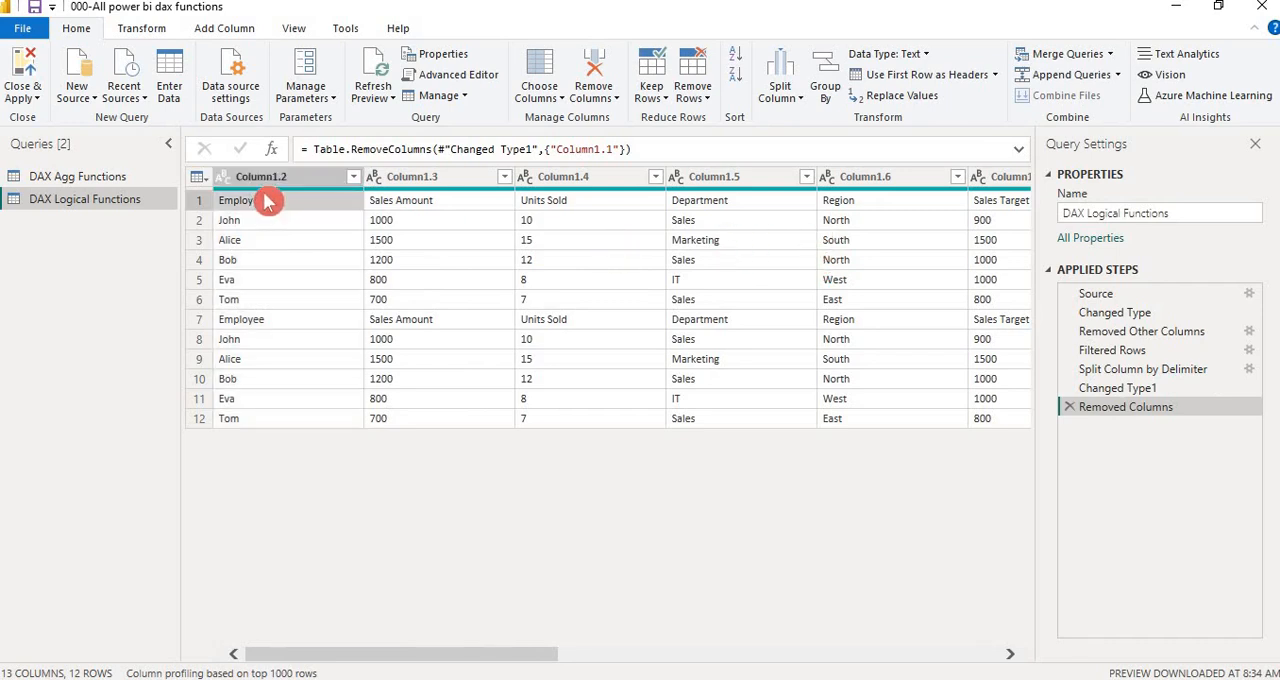
key(Right)
key(Right)
key(Right)
key(Right)
key(Right)
key(Right)
key(Right)
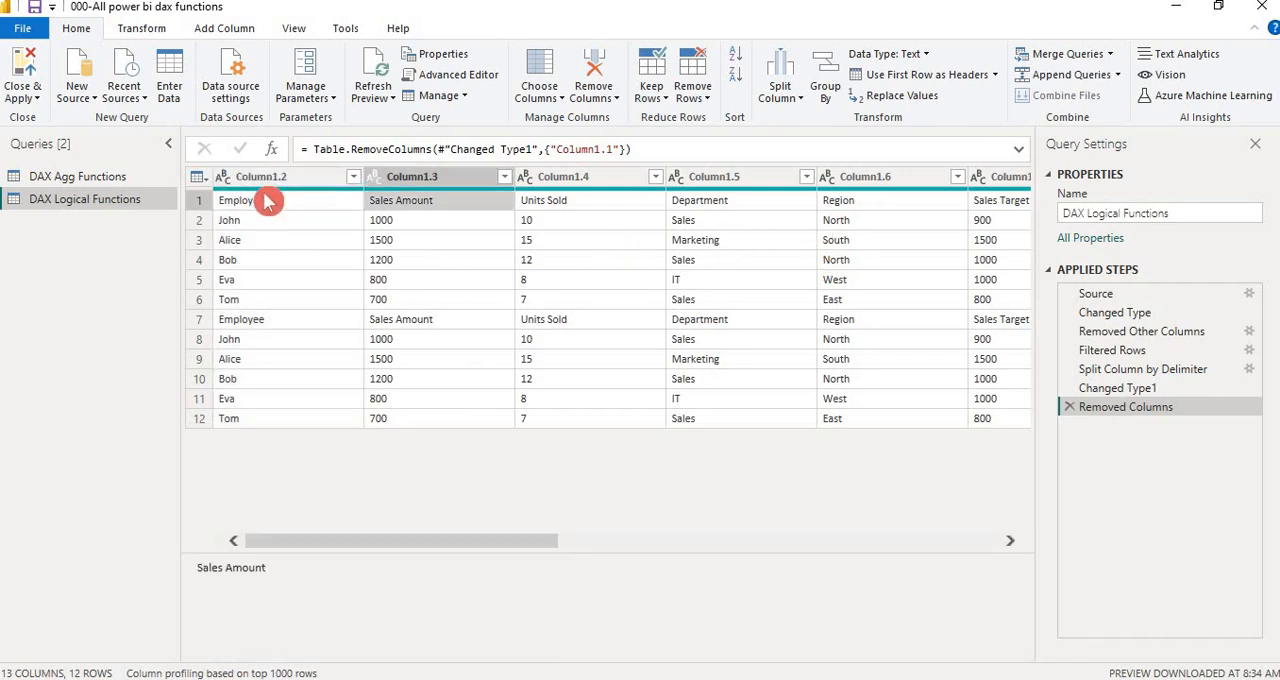
key(Left)
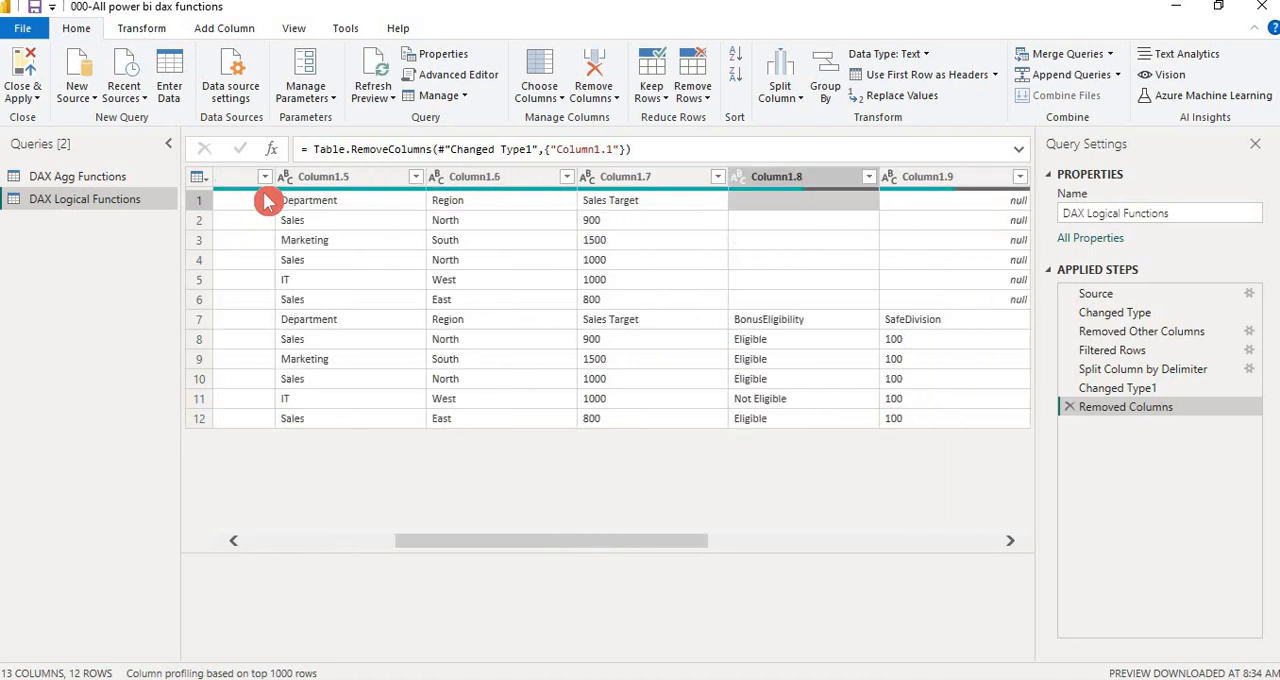
key(Down)
key(Down)
key(Down)
key(Down)
key(Down)
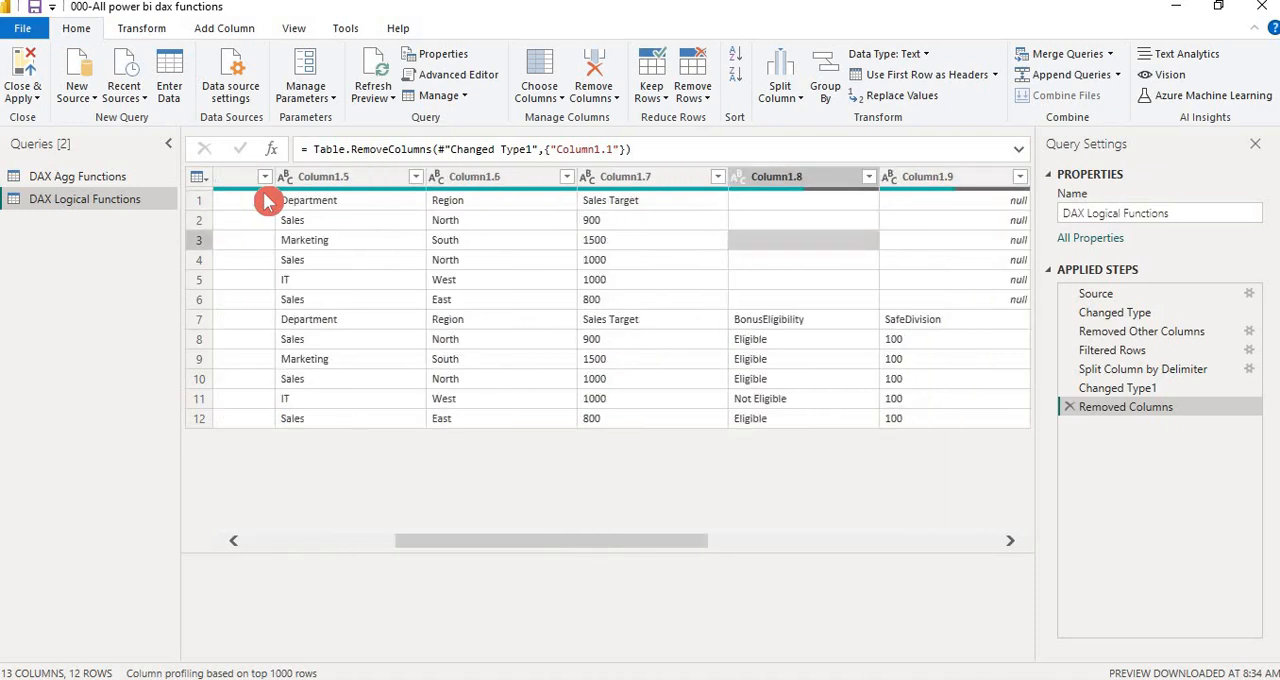
key(Down)
key(Up)
key(Up)
key(Up)
key(ctrl+space)
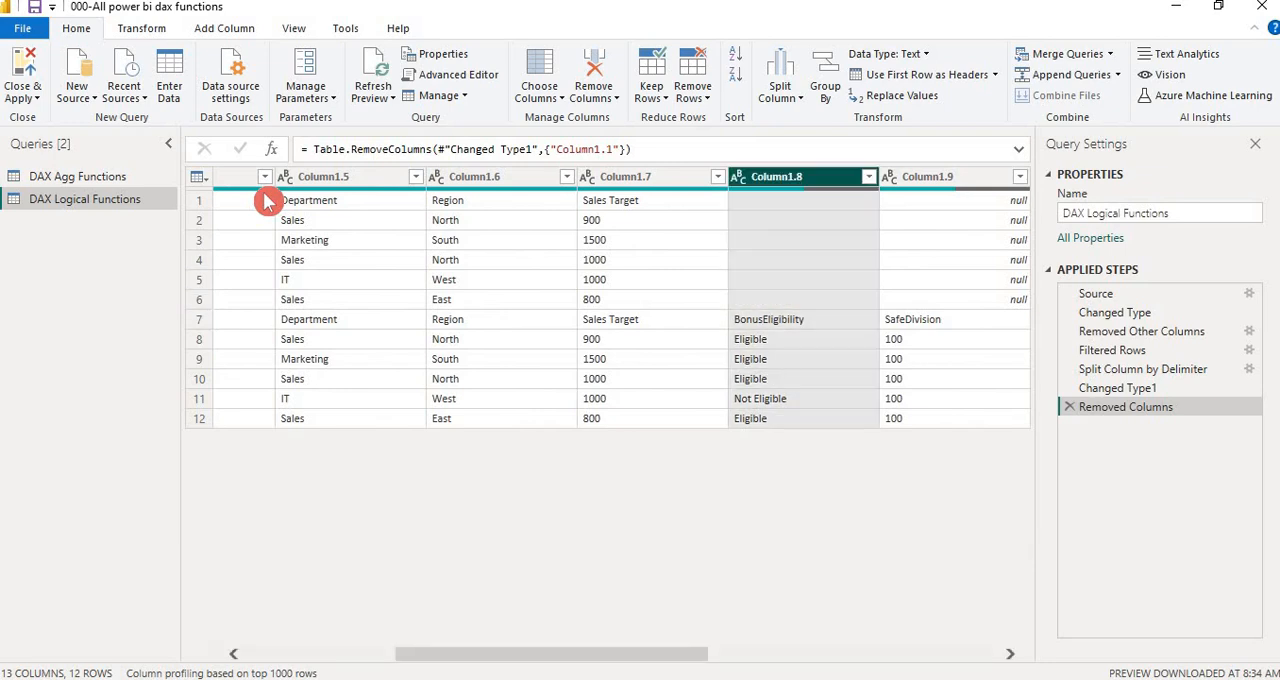
key(Left)
key(Left)
key(Left)
key(Left)
key(Left)
key(Left)
key(Left)
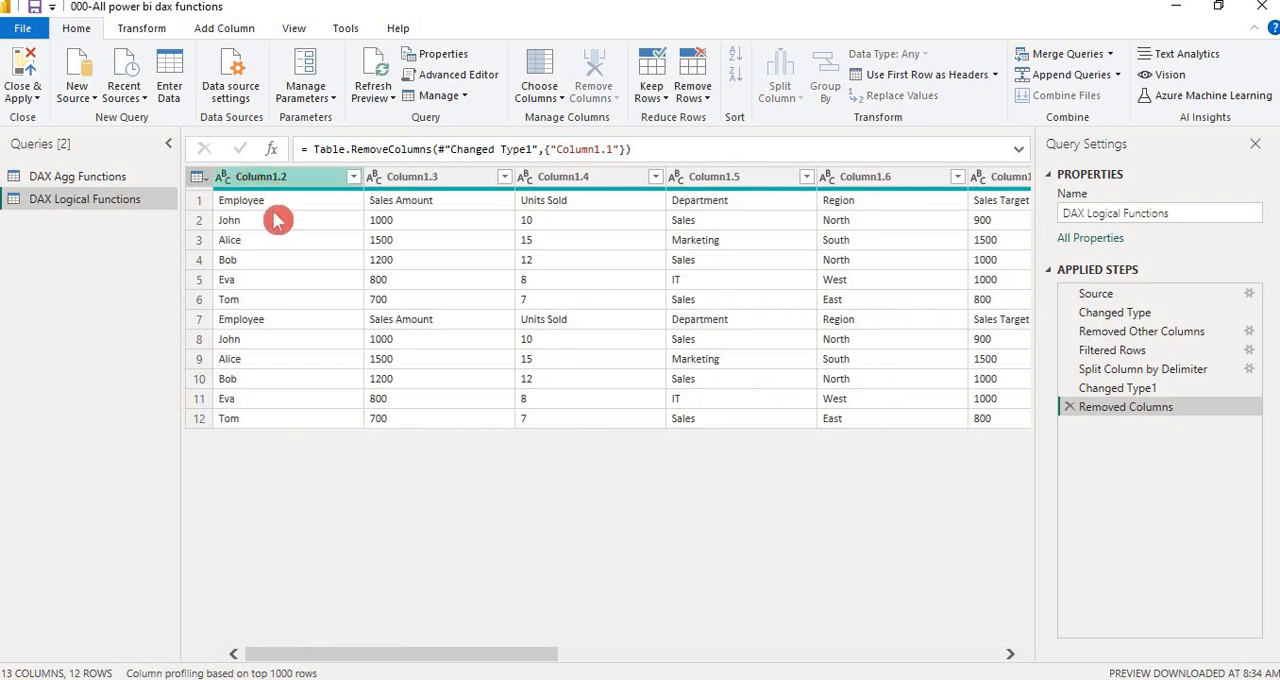
Promote the first row of the DAX Logical Functions query to column headers
click(143, 32)
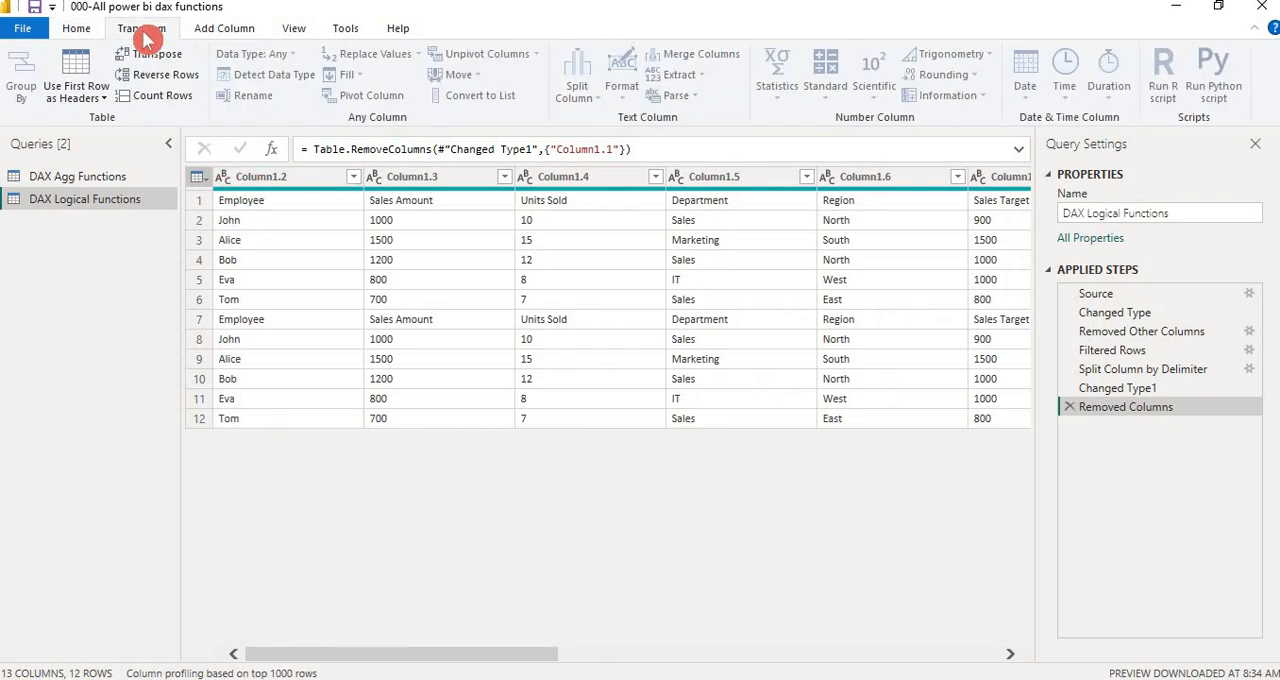
click(102, 98)
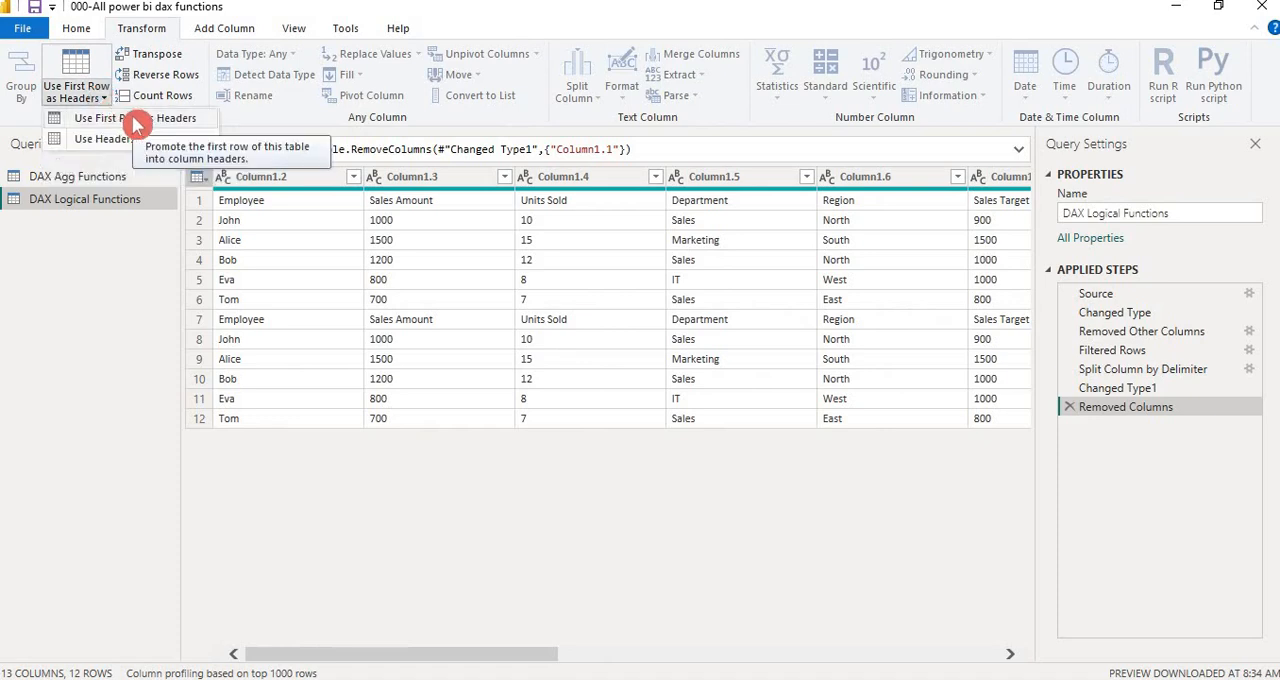
click(137, 119)
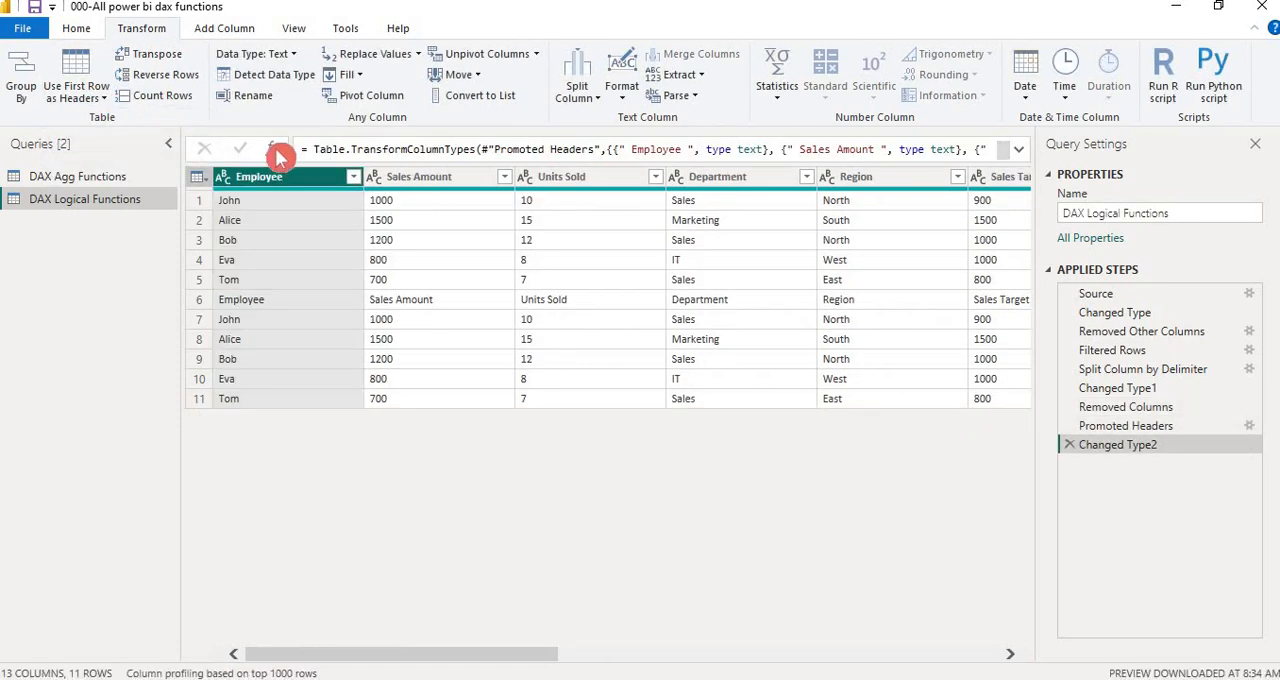
Examine the promoted headers through Column8 and the repeated header row in the Sales Target column
click(462, 208)
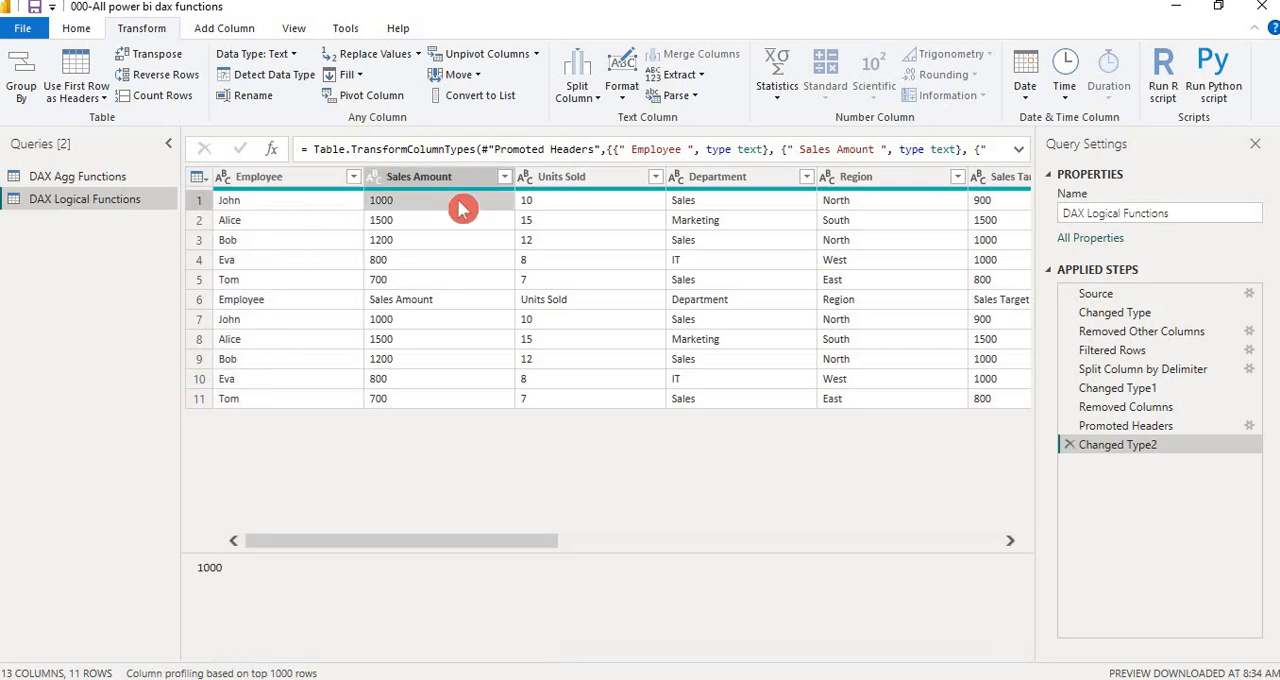
key(Right)
key(Right)
key(Right)
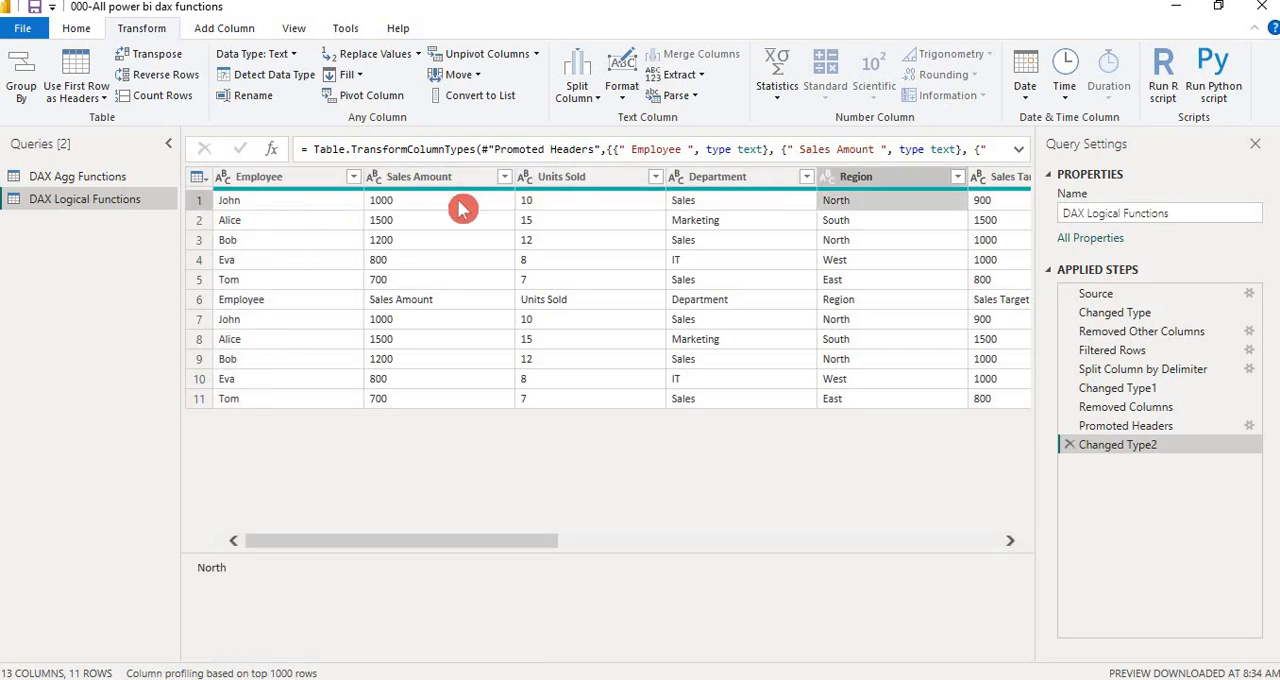
key(Right)
key(Right)
key(Right)
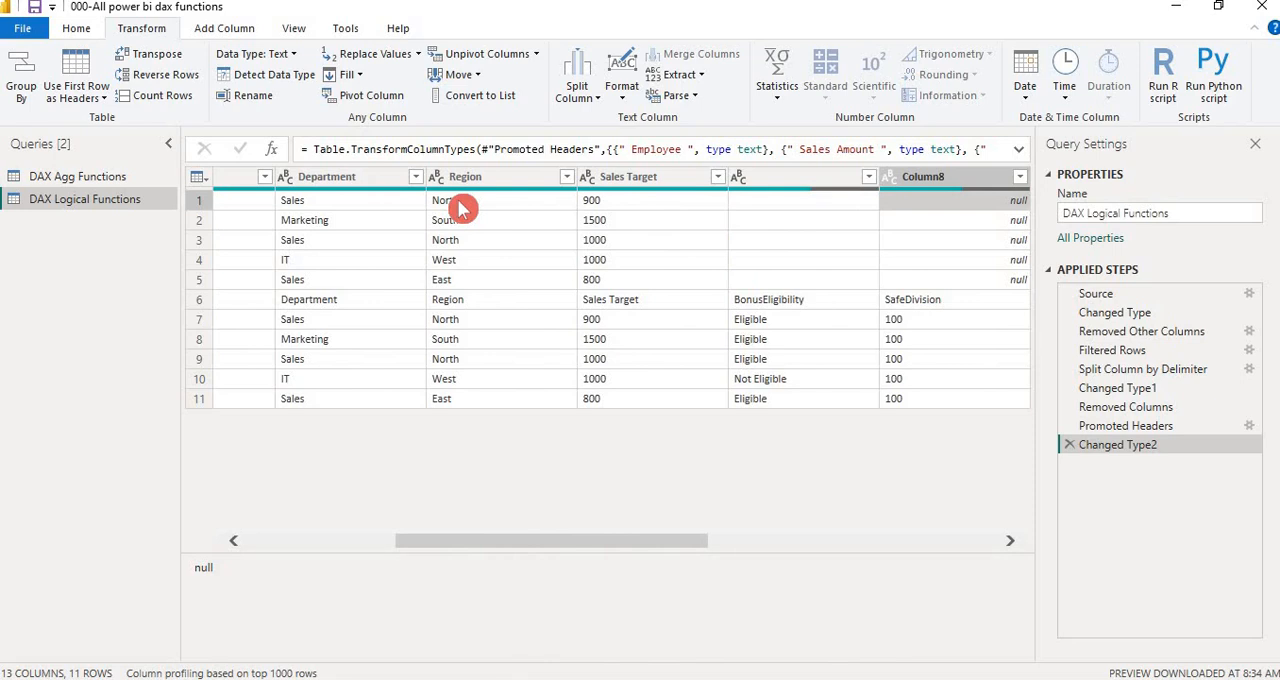
click(673, 307)
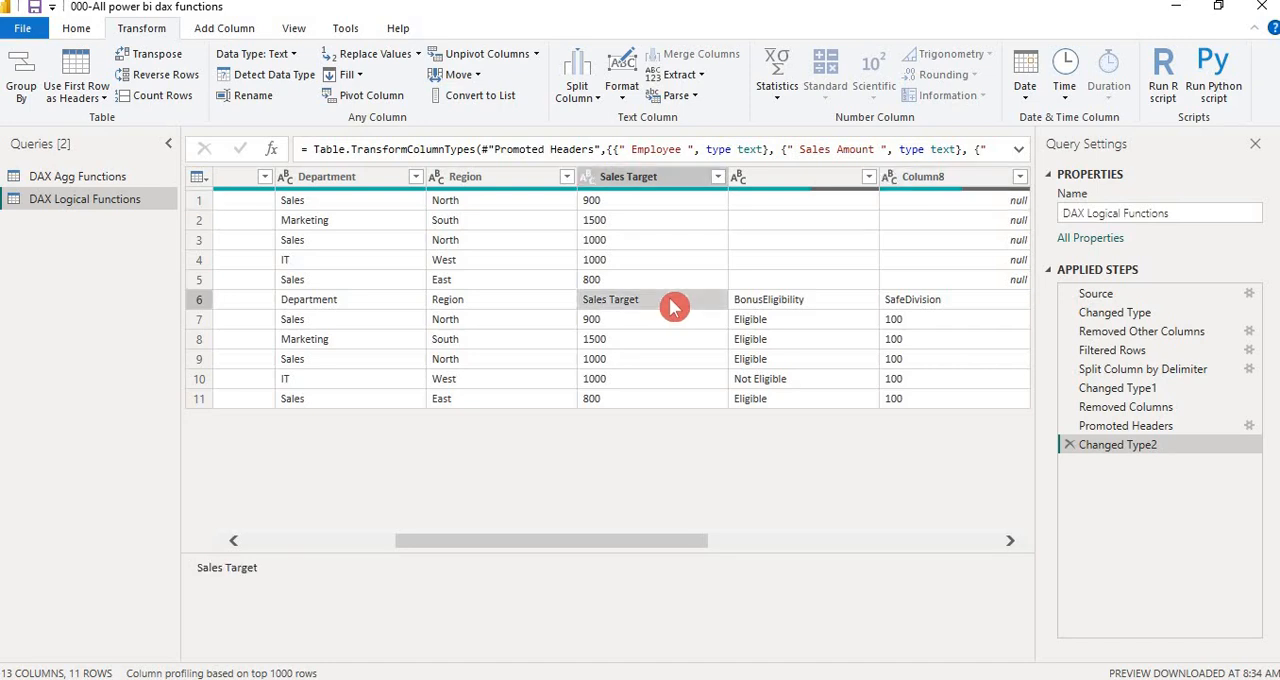
key(Down)
key(Down)
key(Down)
key(Up)
key(Up)
key(Up)
key(Up)
click(657, 302)
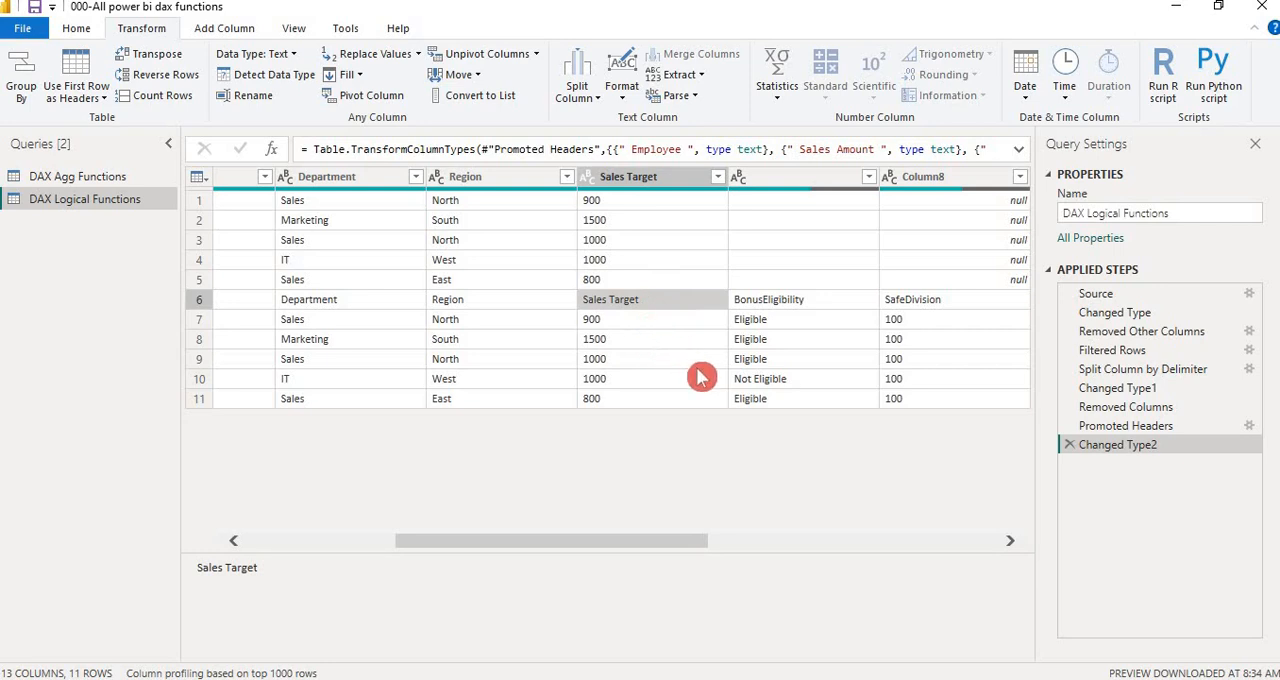
Check the rows through Column10 and filter out the blank values in the unnamed column after Sales Target
click(862, 226)
key(Right)
key(Right)
key(Right)
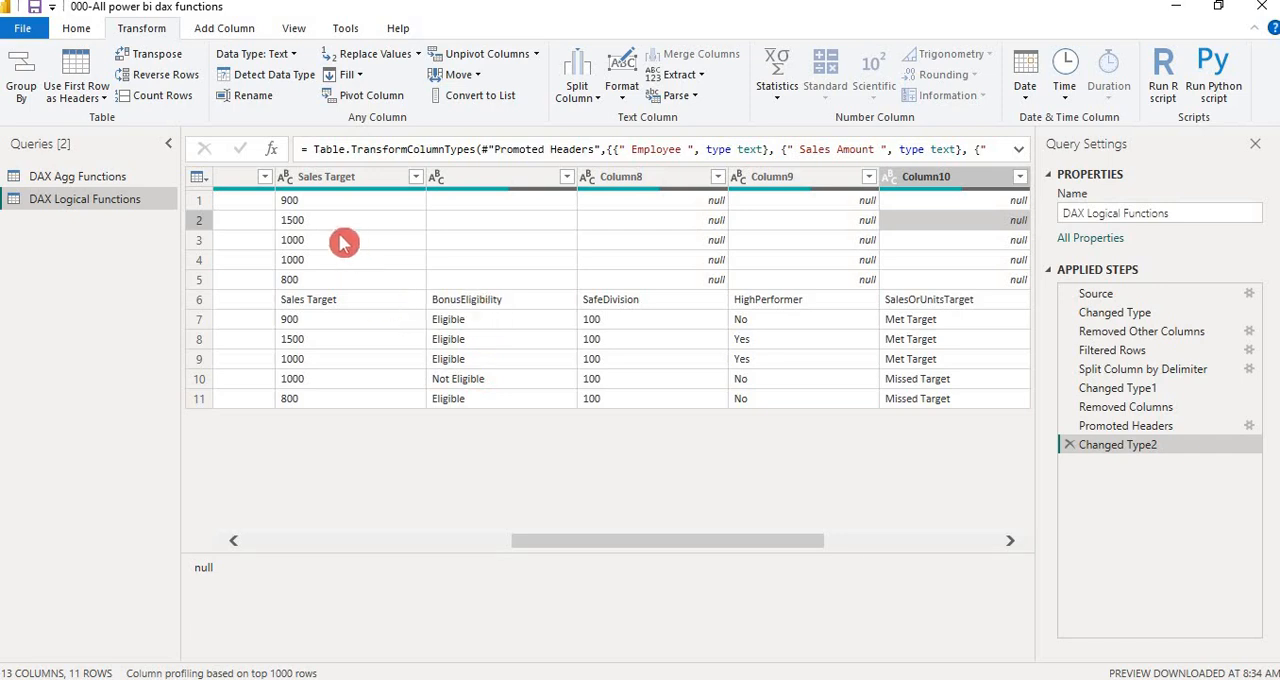
click(567, 178)
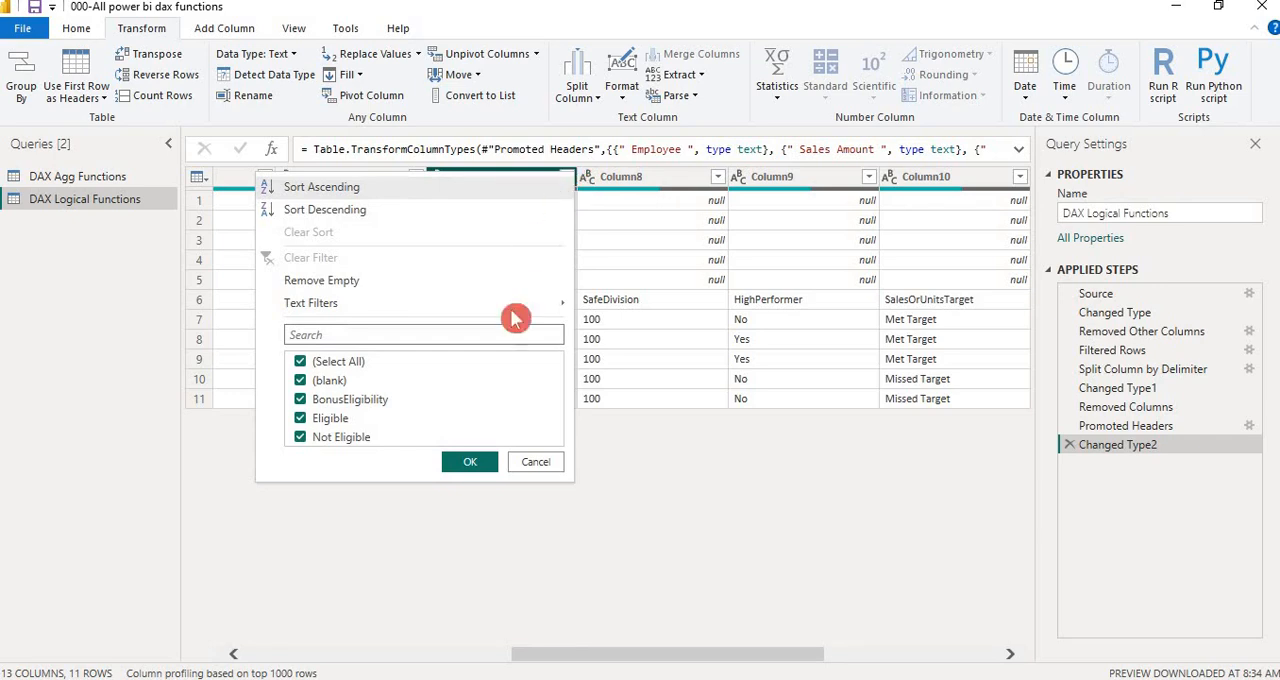
click(302, 381)
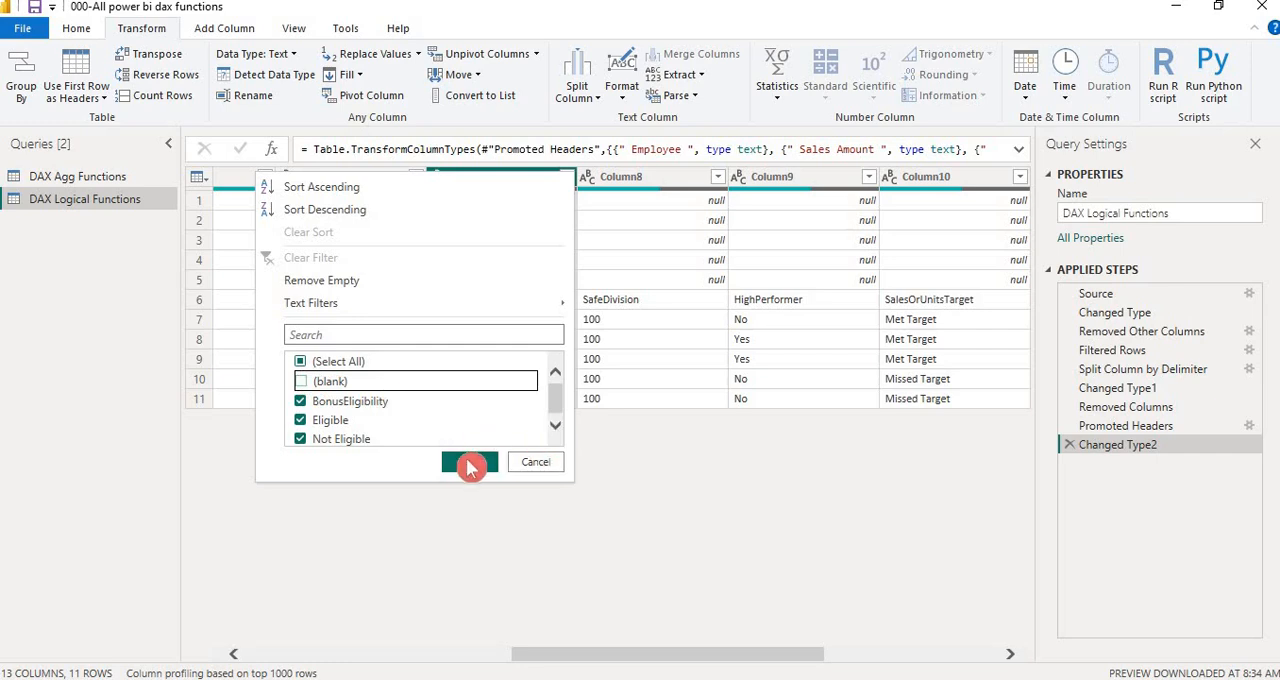
click(469, 463)
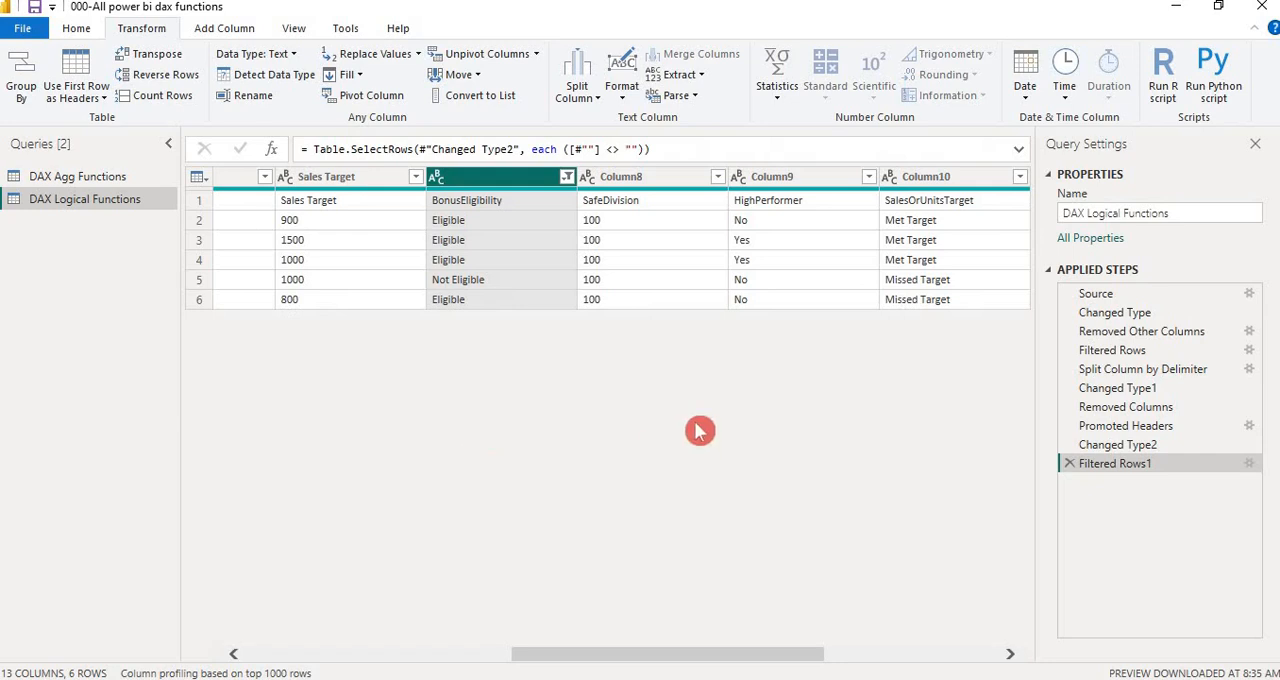
Check the EmployeeData sample columns in the Notepad file 002-Logical Functions, and remove the unnamed column, Column8, Column9 and Column10 from the query
ctrl+click(645, 179)
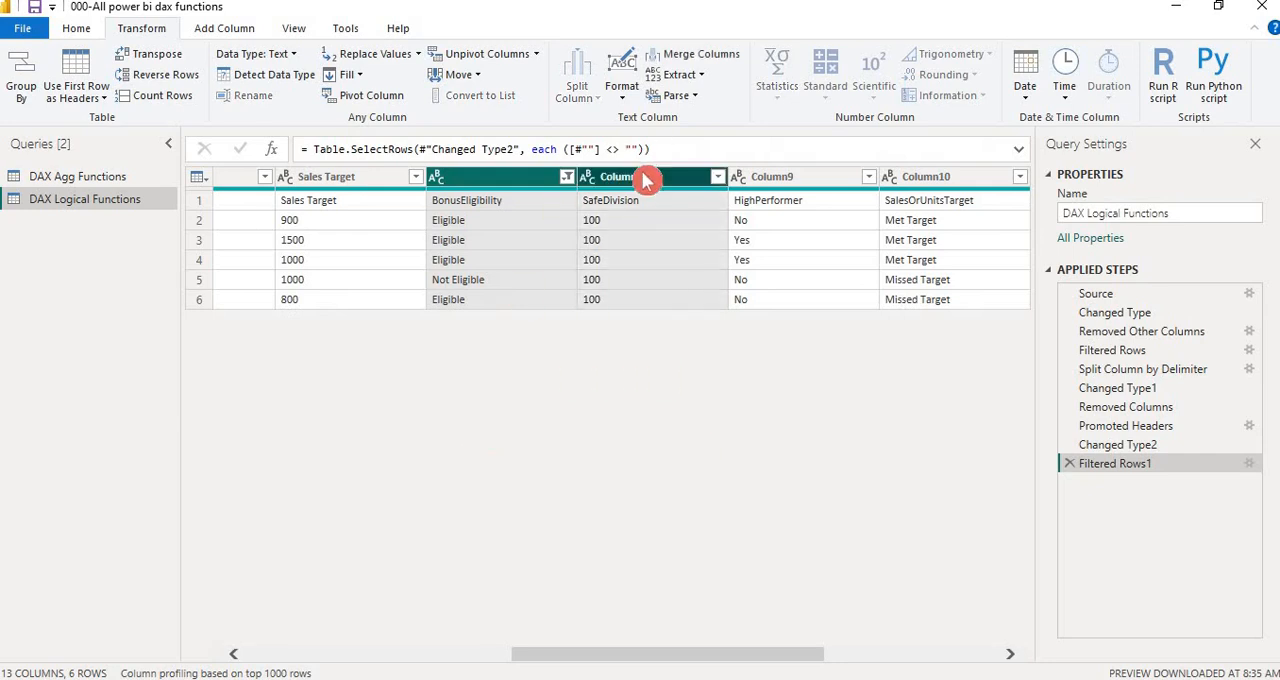
ctrl+click(767, 181)
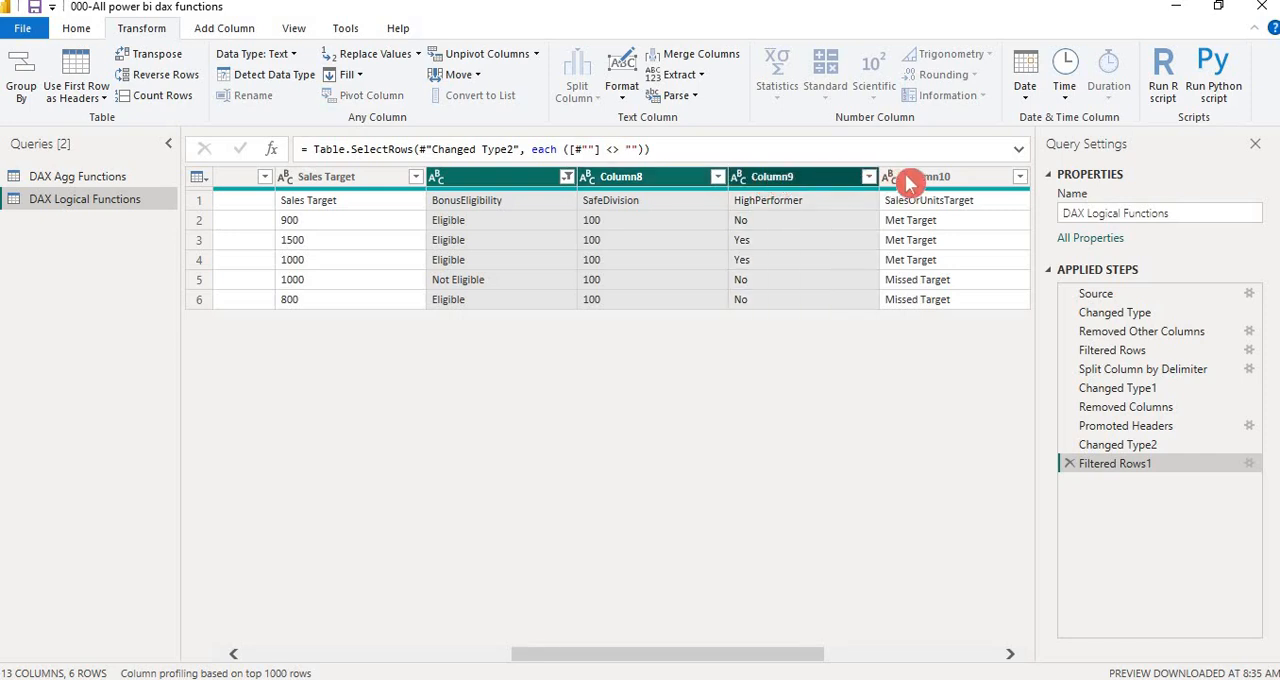
ctrl+click(912, 180)
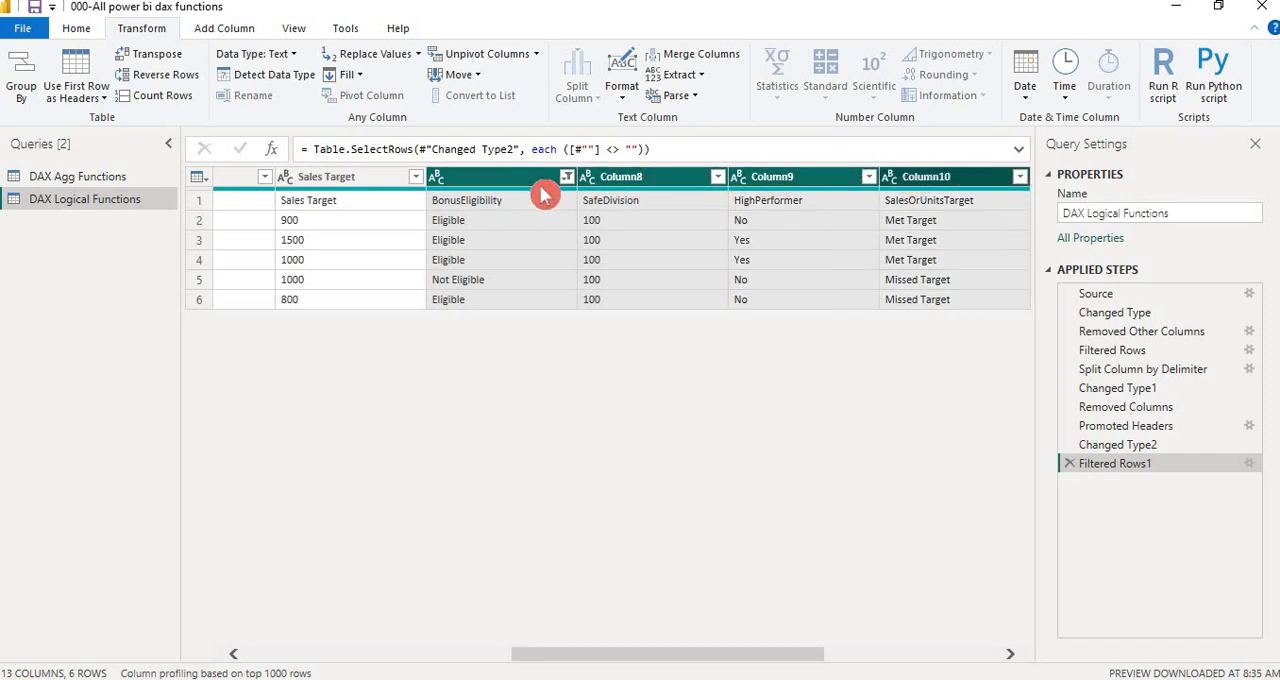
key(alt+Tab)
key(Tab)
key(Tab)
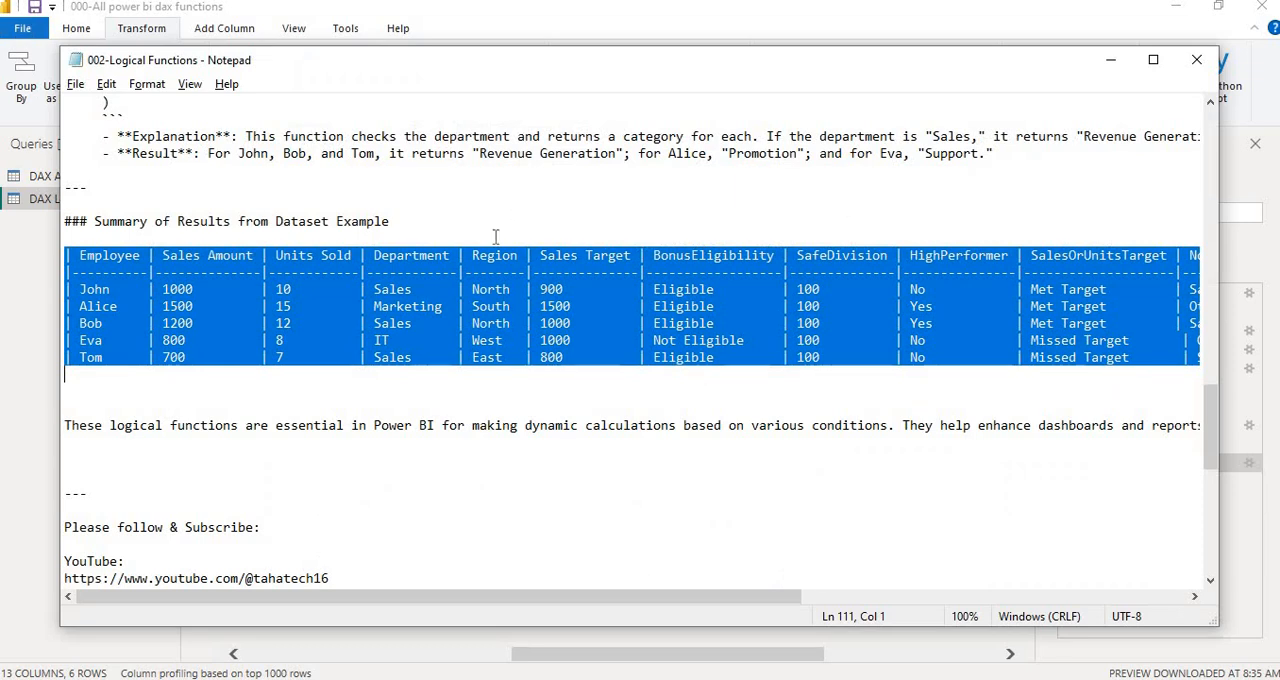
click(494, 237)
key(ctrl+Home)
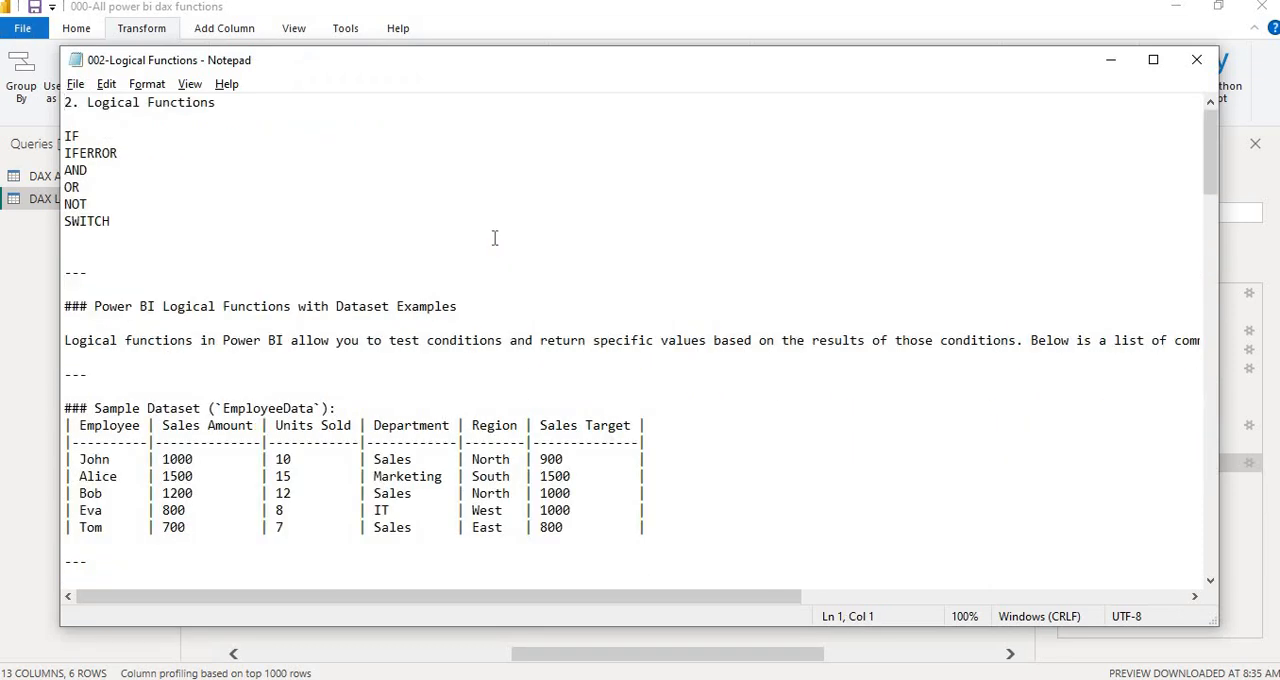
double_click(561, 429)
key(alt+Tab)
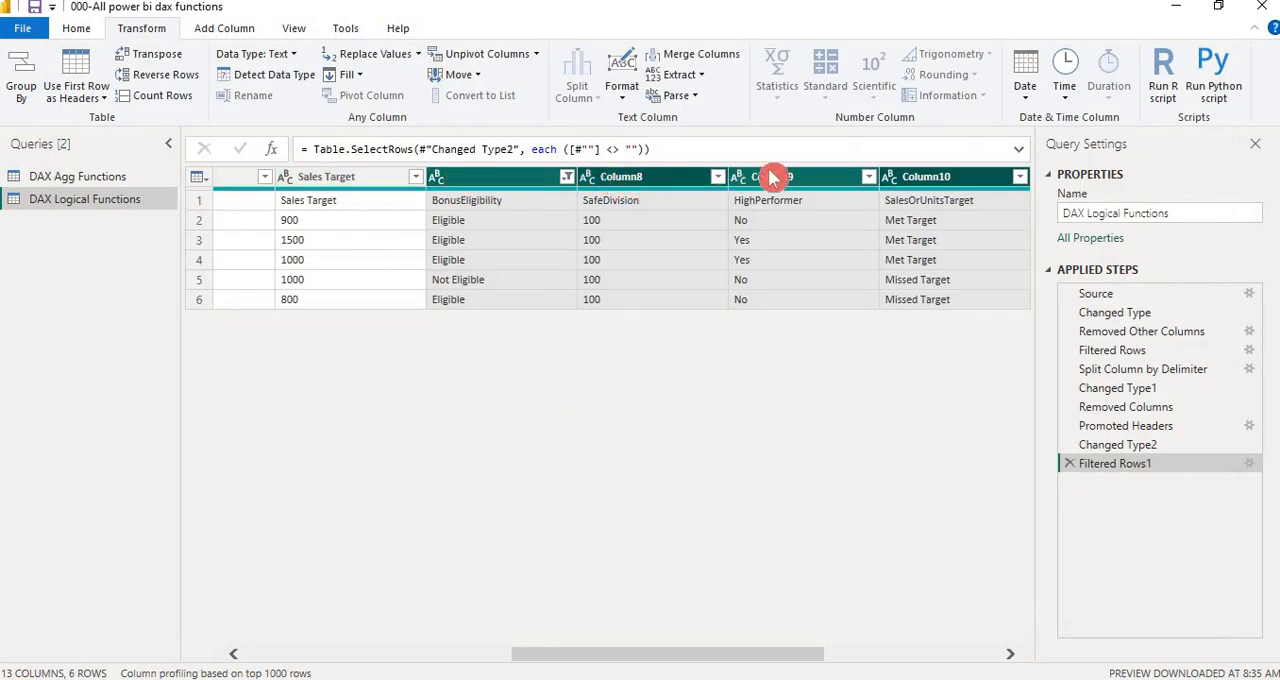
right_click(474, 186)
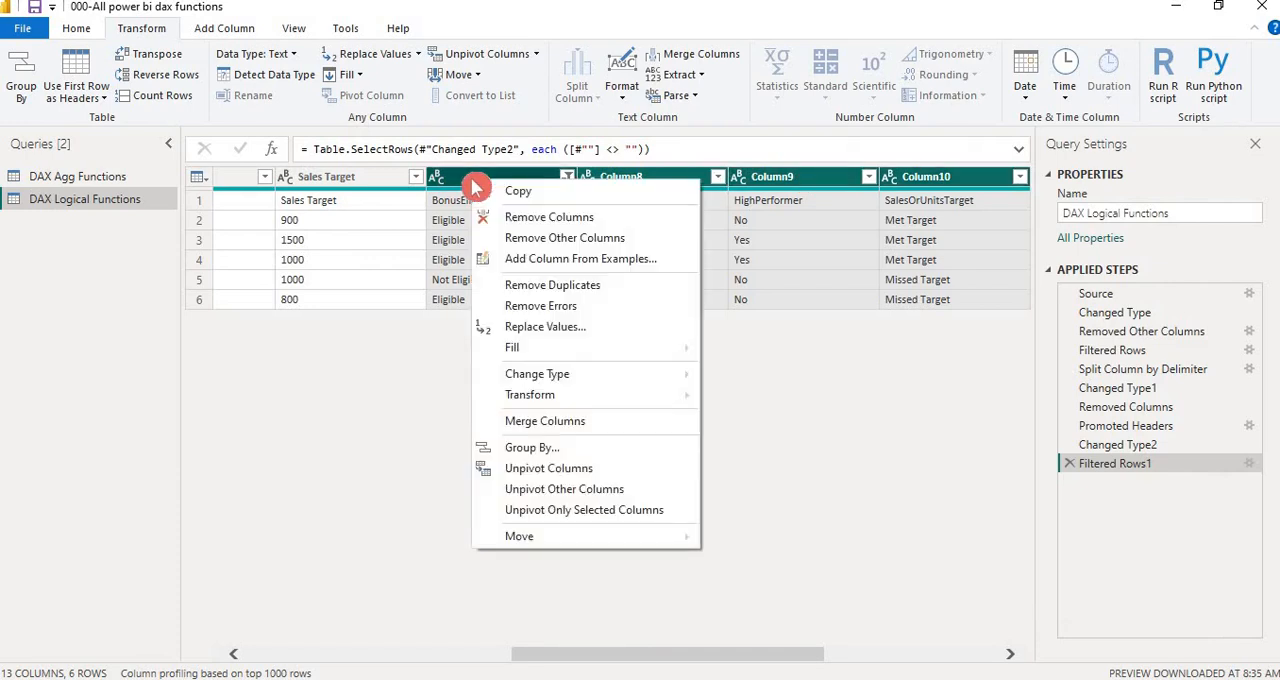
click(528, 228)
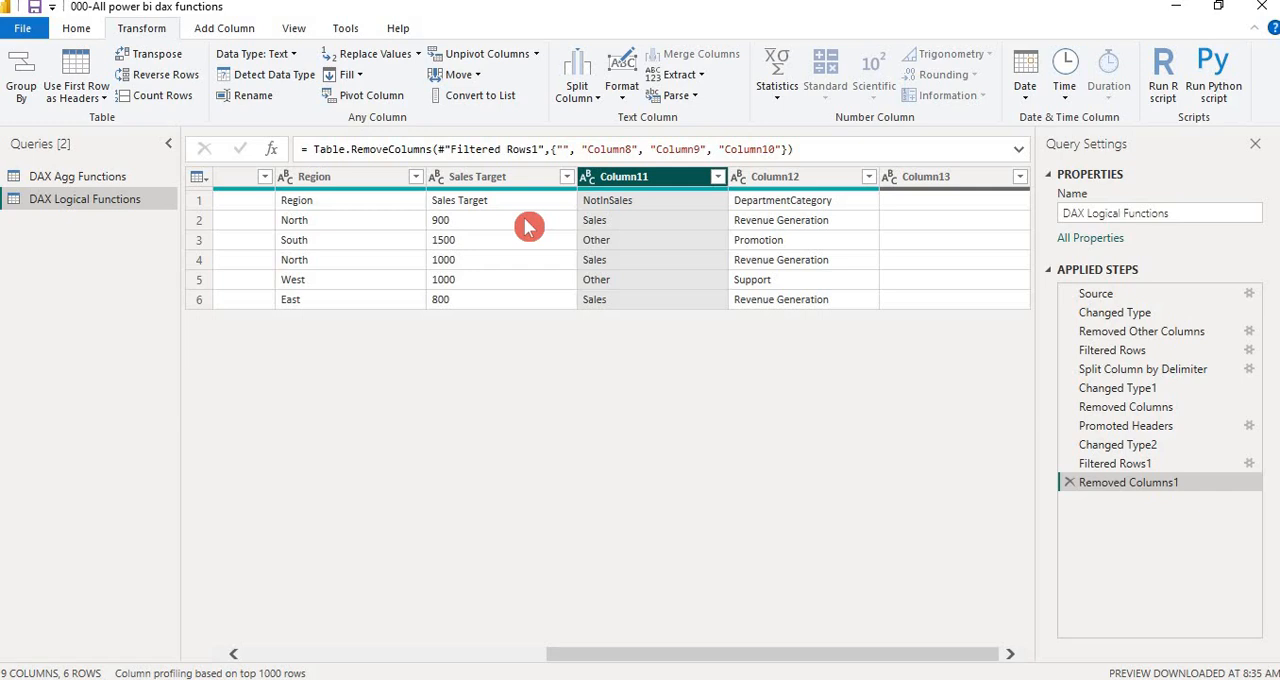
Compare the remaining columns with the sample dataset in Notepad, and remove Column11, Column12 and Column13 from the query
click(415, 283)
key(ctrl+Home)
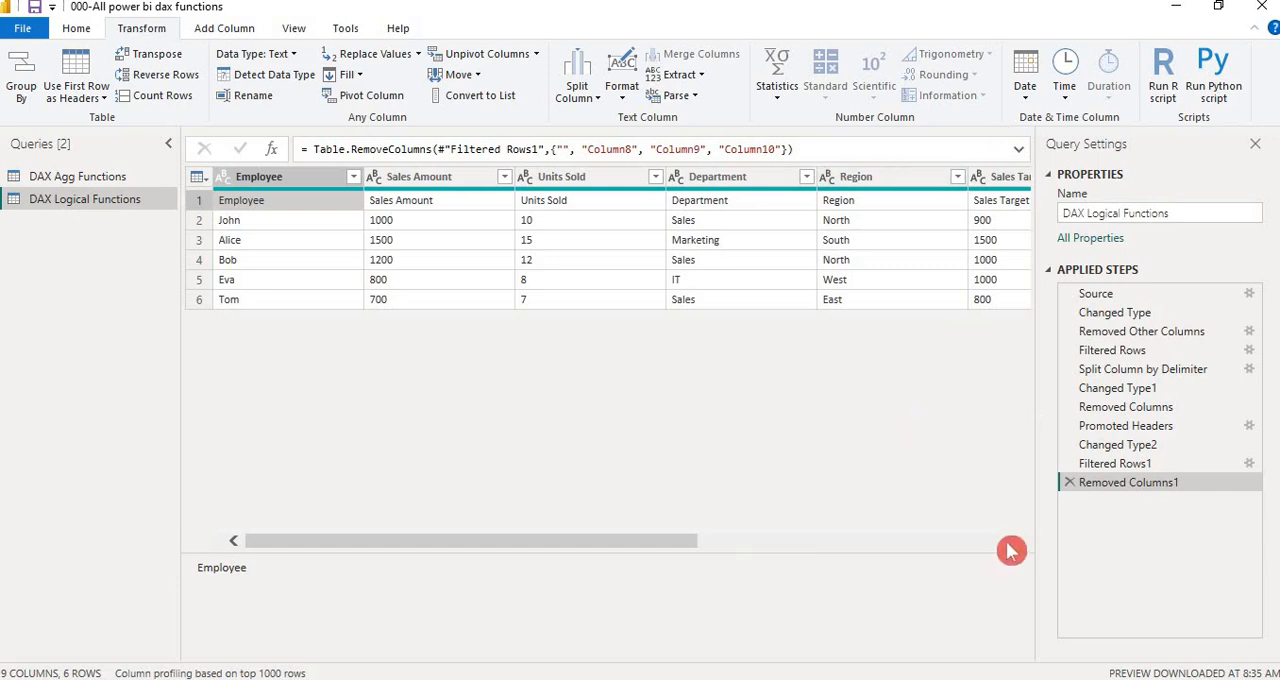
scroll(1010, 550, right, 3)
scroll(1010, 550, right, 4)
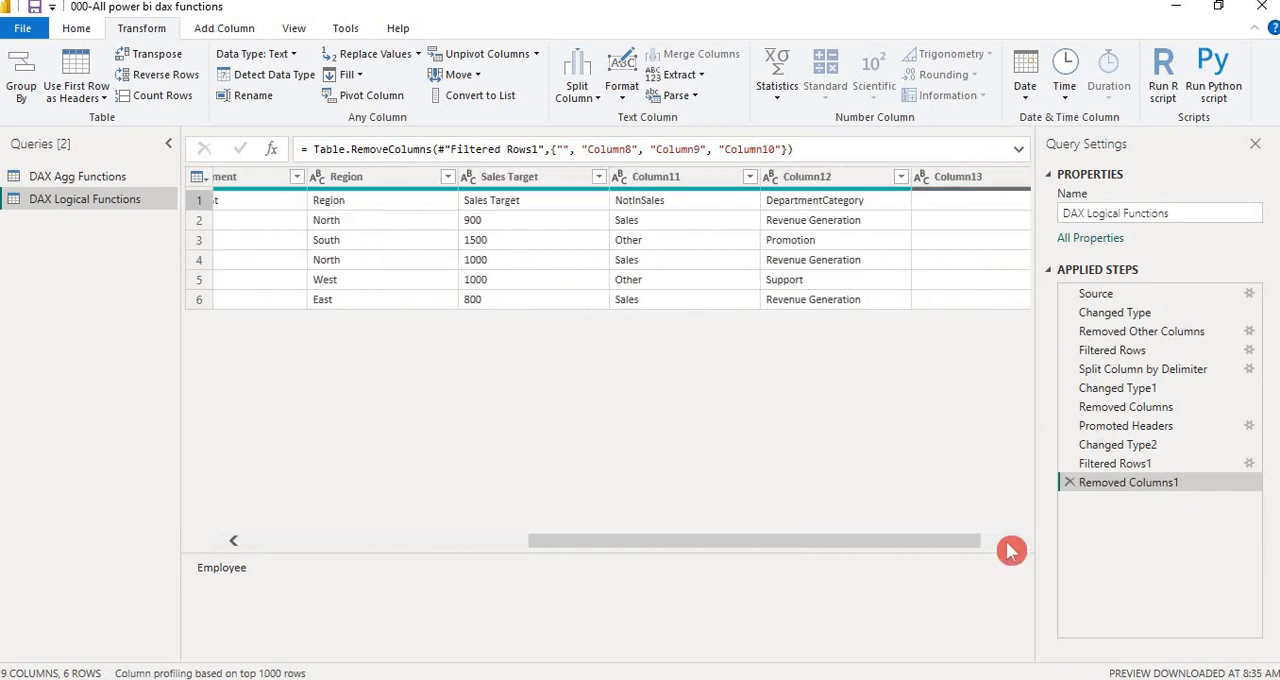
scroll(1010, 550, right, 1)
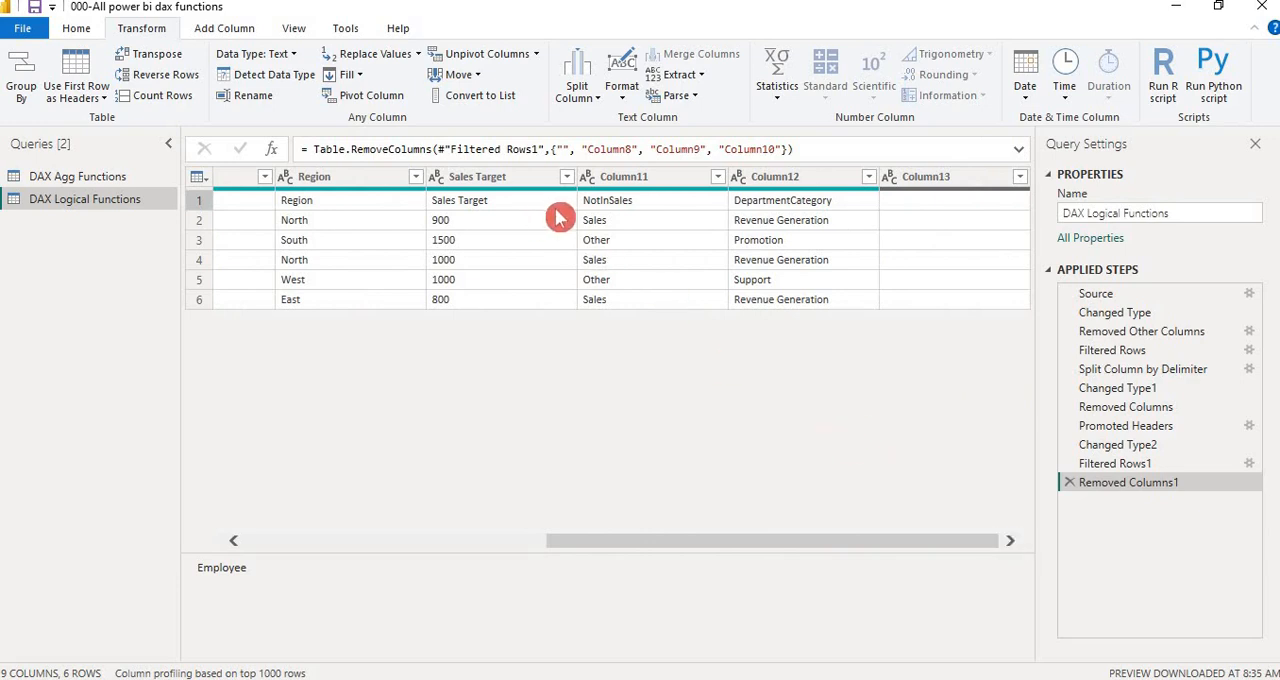
key(alt+Tab)
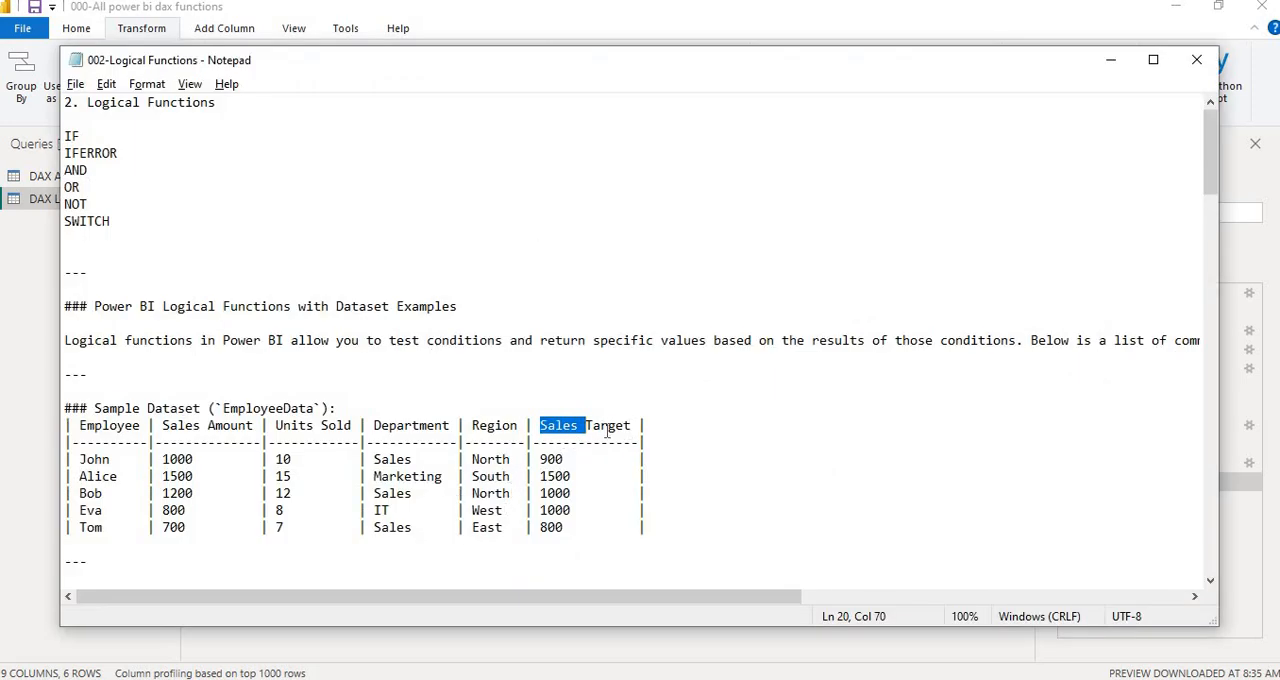
key(alt+Tab)
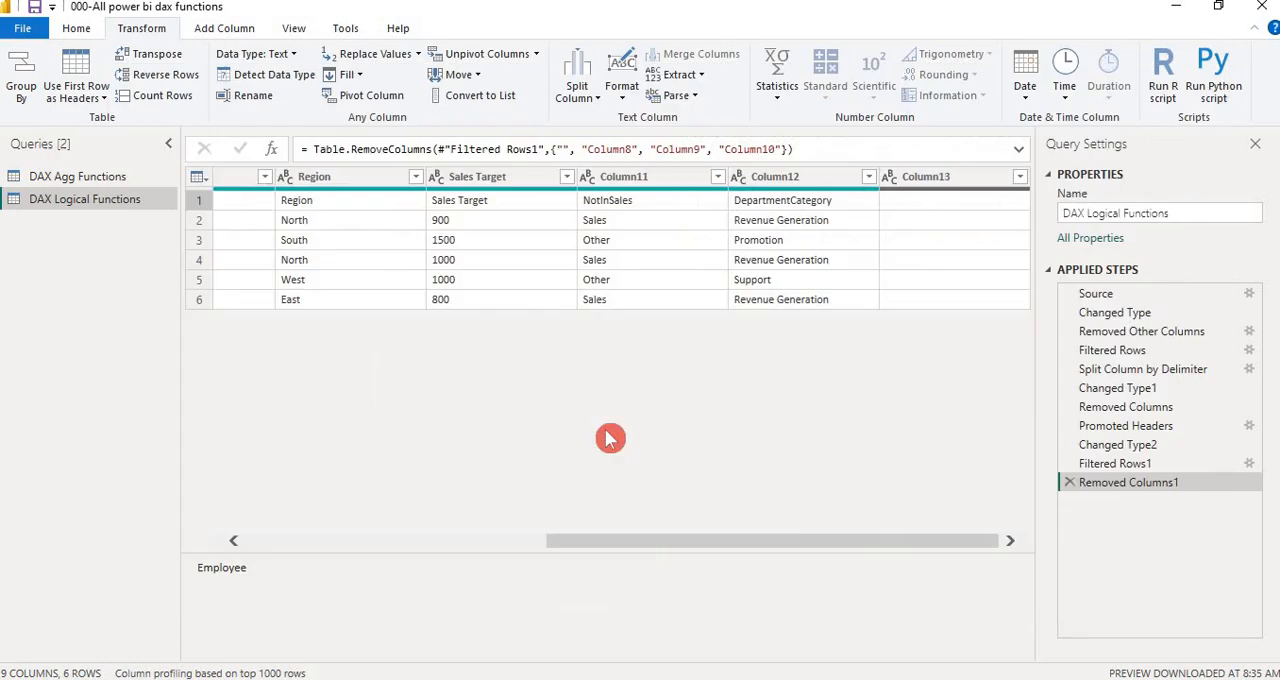
click(667, 177)
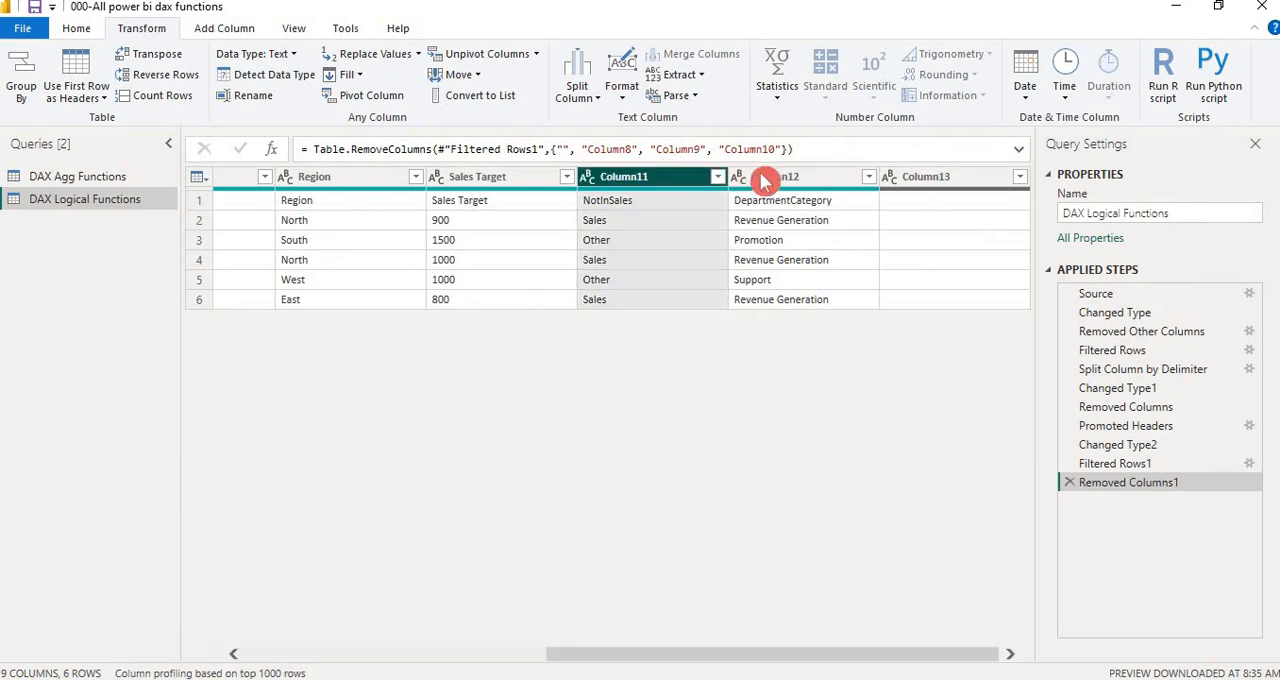
ctrl+click(790, 178)
ctrl+click(929, 178)
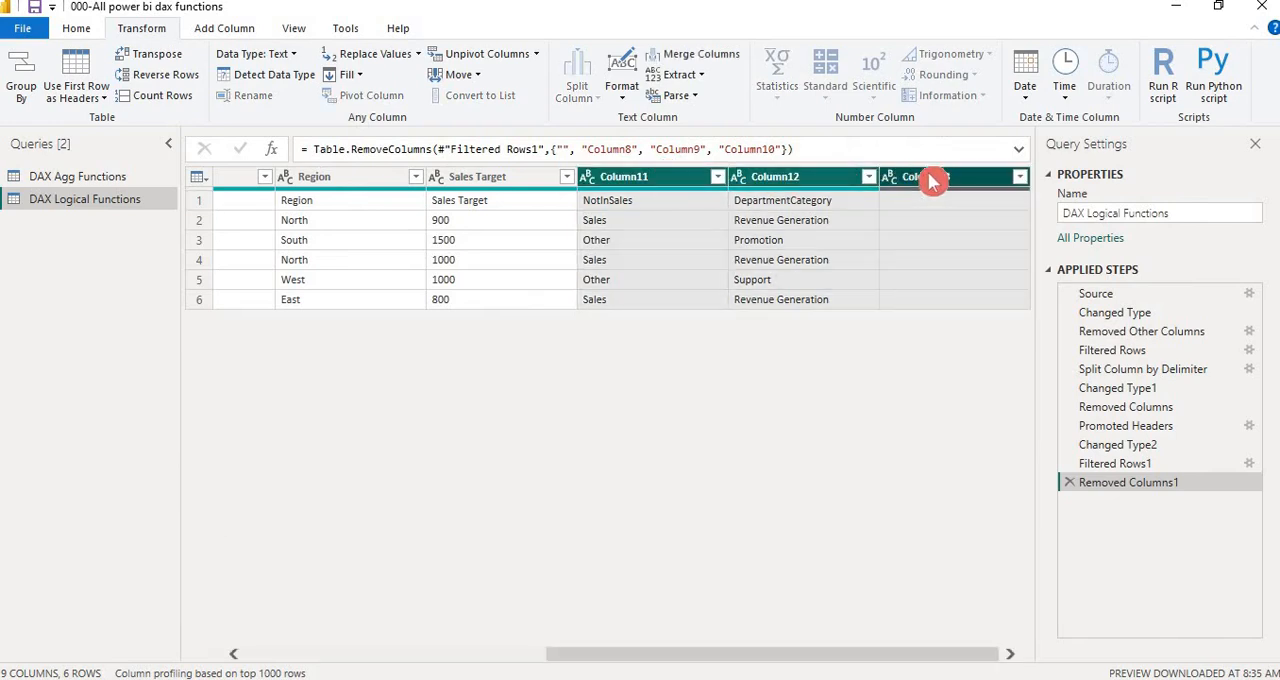
right_click(767, 182)
click(818, 211)
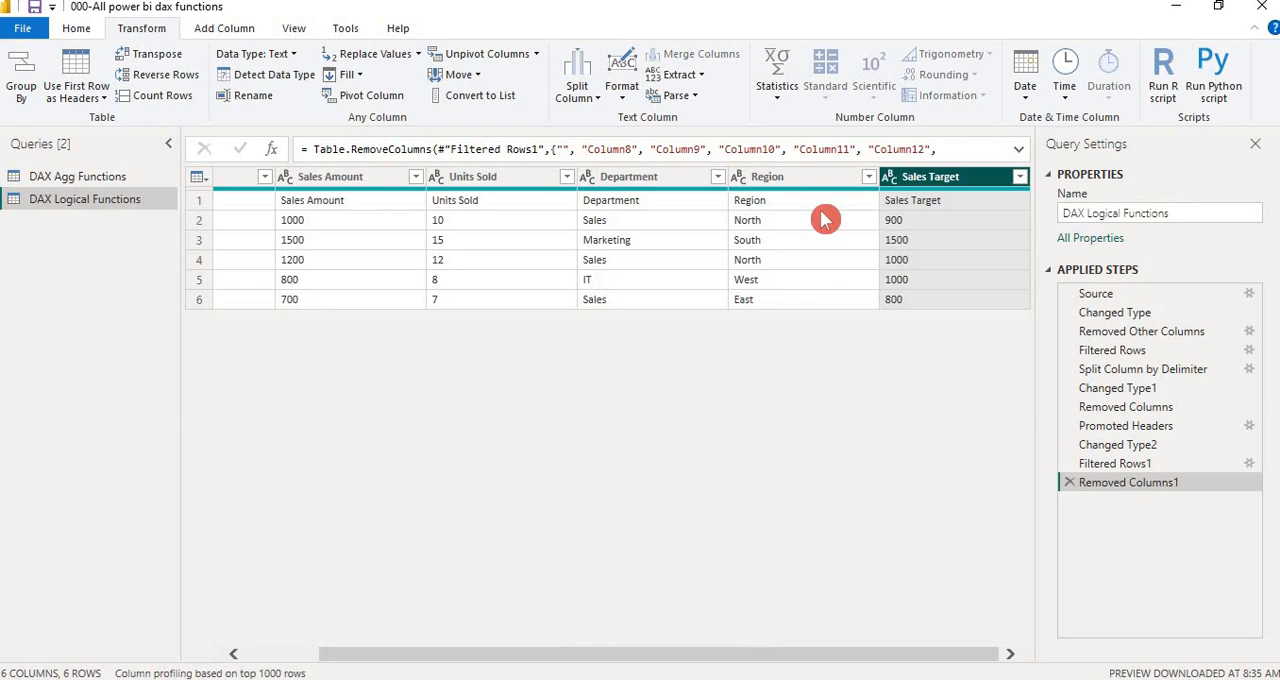
Filter the repeated header row out by excluding the value Employee in the Employee column, and check the columns through Sales Target
click(277, 658)
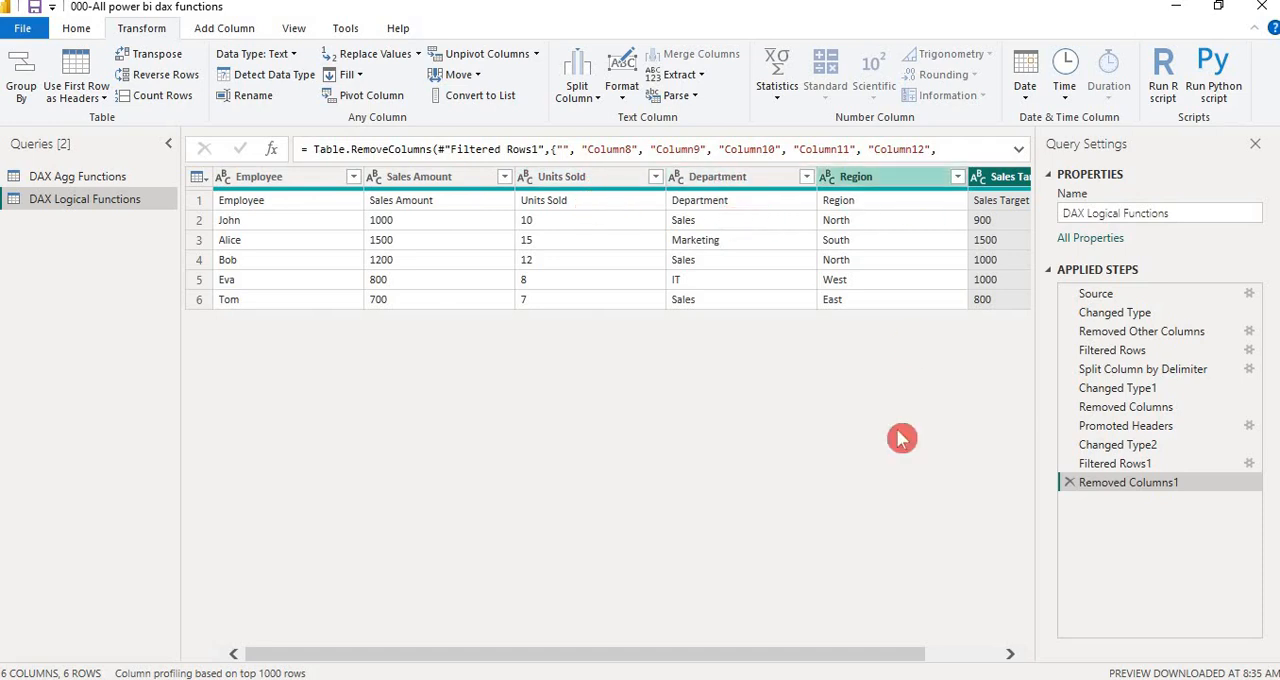
click(1008, 653)
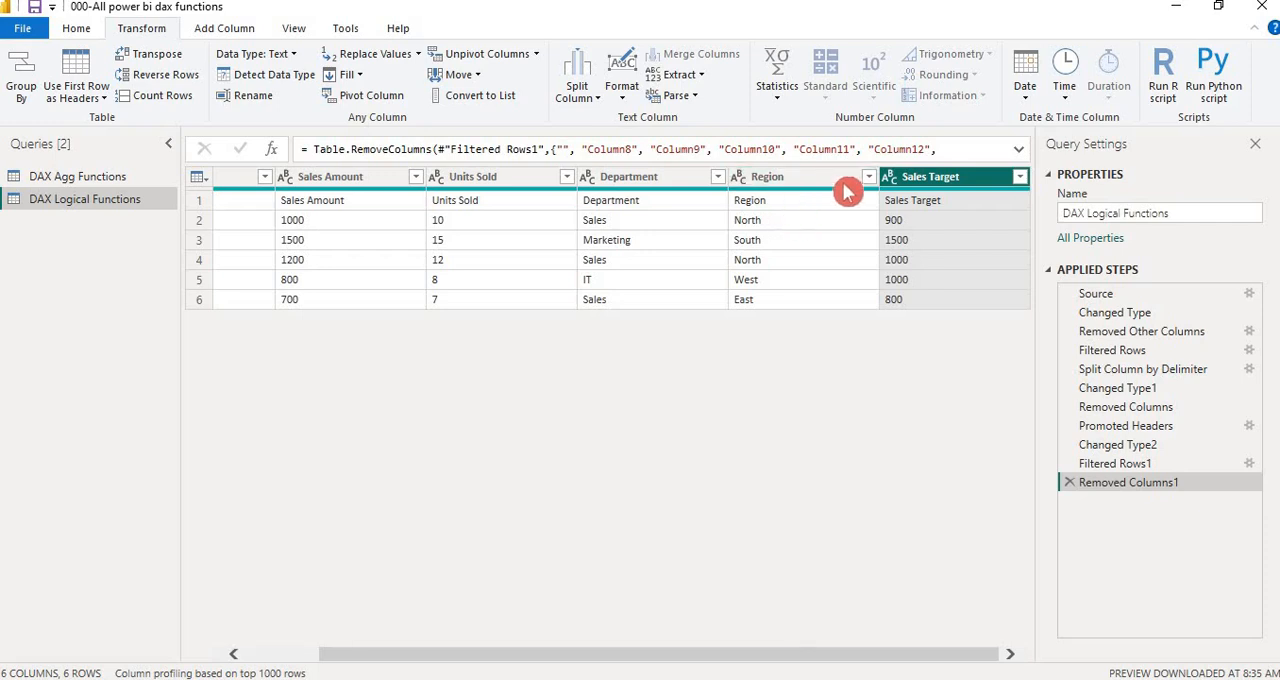
click(242, 655)
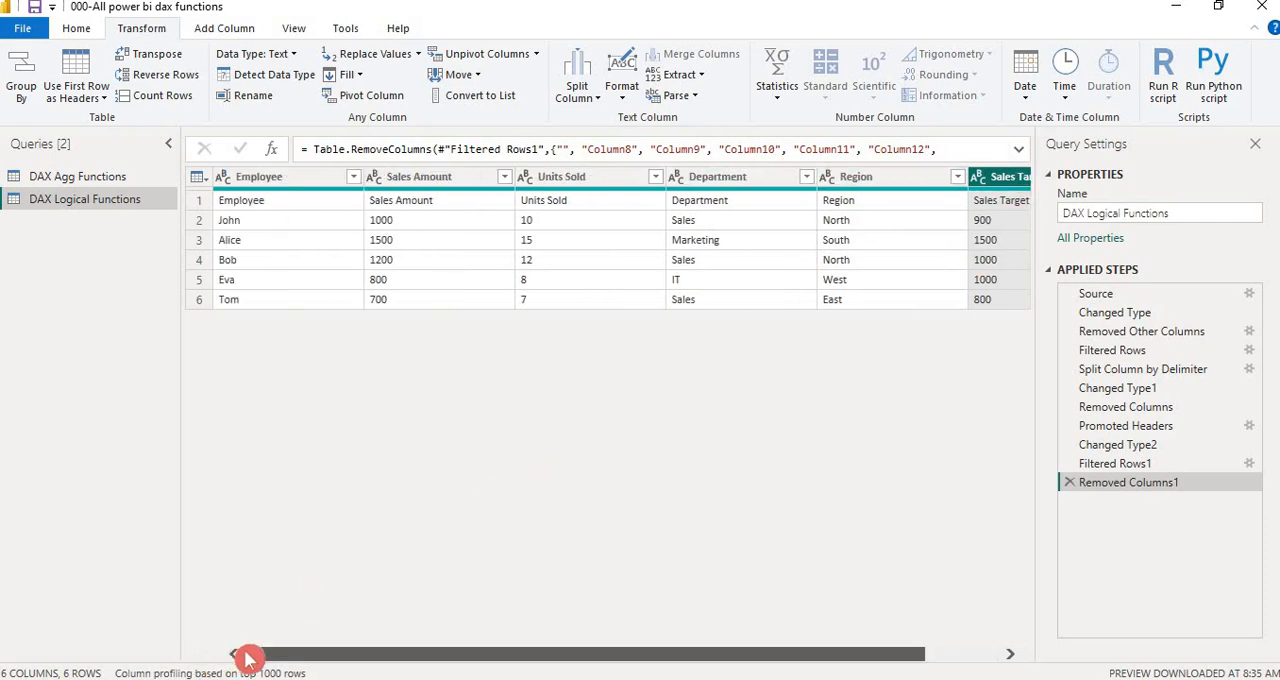
click(353, 177)
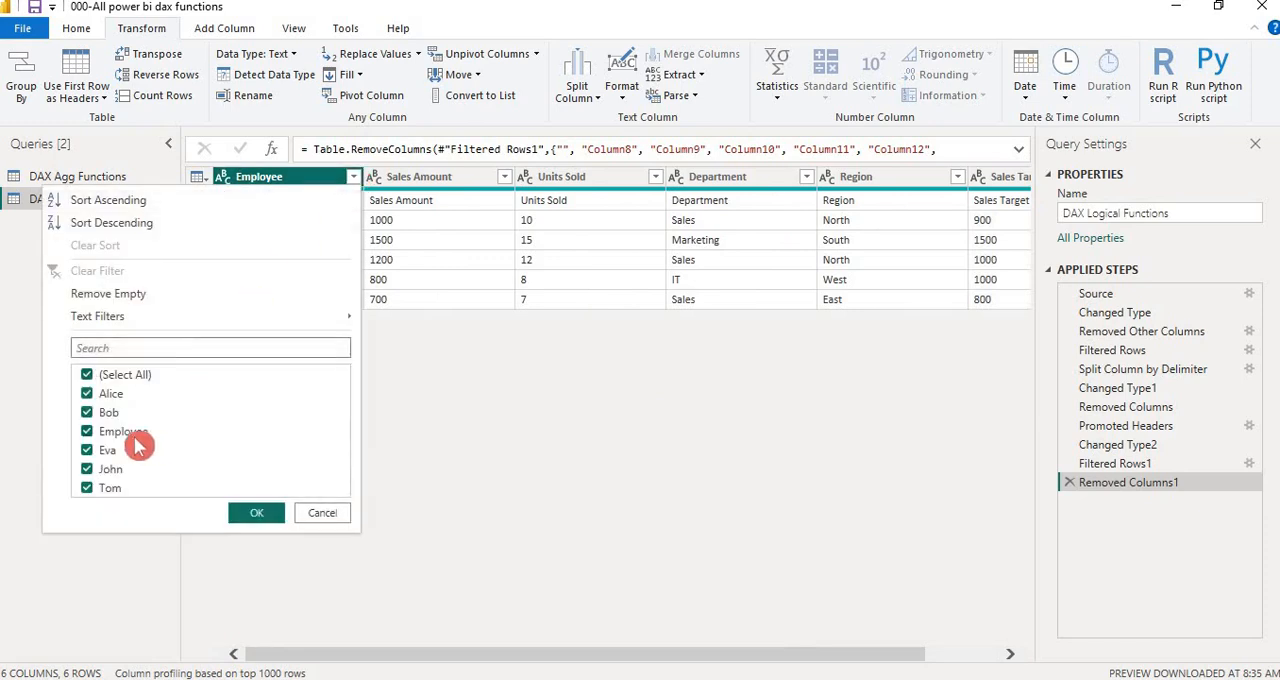
click(90, 433)
click(254, 510)
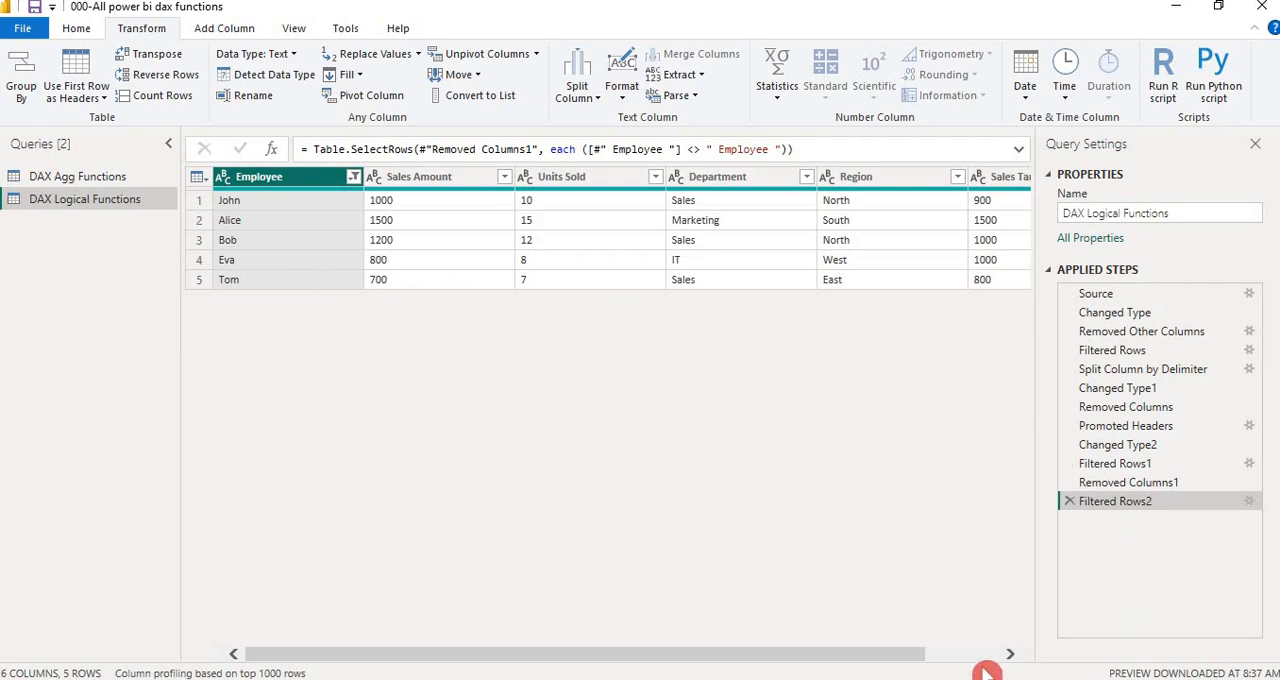
click(988, 660)
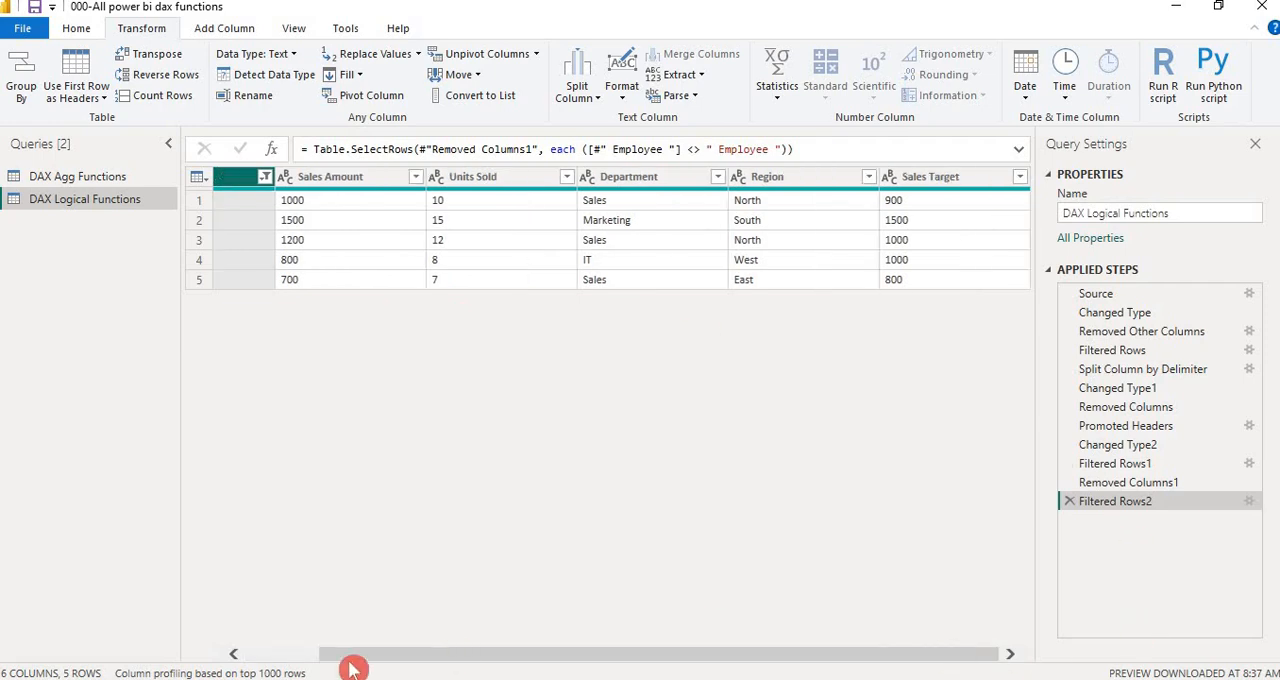
click(270, 662)
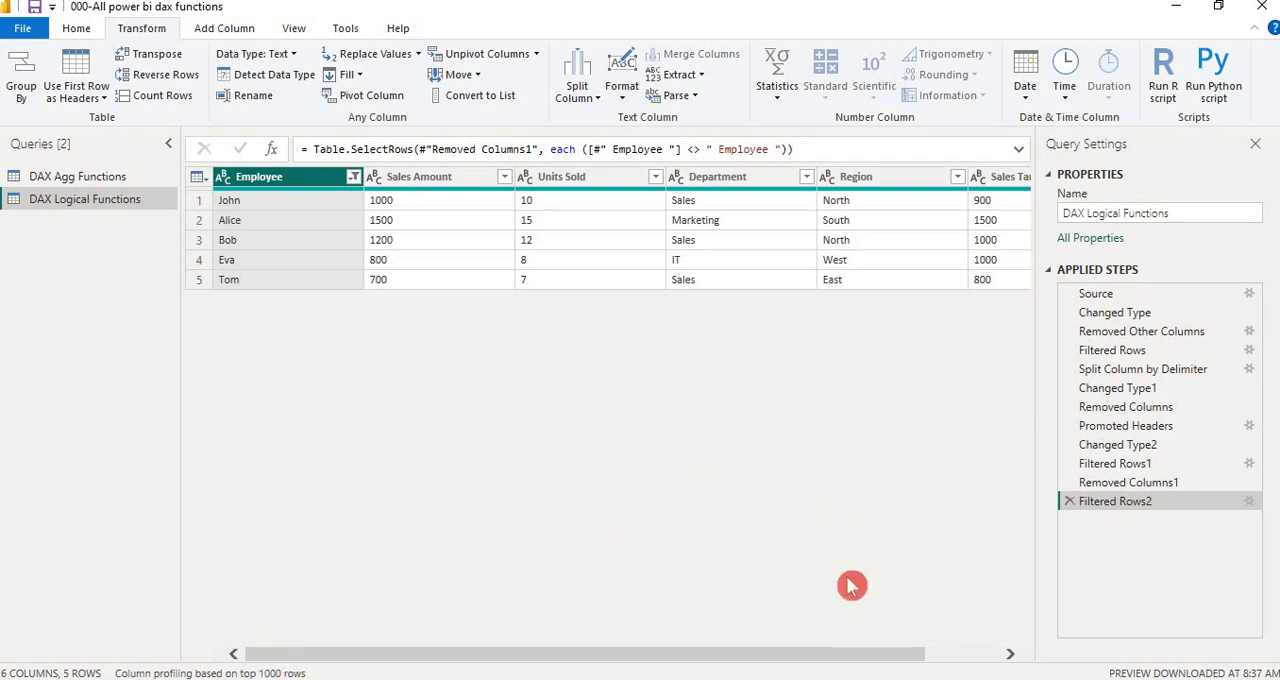
Compare the cleaned query's columns and rows with the EmployeeData sample dataset in the Notepad file 002-Logical Functions
click(981, 655)
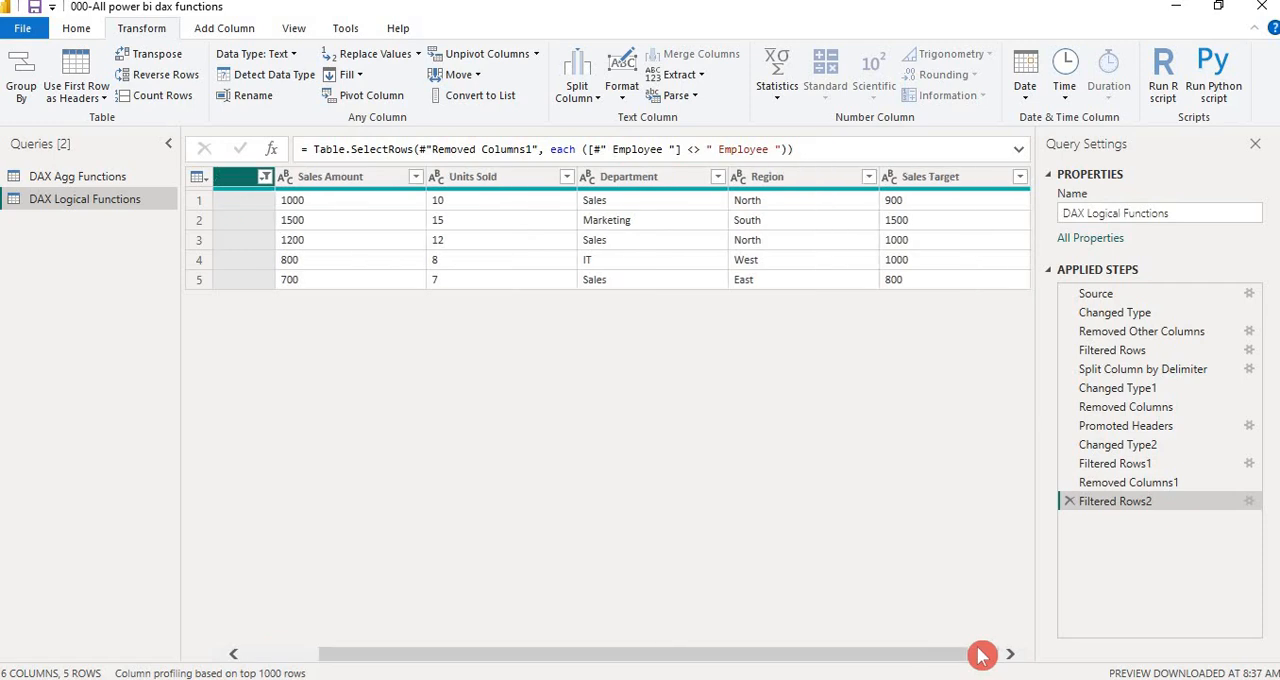
click(275, 657)
key(alt+Tab)
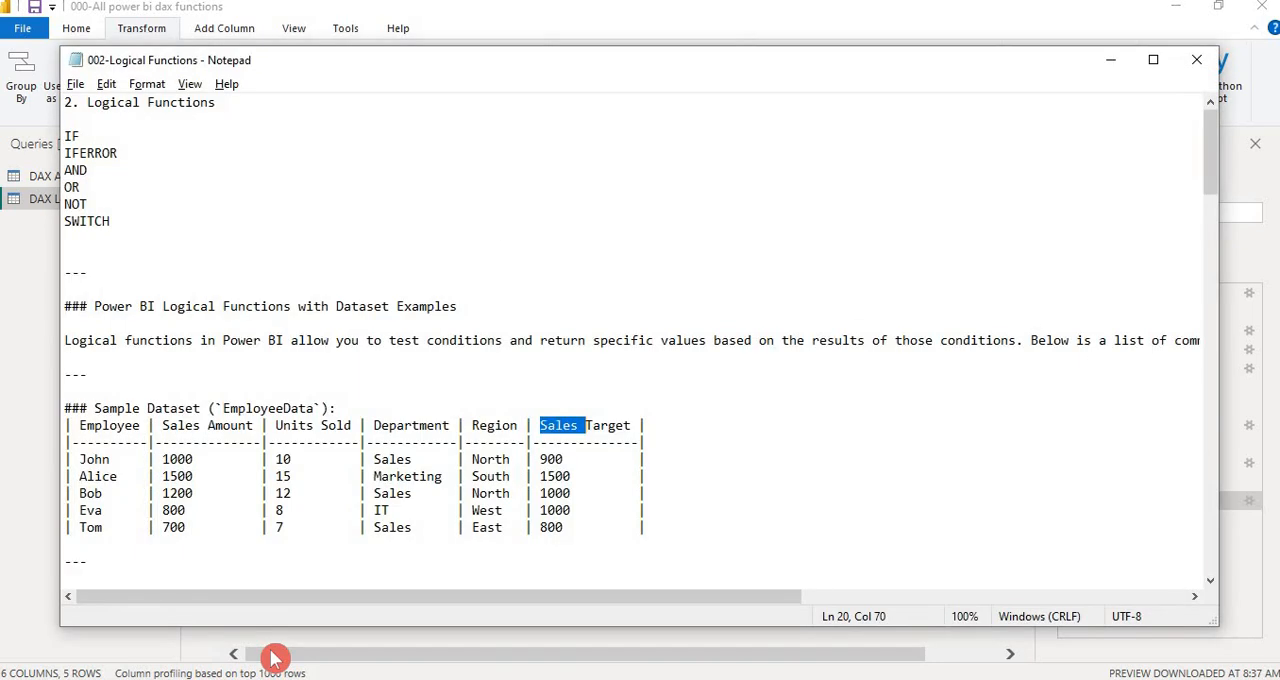
click(728, 443)
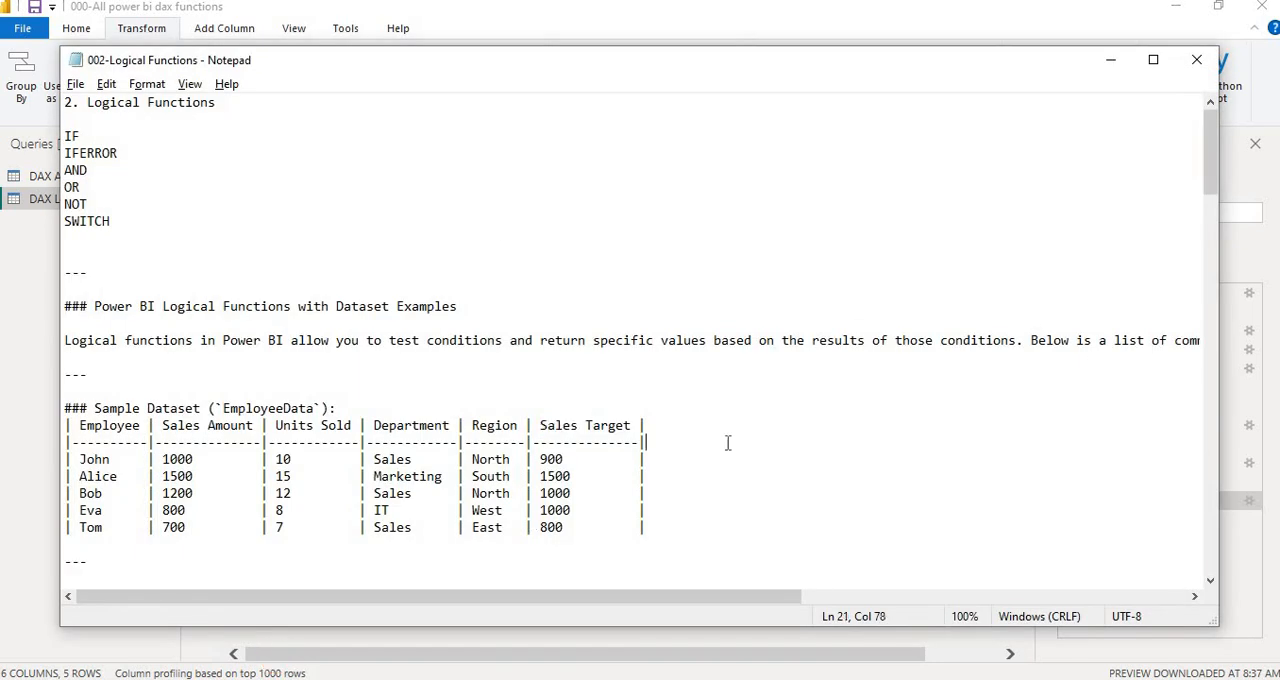
key(alt+Tab)
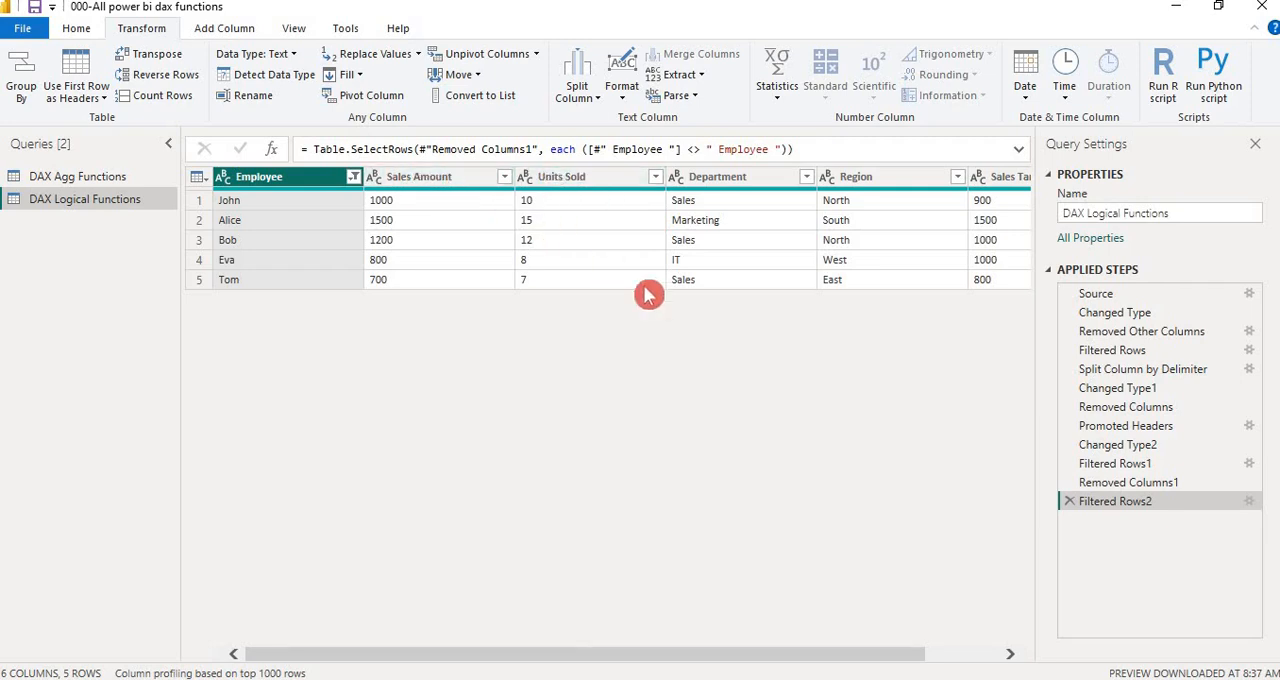
Detect the data type of the Sales Target column automatically
scroll(968, 663, right, 2)
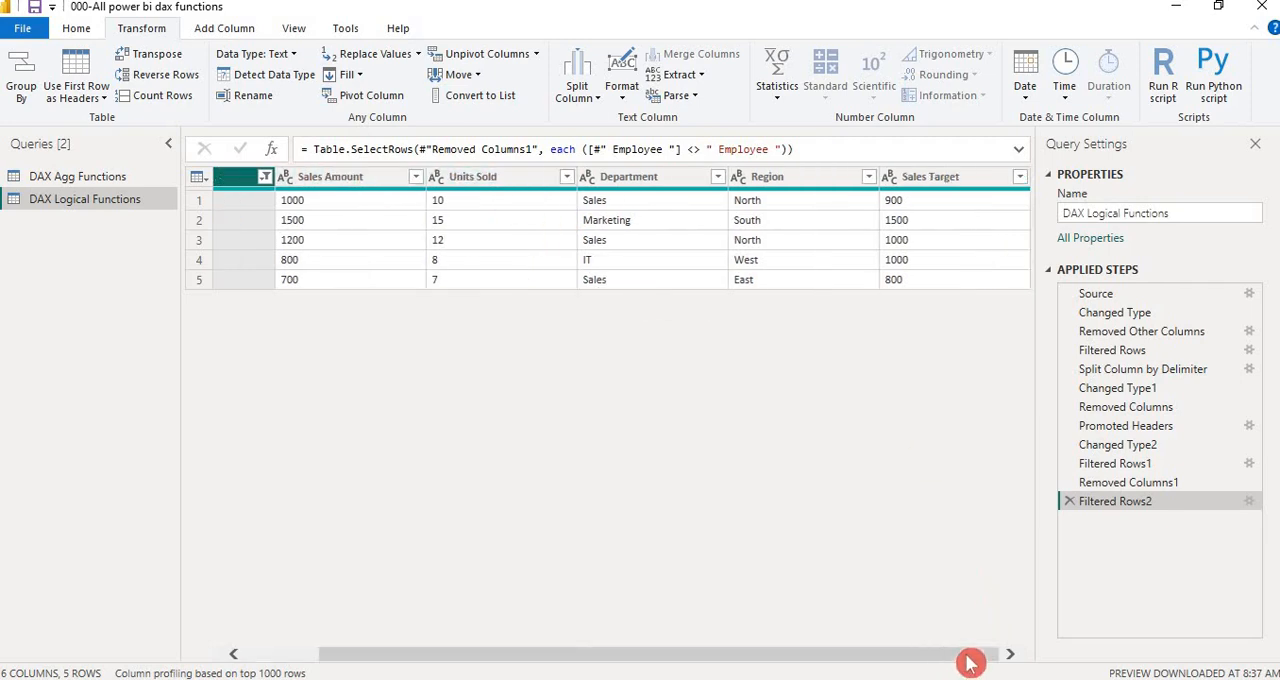
click(923, 199)
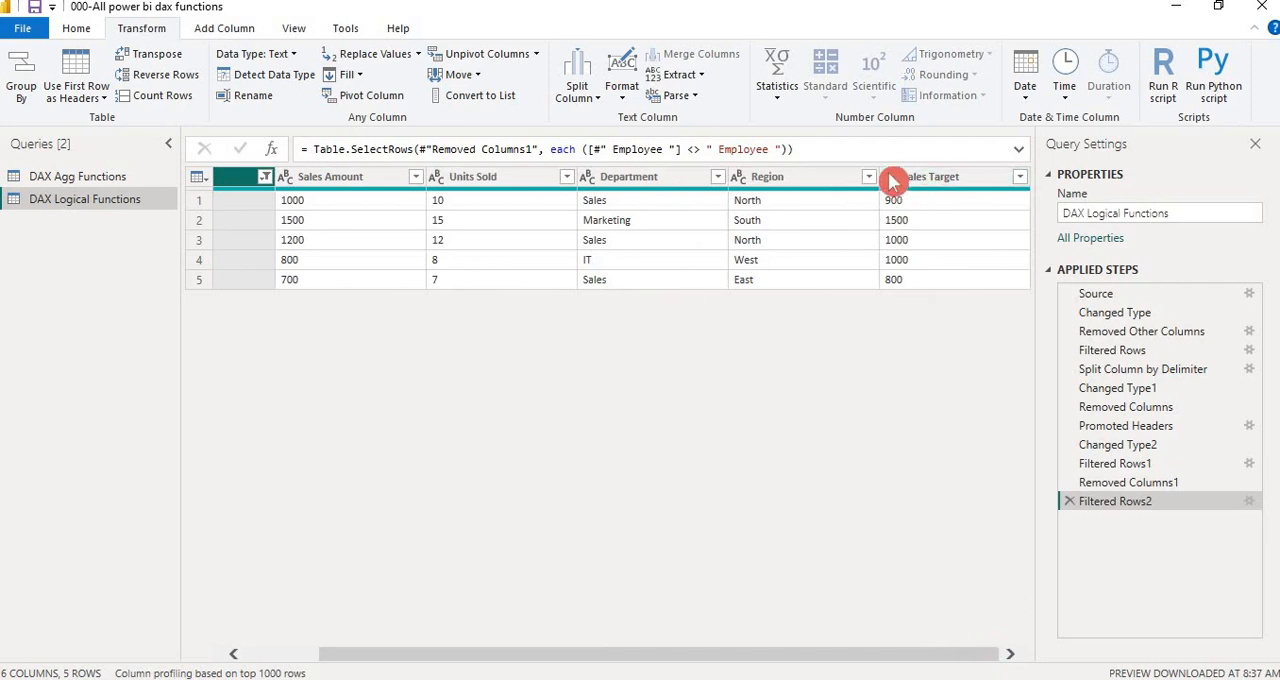
click(891, 181)
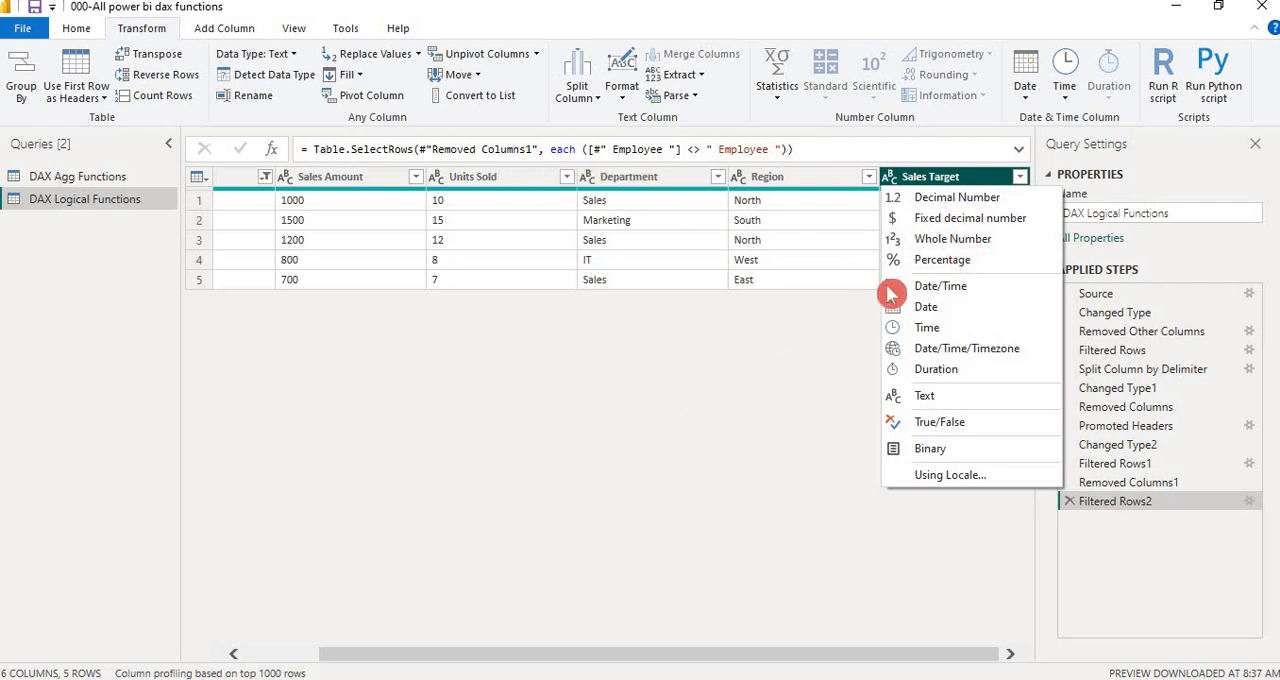
click(672, 441)
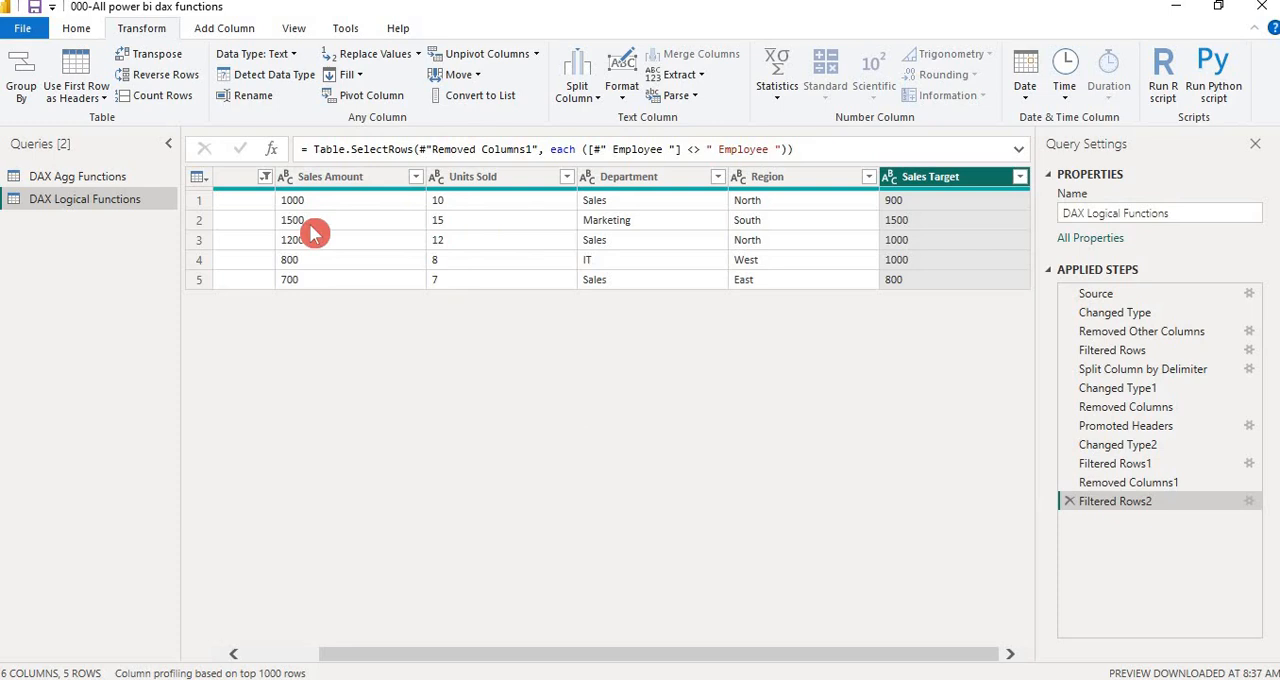
click(258, 654)
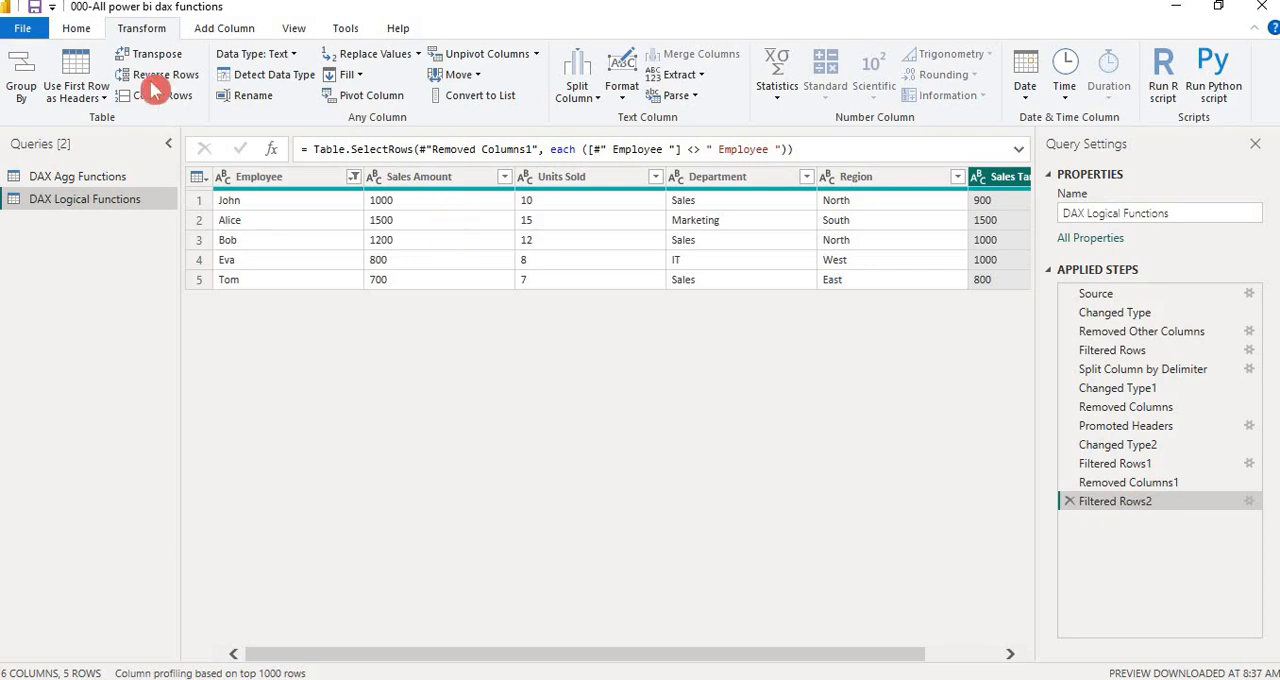
click(262, 80)
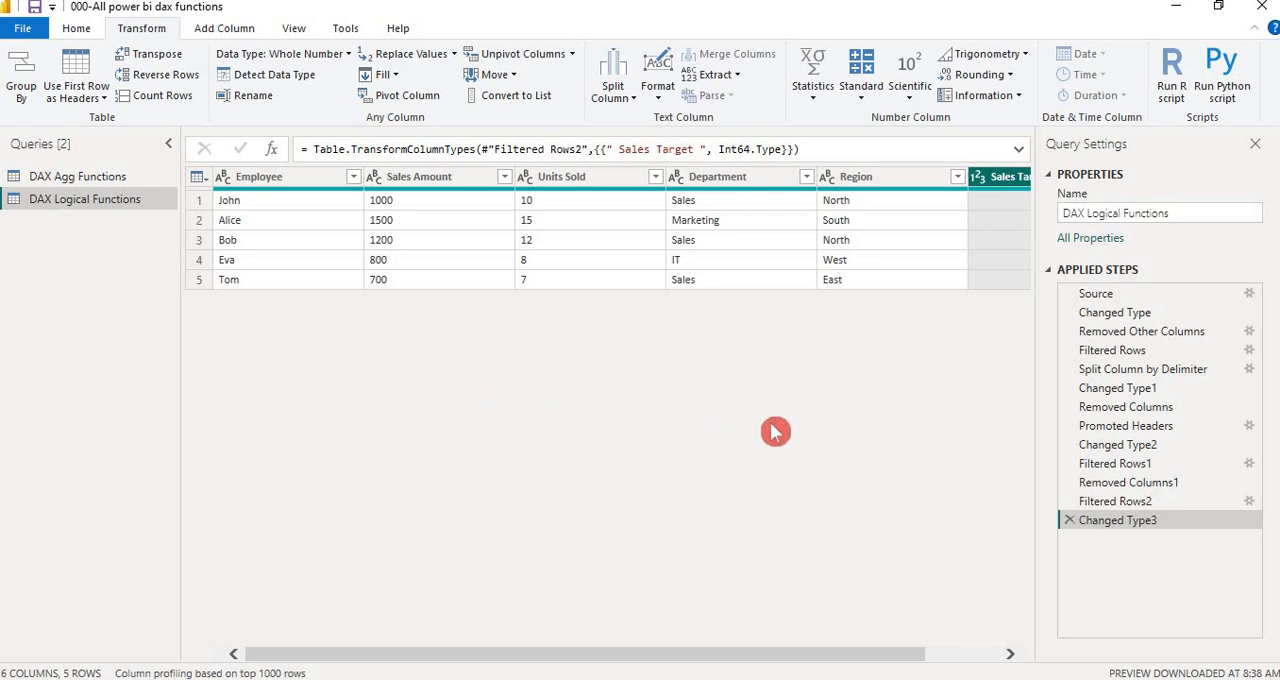
click(977, 660)
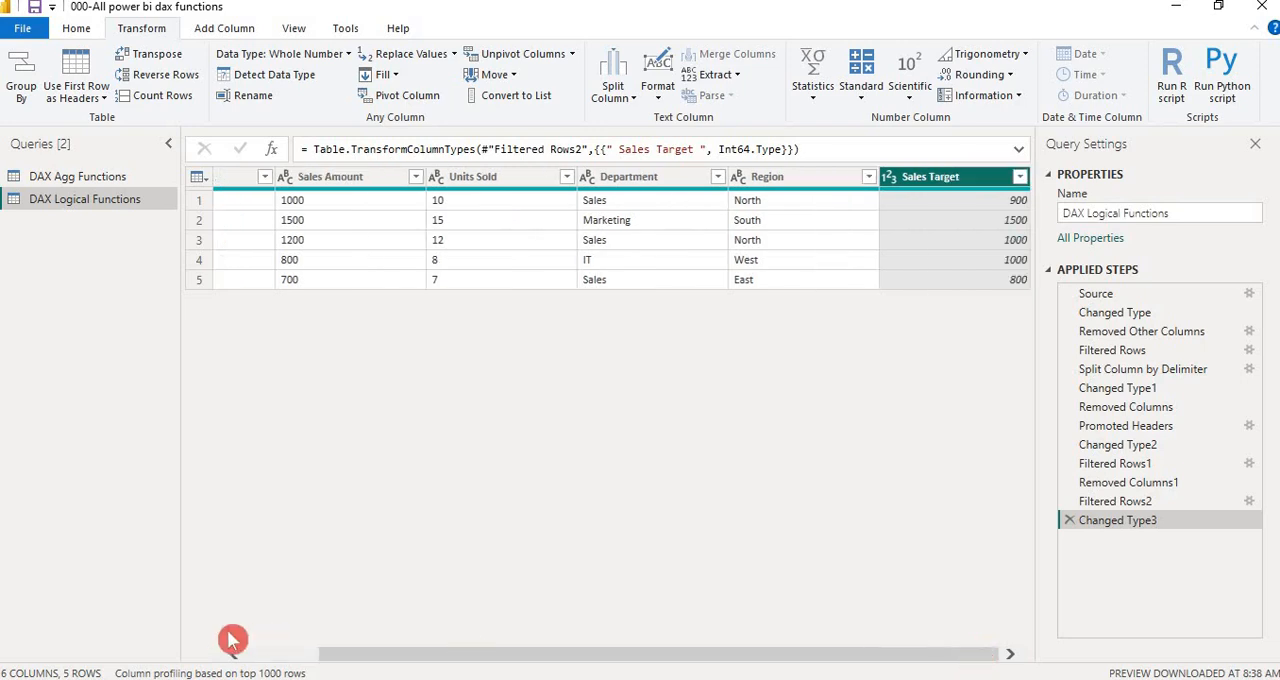
Set the Sales Amount column's data type to Decimal Number and the Units Sold column's to Whole Number
click(258, 655)
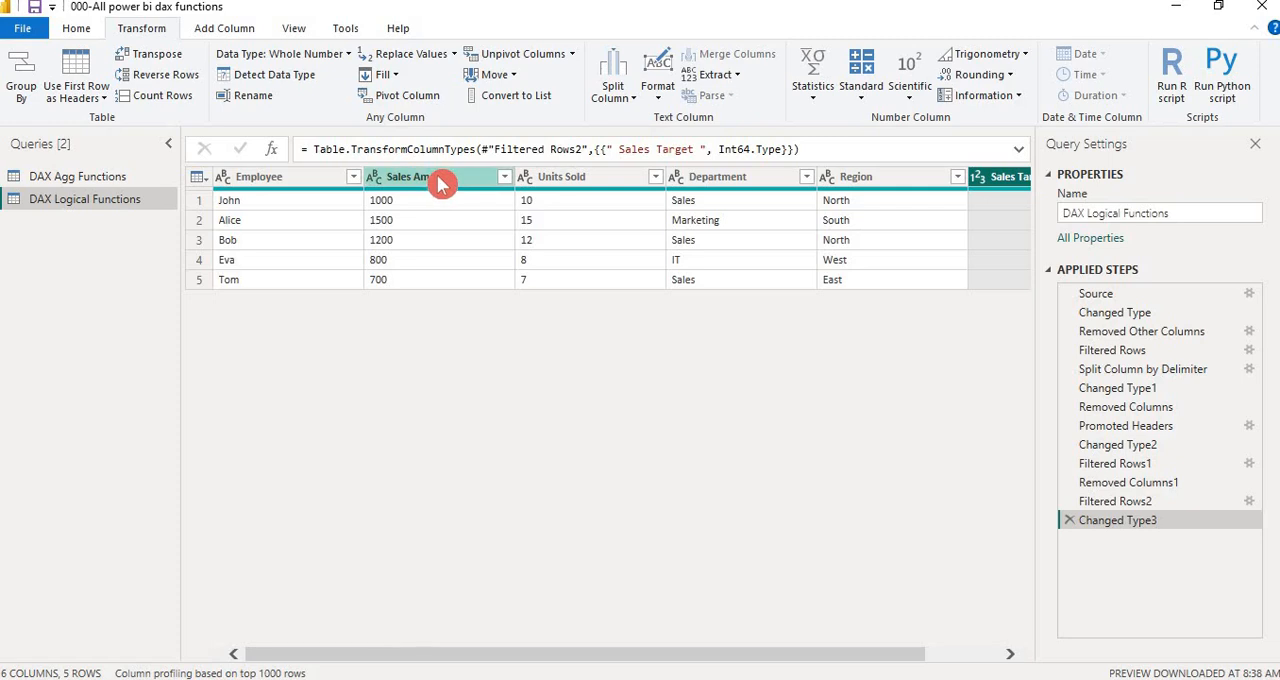
click(378, 179)
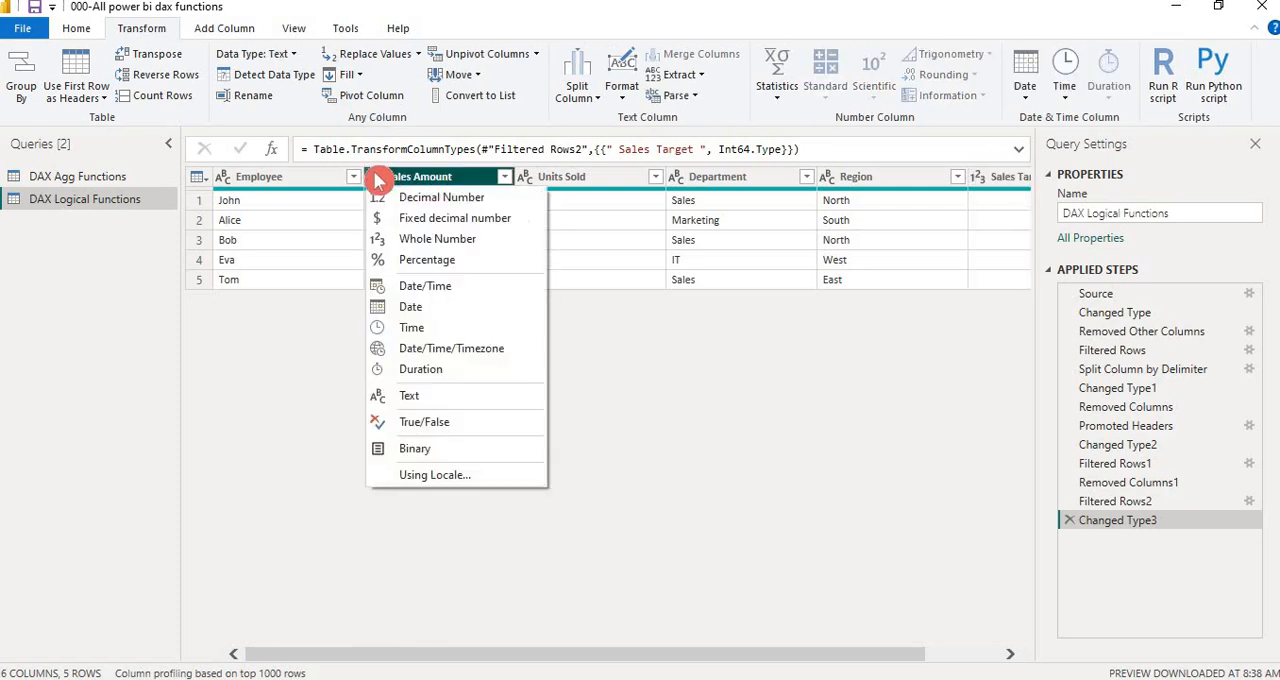
click(456, 199)
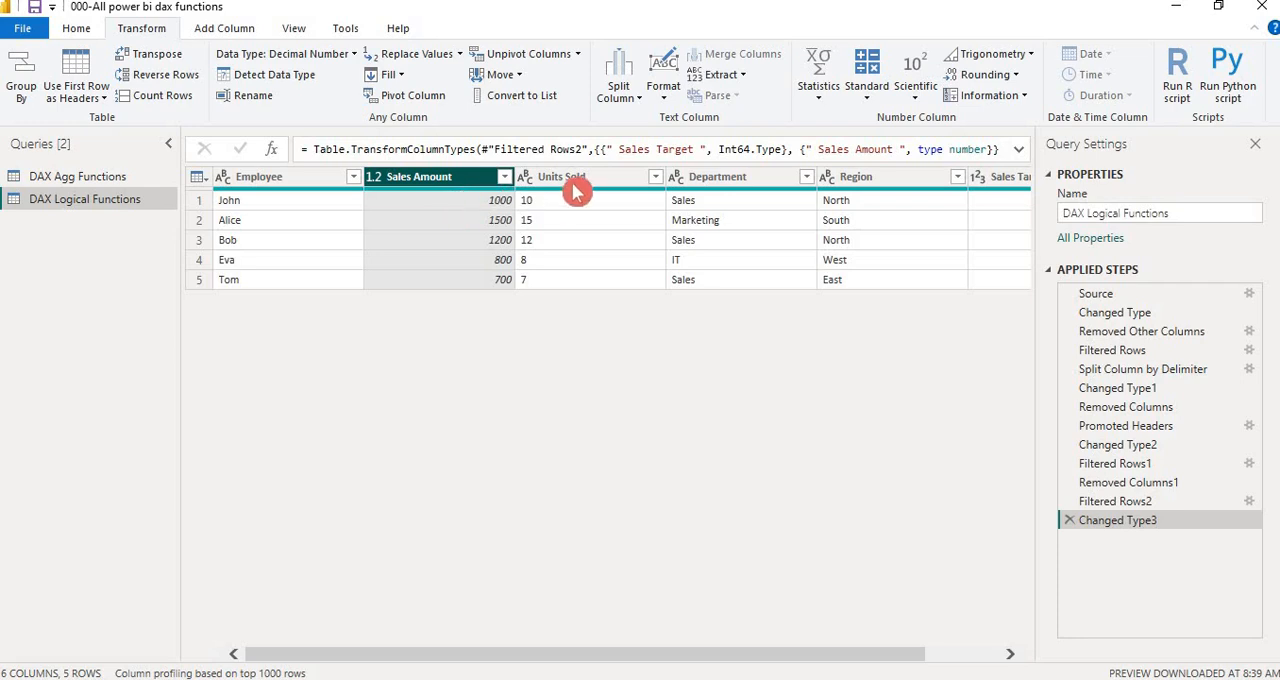
click(525, 177)
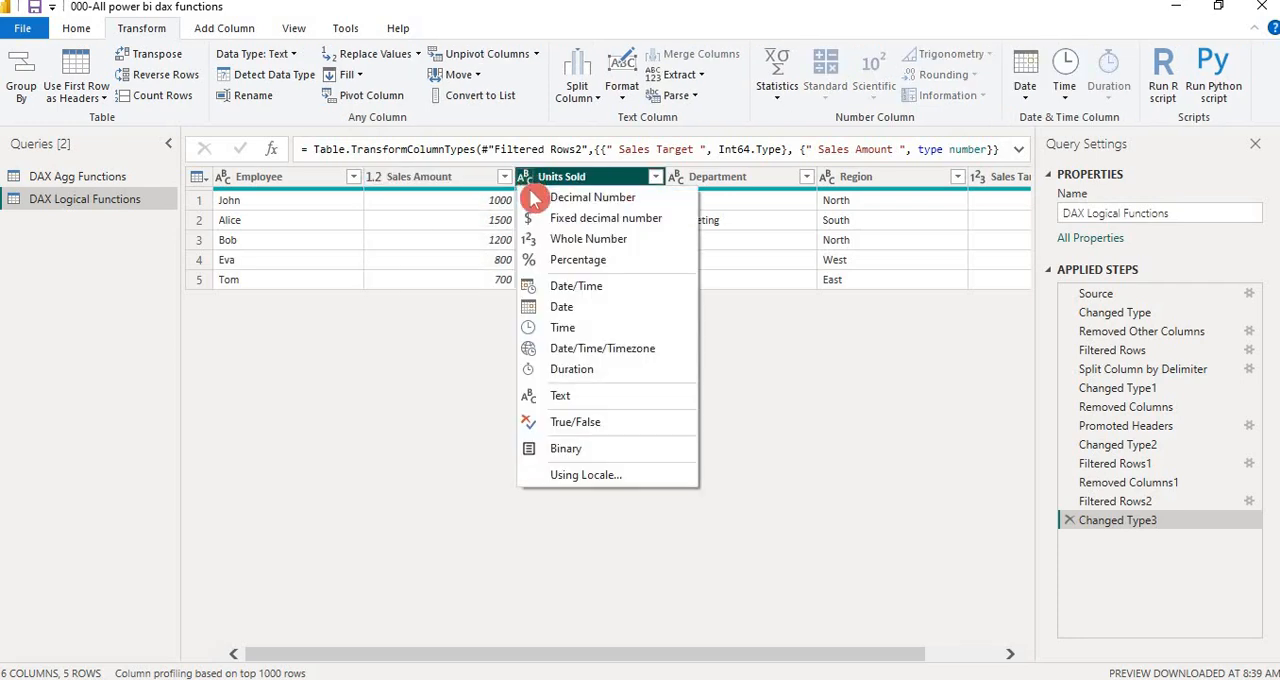
click(605, 242)
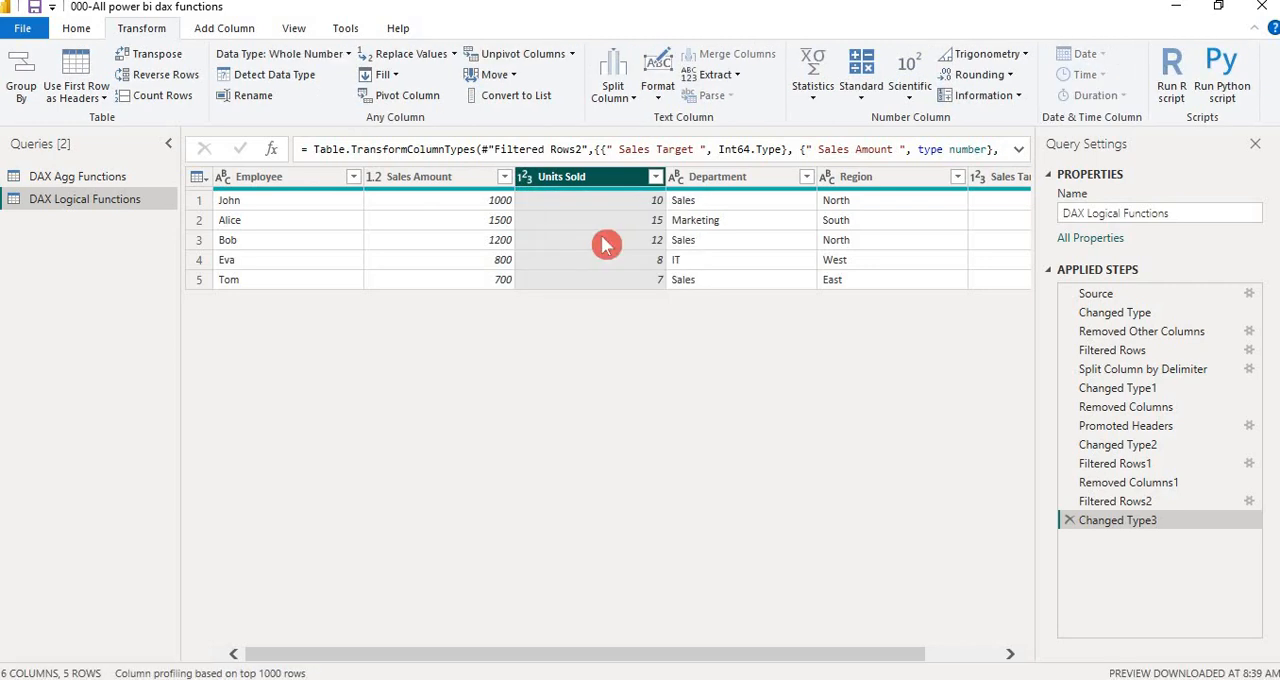
Set the Sales Target column's data type to Decimal Number, replacing the current type conversion
click(987, 659)
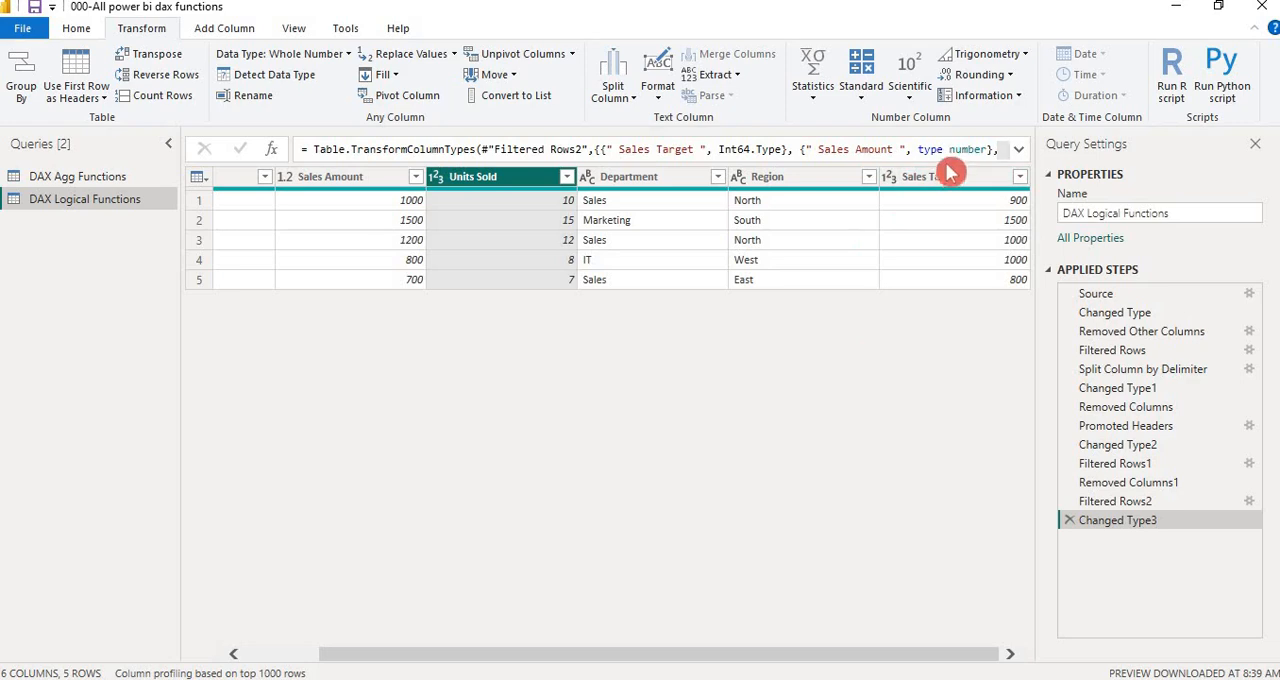
click(893, 178)
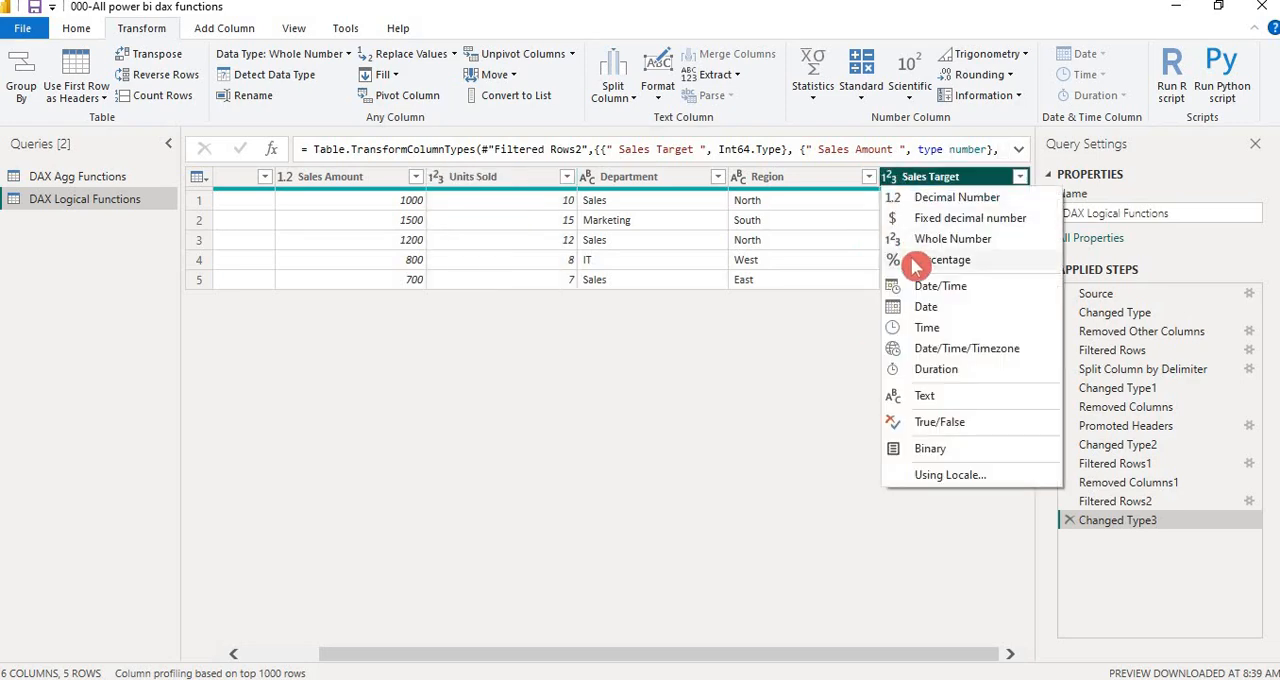
click(940, 200)
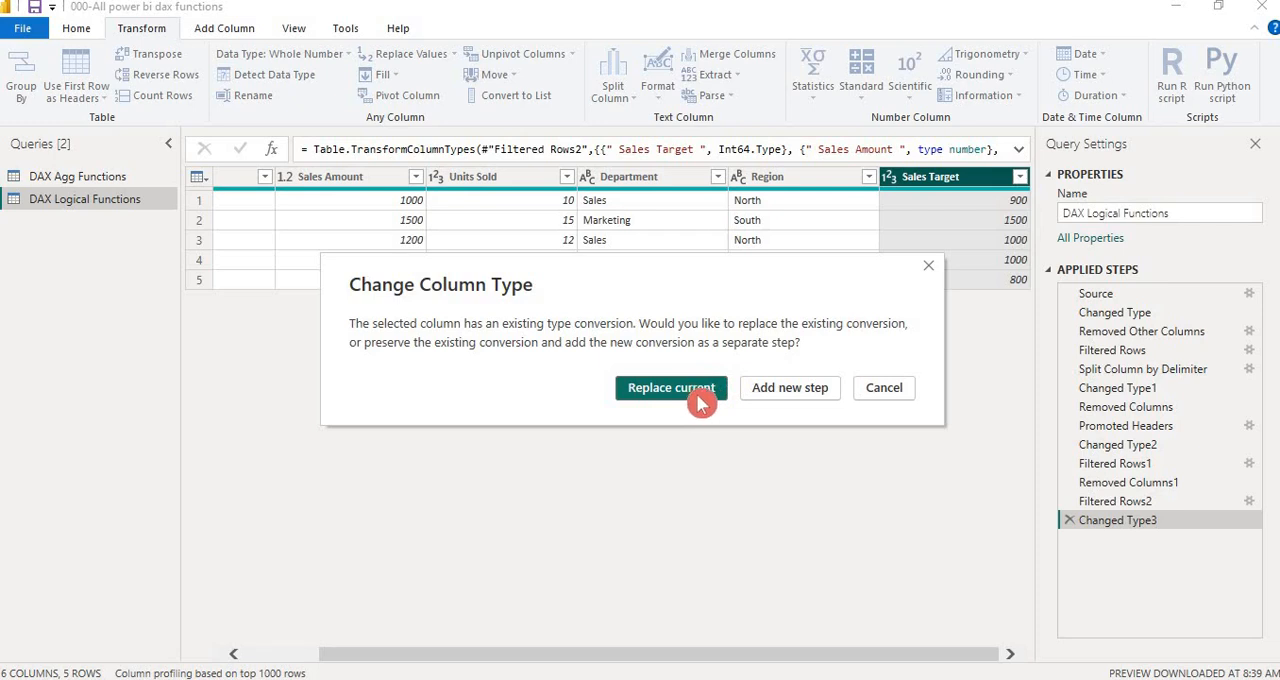
click(701, 403)
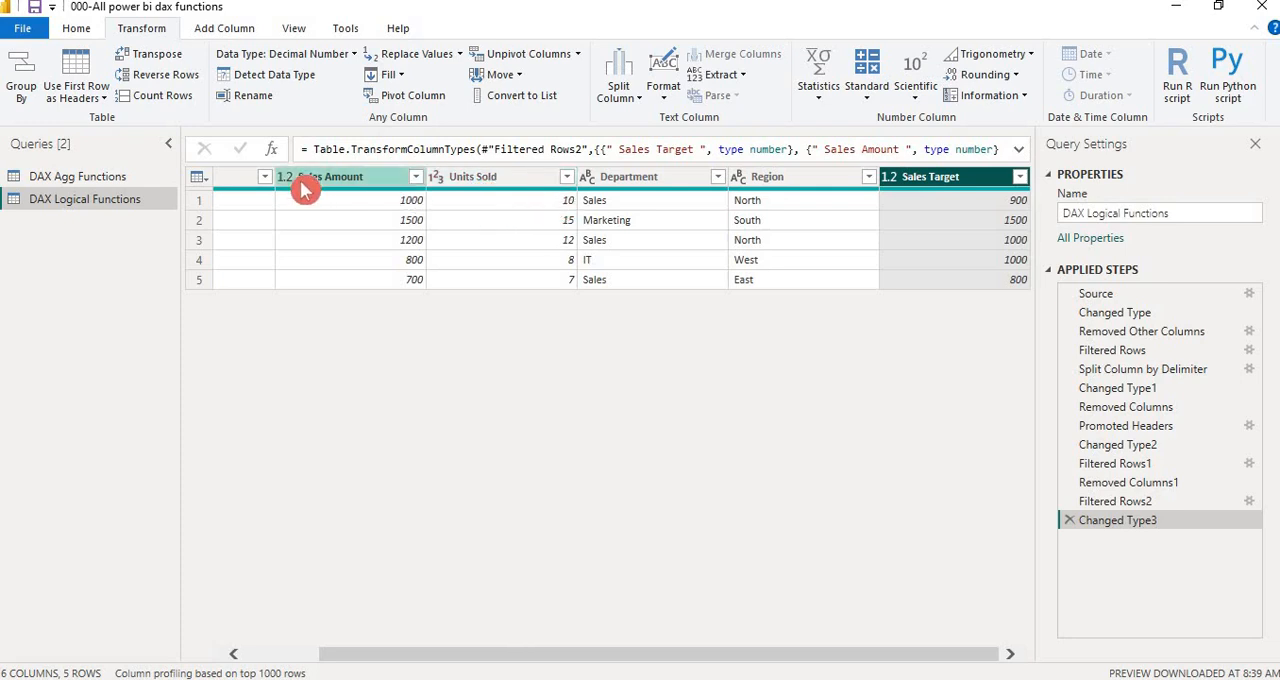
click(252, 658)
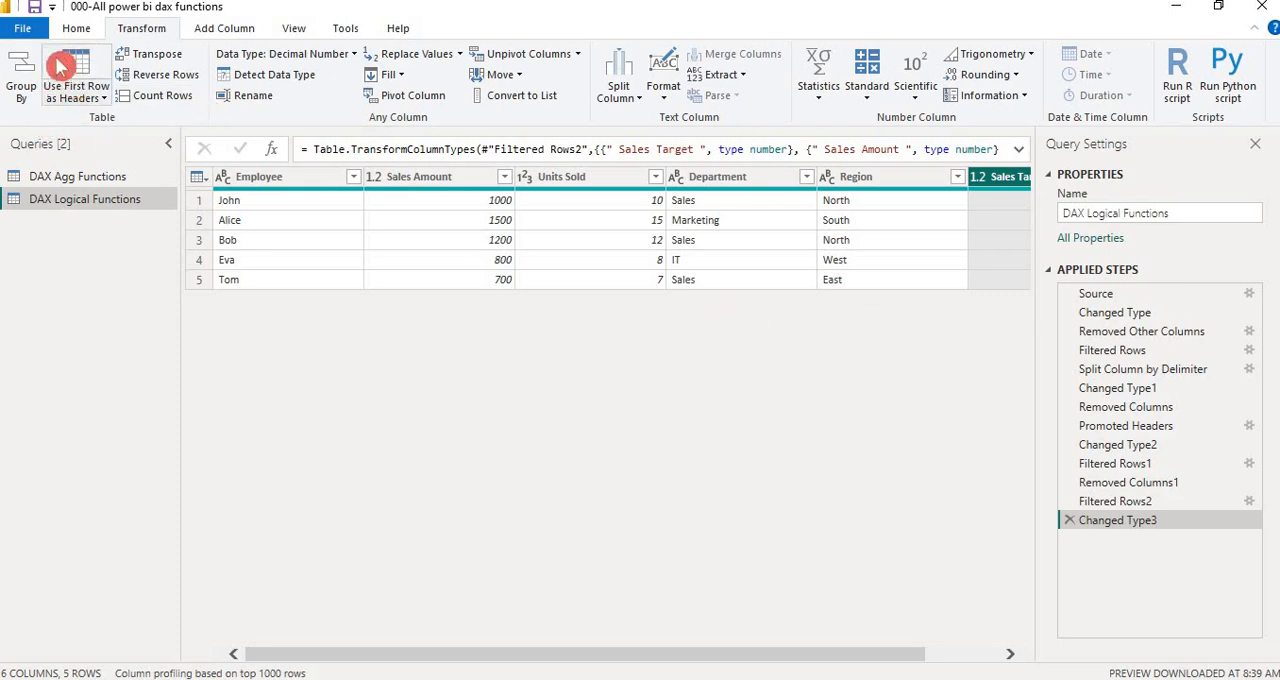
click(30, 28)
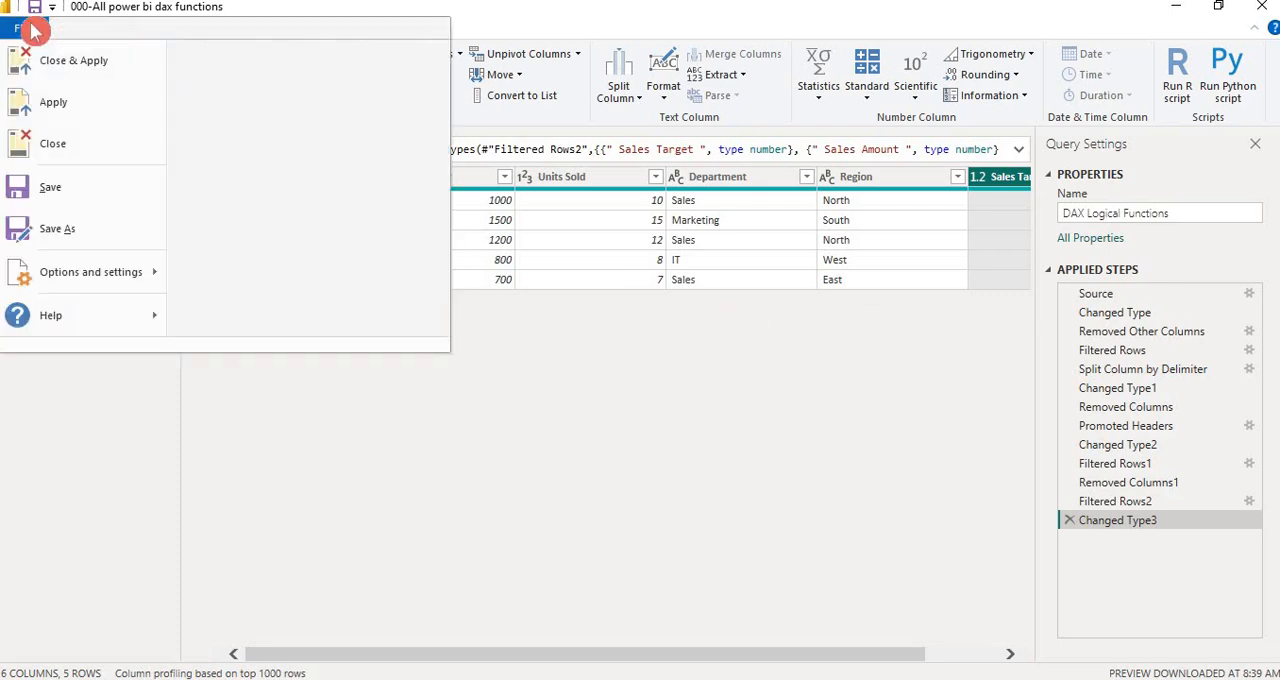
click(648, 360)
click(1090, 215)
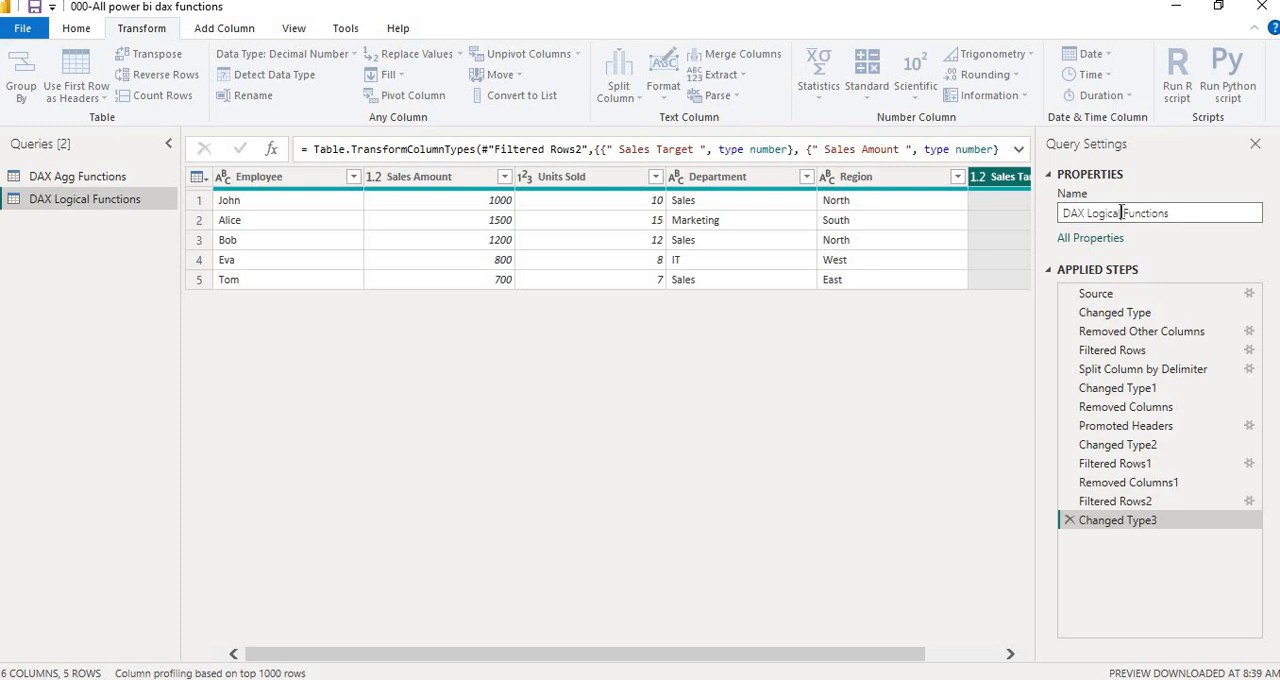
double_click(1168, 213)
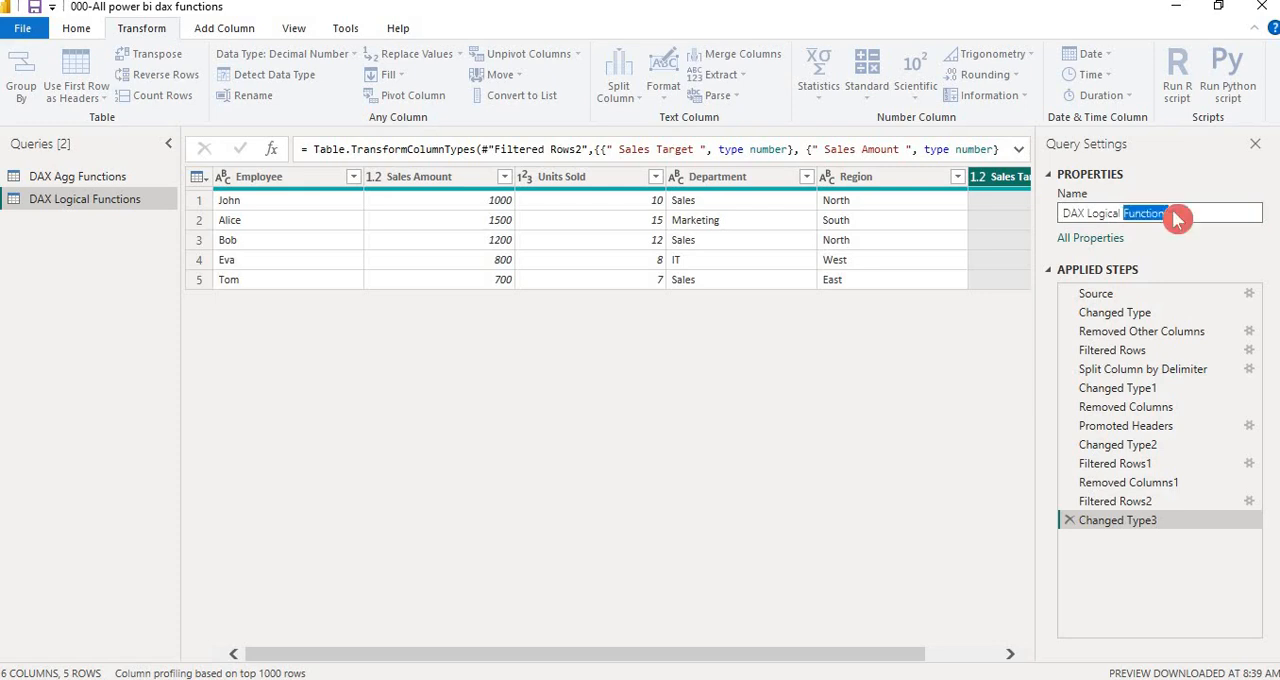
click(1182, 214)
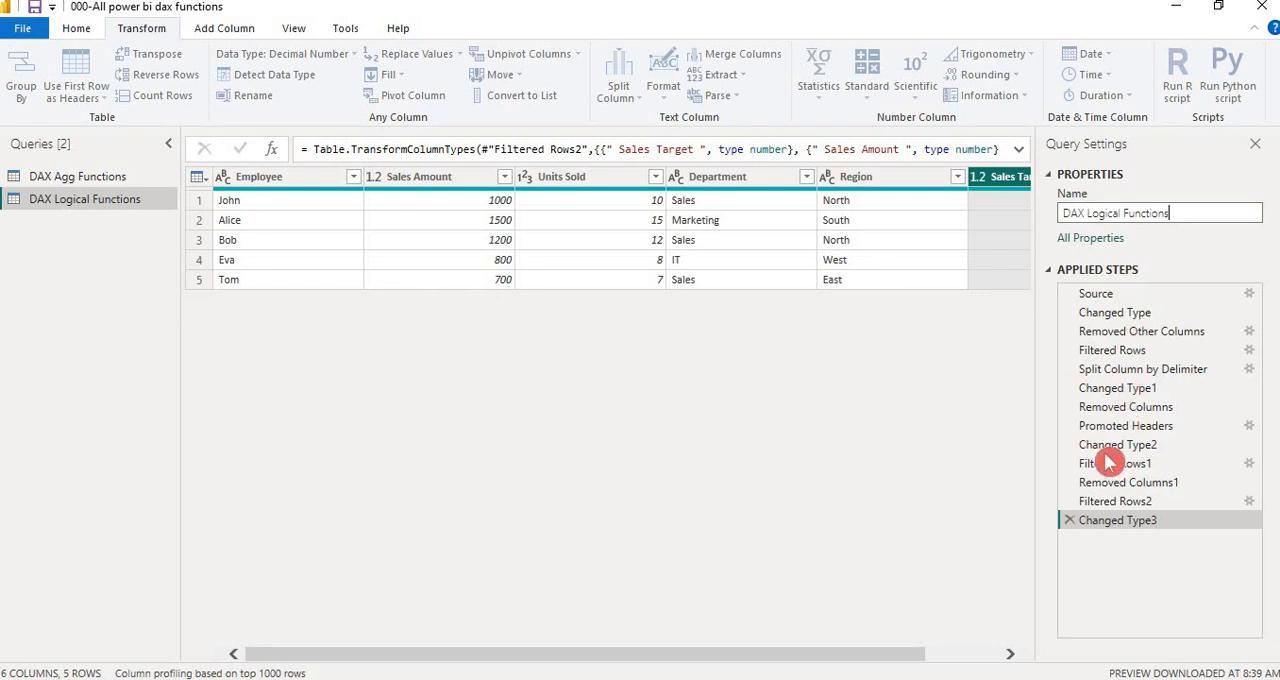
Close the query editor with the changes applied, minimize Notepad and bring the Power BI load window forward
click(27, 32)
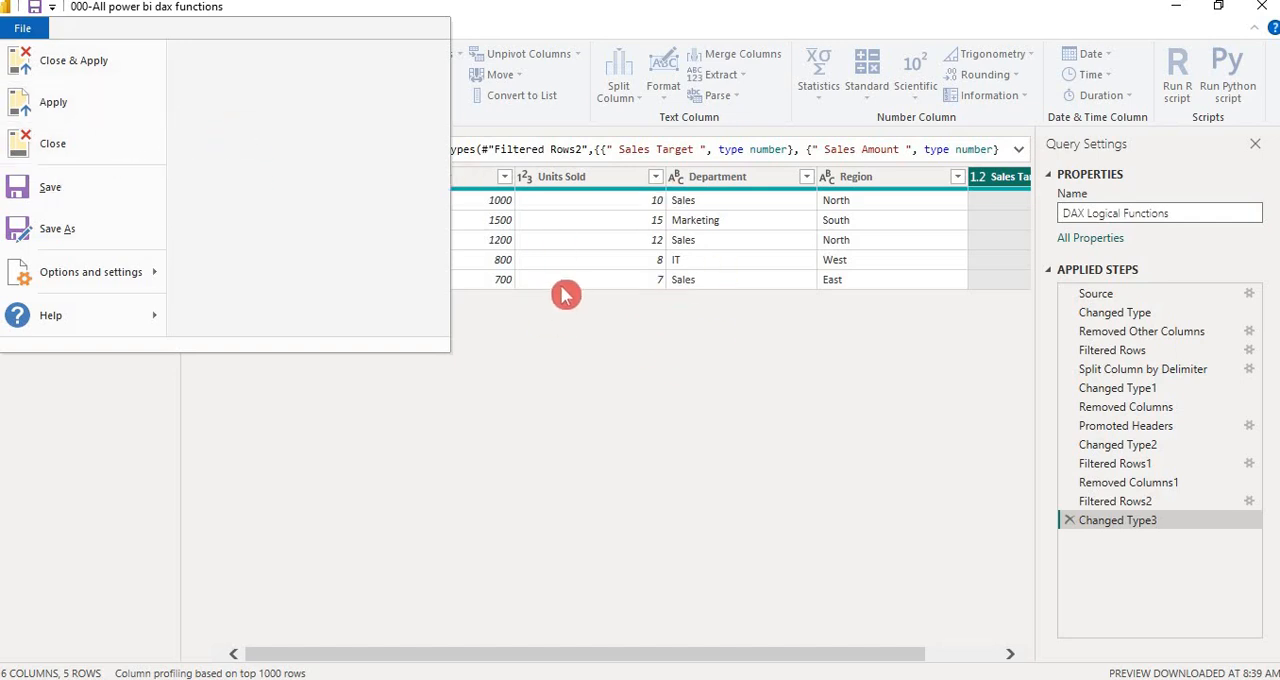
click(96, 67)
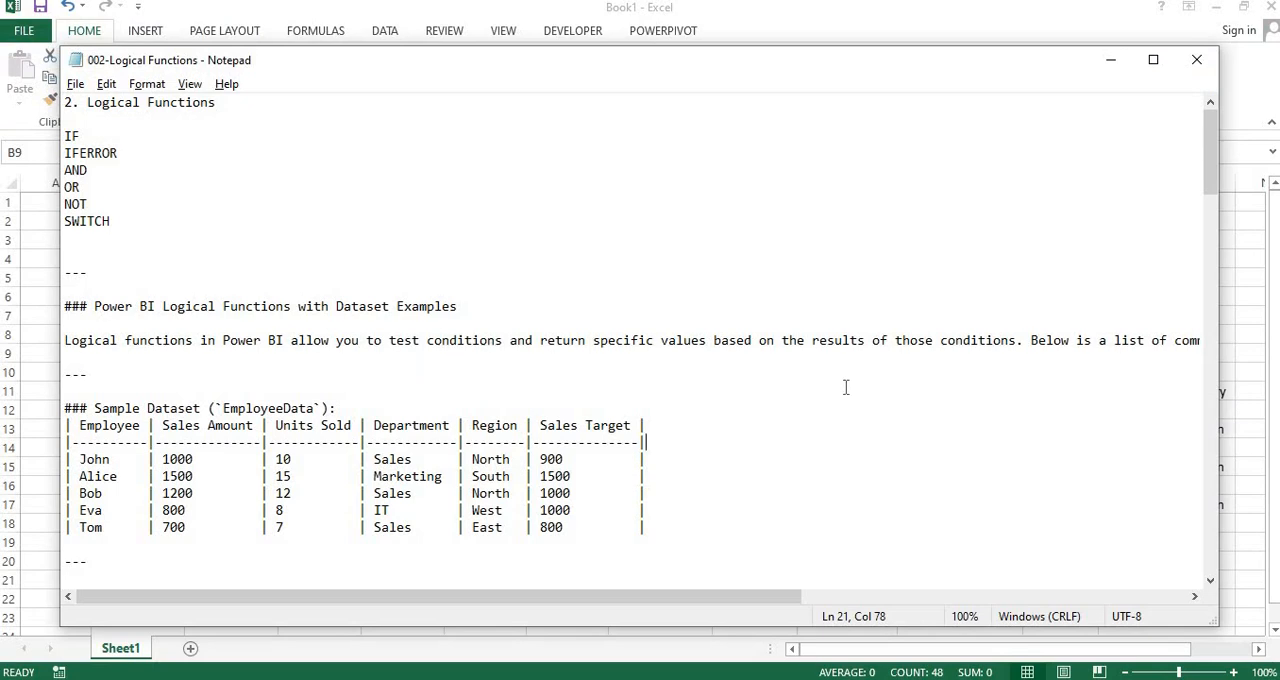
click(1109, 62)
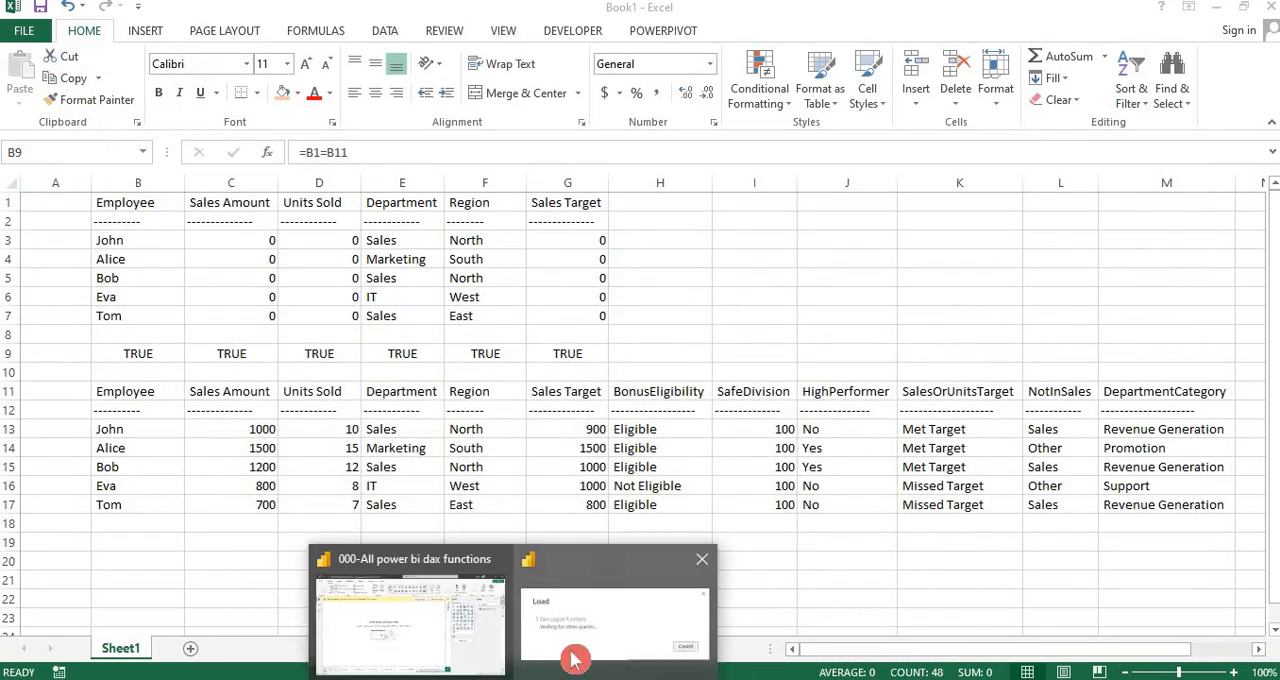
mouse_move(575, 659)
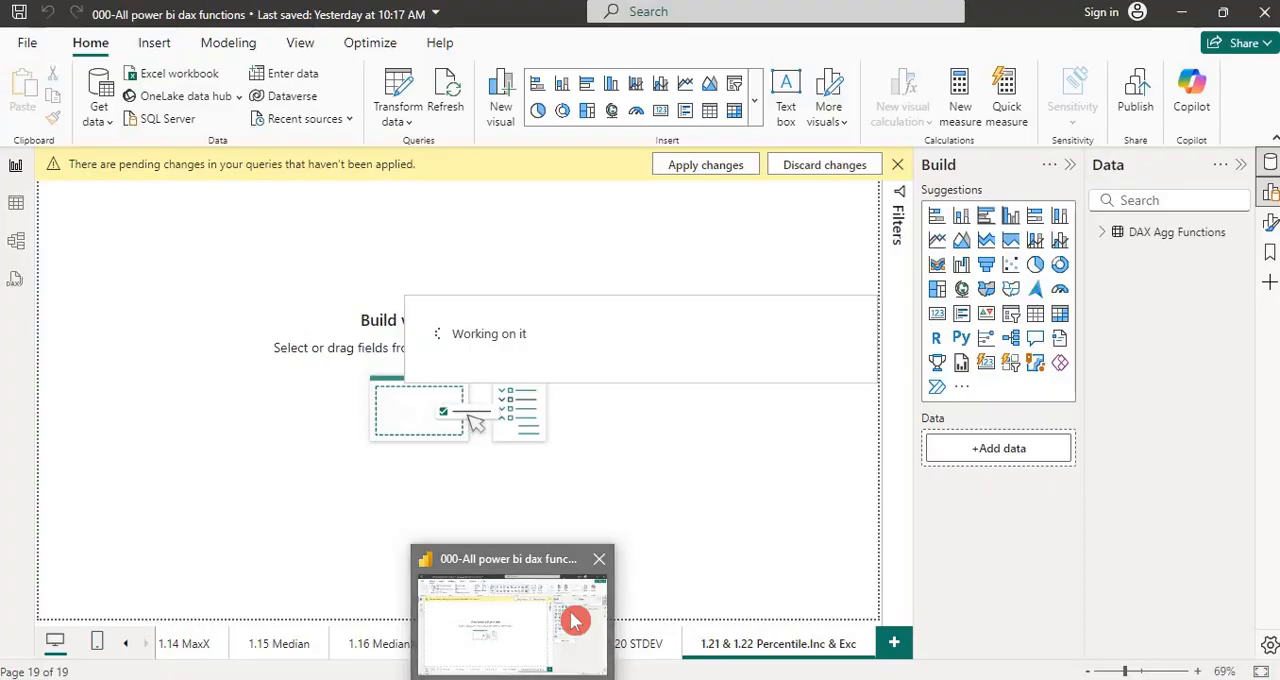
click(575, 620)
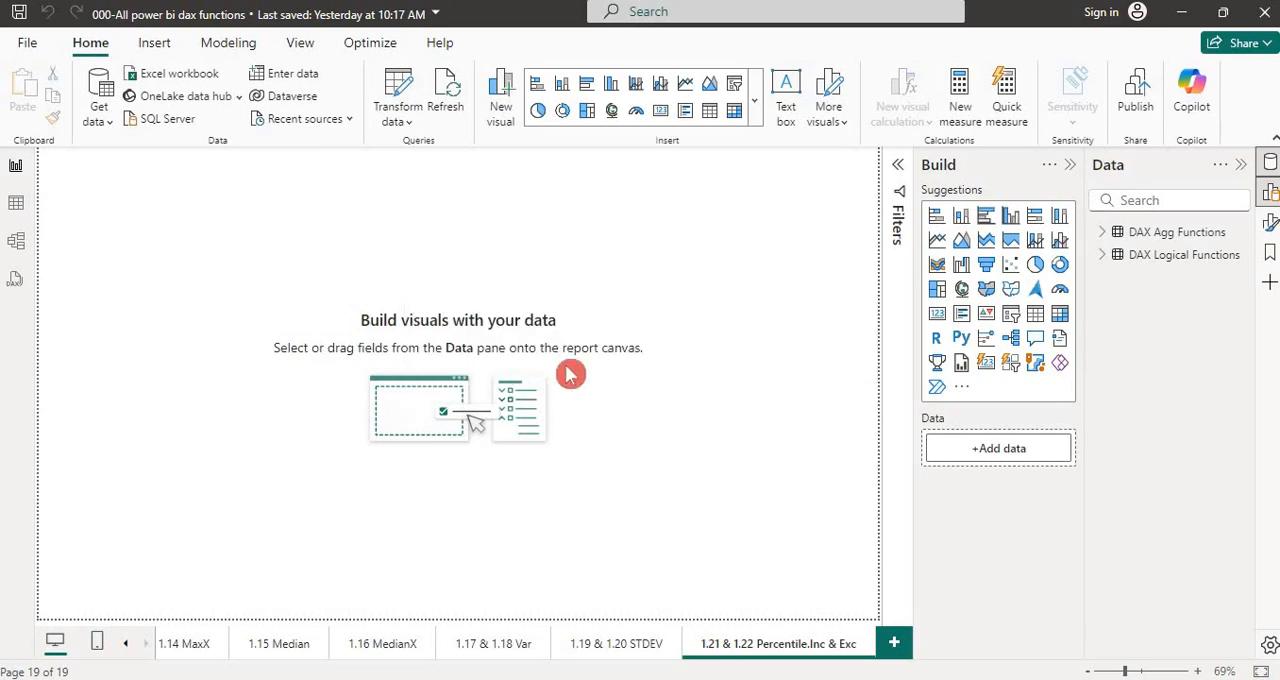
Expand the DAX Logical Functions fields and show that table's rows in Table view
click(1102, 256)
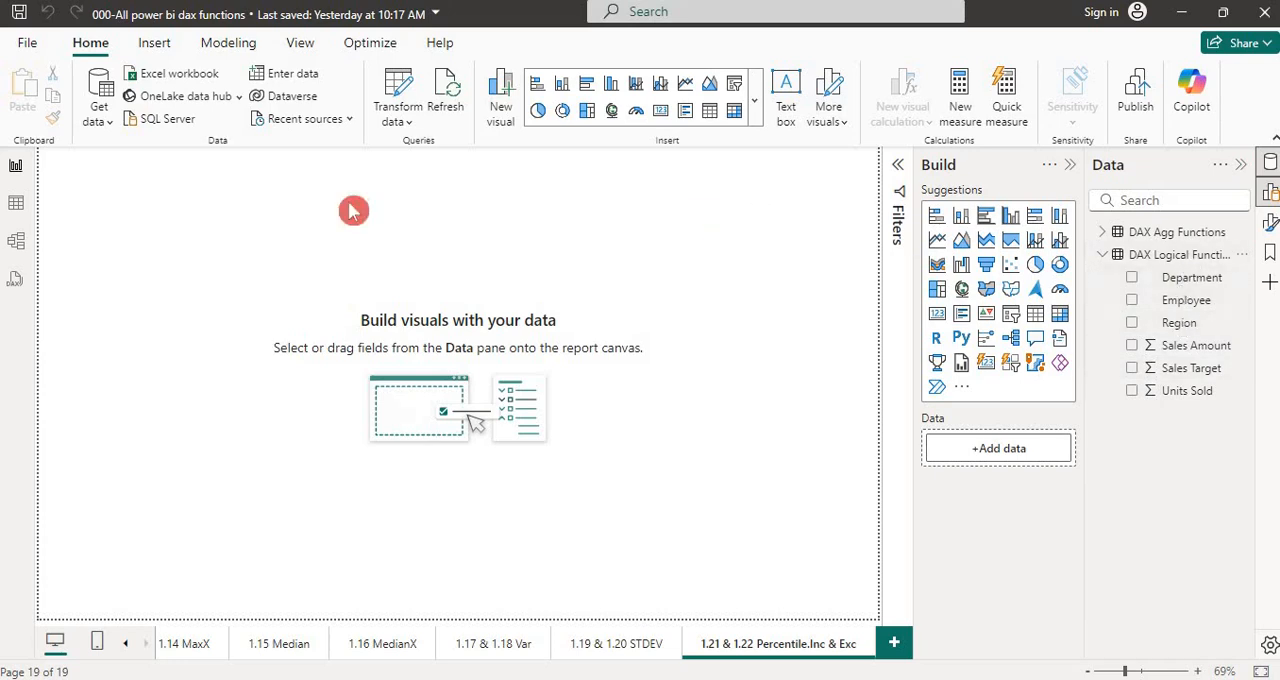
click(16, 210)
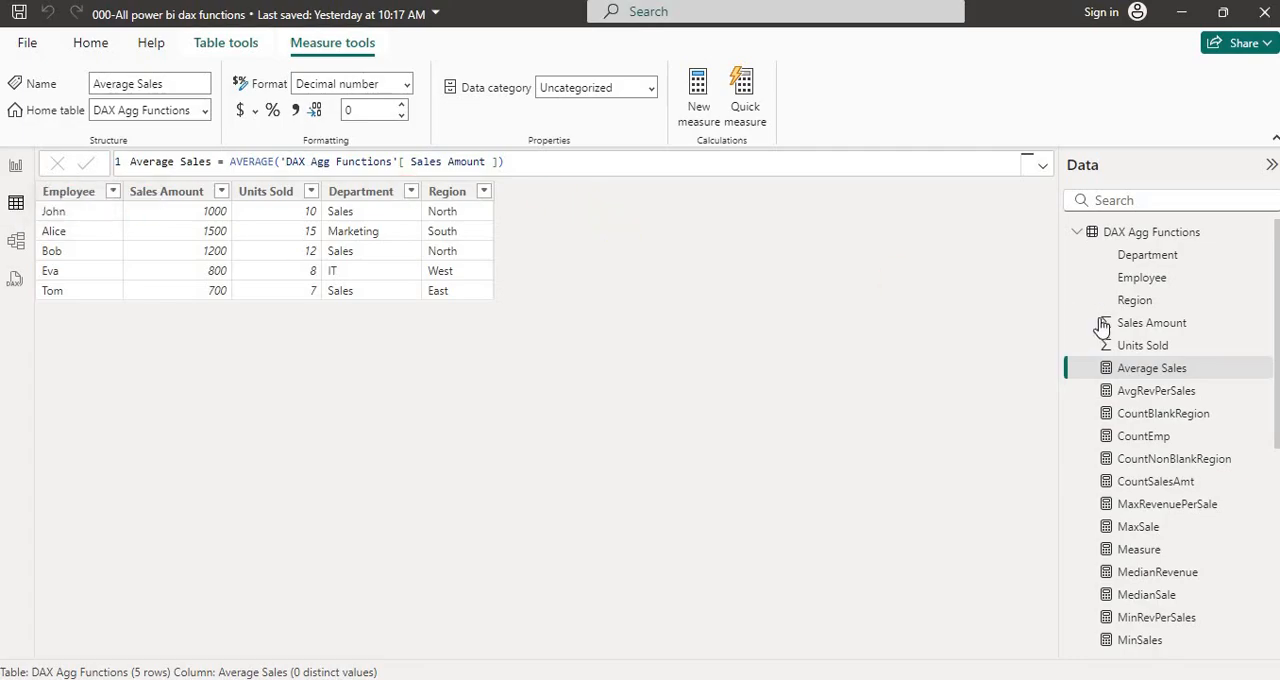
click(1079, 232)
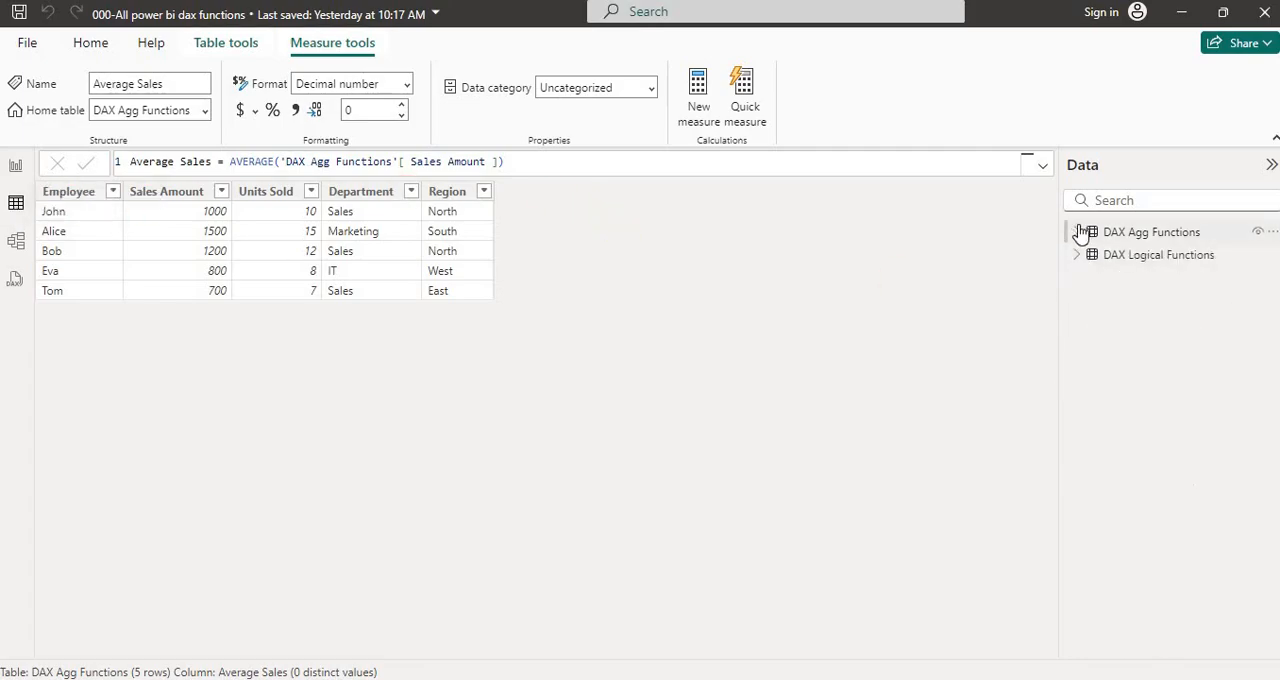
click(1130, 257)
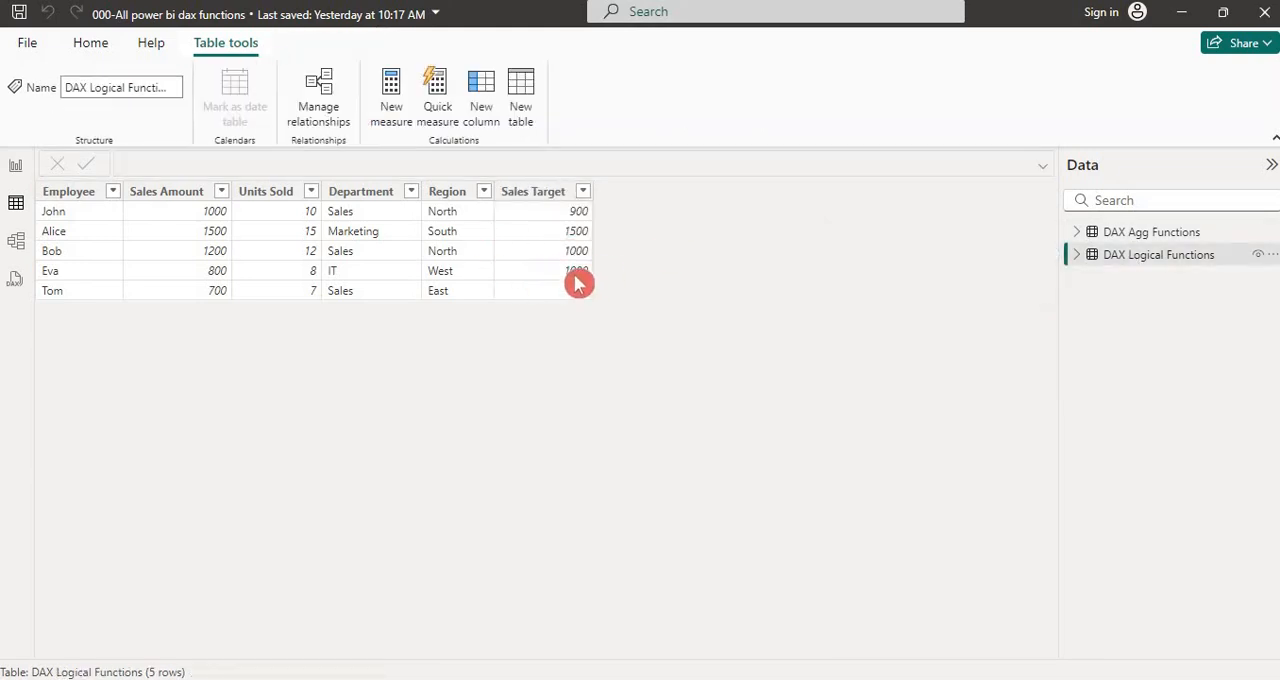
Compare the loaded table with the 2 - DAX Logical Functions sheet in Excel, and return to the report view in Power BI
key(alt+Tab)
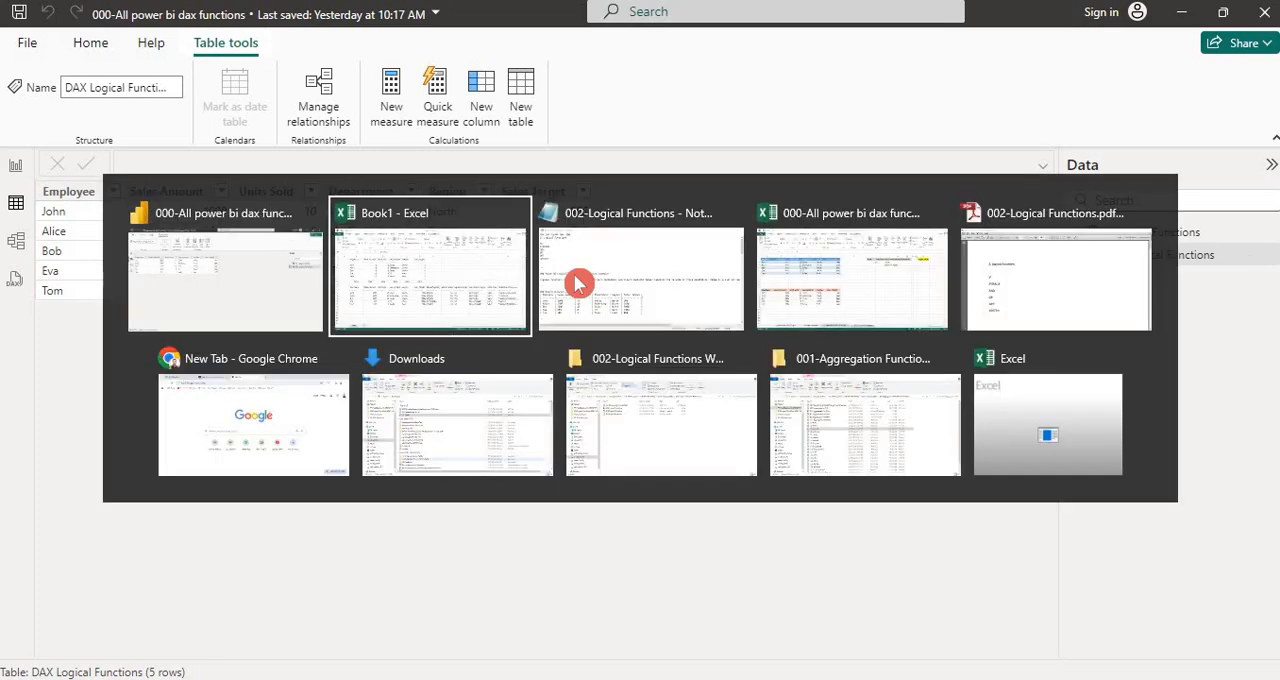
key(Tab)
key(Tab)
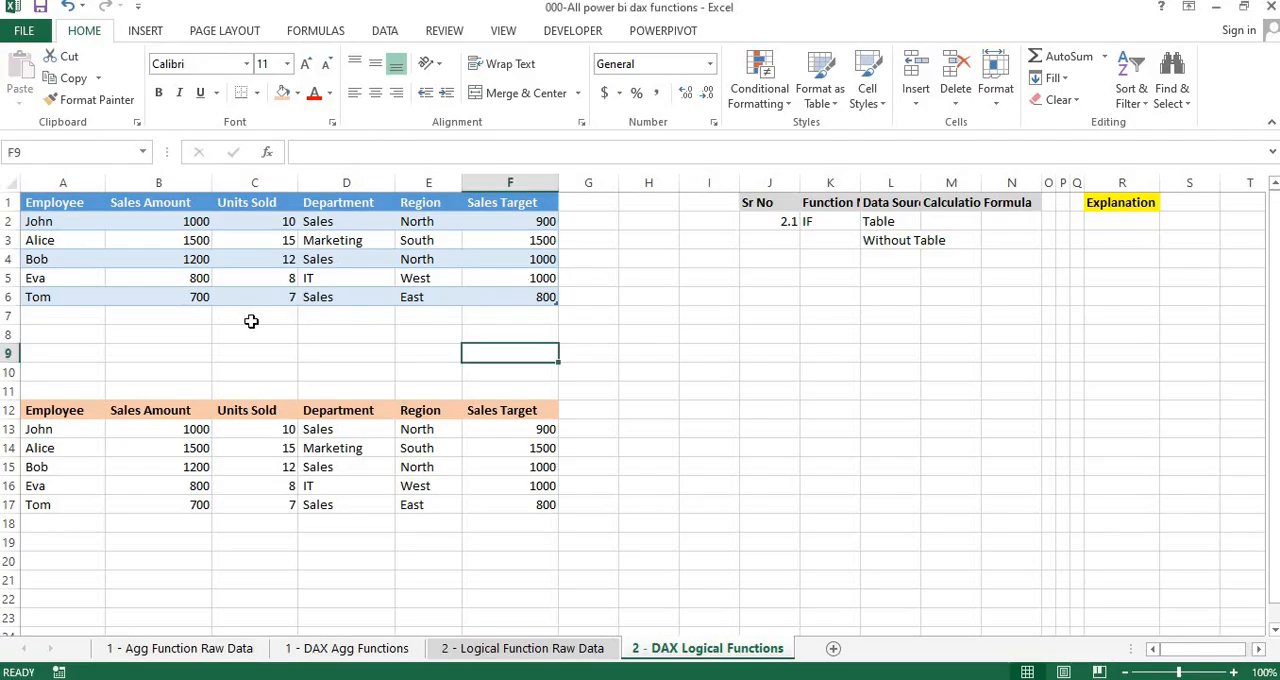
click(251, 316)
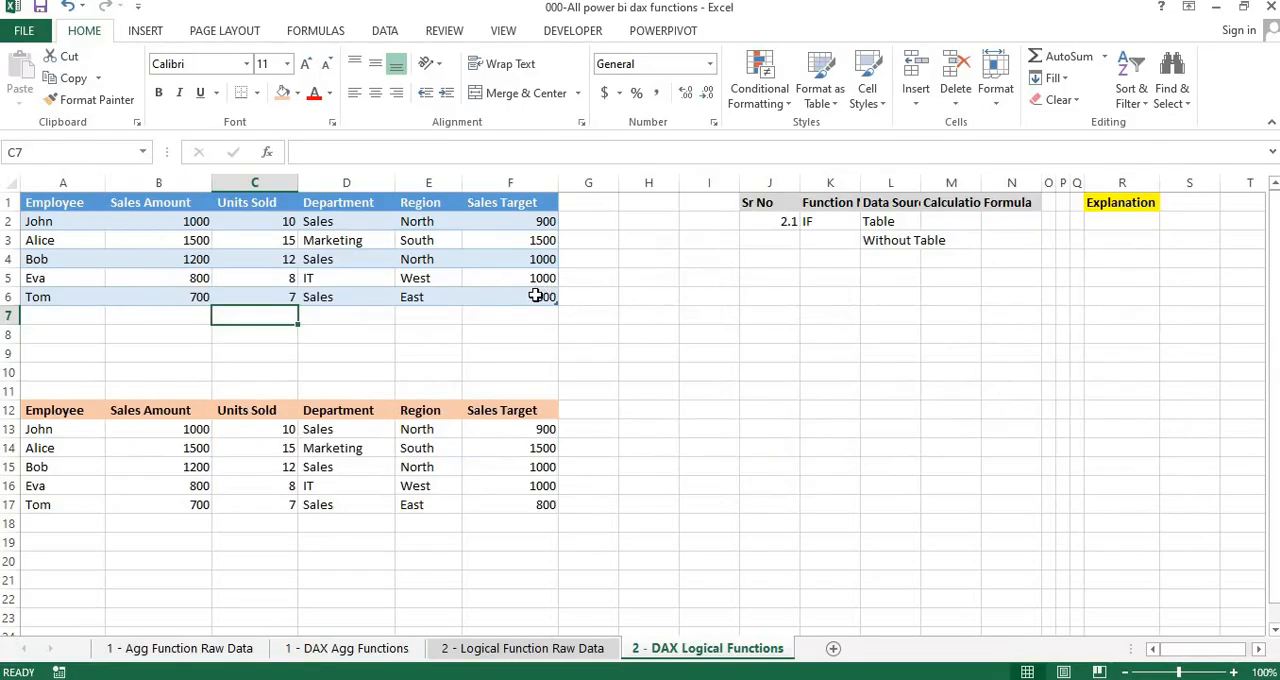
click(536, 296)
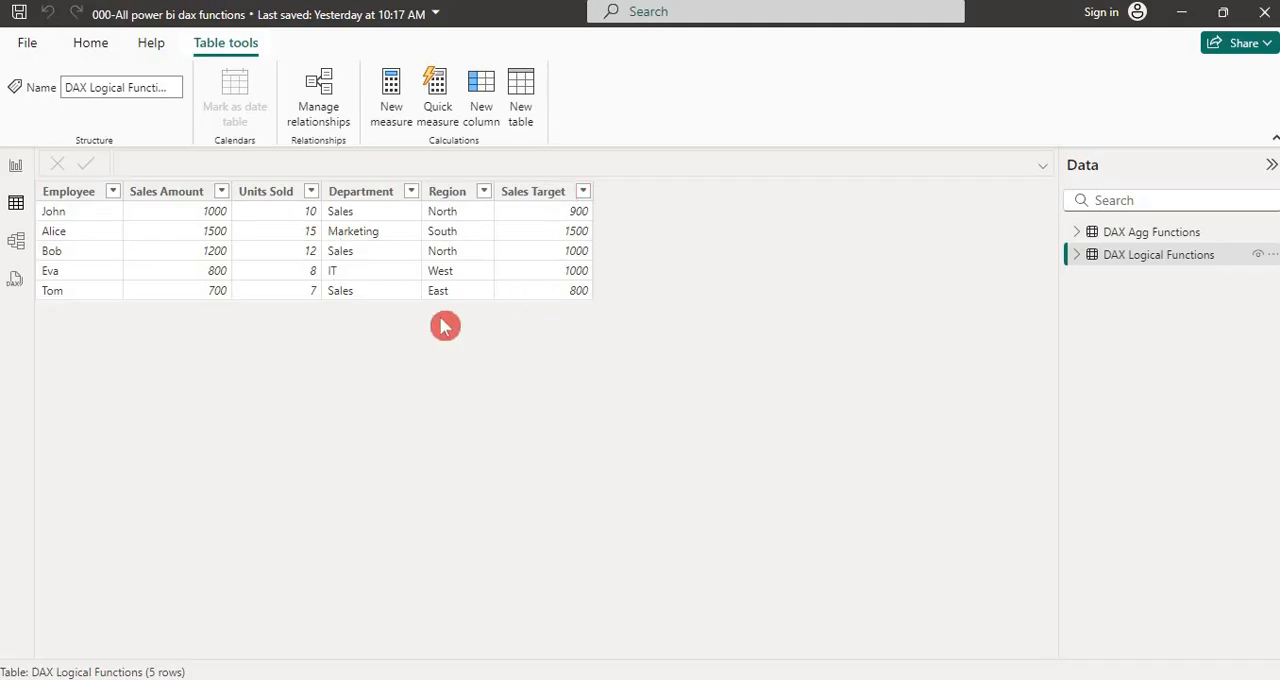
click(17, 174)
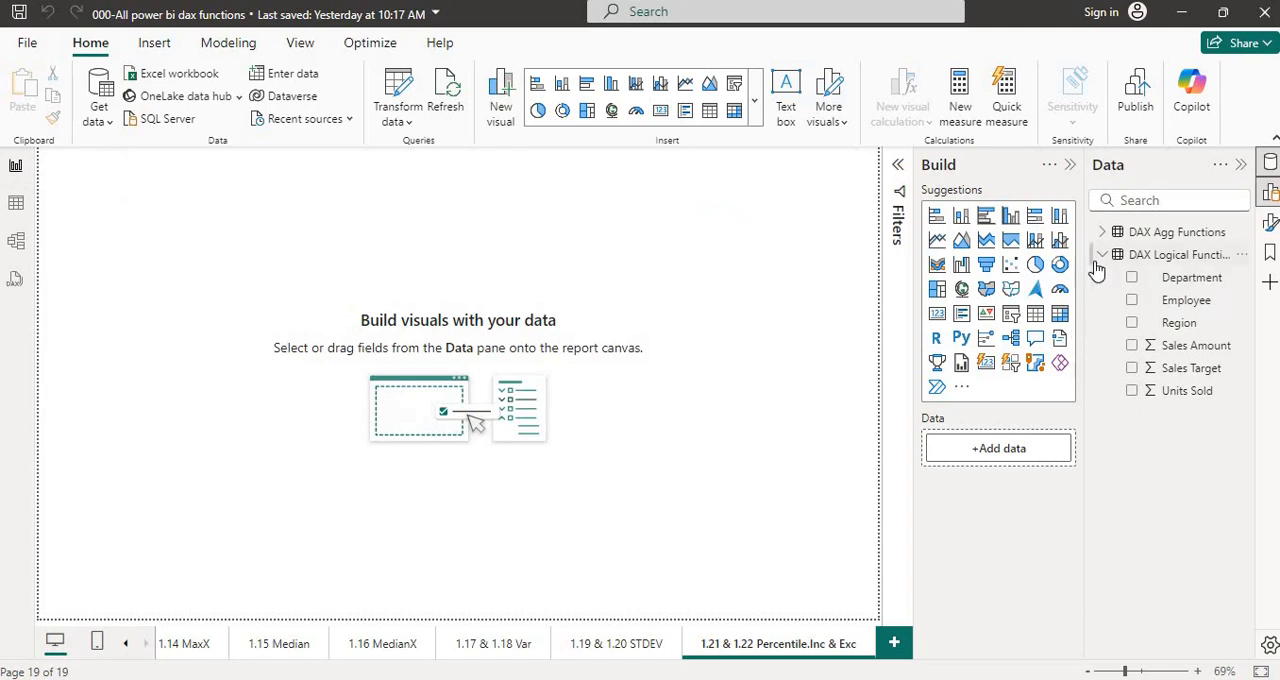
click(555, 455)
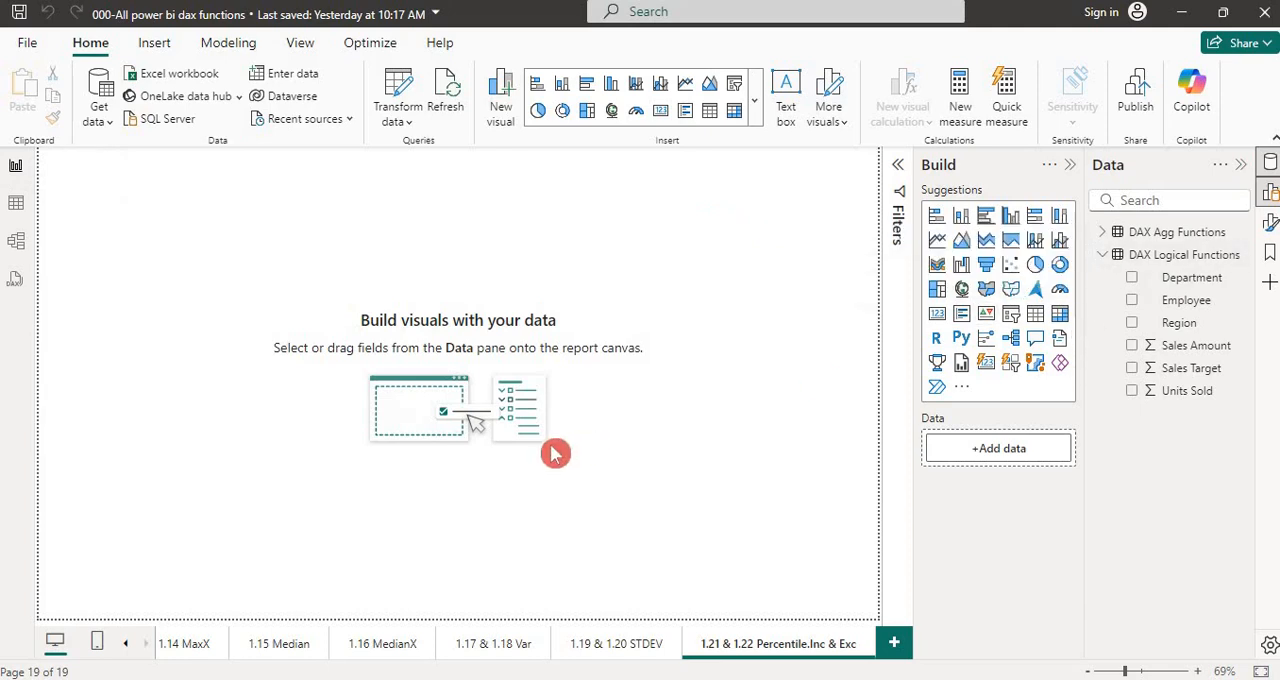